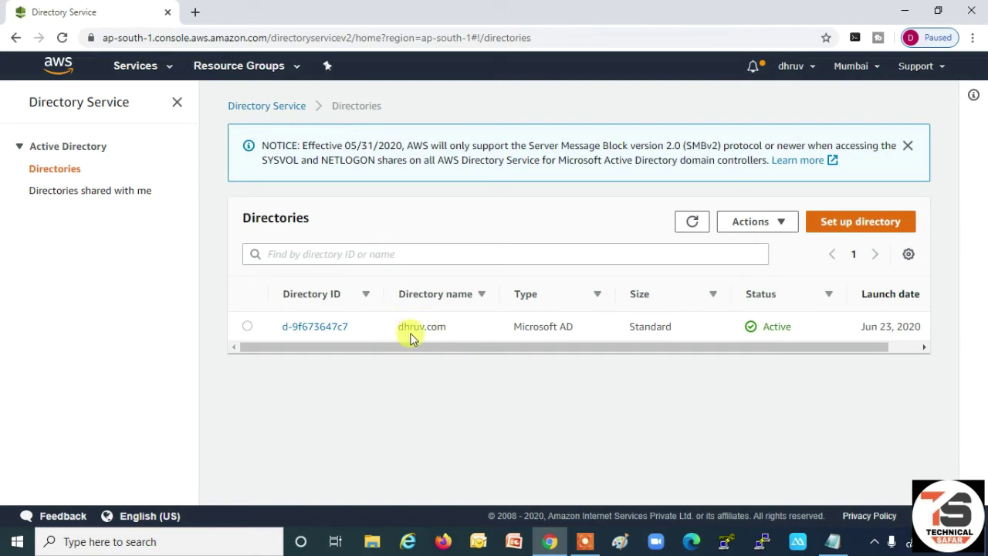
- Open directory d-9f673647c7's details and find DNS addresses 172.31.44.229 and 172.31.13.206
click(322, 326)
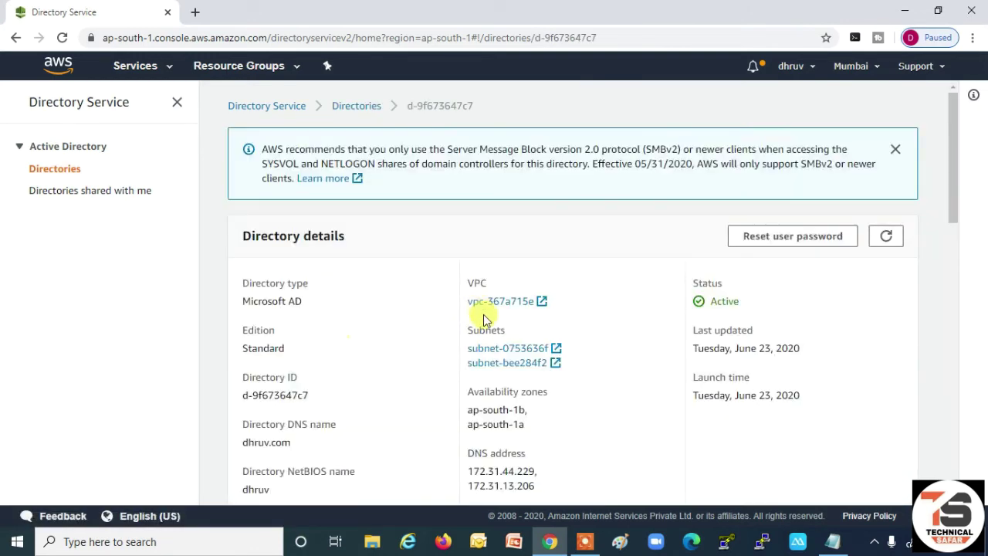
scroll(484, 314, down, 3)
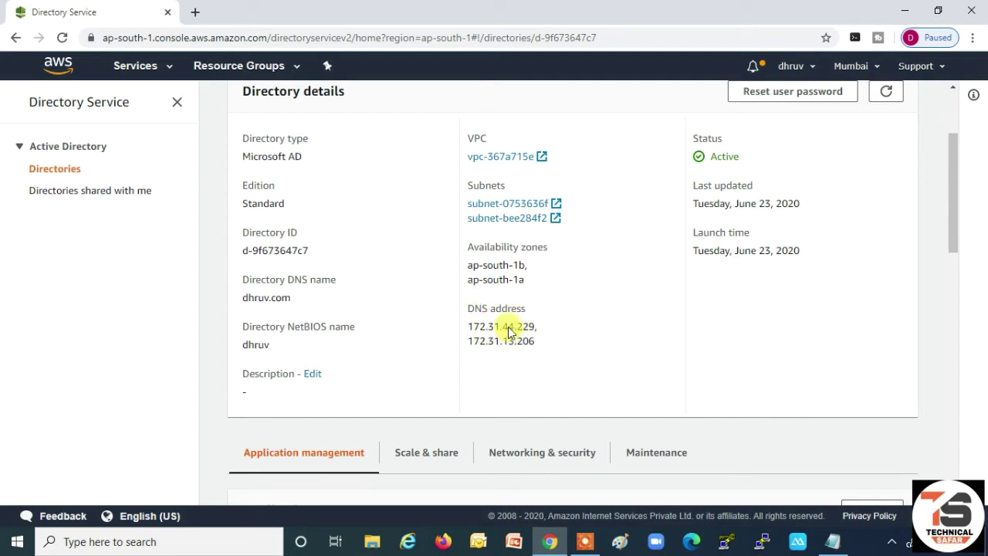
mouse_move(833, 541)
click(837, 494)
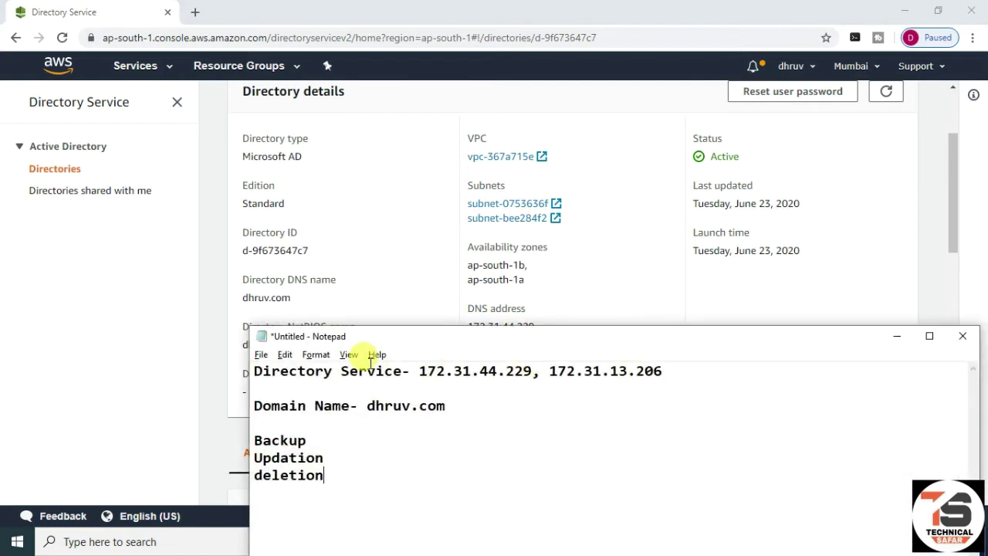
drag(420, 371, 658, 372)
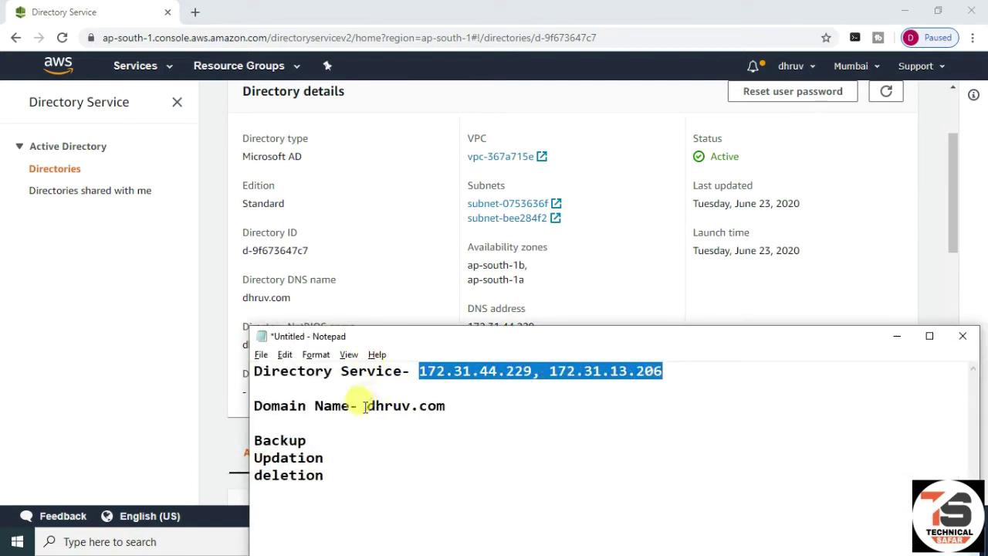
drag(359, 405, 463, 405)
click(897, 336)
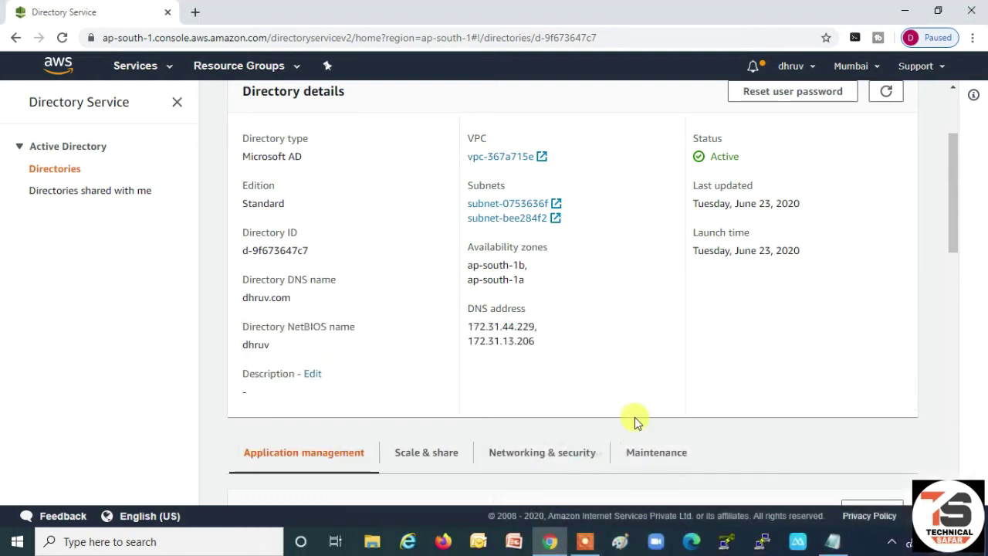
- Search the AWS services for FSX and go to the Amazon FSx console
scroll(624, 417, up, 2)
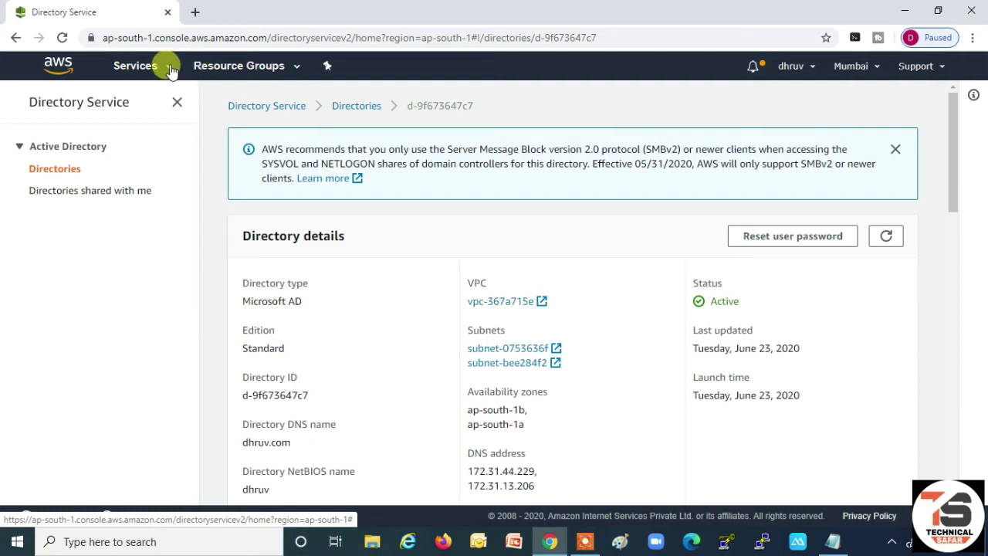
click(171, 69)
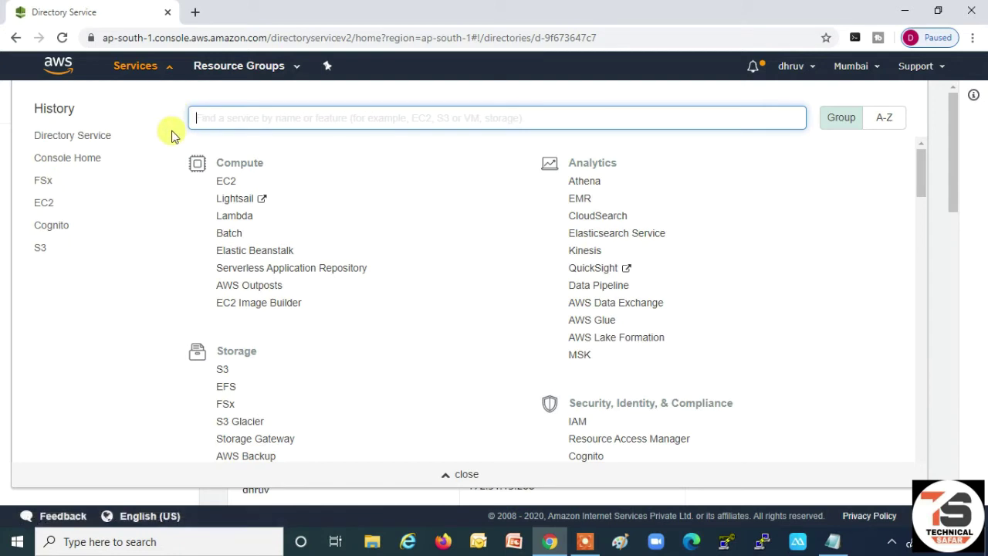
text(FSX)
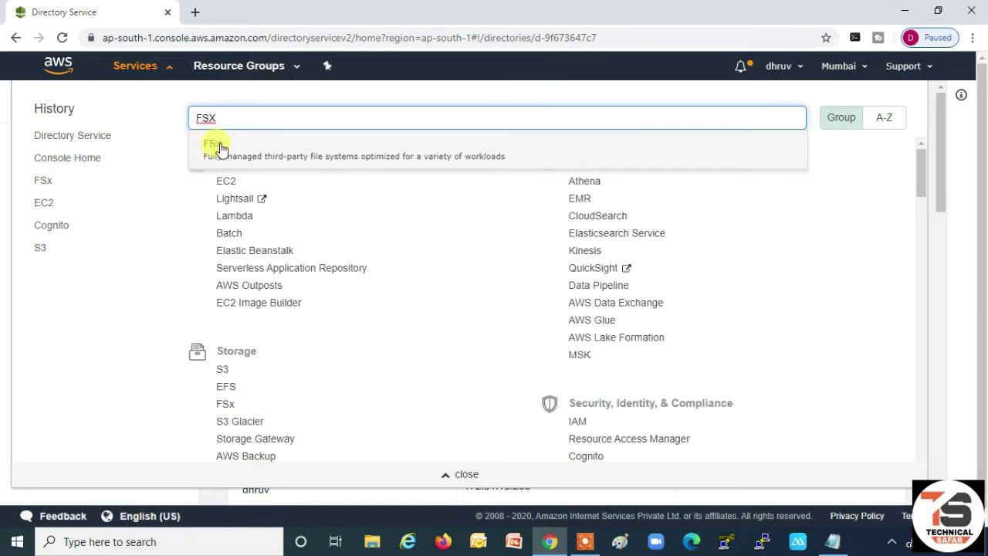
click(220, 147)
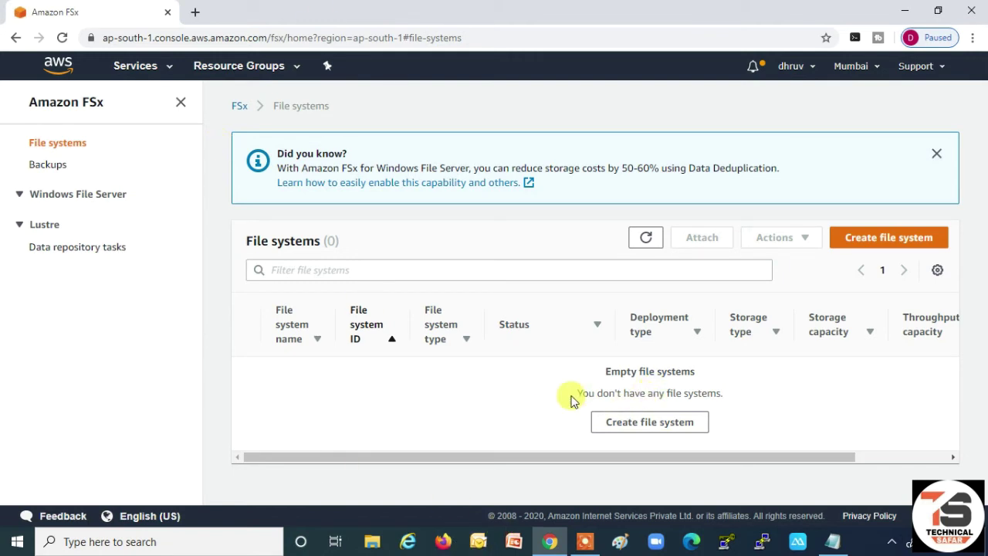
- Begin a new file system of type Amazon FSx for Windows File Server
click(890, 237)
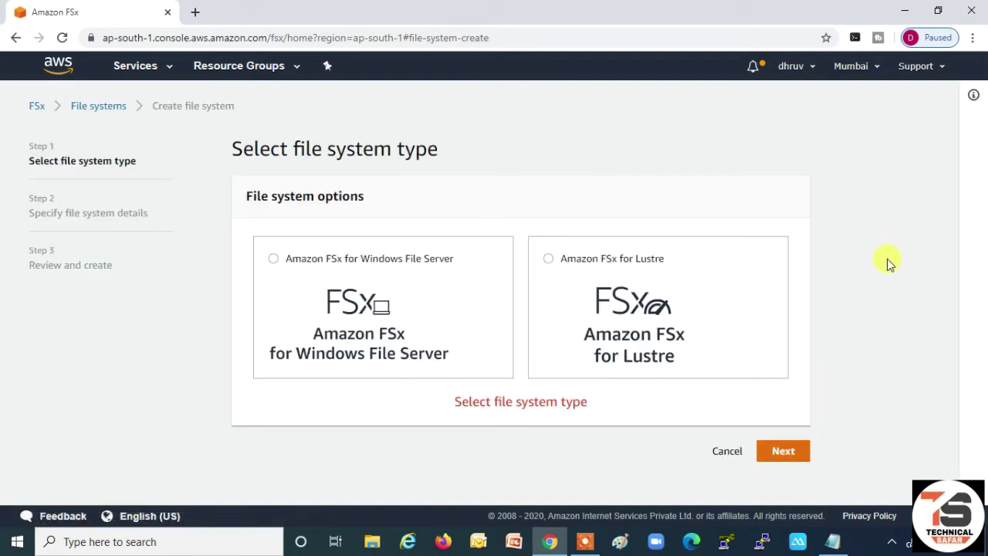
click(315, 258)
scroll(456, 318, down, 3)
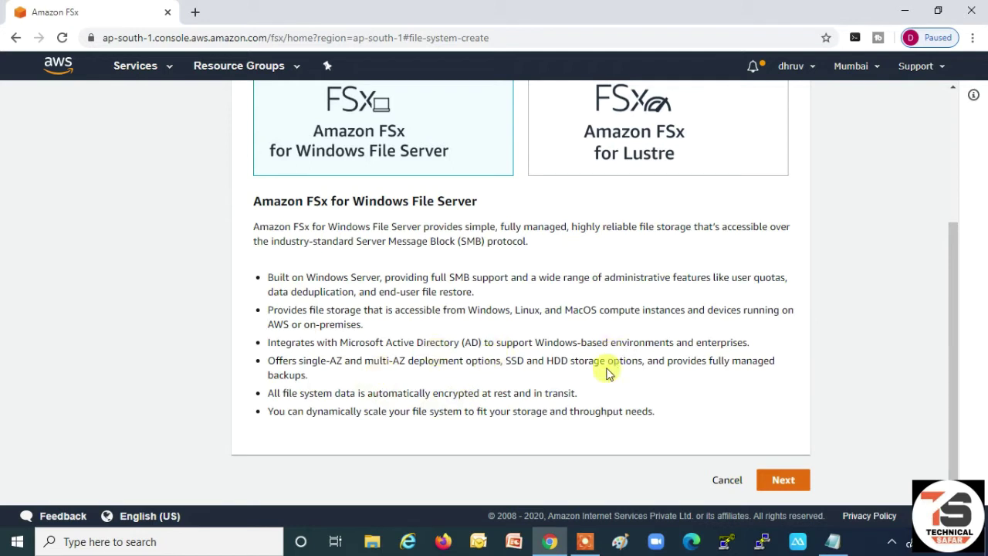
- Name the file system TestFSx and pick the Single-AZ deployment type
click(784, 480)
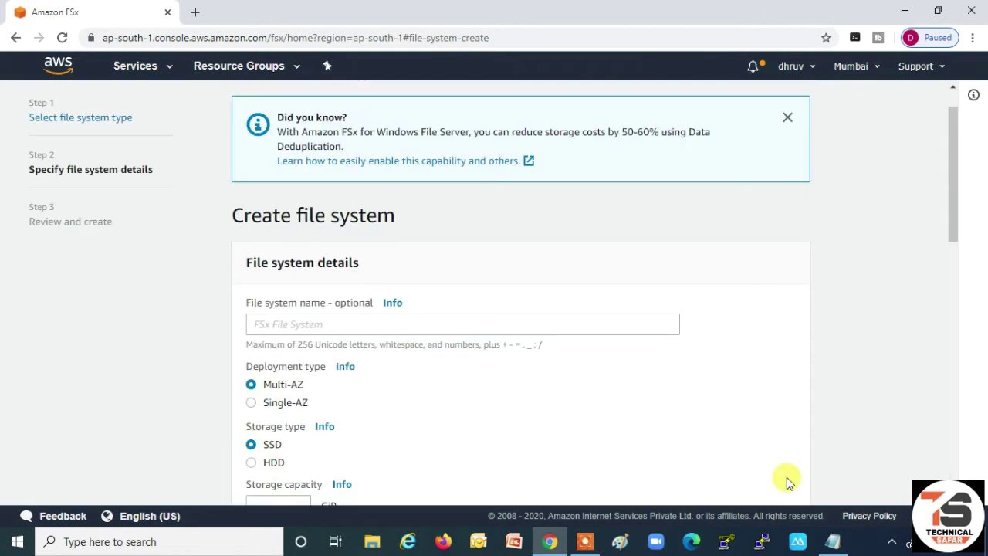
click(310, 323)
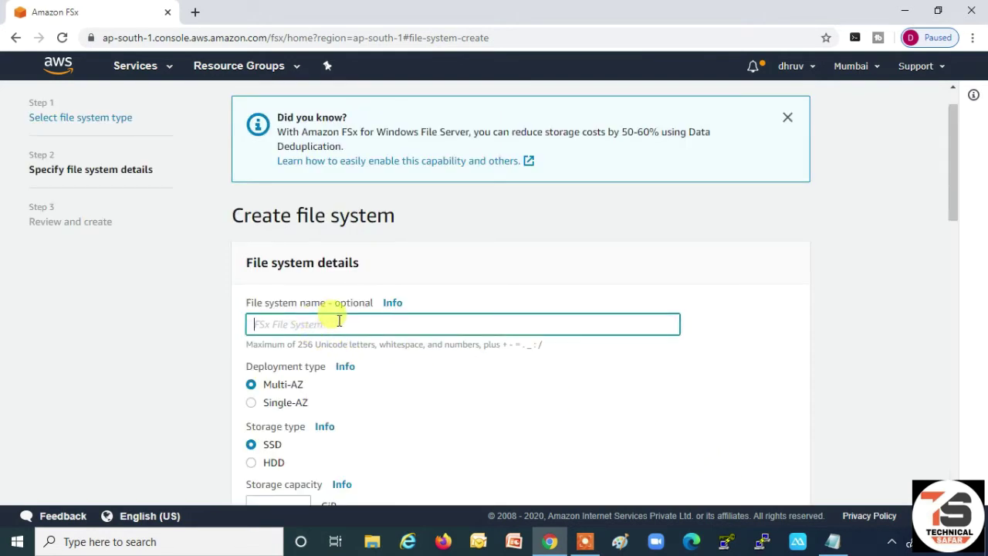
text(TestFSx)
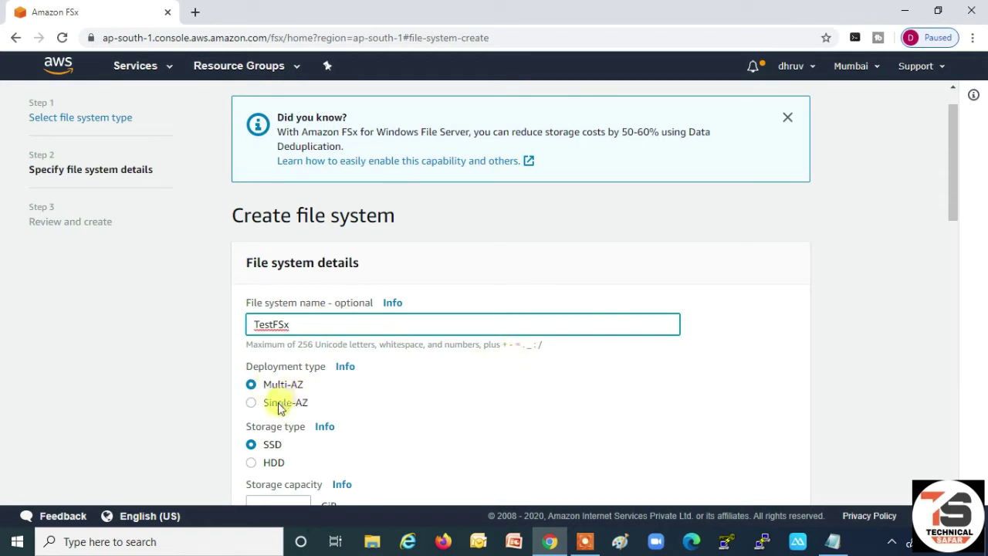
click(278, 405)
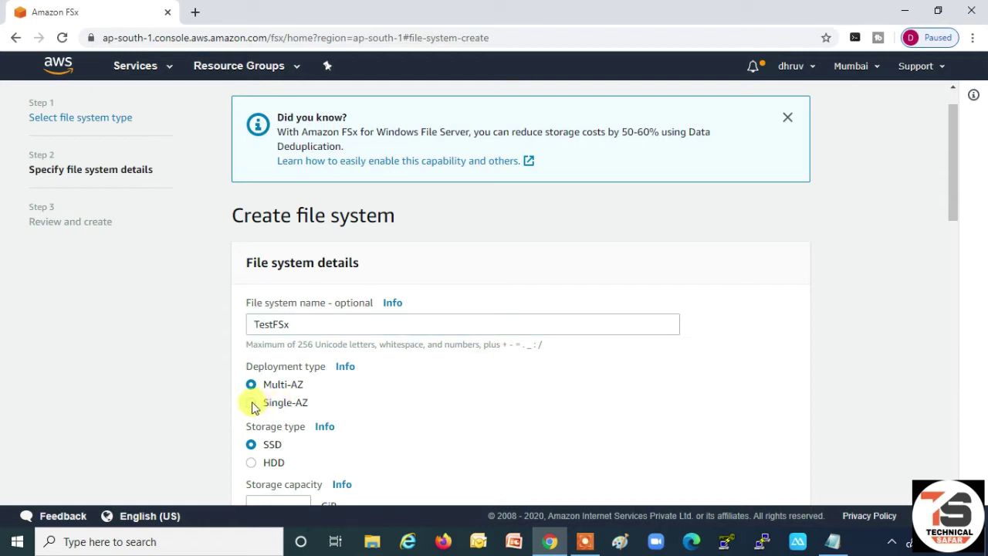
click(257, 405)
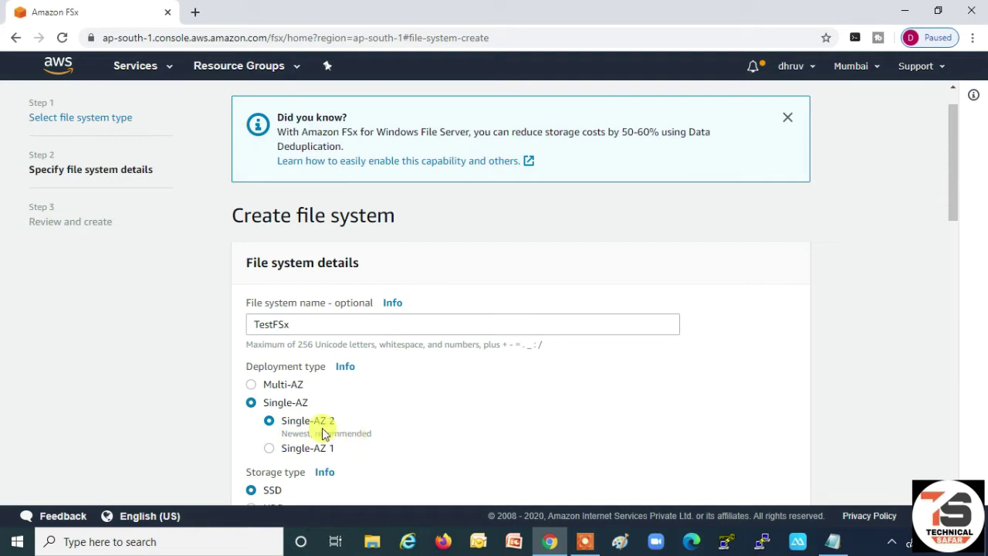
- Settle on Single-AZ 2 deployment with SSD storage and 32 GiB capacity
click(270, 449)
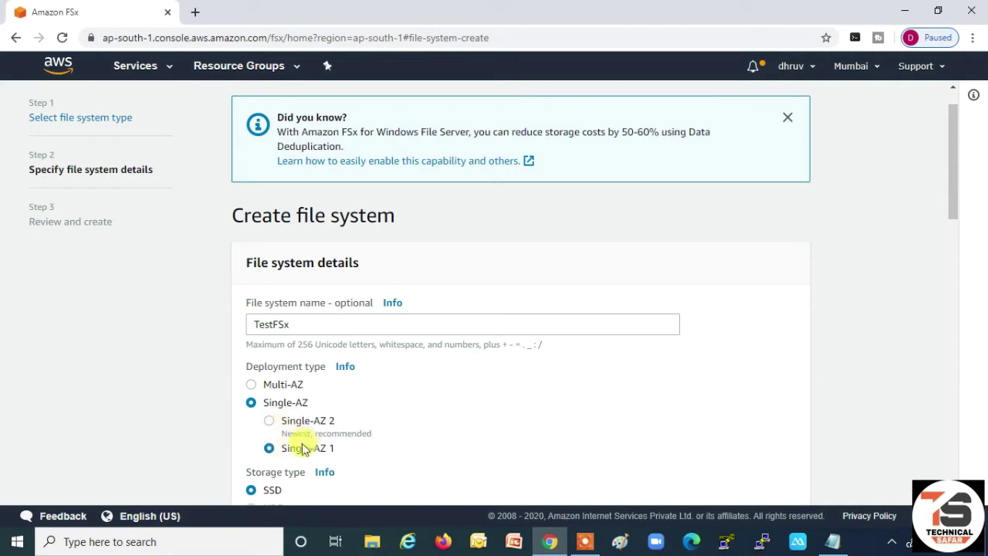
click(269, 421)
scroll(353, 431, down, 3)
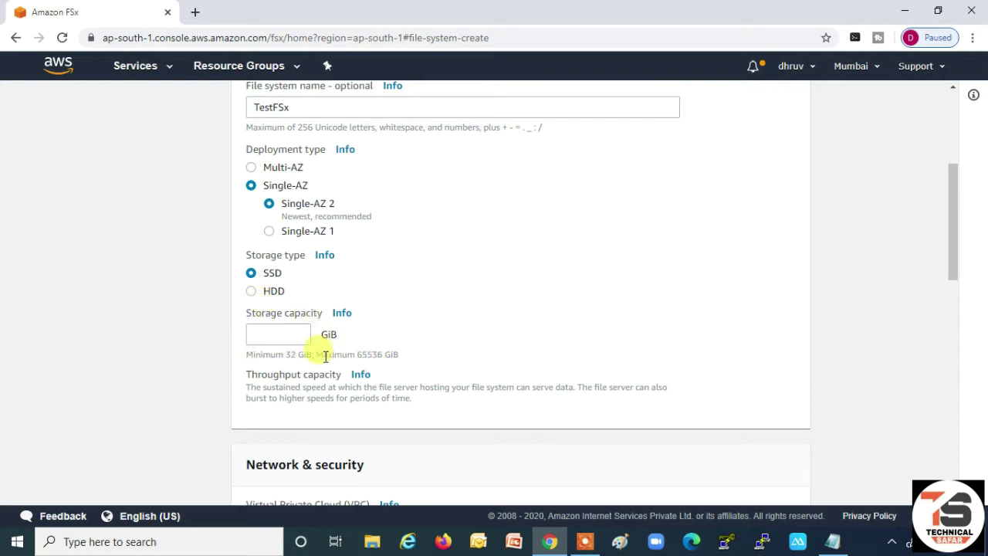
click(251, 294)
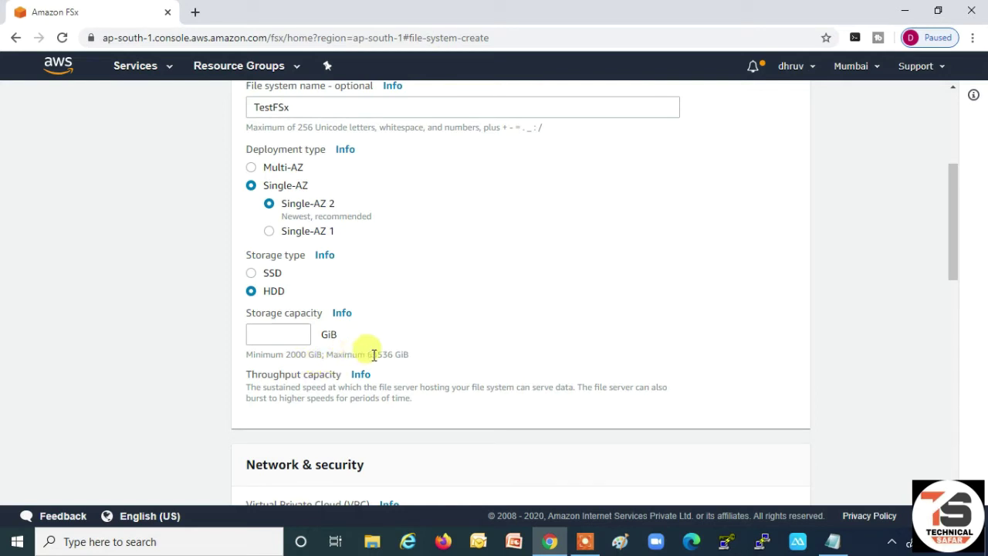
click(253, 274)
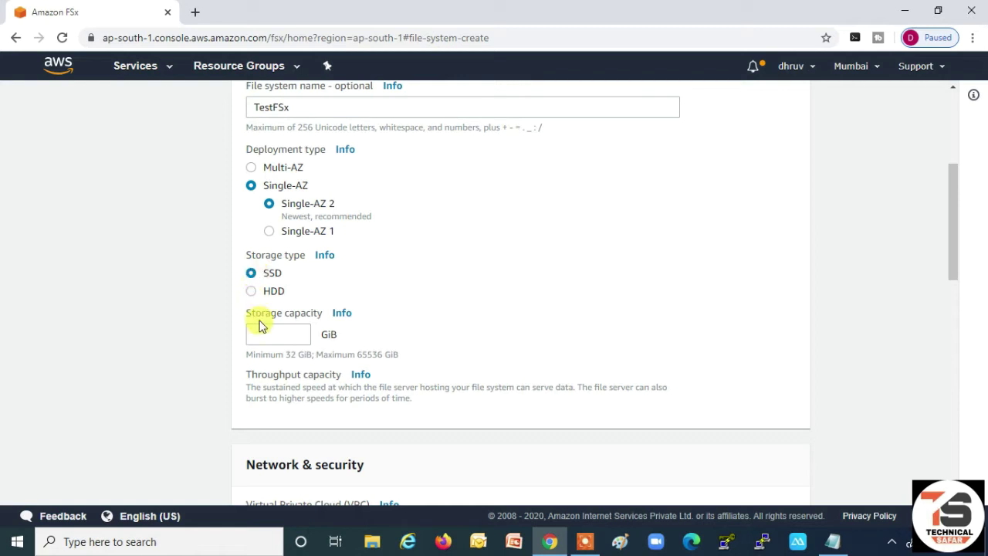
click(267, 338)
text(32)
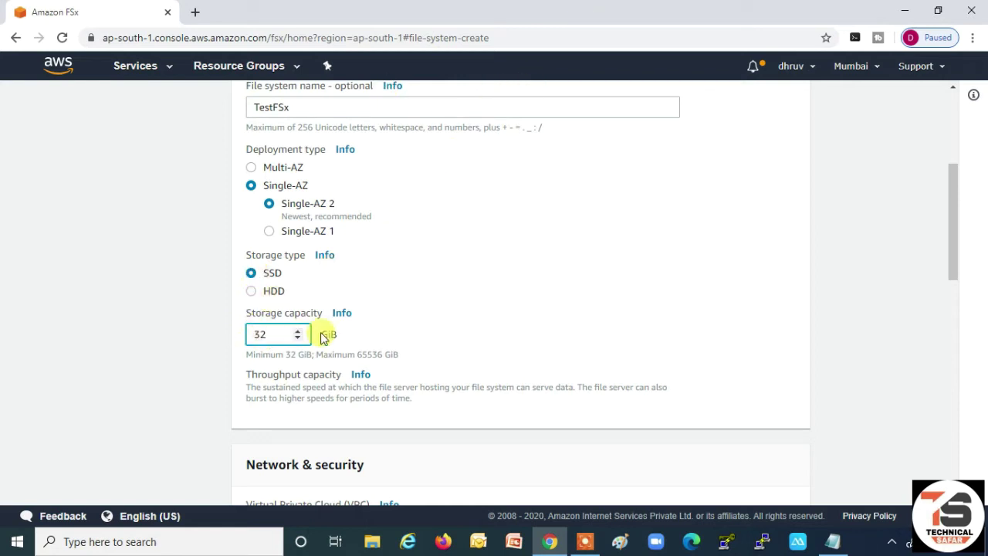
scroll(397, 307, down, 3)
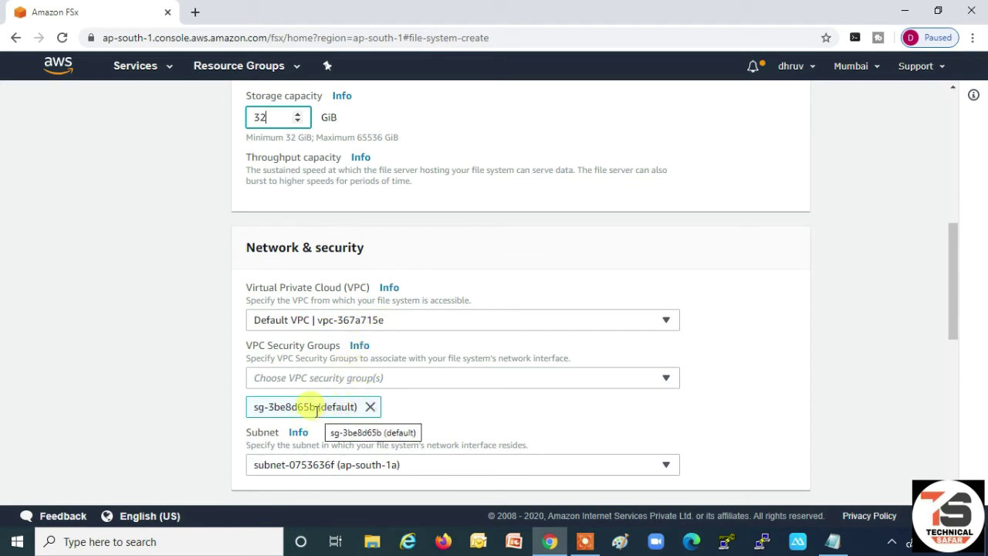
- Copy security group ID sg-3be8d65b into the Notepad notes below Domain Name
click(257, 410)
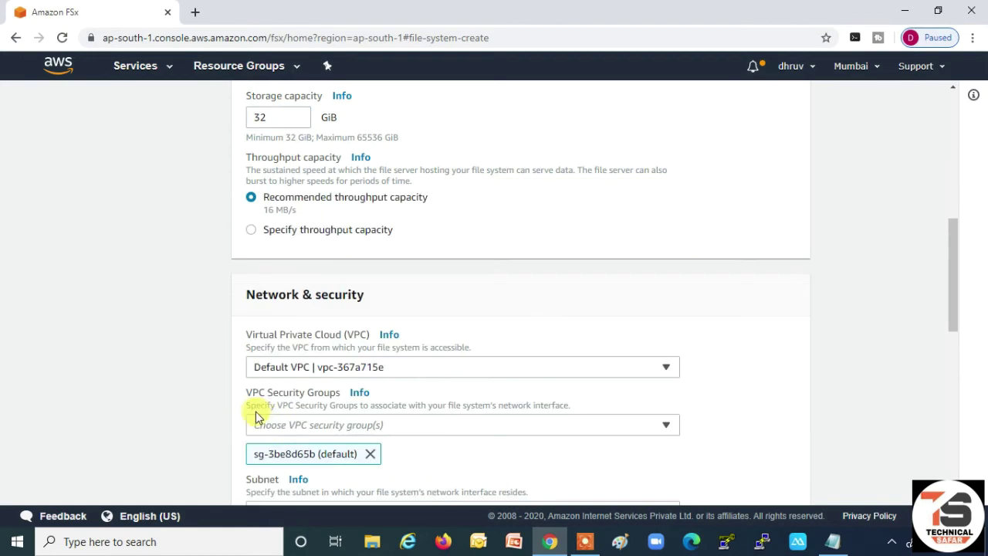
scroll(337, 408, down, 1)
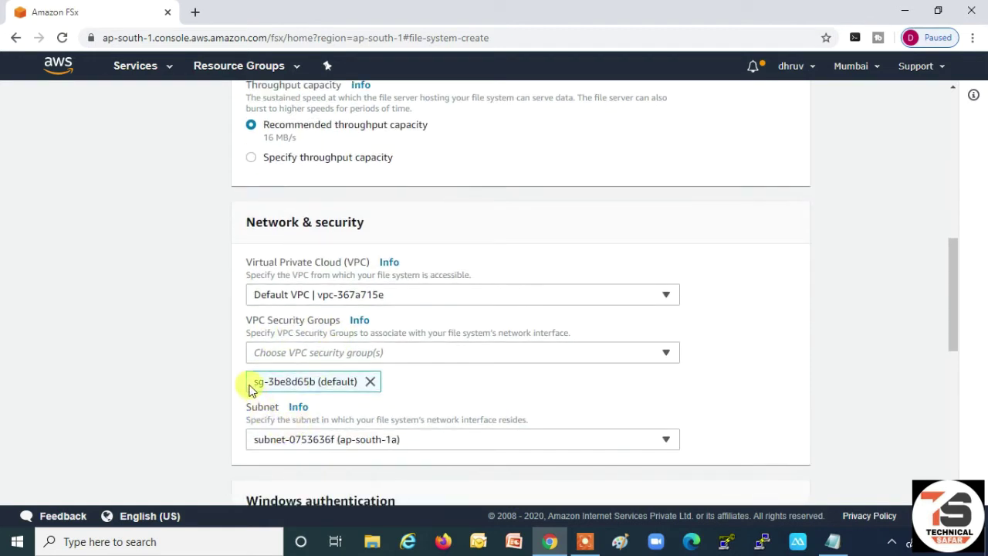
drag(250, 386, 313, 381)
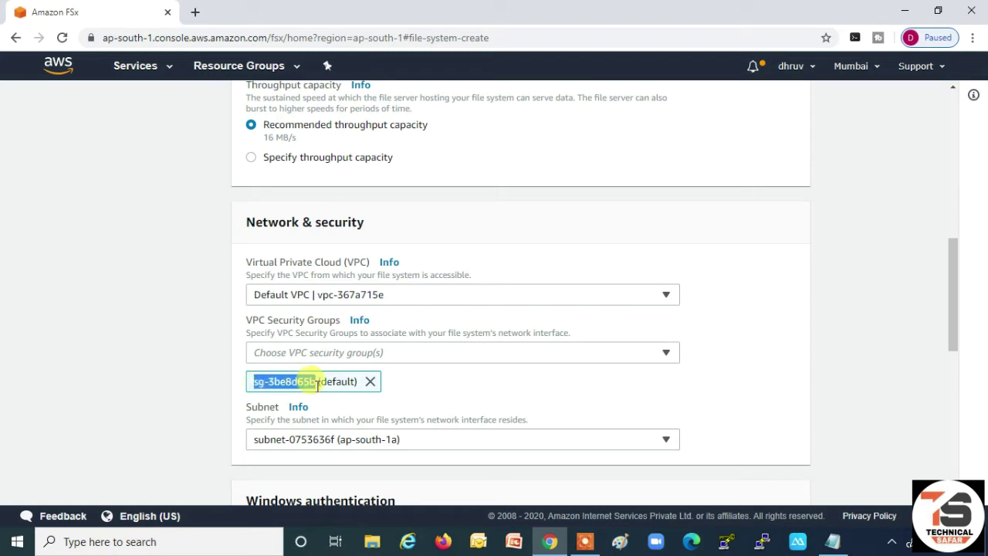
click(829, 540)
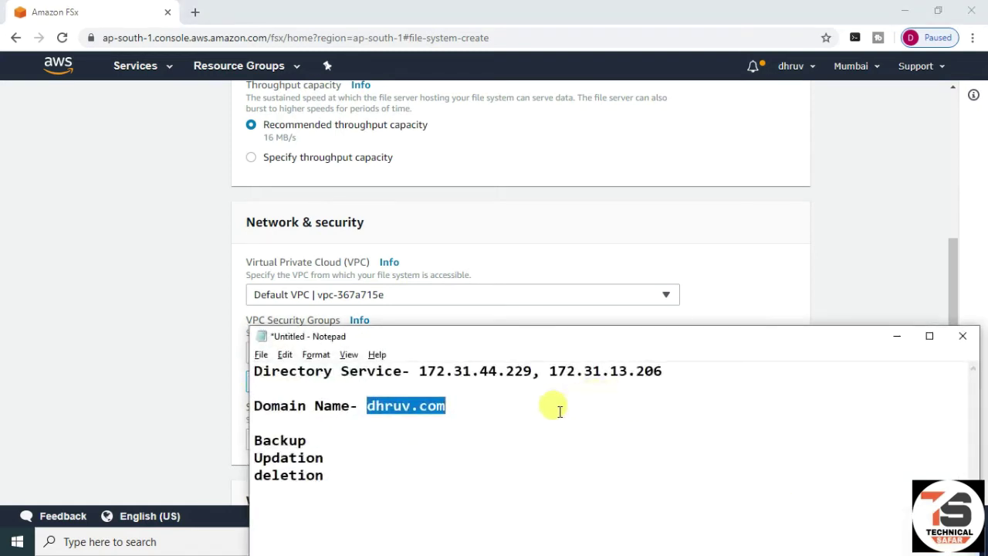
click(559, 411)
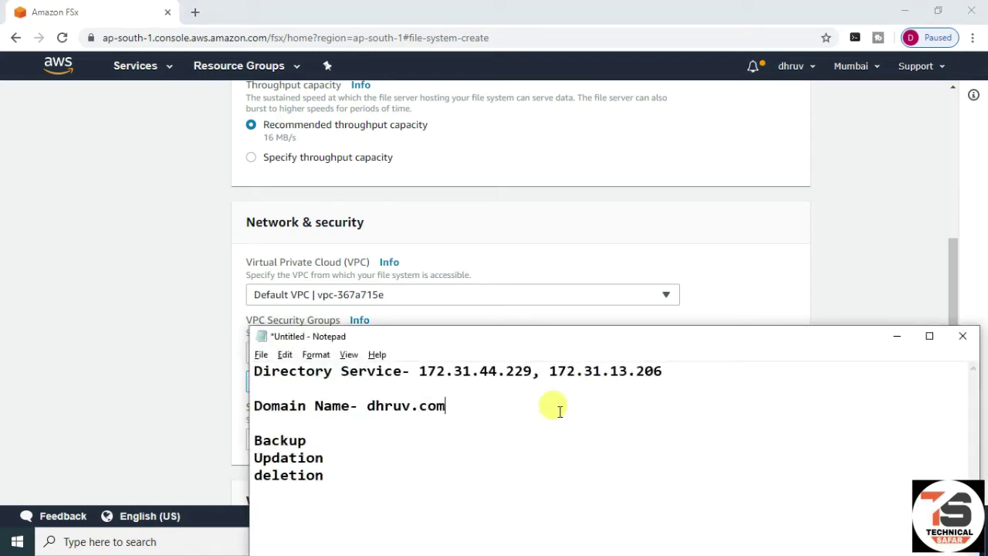
key(Return)
key(Return)
text(sg-3be8d65b)
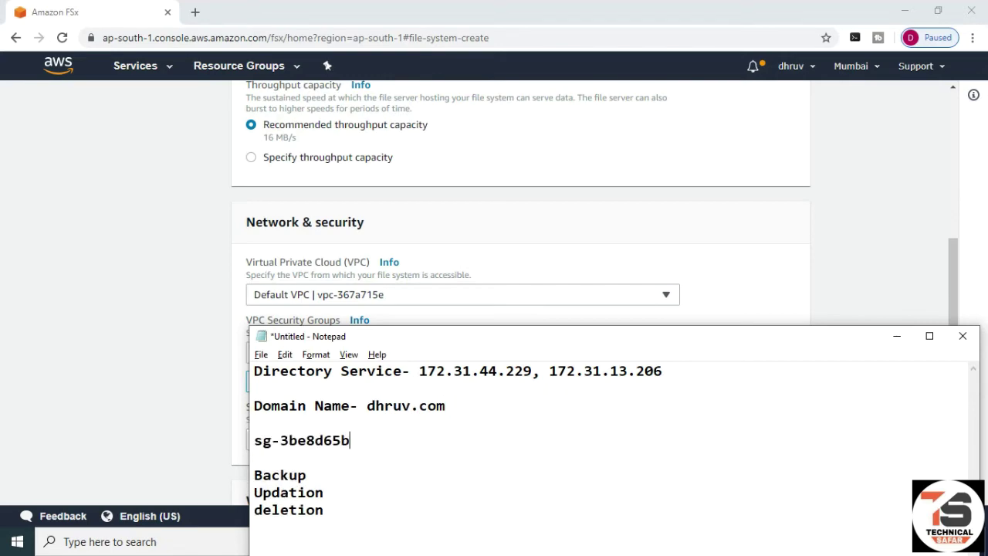
- Choose the ap-south-1b subnet, leaving AWS Managed Microsoft Active Directory selected
click(898, 337)
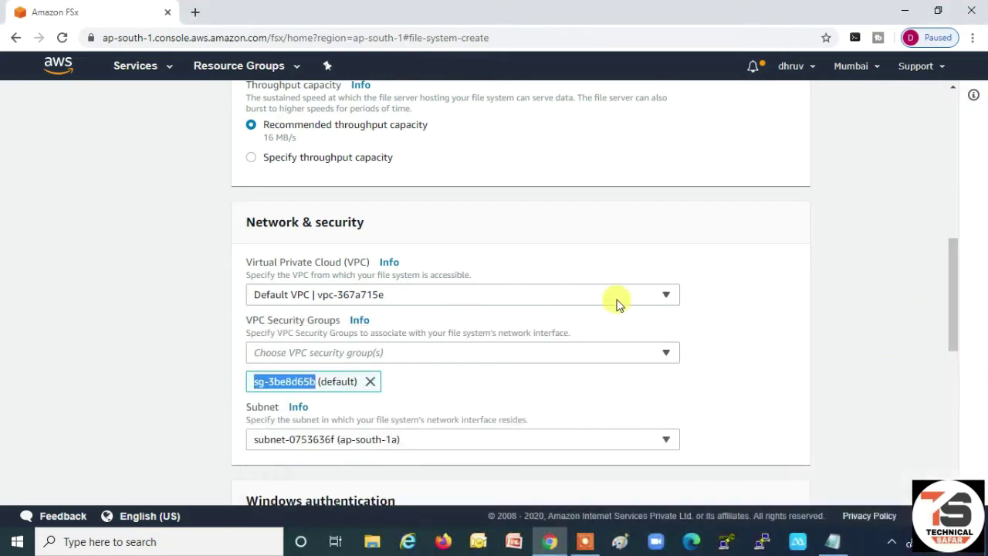
scroll(610, 299, down, 2)
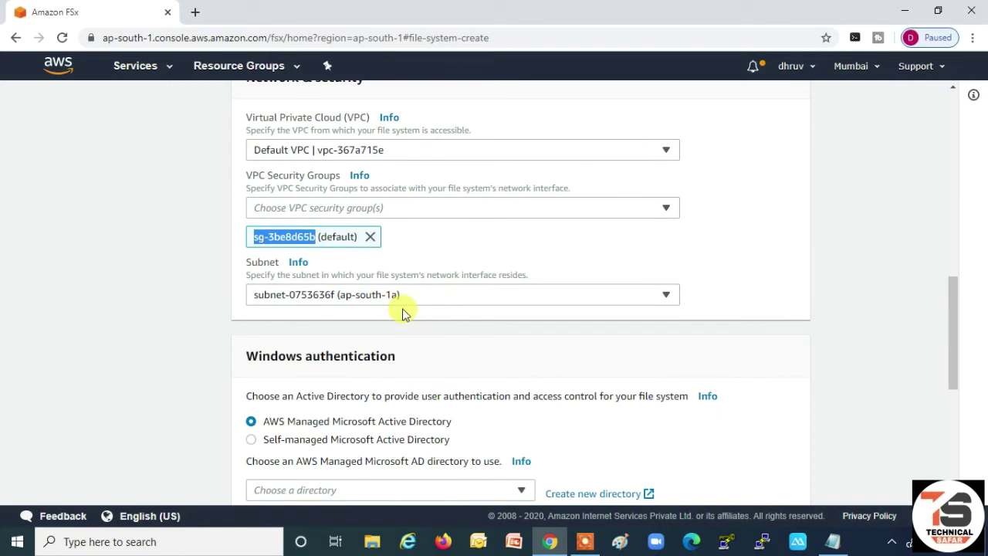
click(395, 299)
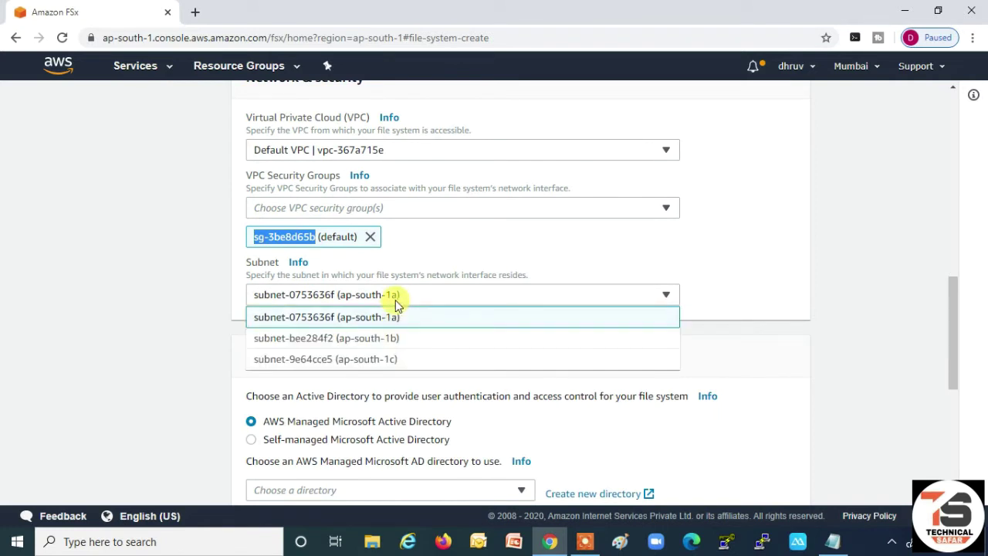
click(407, 338)
scroll(455, 291, down, 3)
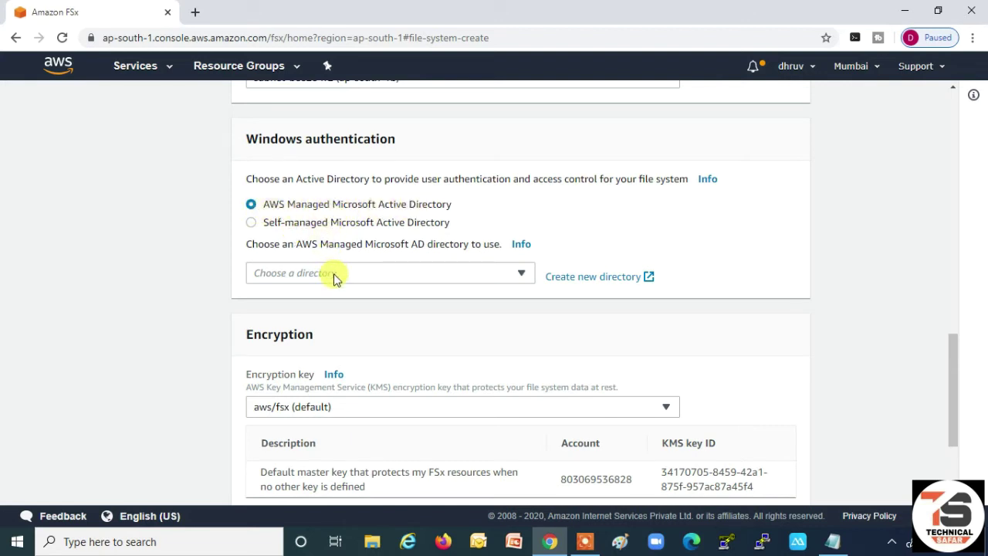
- Select dhruv.com | d-9f673647c7 as the authentication directory
click(387, 274)
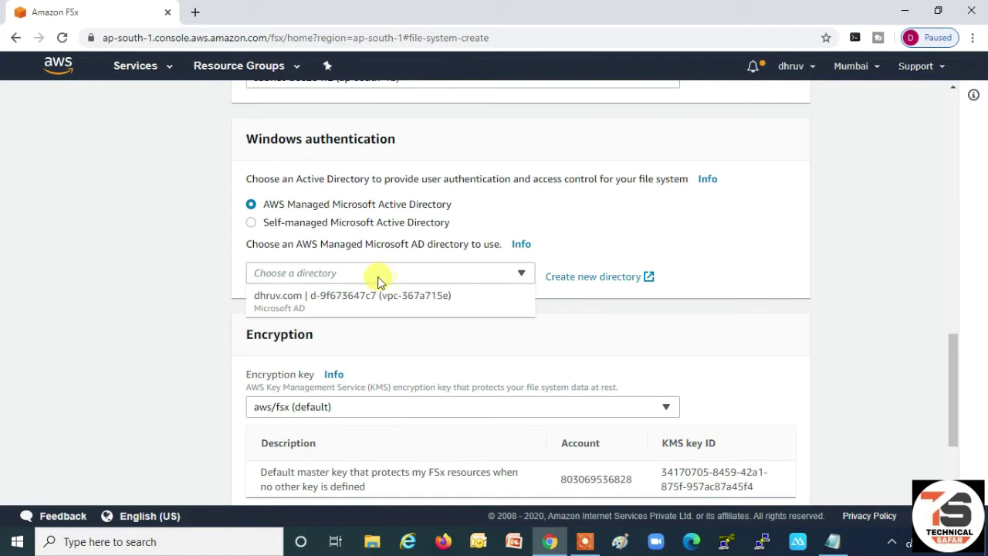
click(287, 307)
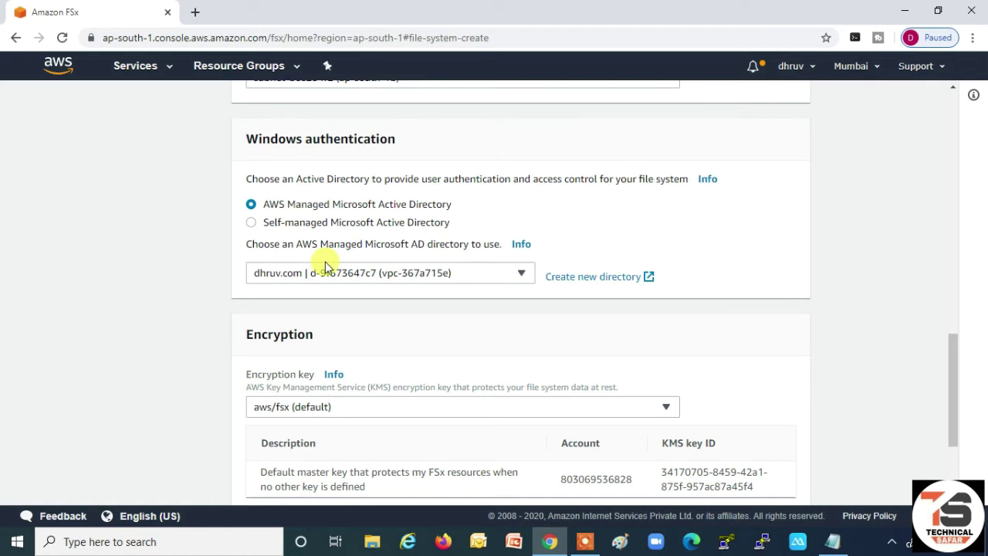
scroll(326, 267, down, 2)
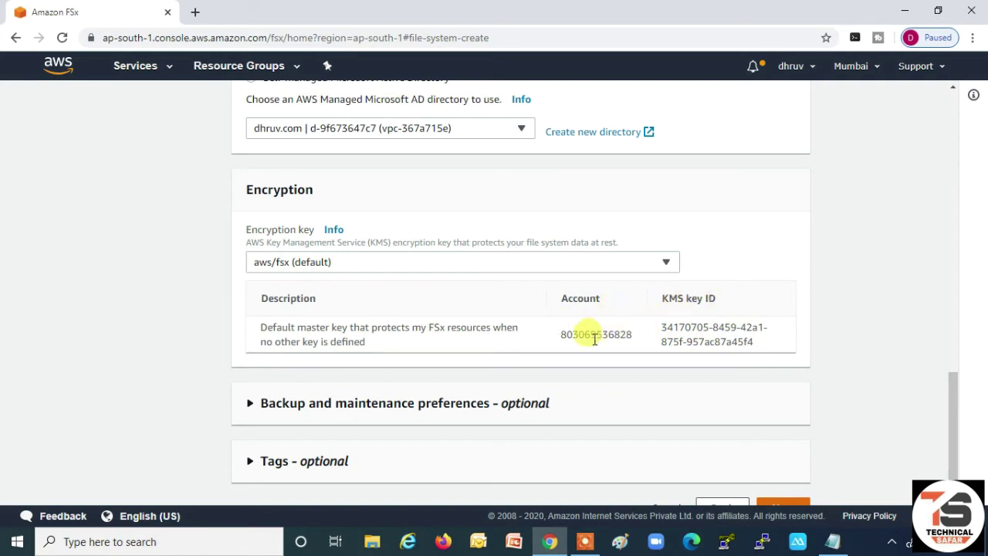
scroll(596, 324, down, 1)
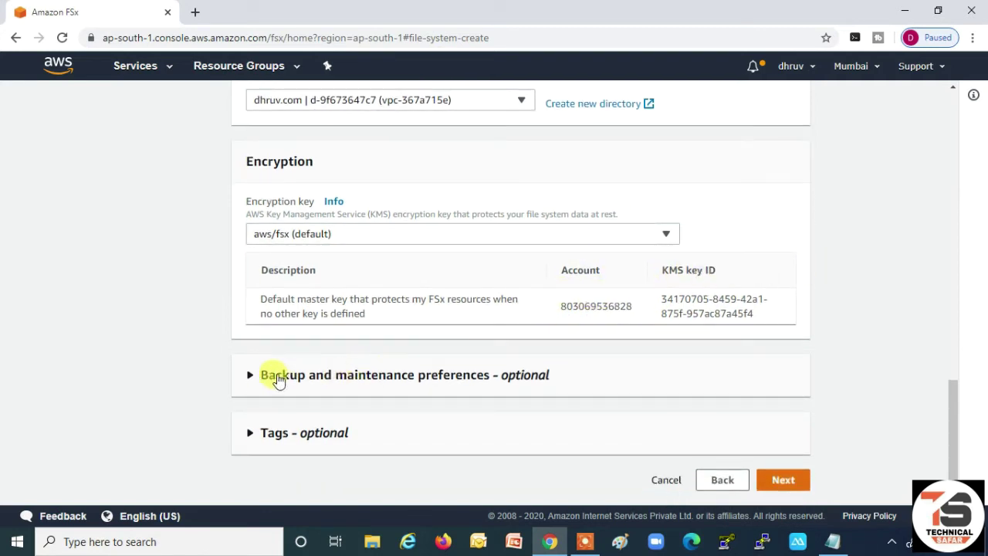
- Keep daily automatic backups enabled with 7-day retention in backup preferences
click(251, 376)
scroll(340, 352, down, 2)
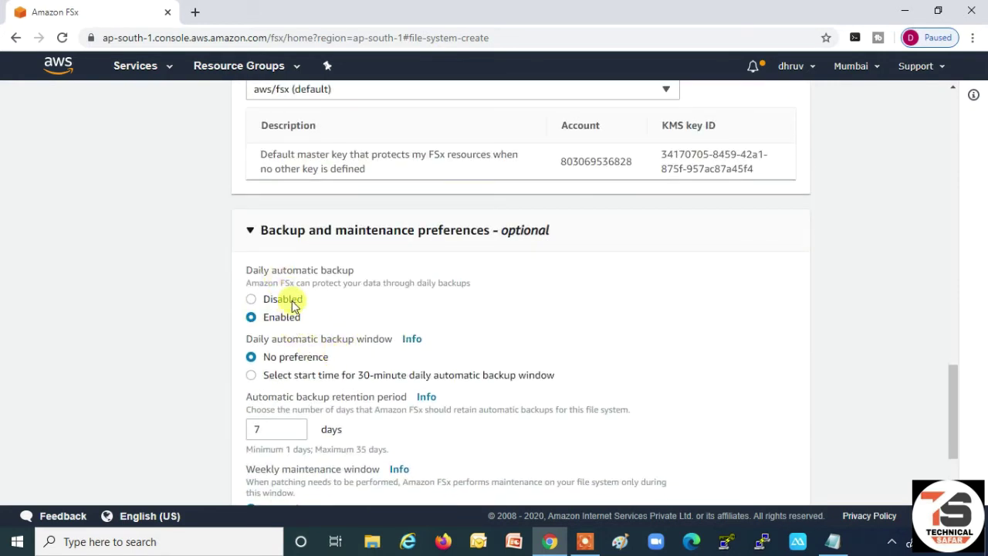
click(255, 300)
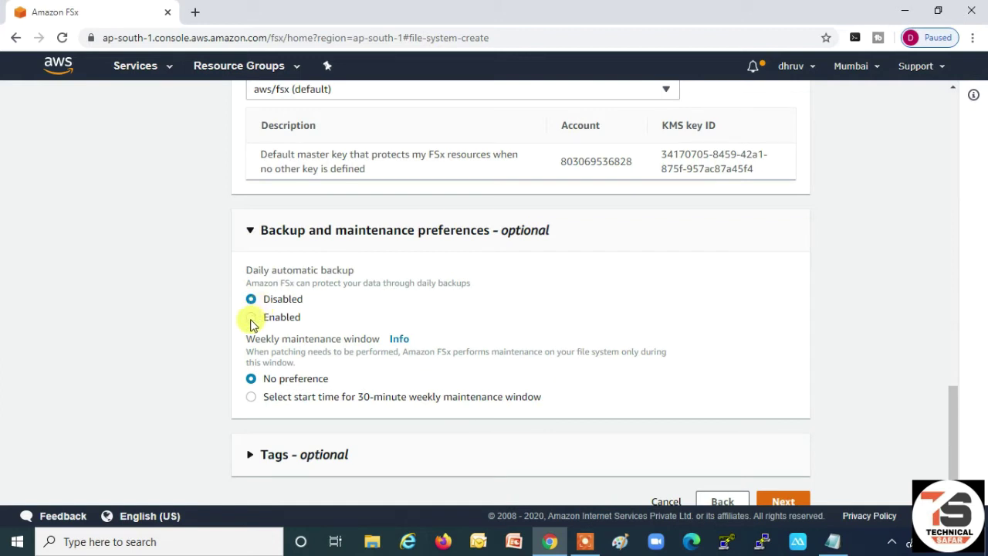
click(251, 318)
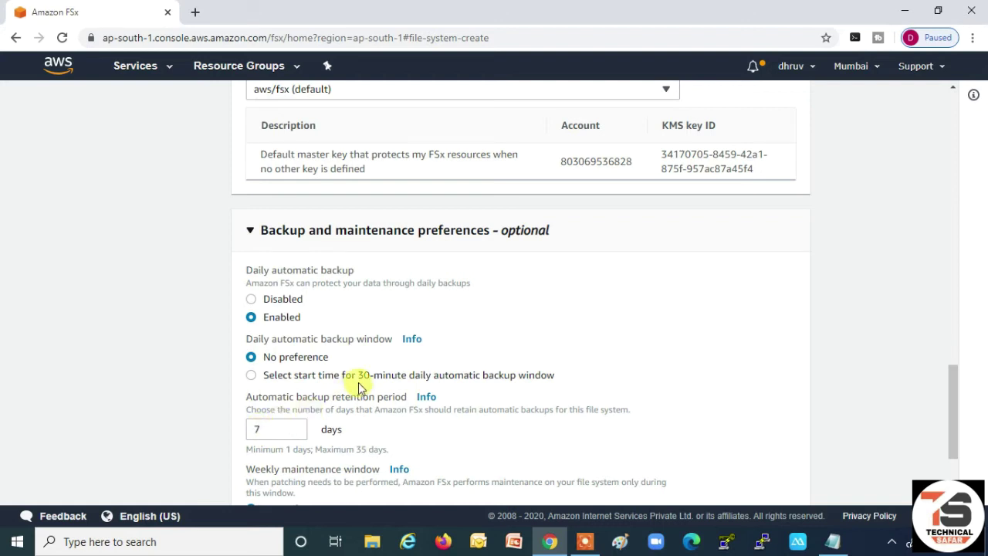
scroll(299, 393, down, 2)
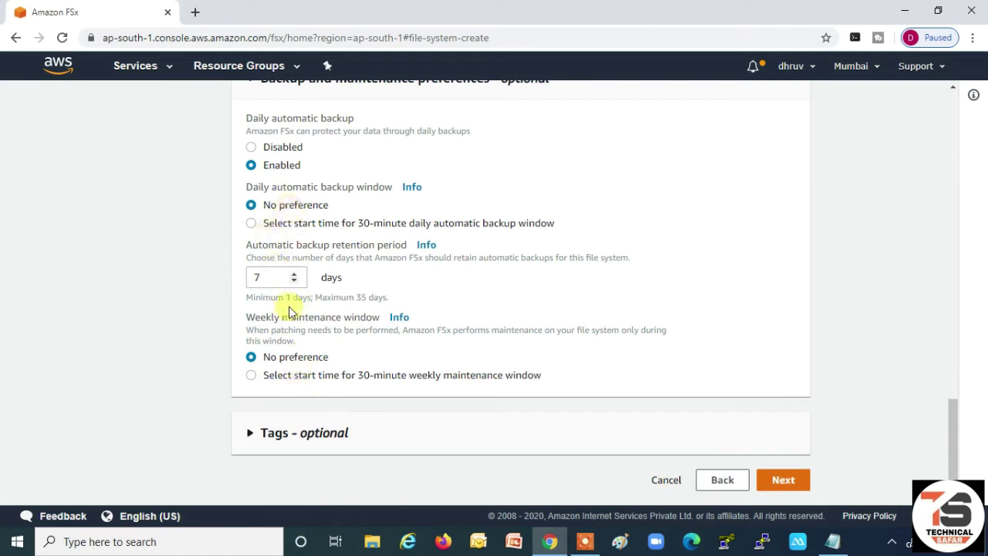
- Remove the trial Name tag key, leave Tags empty, and reach the TestFSx review summary
click(252, 439)
scroll(373, 395, down, 1)
click(314, 390)
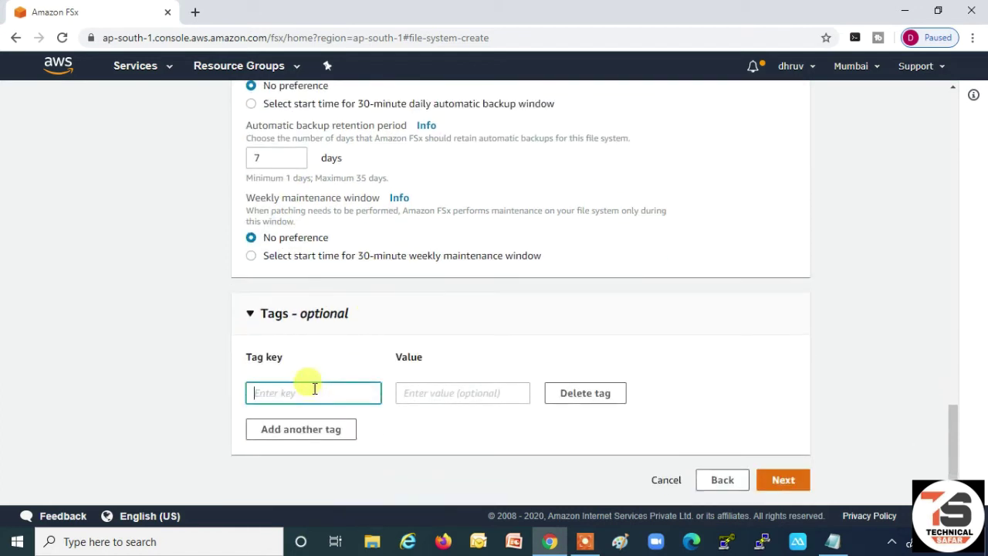
text(Name)
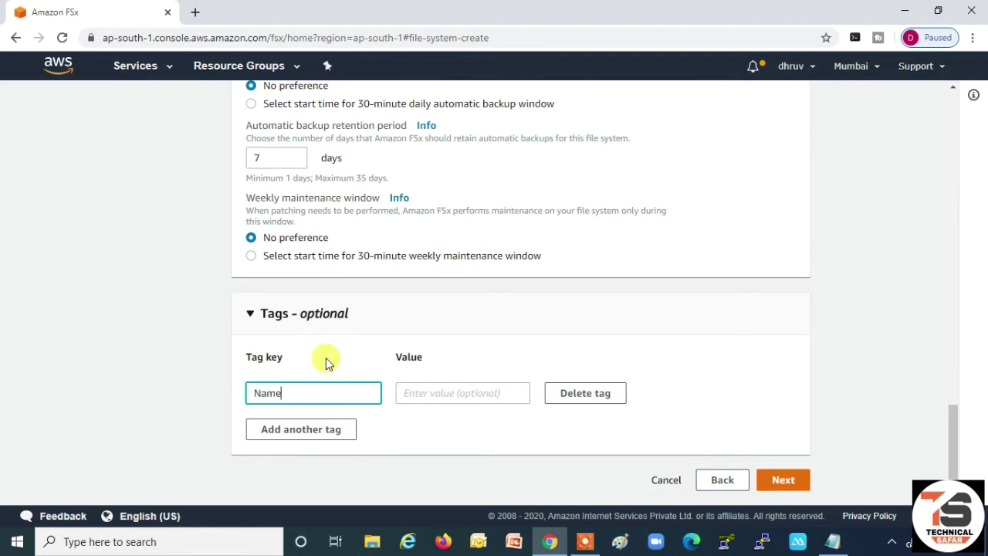
drag(292, 393, 242, 394)
key(BackSpace)
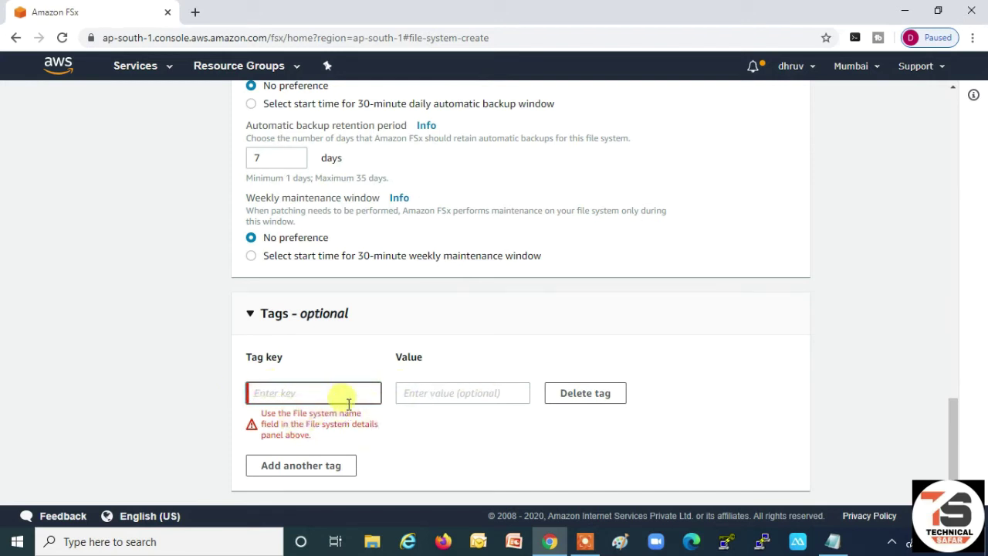
scroll(363, 441, down, 1)
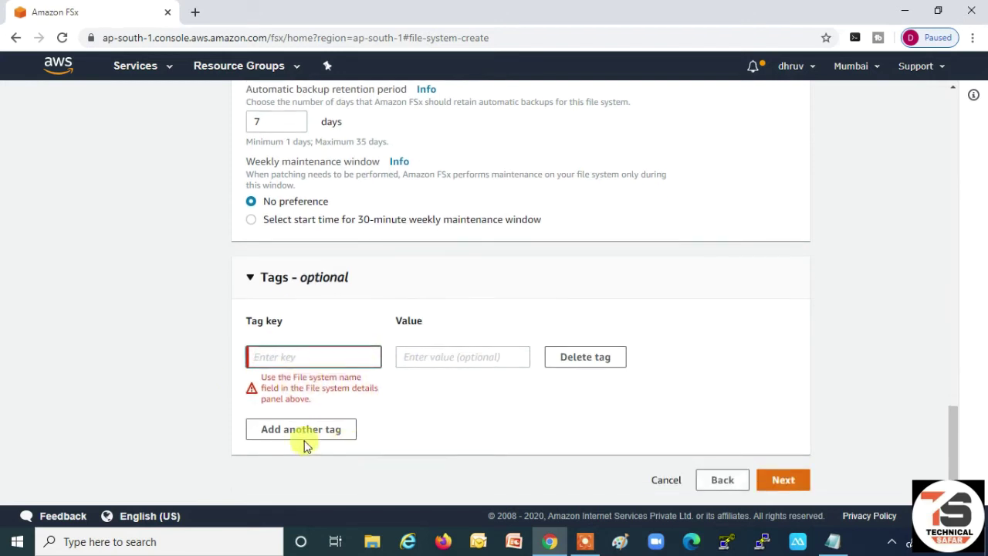
click(777, 485)
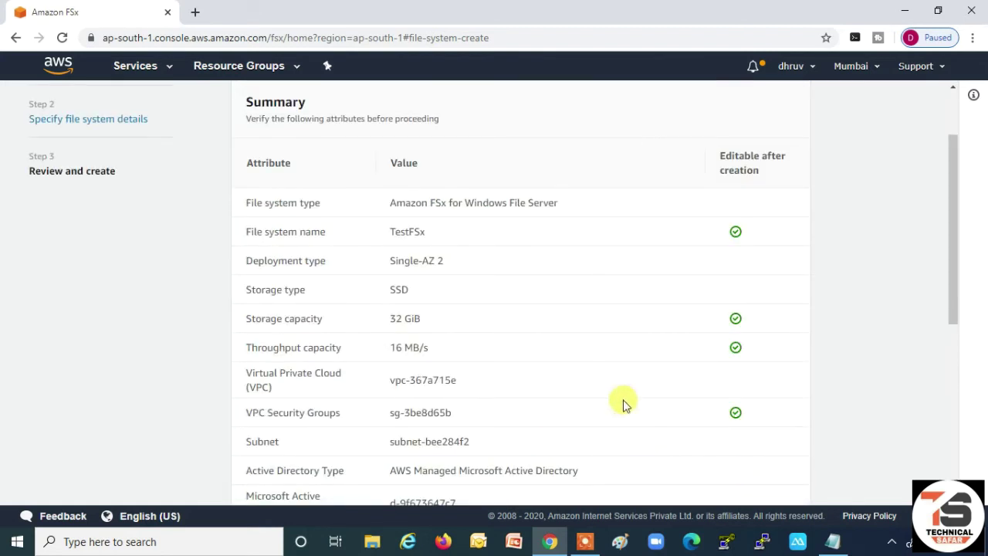
scroll(628, 375, down, 3)
scroll(629, 383, down, 2)
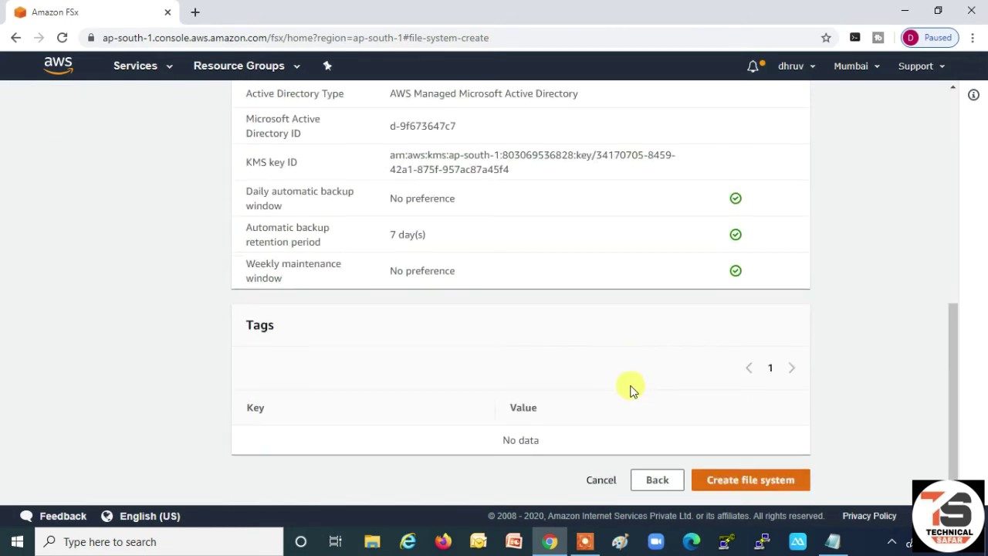
scroll(630, 389, up, 4)
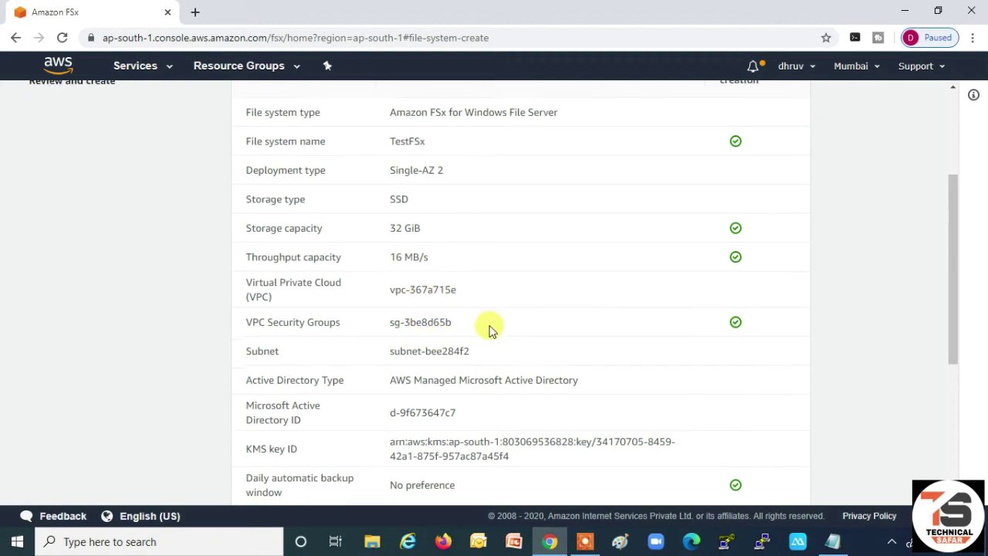
scroll(528, 325, down, 3)
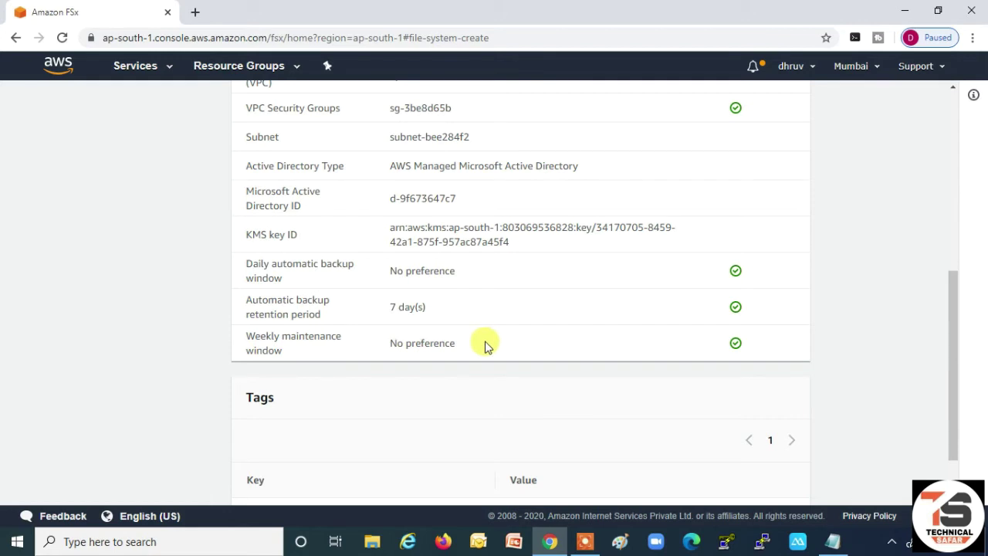
scroll(485, 345, down, 1)
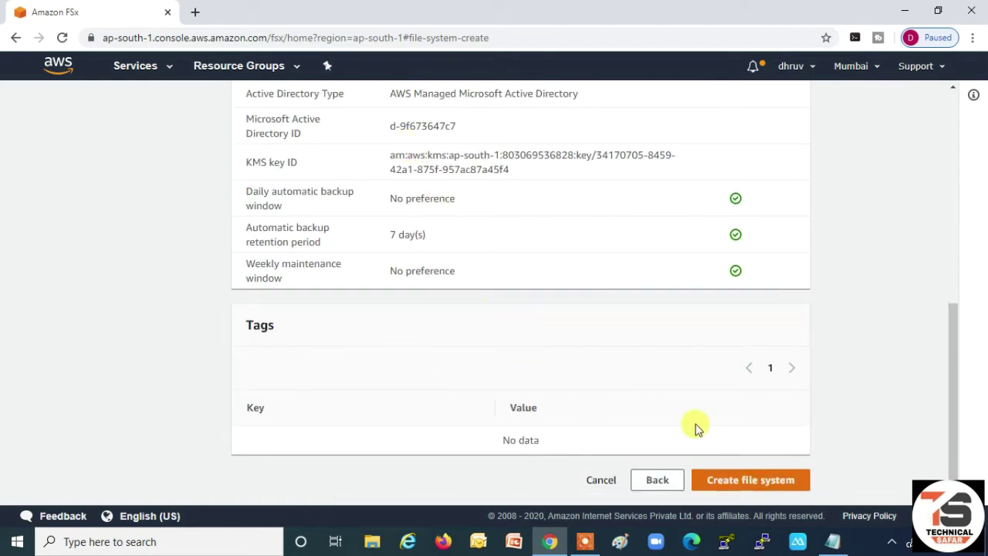
- Create the TestFSx Windows file system (Single-AZ 2, 32 GiB SSD) from the review page
click(741, 486)
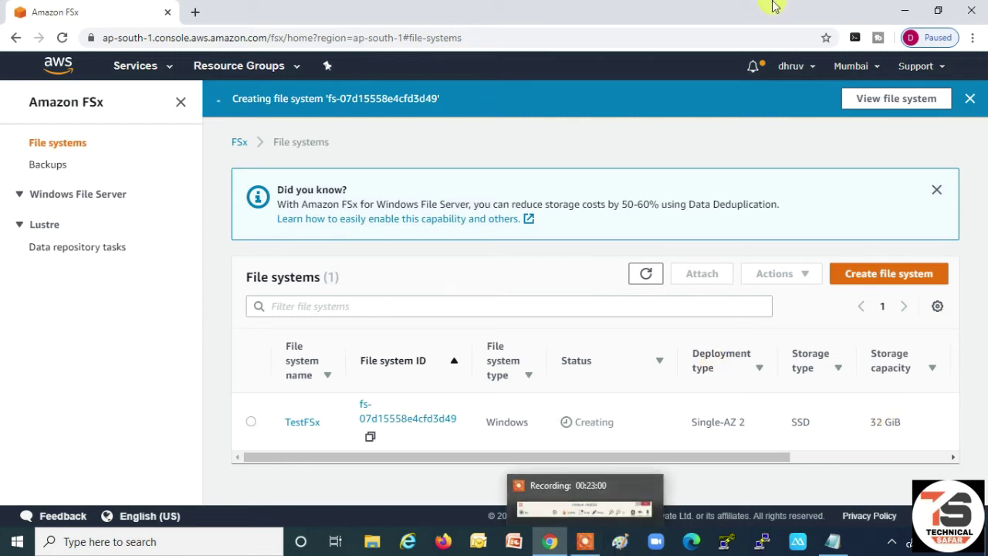
- Go to EC2 Instances, start Launch Instance, and scroll the AMI list to the Windows Server images
click(168, 70)
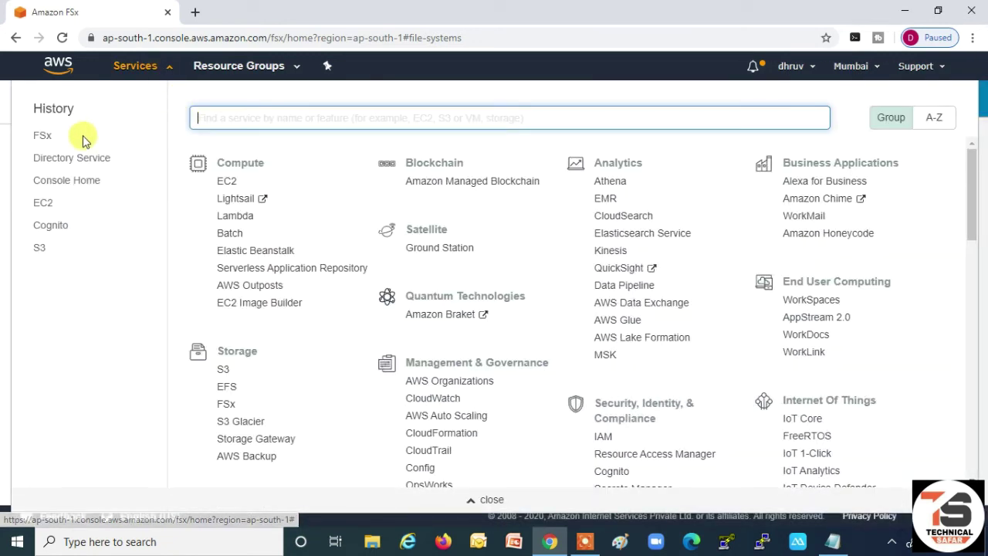
click(228, 184)
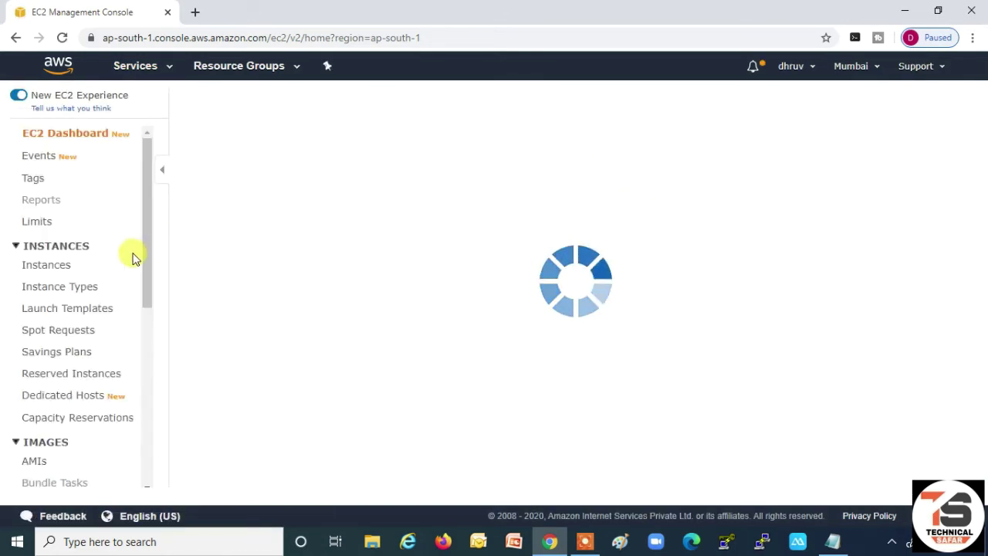
click(50, 267)
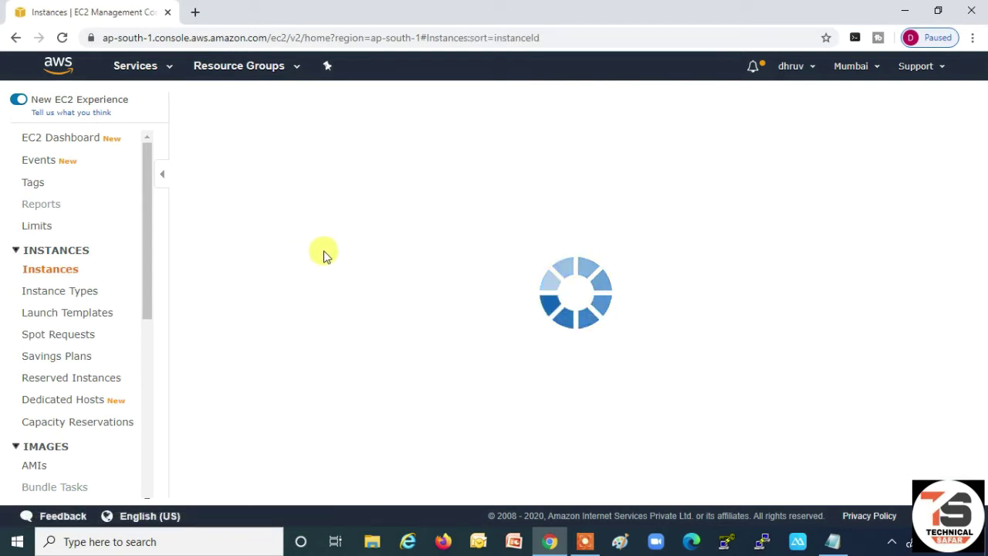
click(580, 253)
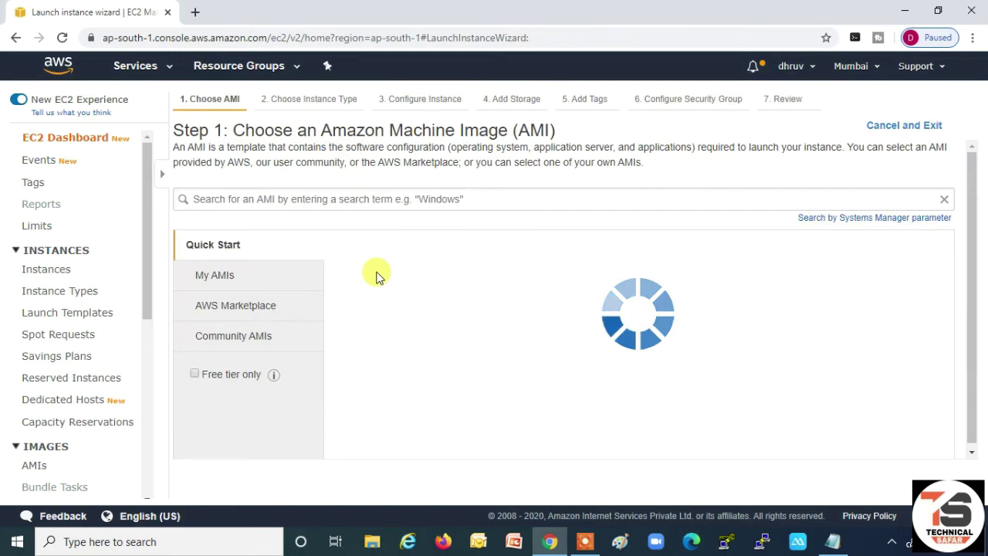
scroll(378, 272, down, 10)
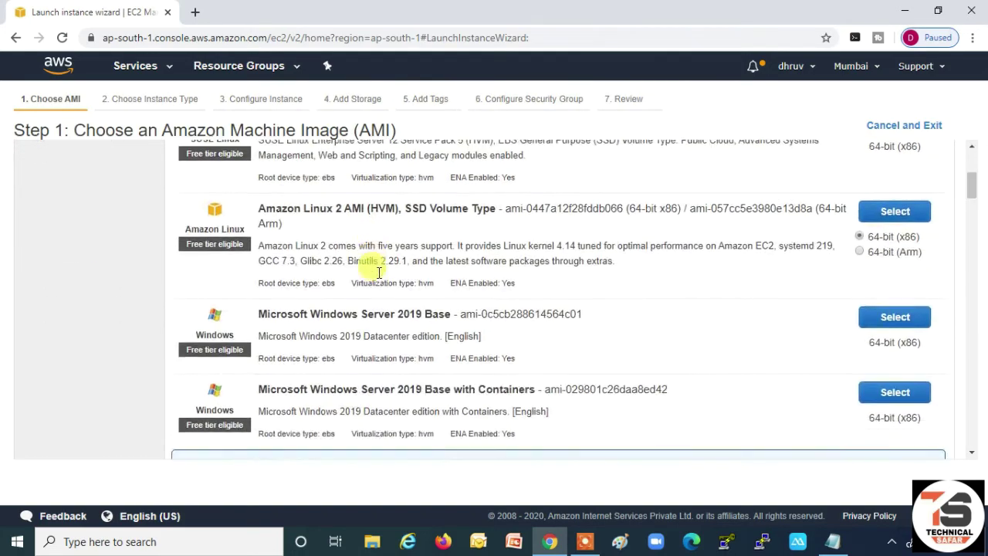
scroll(378, 278, down, 4)
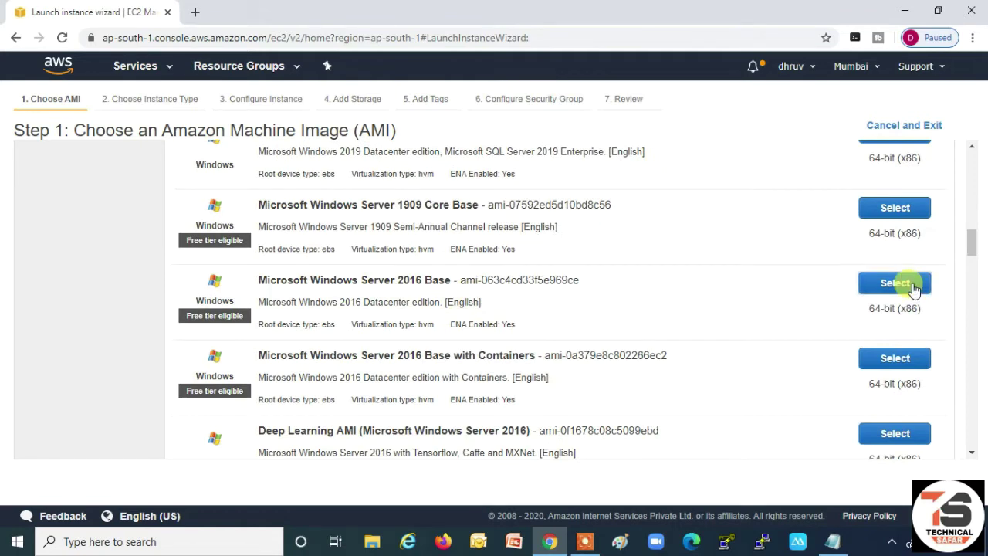
- Choose the Windows Server 2016 Base AMI and keep the default instance details, storage and tags
click(902, 282)
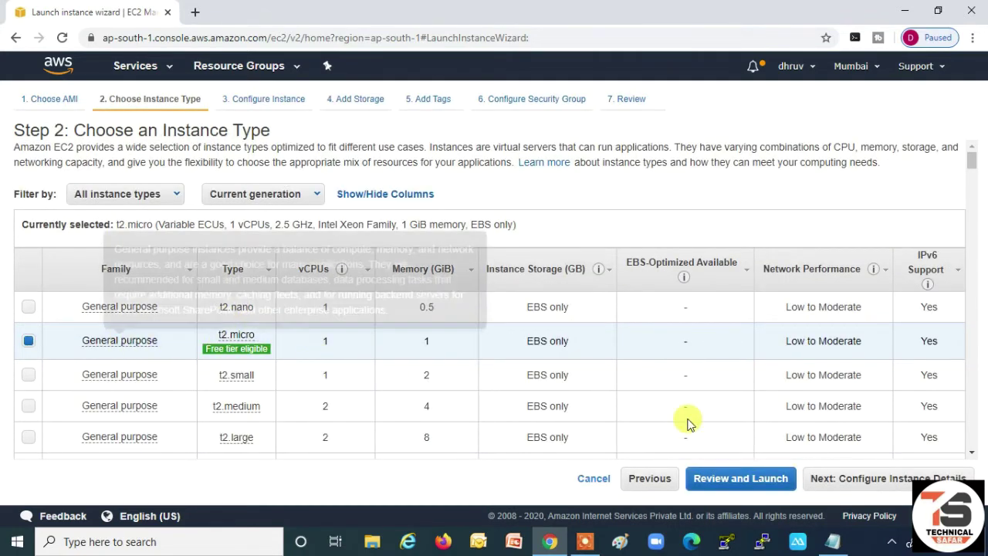
click(846, 477)
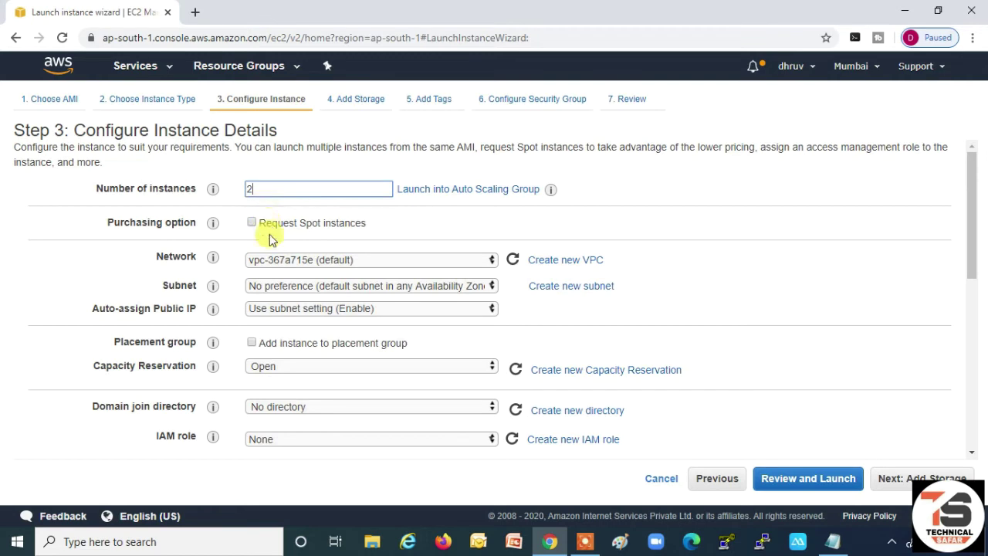
scroll(463, 335, down, 3)
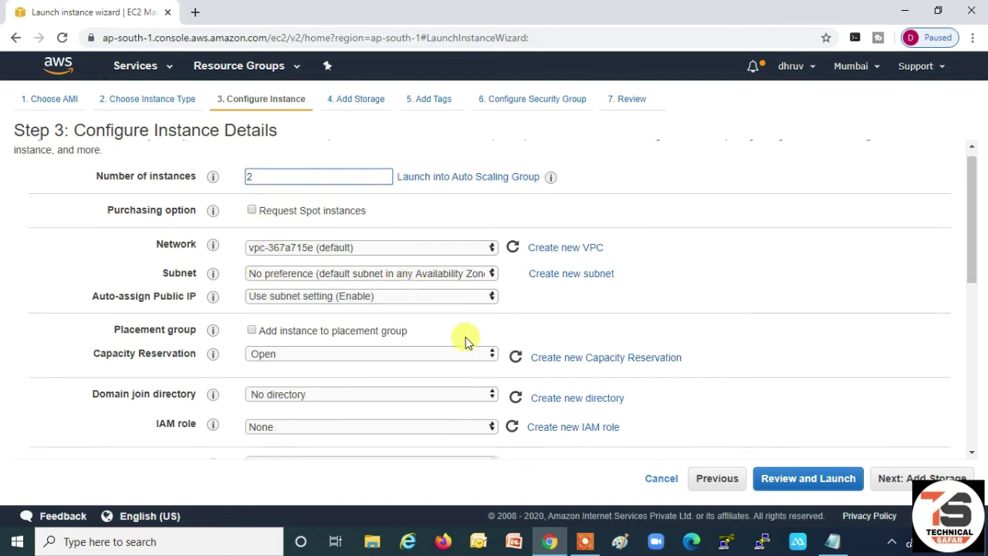
click(906, 484)
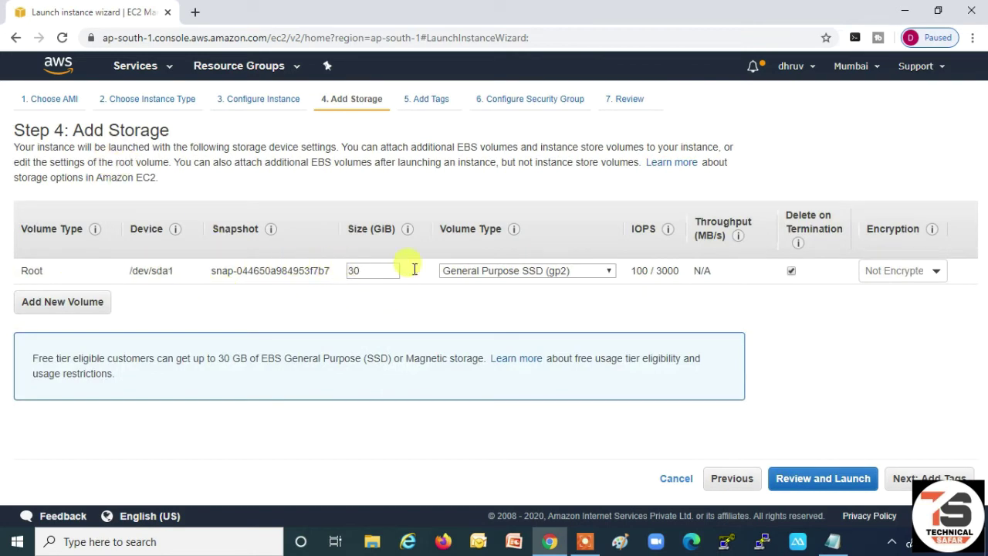
click(924, 478)
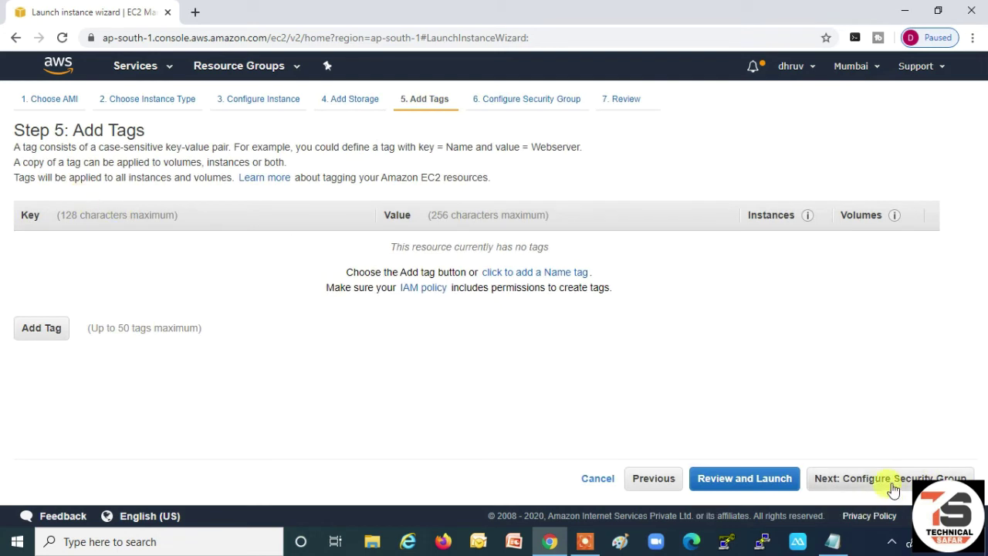
click(893, 485)
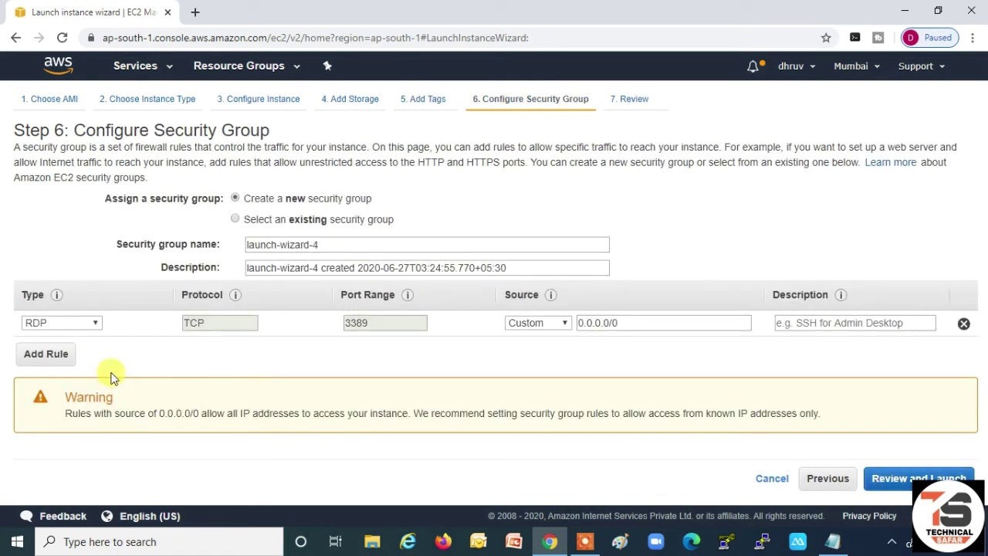
- Assign the existing All Allow security group and review the launch settings
click(284, 220)
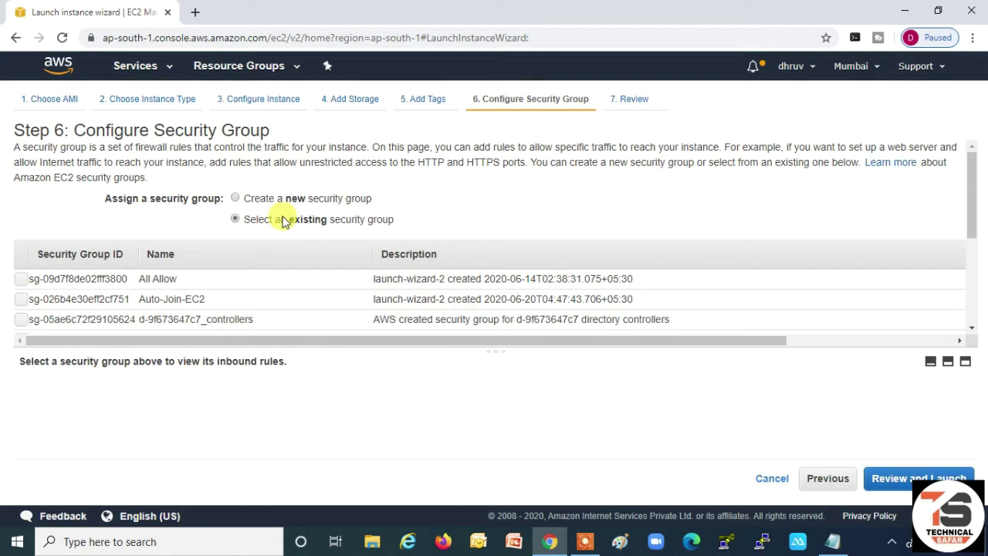
click(26, 281)
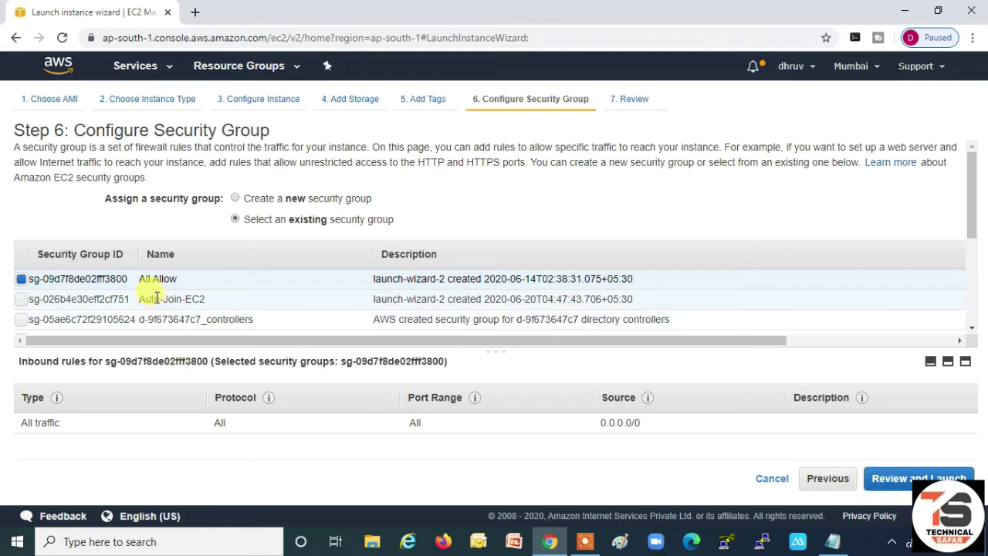
click(934, 477)
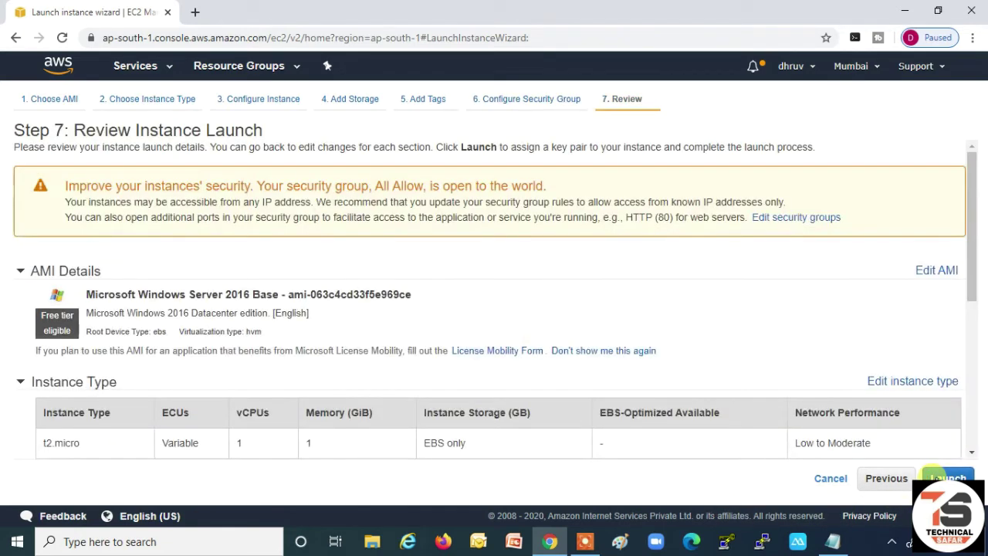
scroll(584, 325, down, 2)
scroll(584, 324, down, 3)
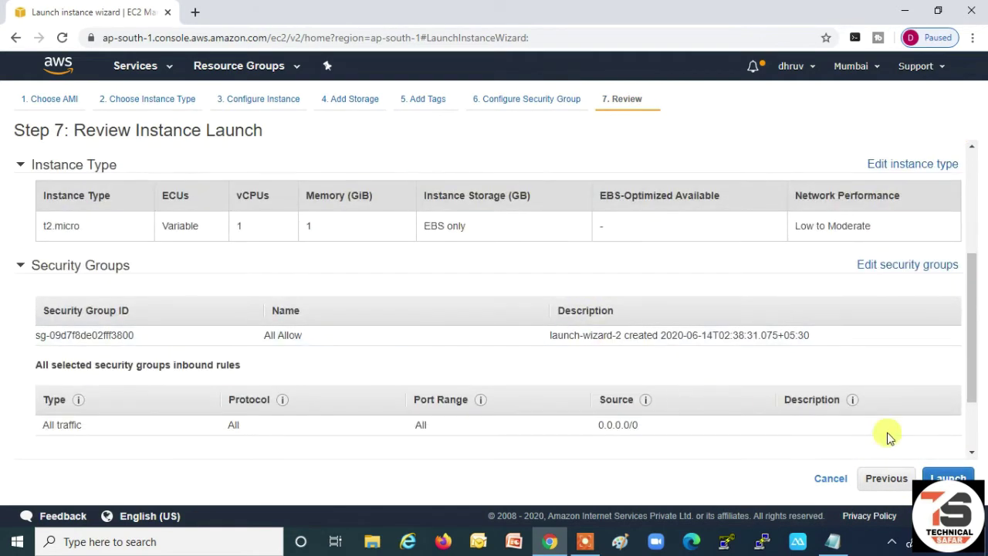
- Launch the instances with a new testingFSx key pair, downloading testingFSx.pem
click(946, 477)
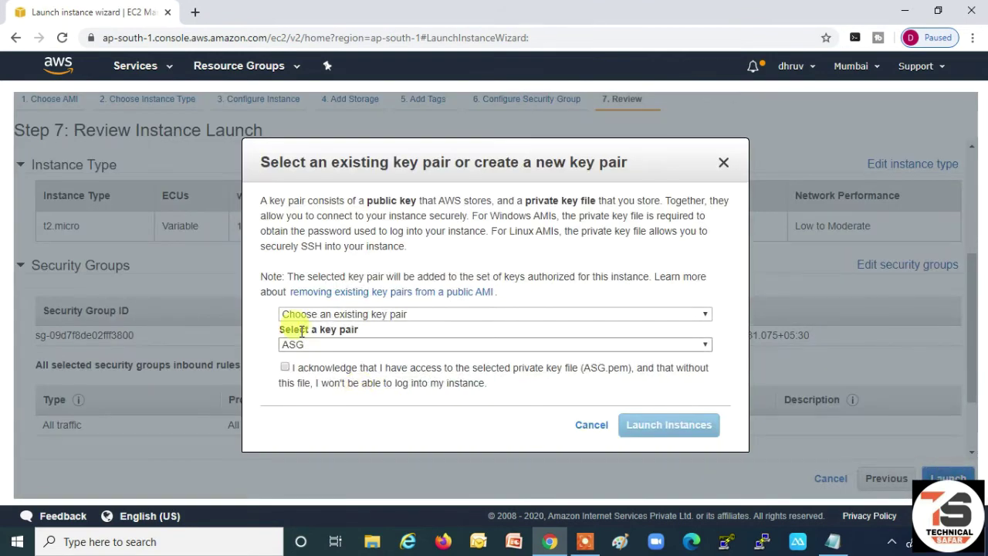
click(318, 315)
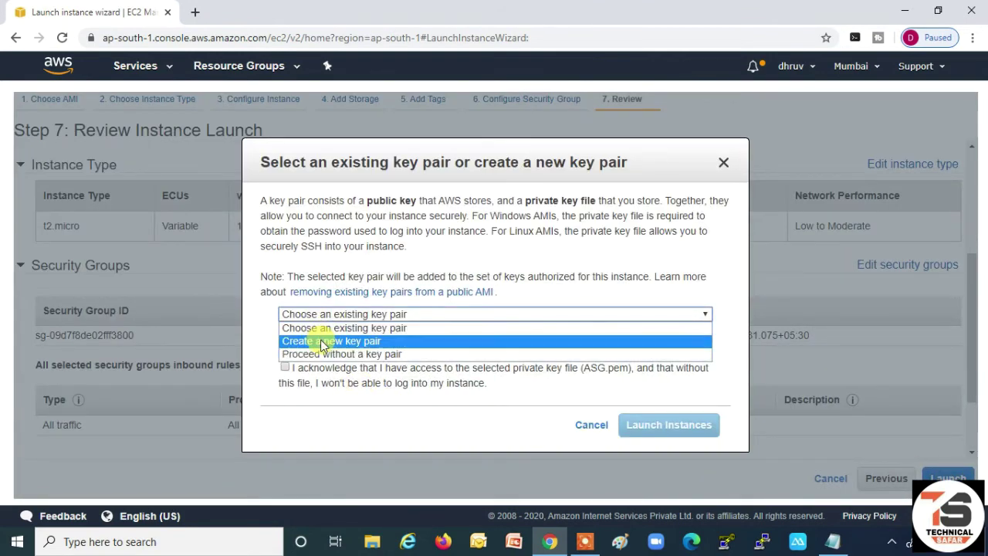
click(322, 342)
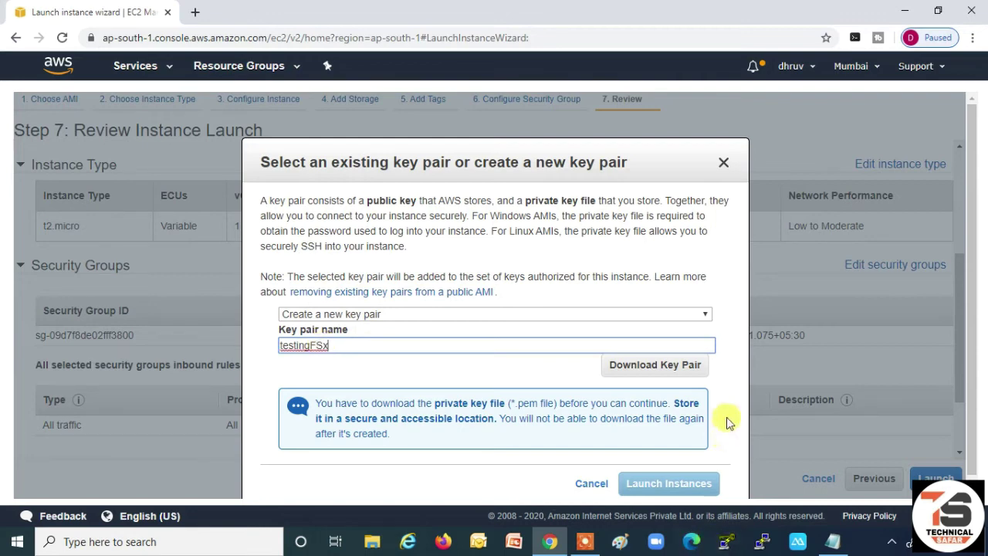
click(669, 368)
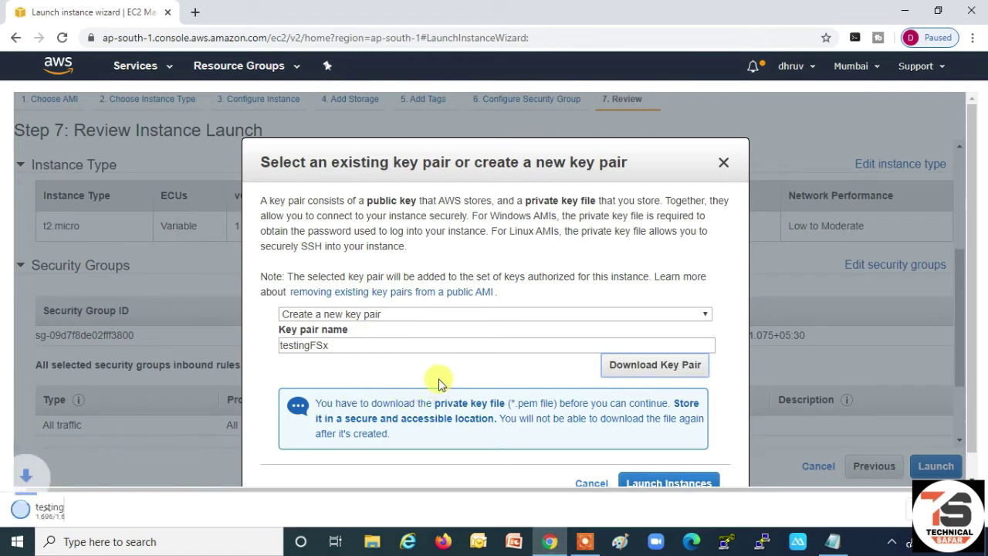
scroll(463, 386, down, 1)
click(665, 452)
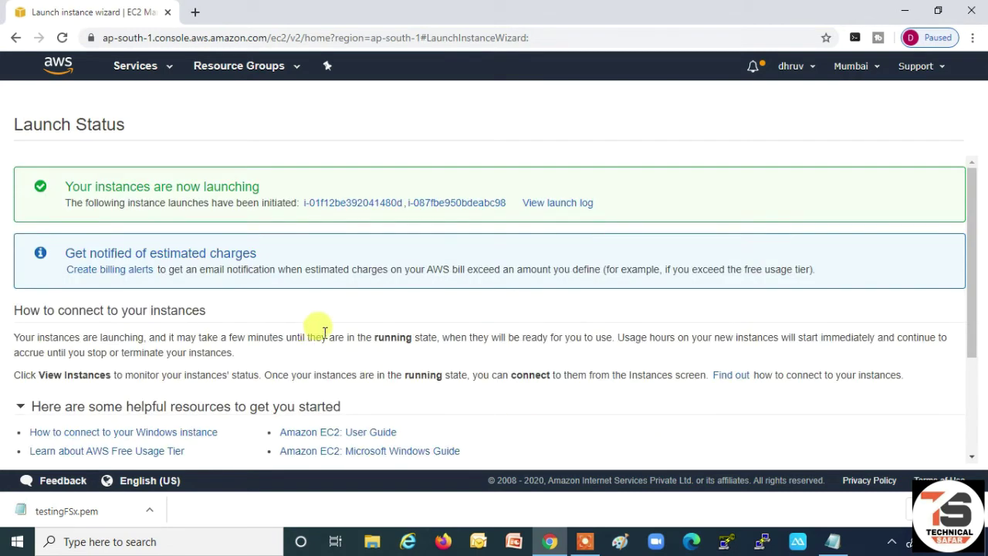
- Copy the security group ID sg-3be8d65b from the Notepad notes
click(832, 541)
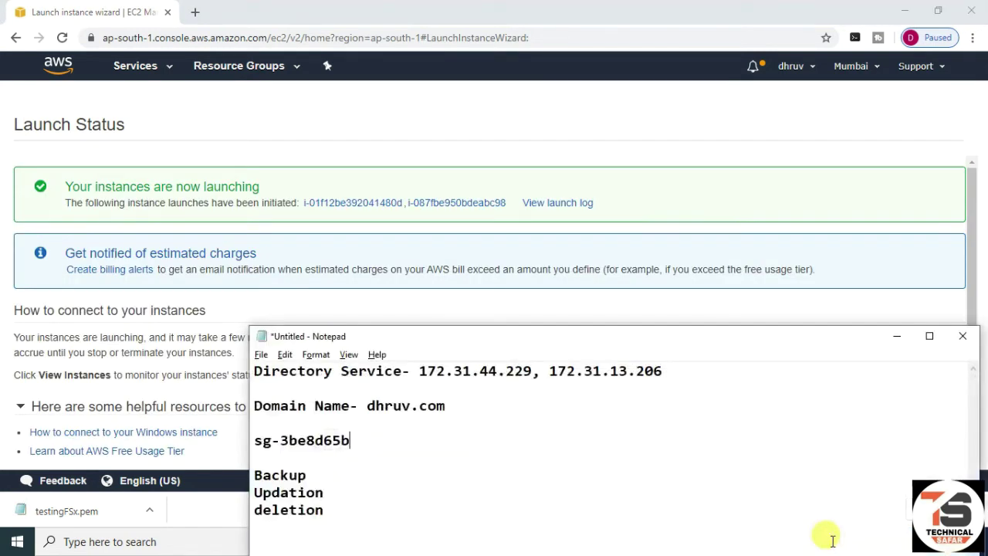
drag(352, 439, 255, 440)
right_click(287, 437)
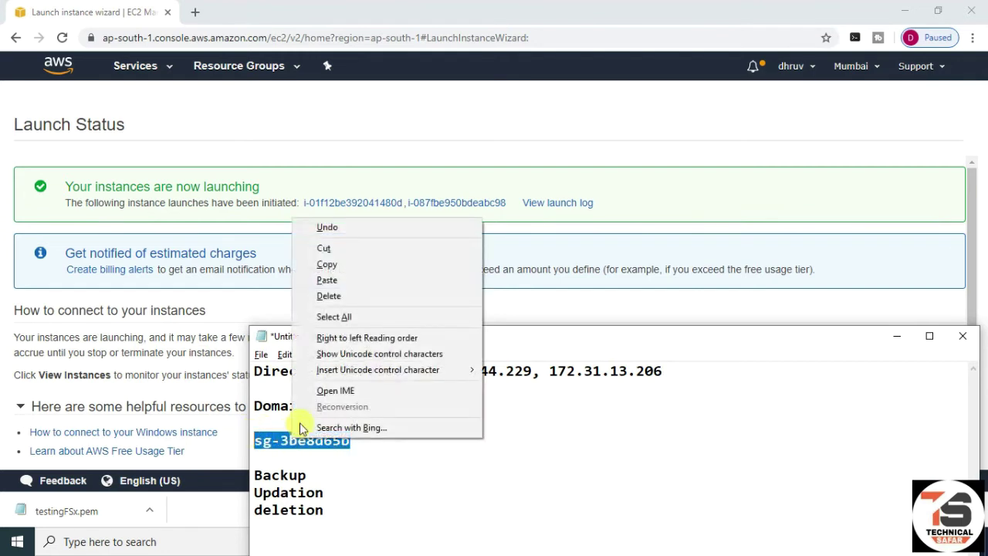
click(326, 263)
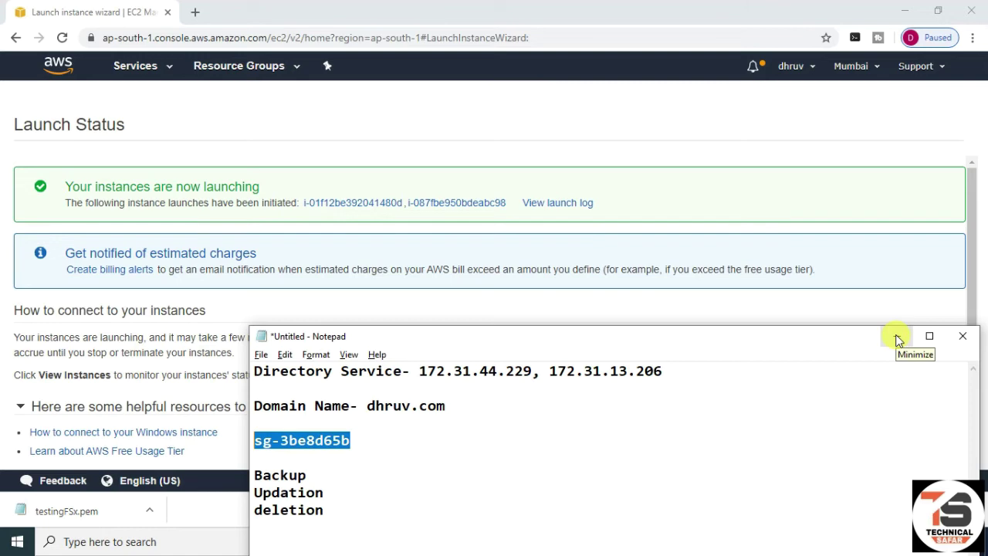
click(898, 337)
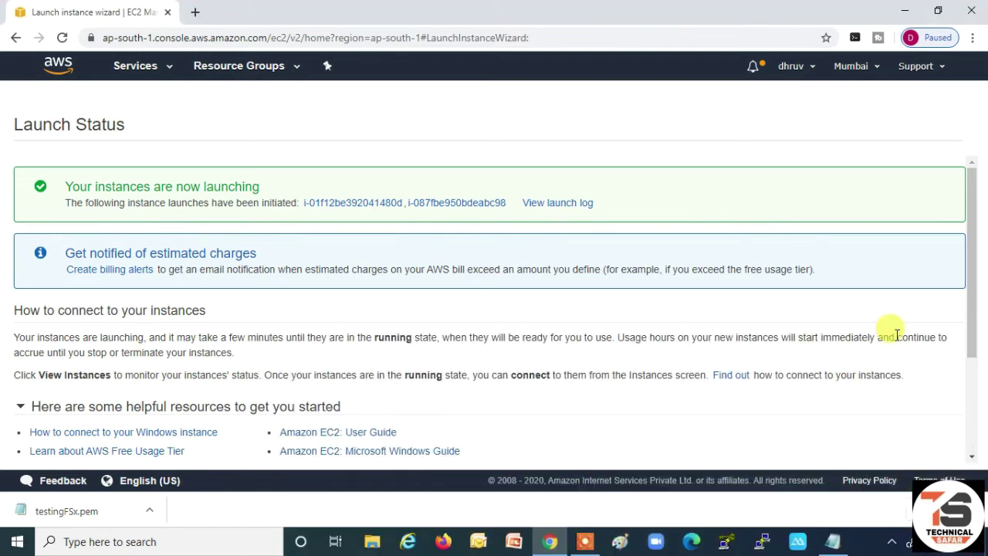
- Filter the EC2 Security Groups list by security group ID sg-3be8d65b
click(159, 66)
click(46, 139)
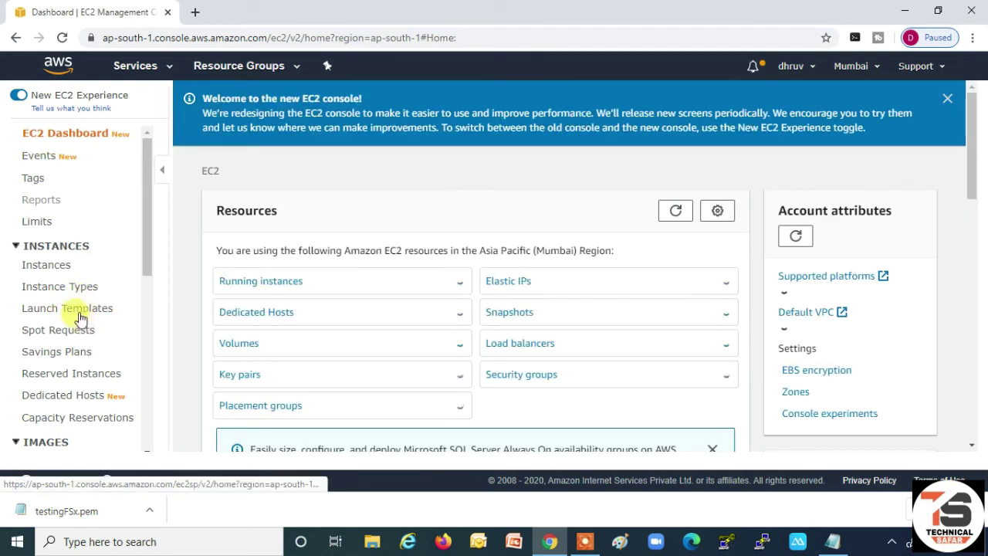
scroll(81, 308, down, 5)
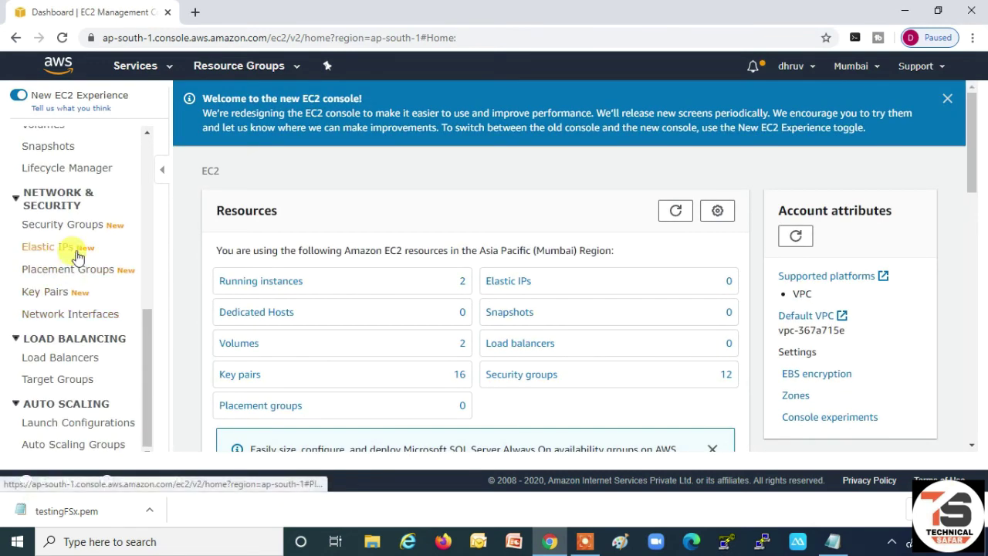
click(88, 228)
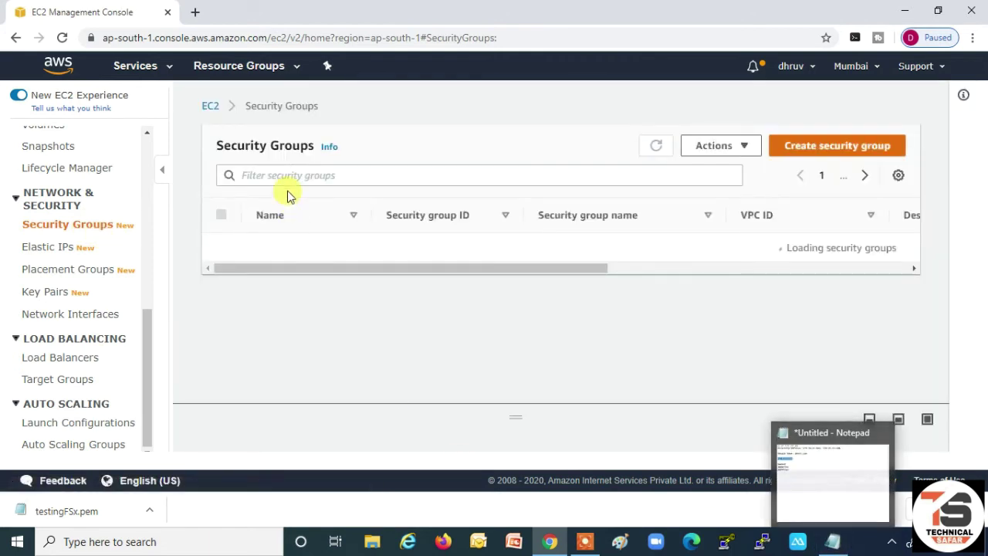
click(292, 175)
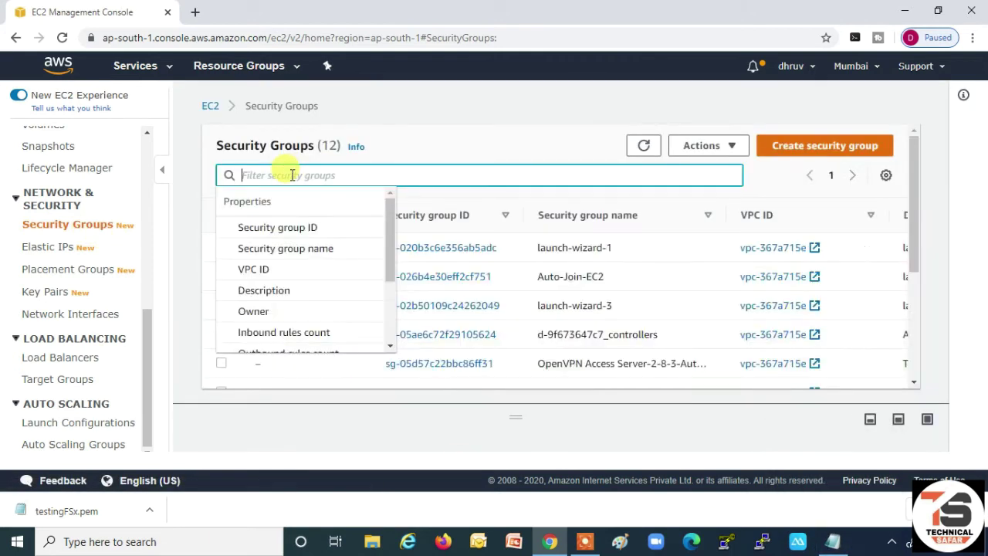
key(ctrl+v)
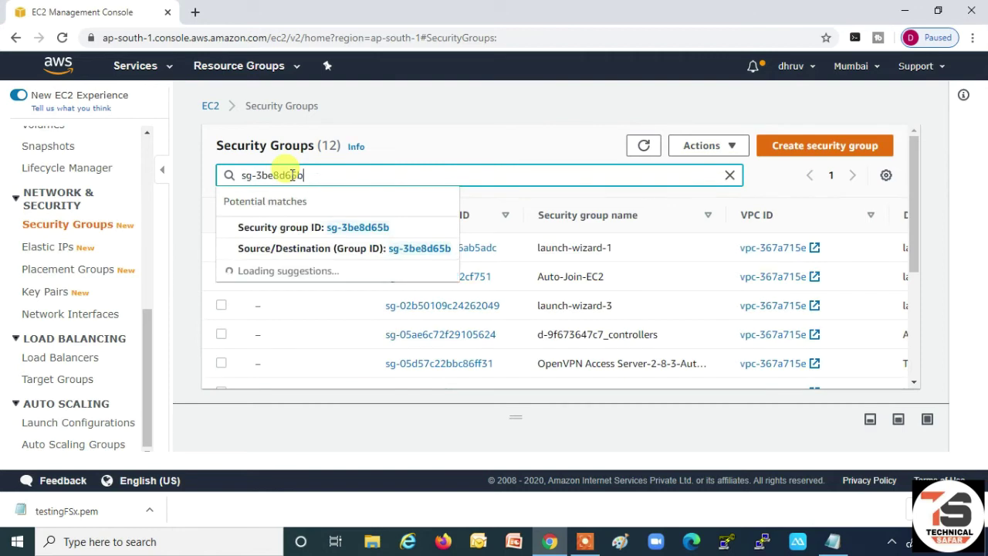
click(356, 229)
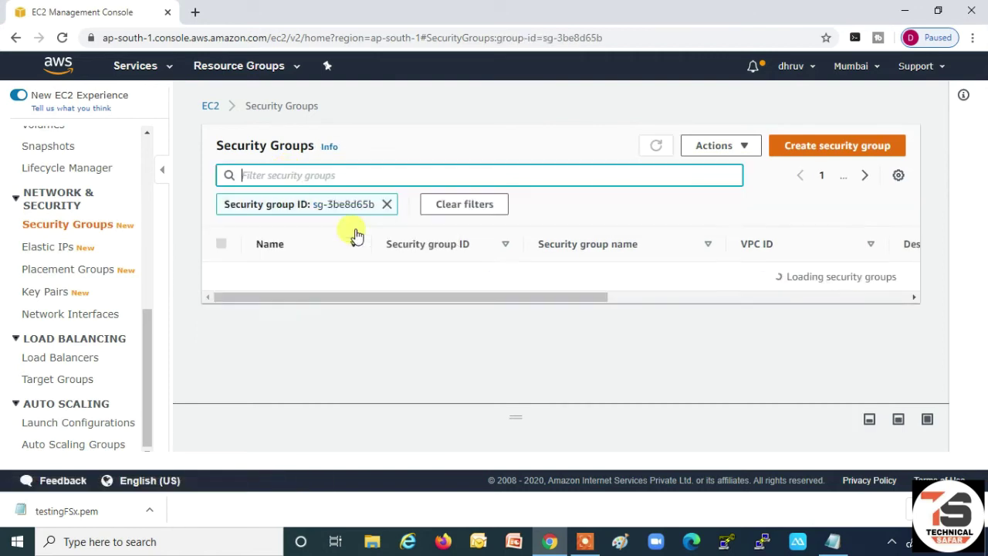
click(744, 147)
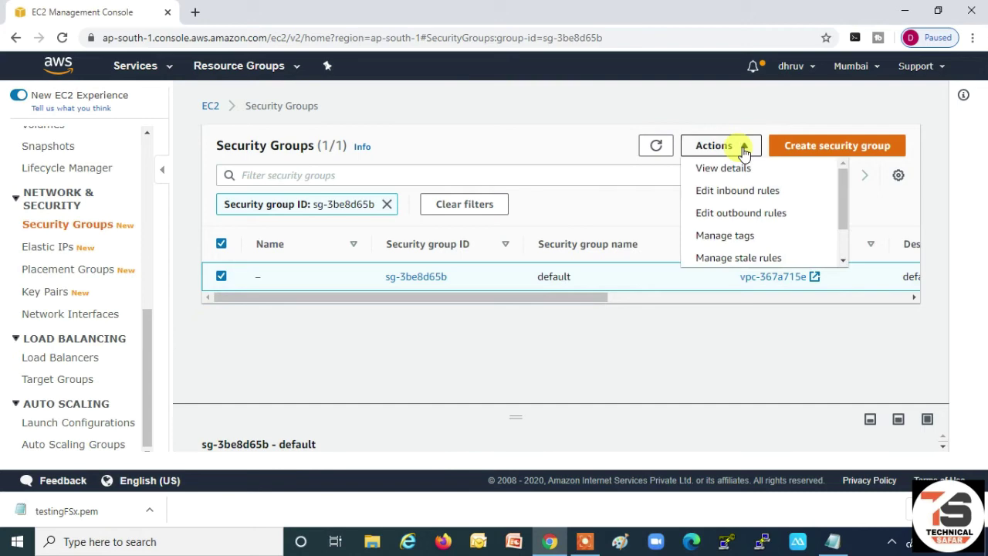
click(726, 197)
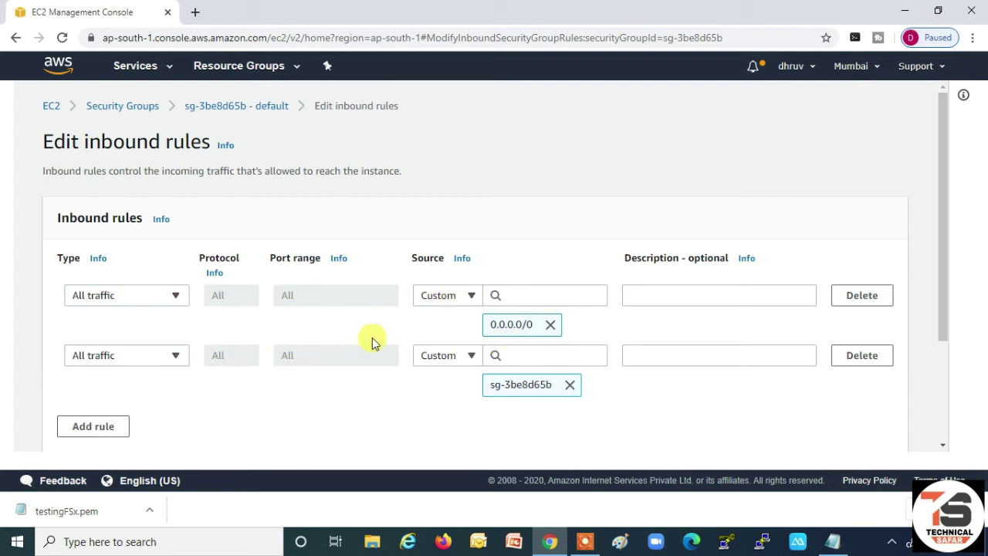
scroll(371, 342, down, 1)
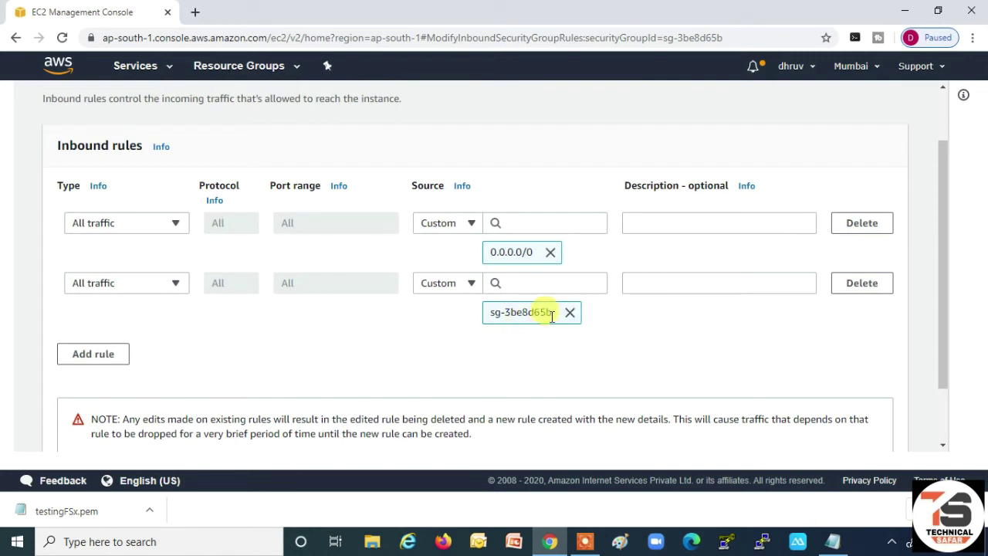
scroll(146, 347, down, 1)
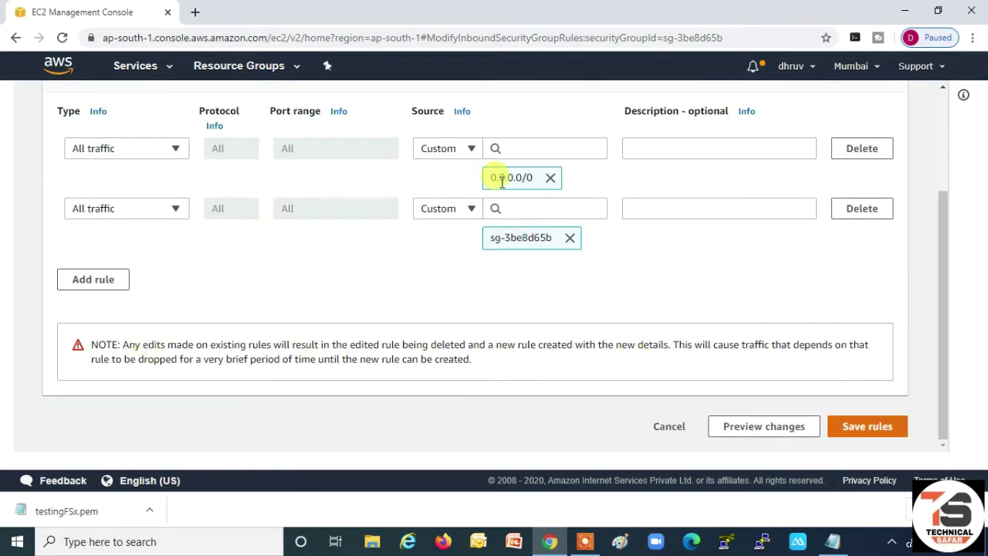
click(872, 427)
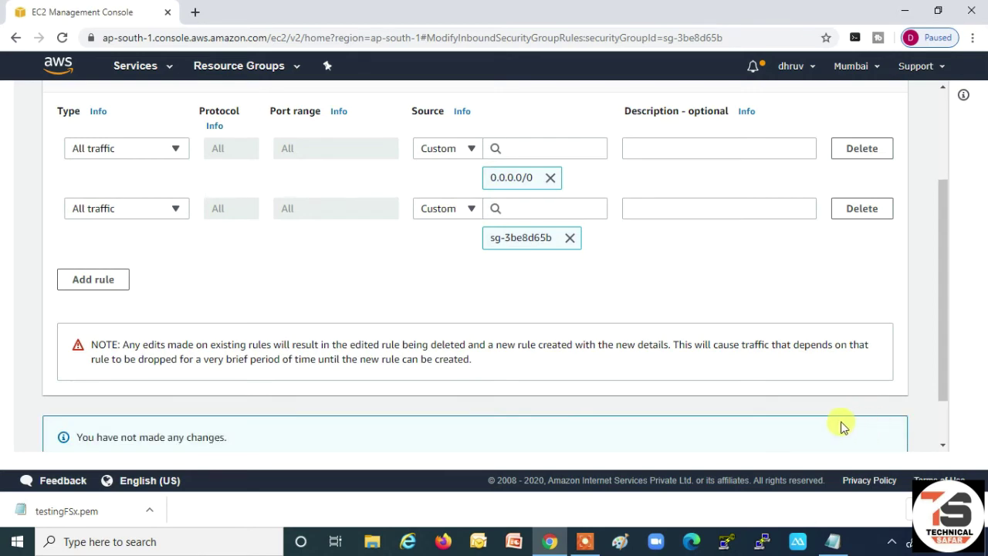
scroll(587, 374, down, 1)
scroll(584, 370, up, 3)
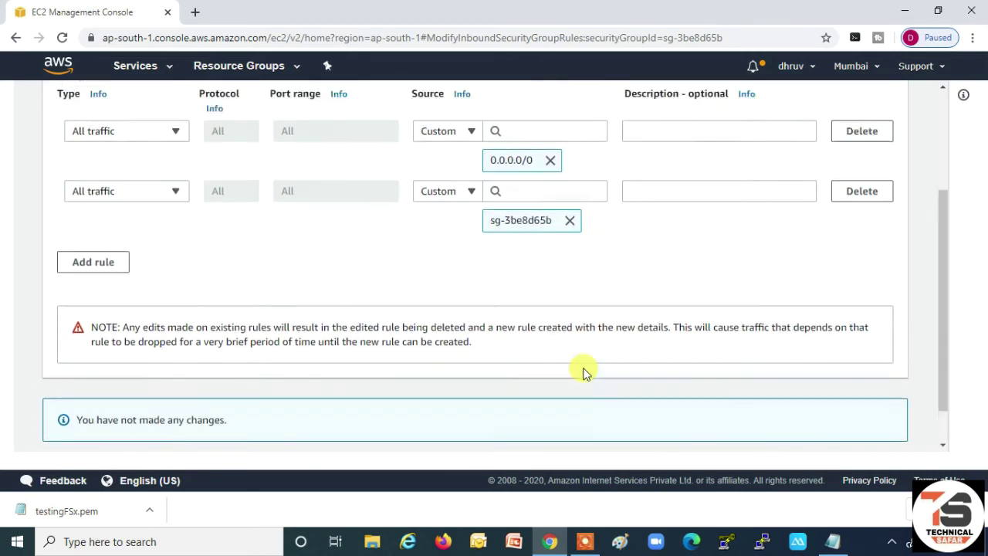
scroll(638, 384, down, 3)
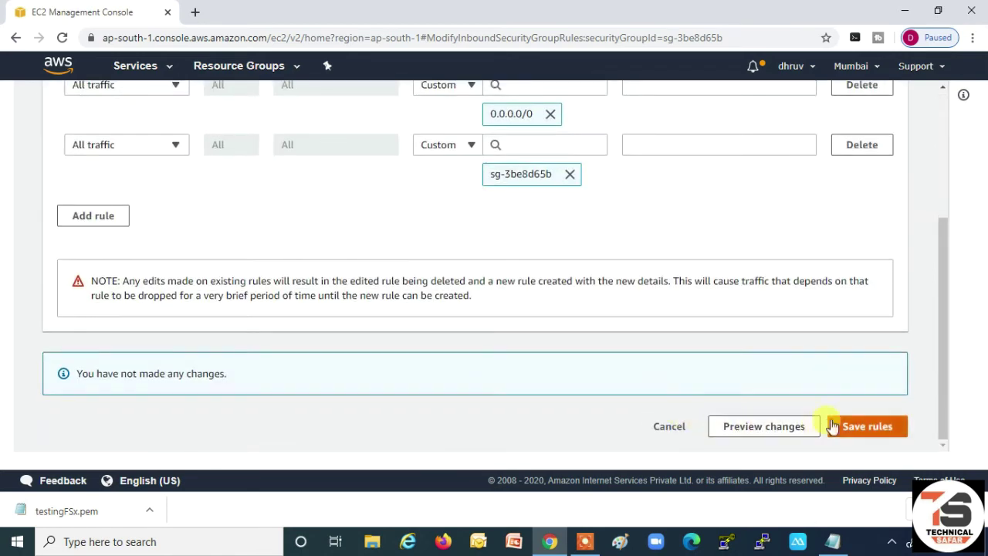
click(658, 429)
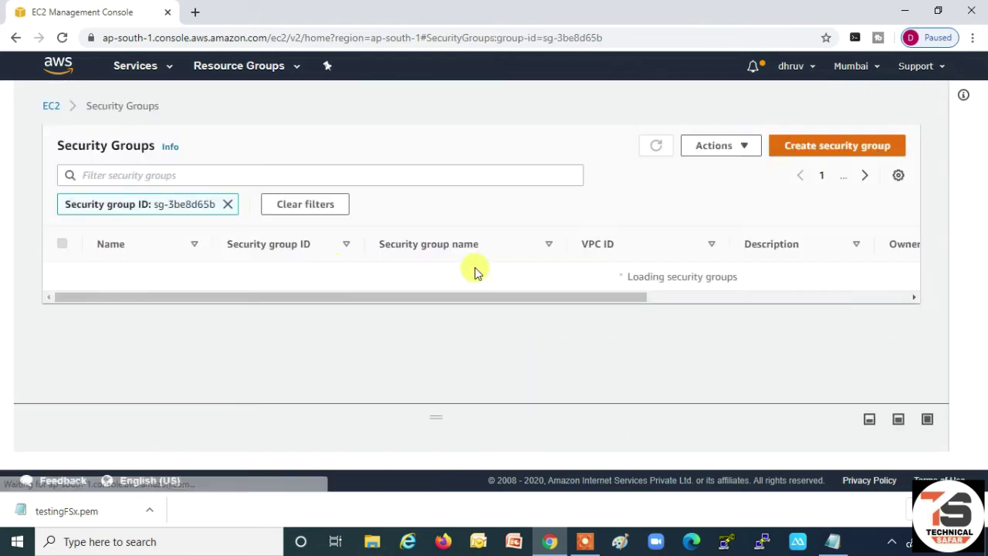
click(273, 176)
click(722, 146)
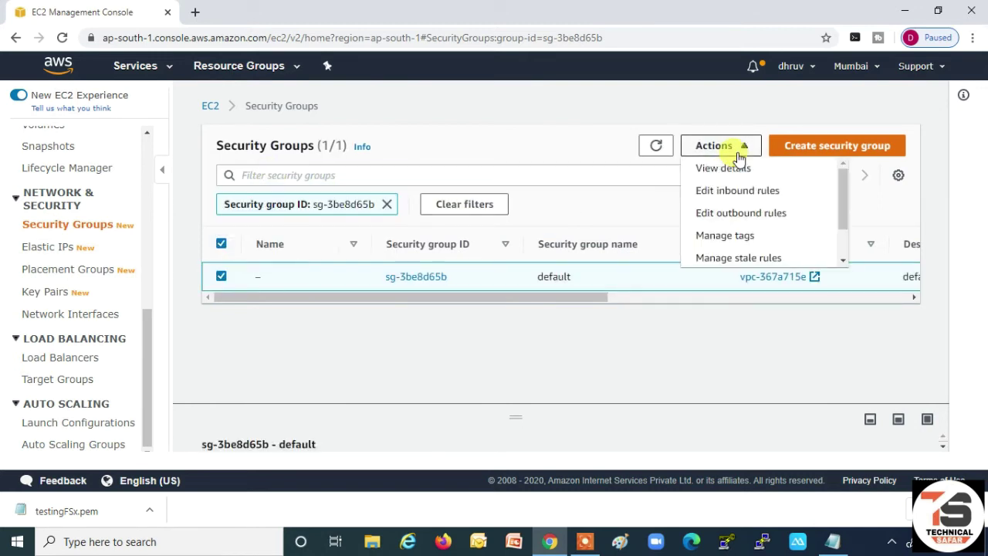
- Open sg-3be8d65b's outbound rules for editing, showing All traffic to 0.0.0.0/0
click(732, 218)
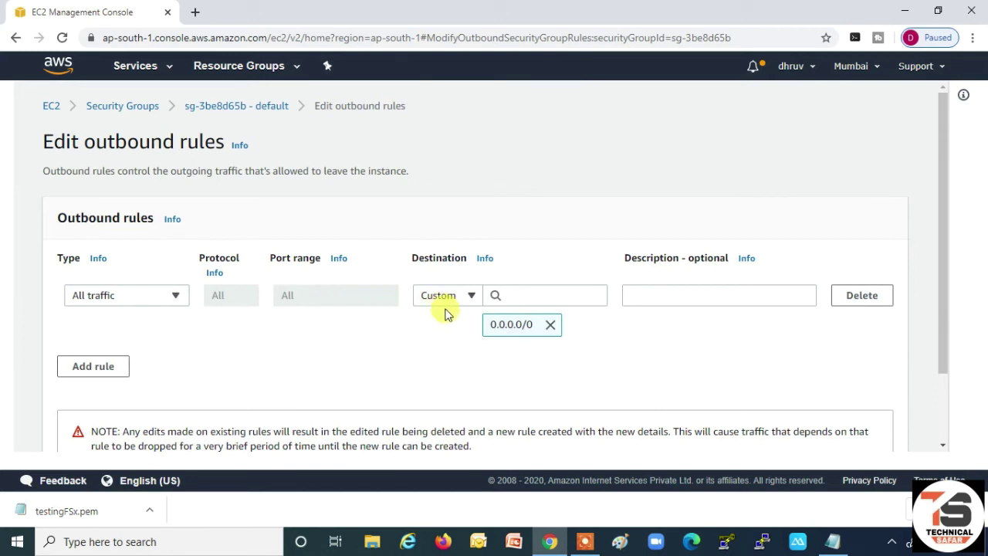
scroll(612, 328, down, 2)
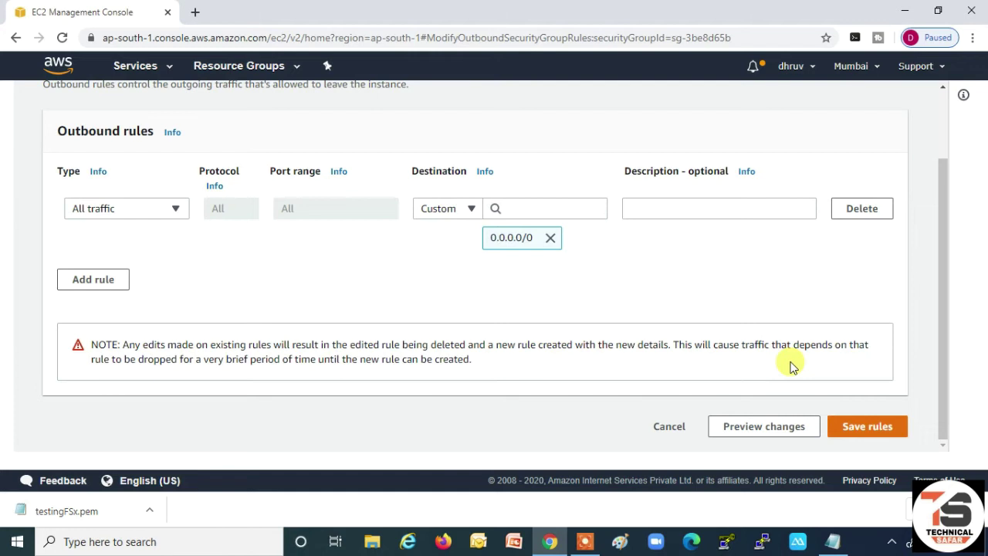
click(169, 71)
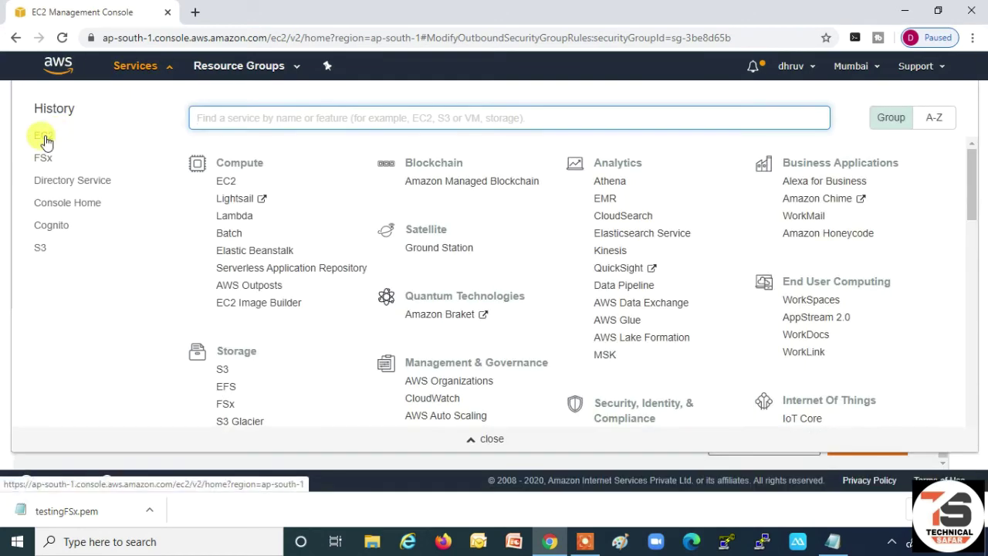
- In the EC2 Instances list, name the second instance Server-1 and the first Server-2
click(43, 137)
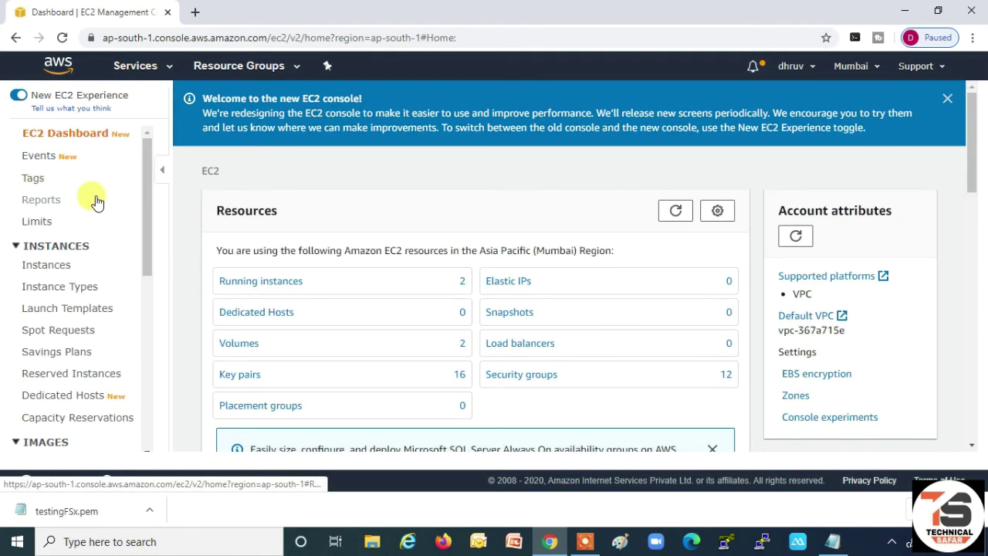
click(54, 266)
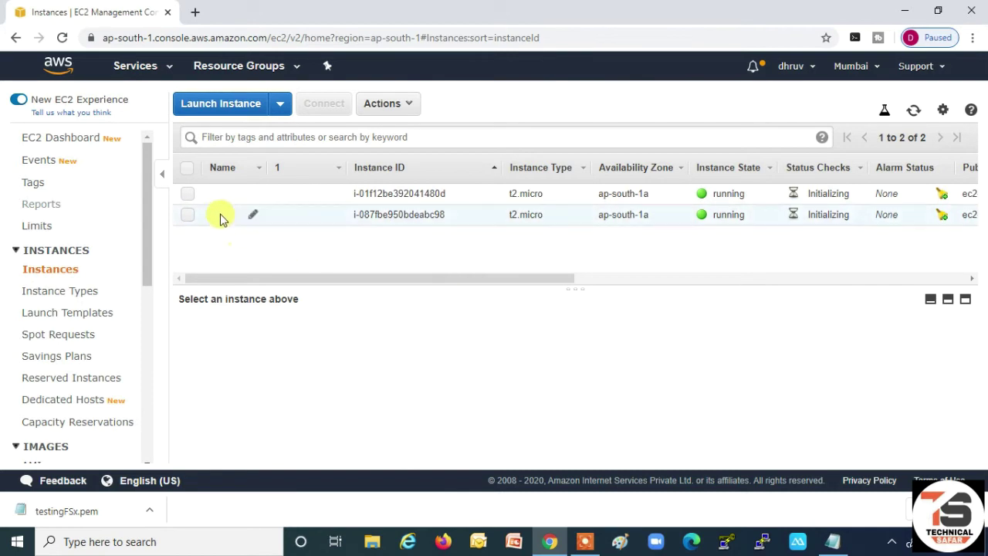
click(188, 214)
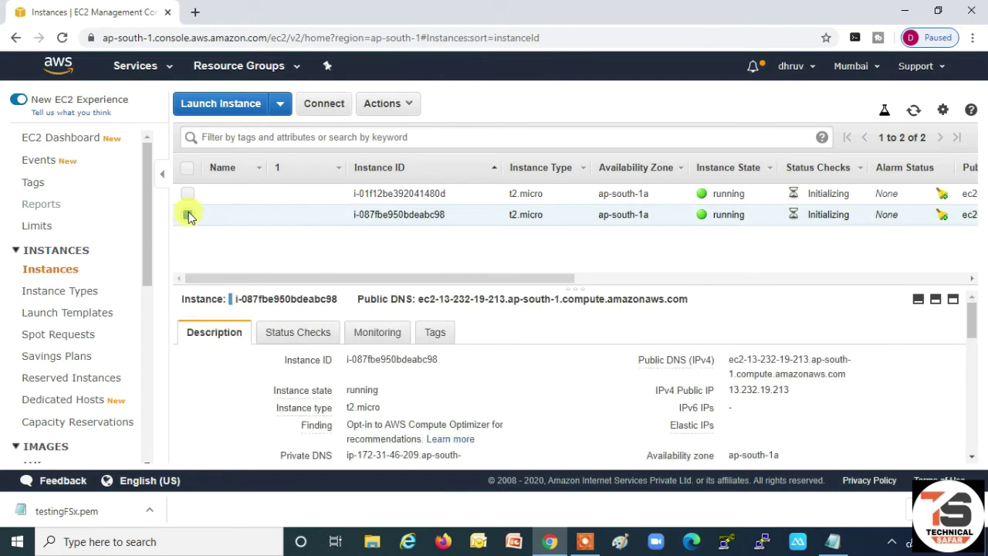
click(253, 213)
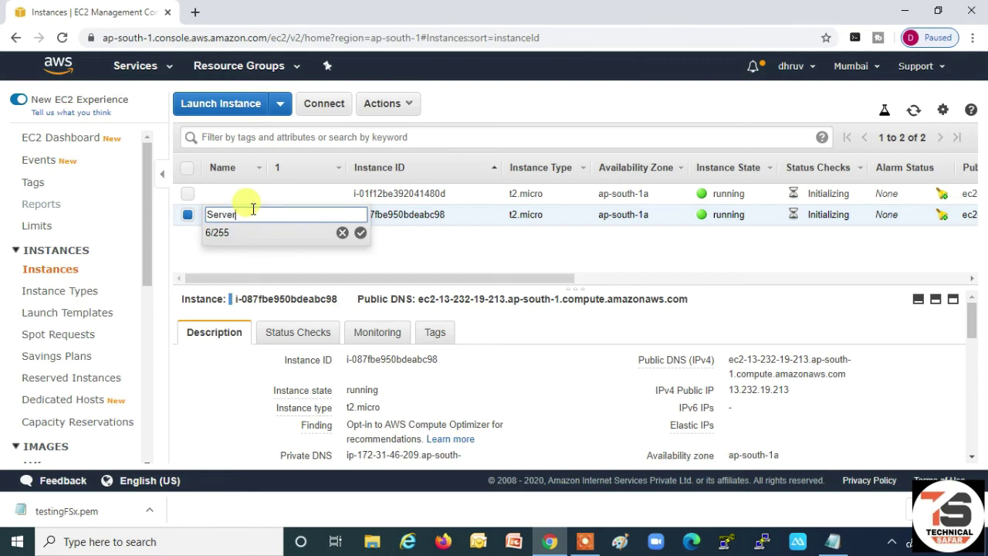
click(359, 233)
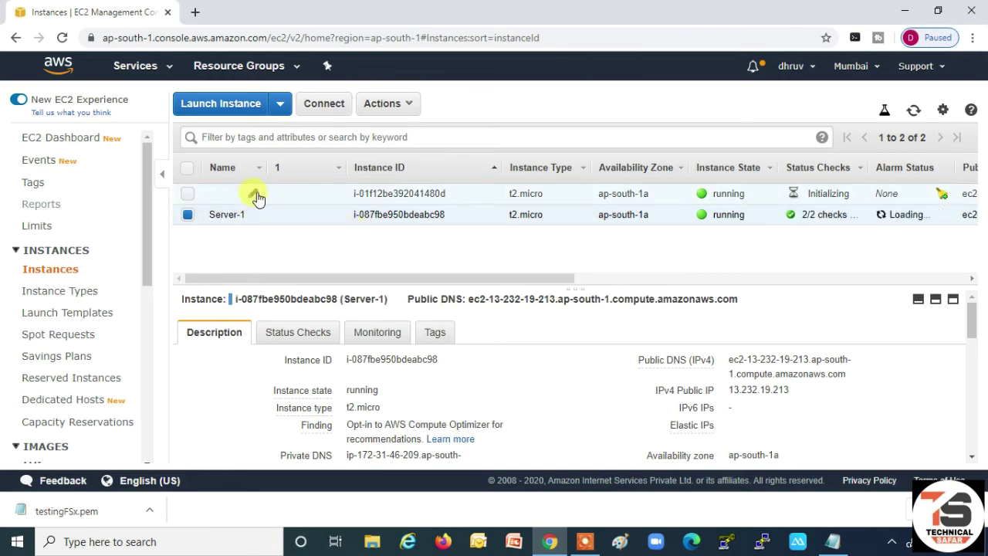
click(254, 195)
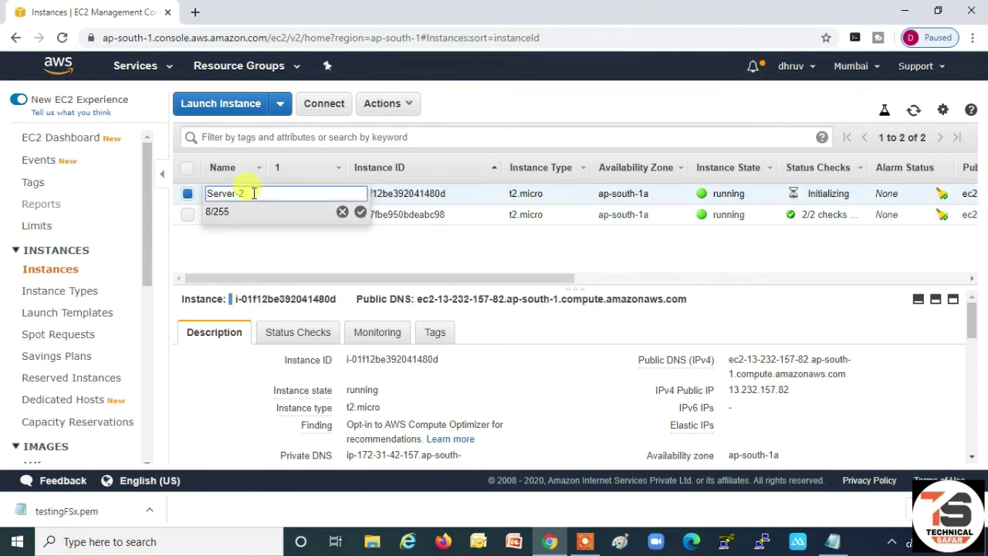
click(361, 213)
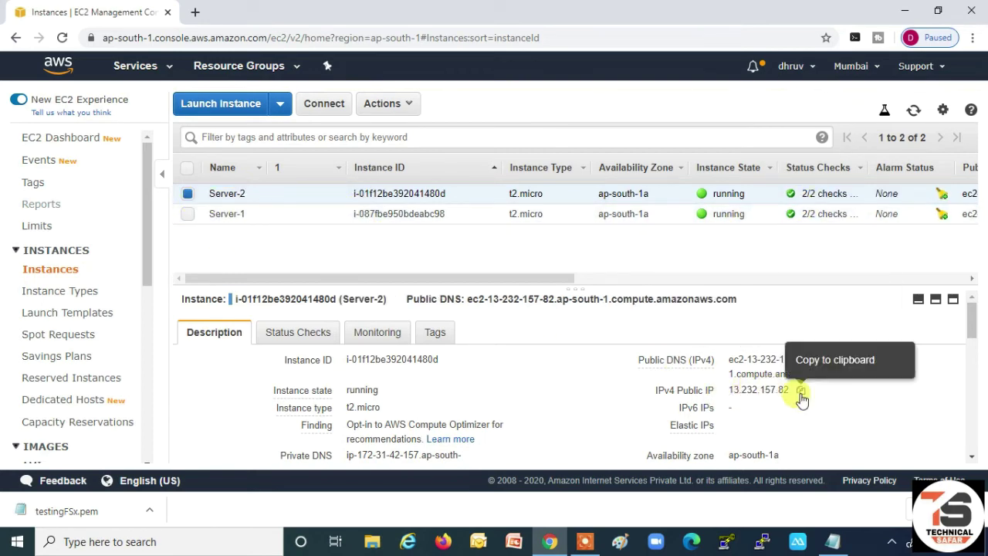
- Copy Server-2's public IP and connect to 13.232.157.82 with mstsc
click(801, 392)
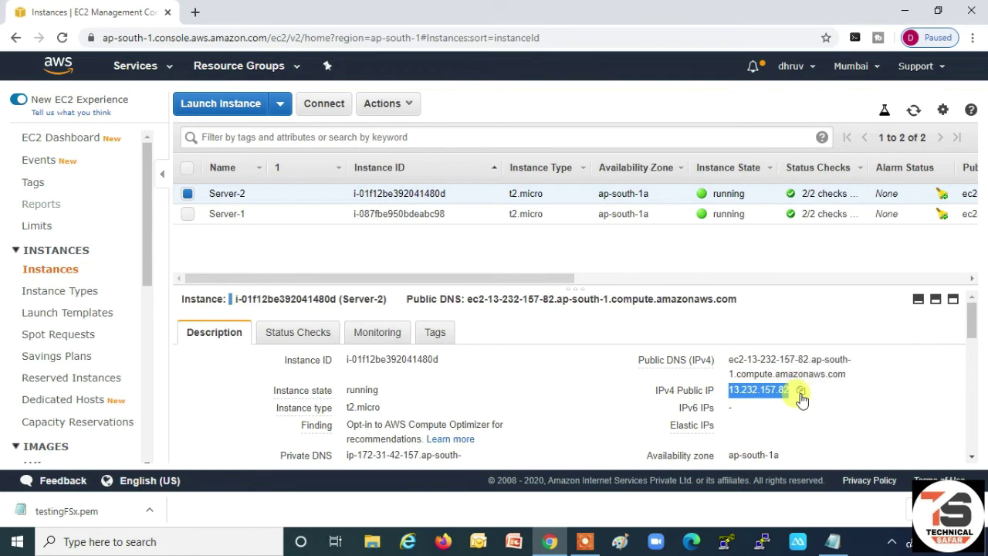
key(super+r)
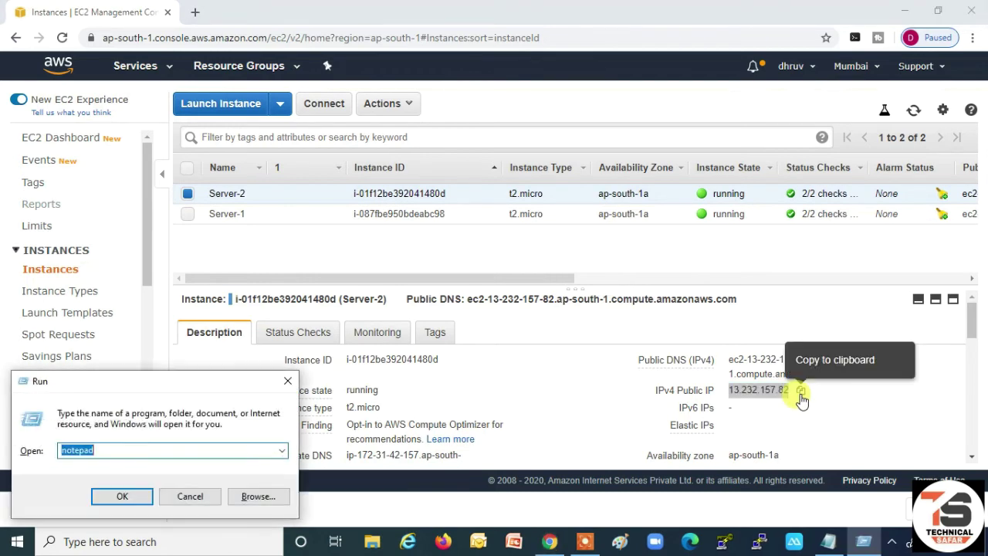
text(m)
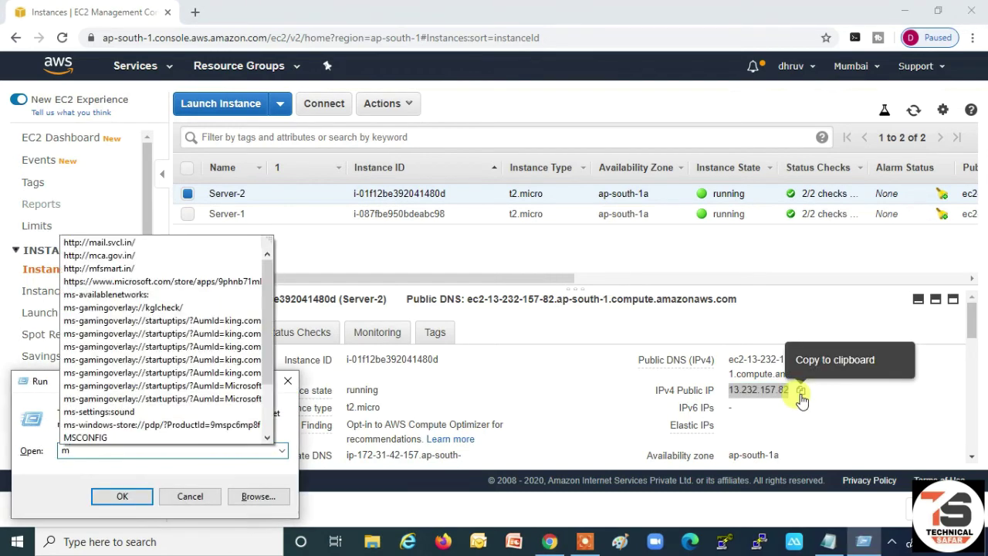
text(stsc)
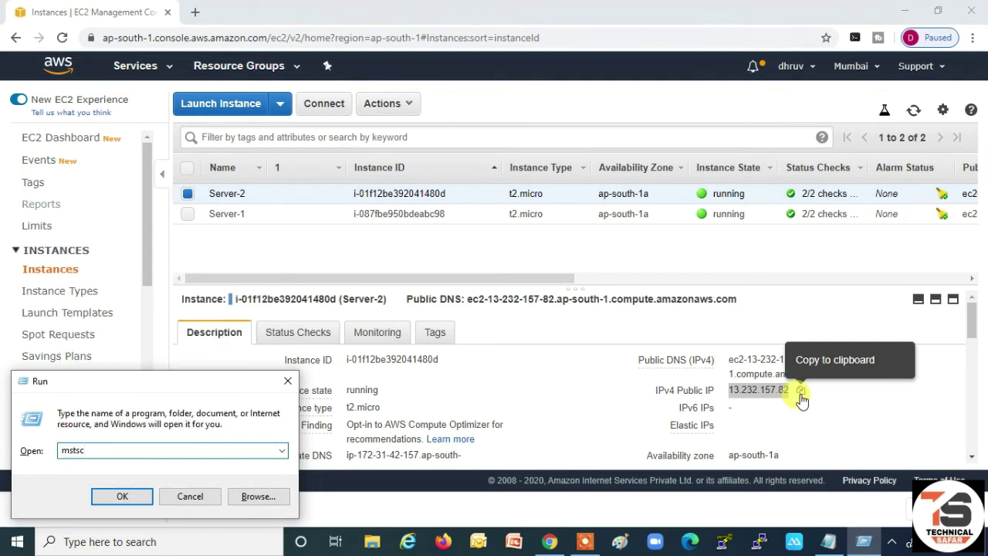
key(BackSpace)
key(BackSpace)
key(BackSpace)
key(BackSpace)
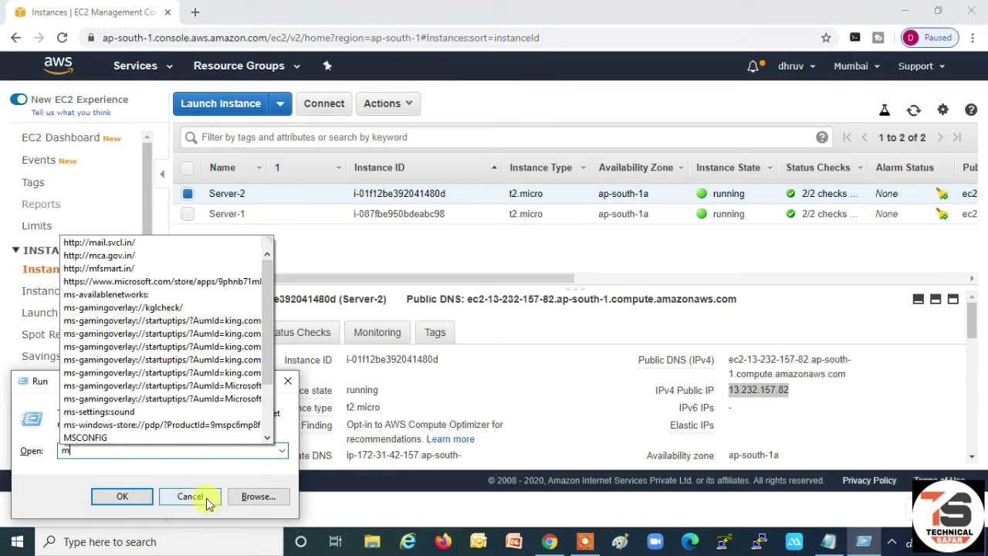
click(176, 497)
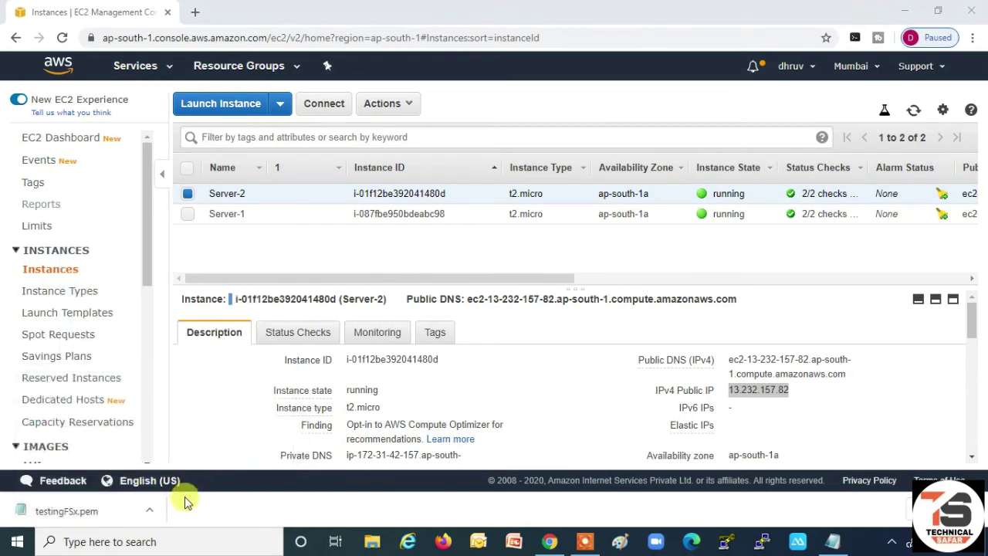
key(super+r)
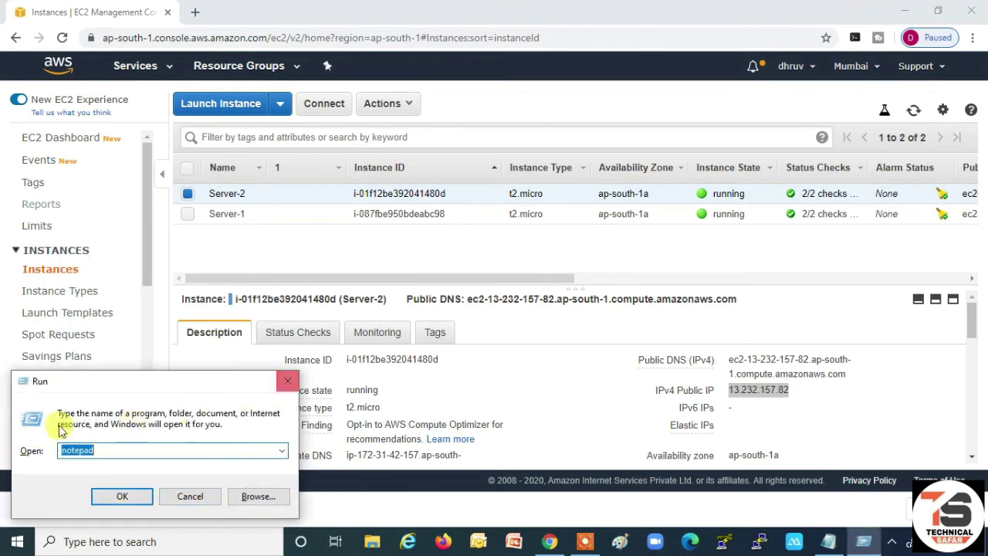
text(mstsc)
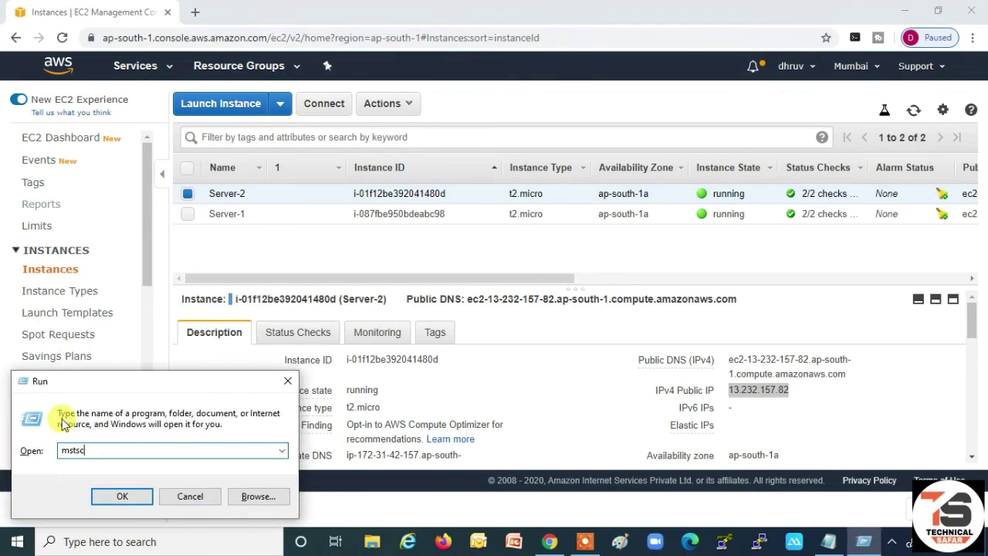
key(Return)
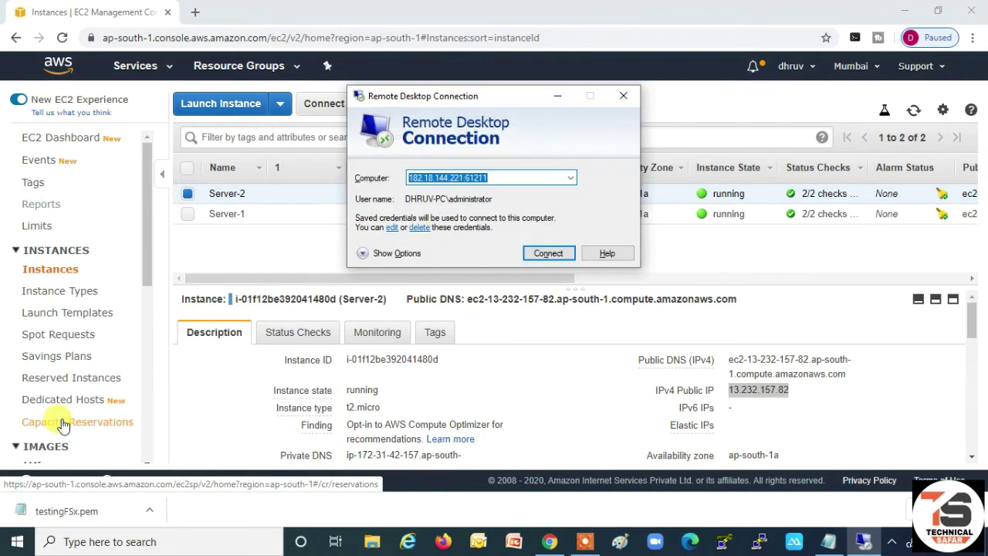
key(ctrl+v)
key(Return)
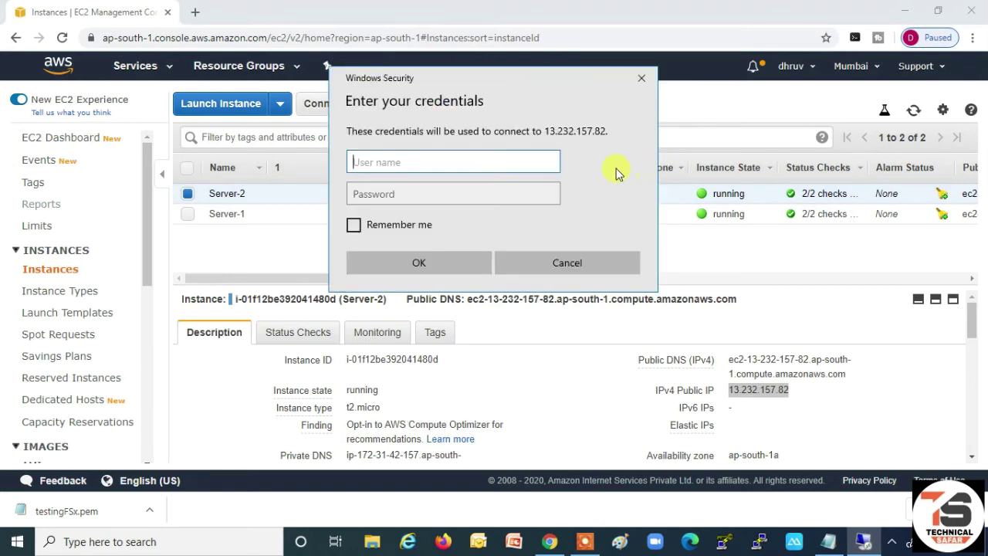
- Decrypt Server-2's Windows Administrator password using testingFSx.pem from Downloads
click(592, 99)
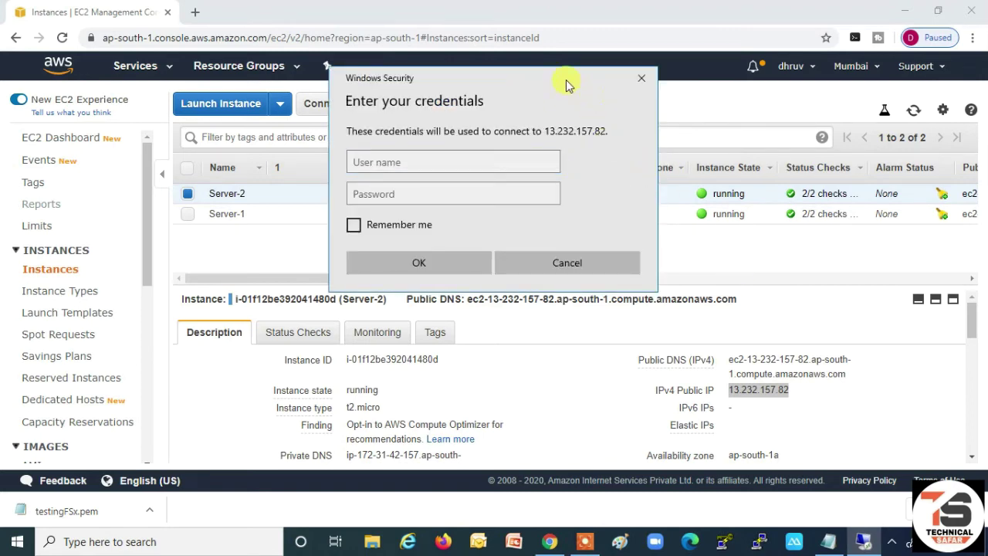
click(600, 23)
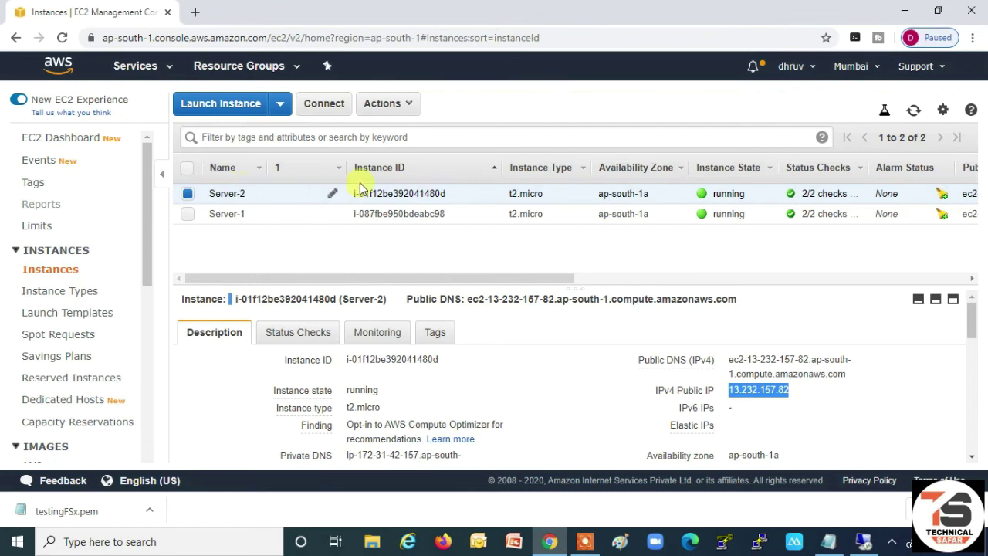
click(414, 106)
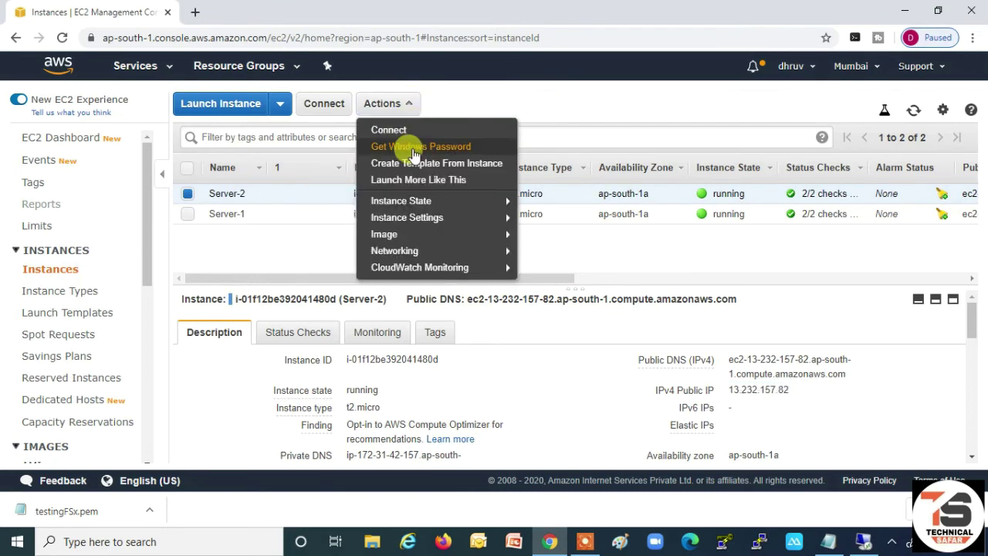
click(406, 146)
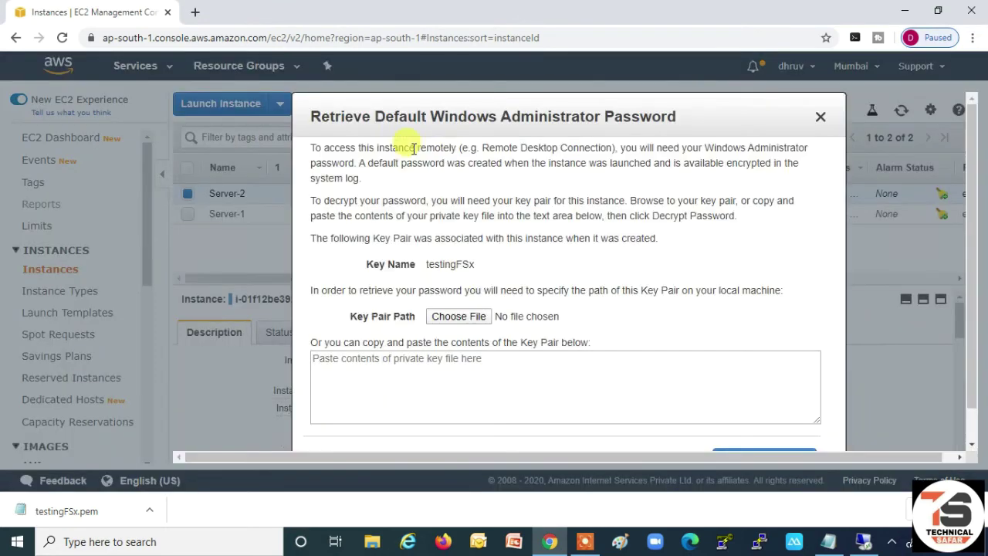
click(480, 328)
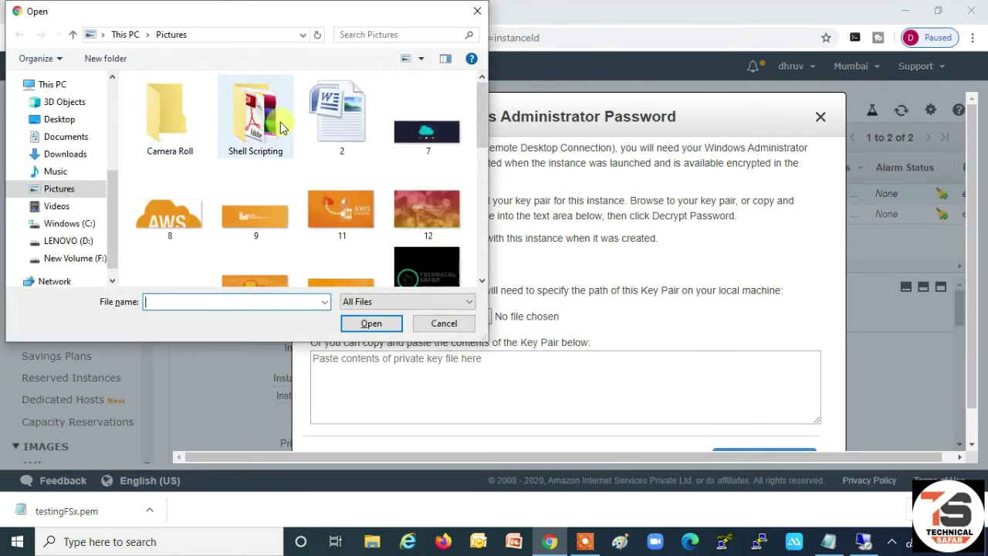
click(76, 156)
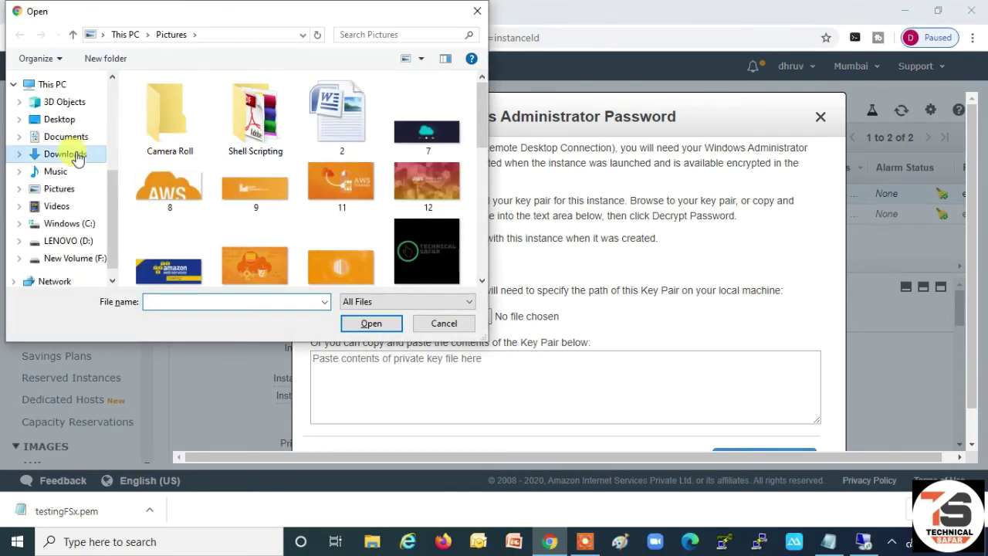
click(179, 121)
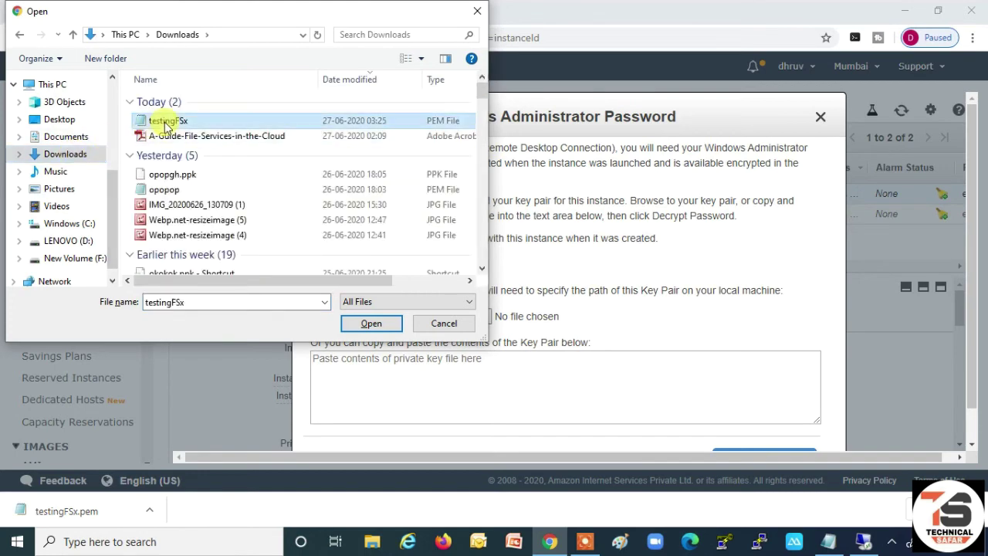
click(371, 325)
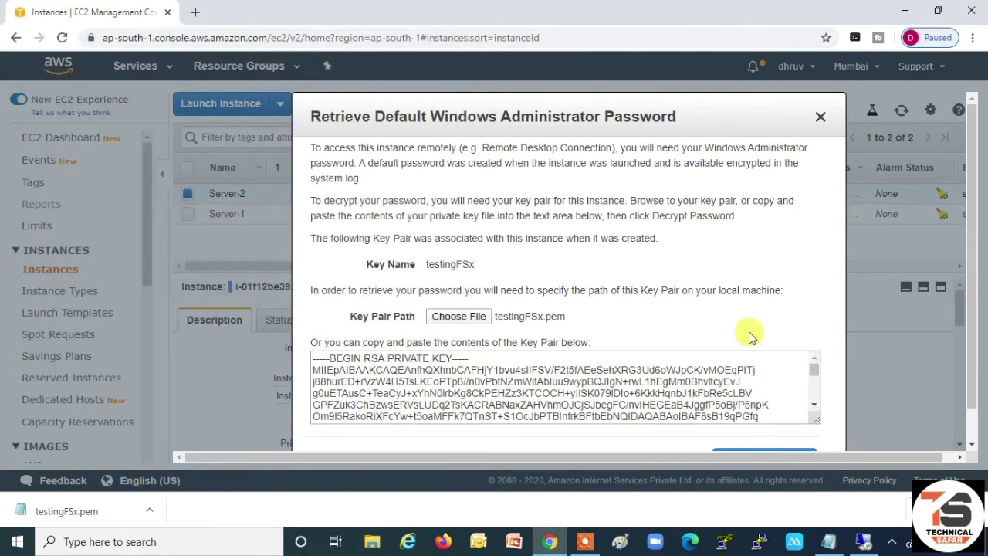
scroll(977, 404, down, 2)
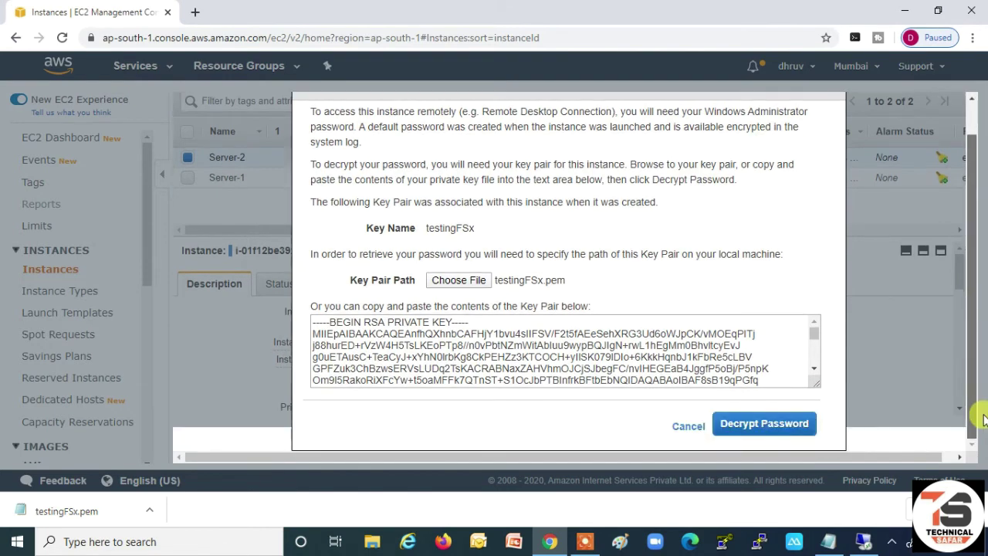
click(753, 423)
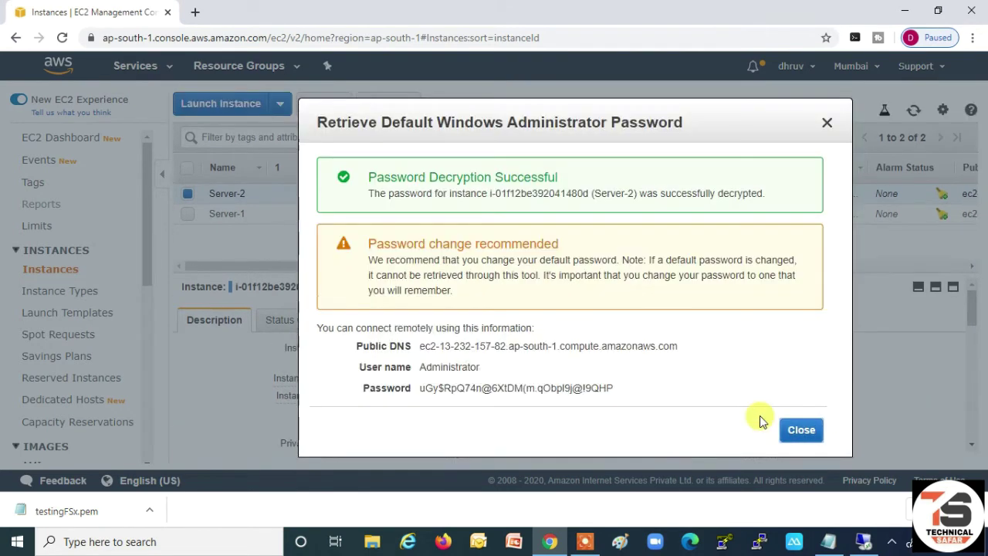
- Paste the decrypted password into the Notepad notes below dhruv.com and close the dialog
click(619, 390)
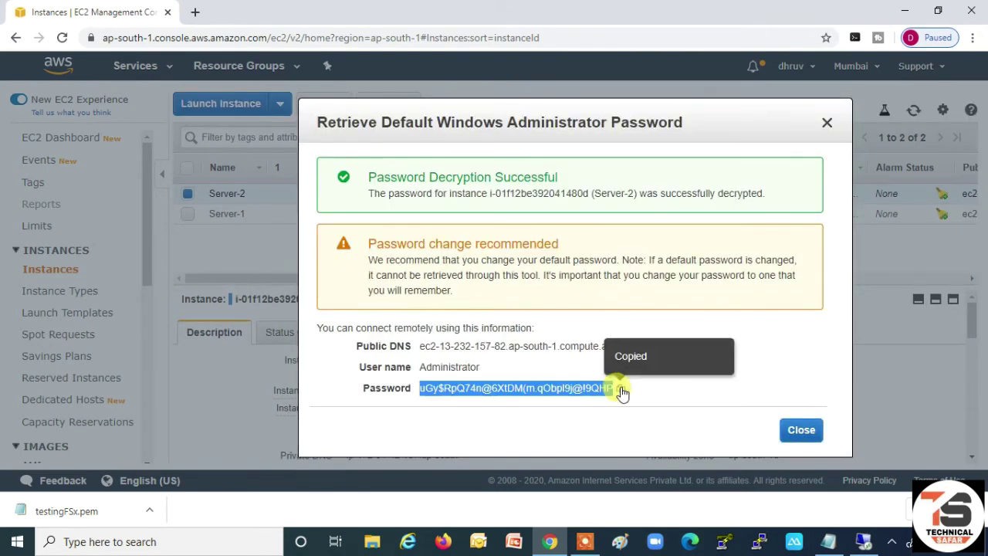
click(801, 531)
click(486, 413)
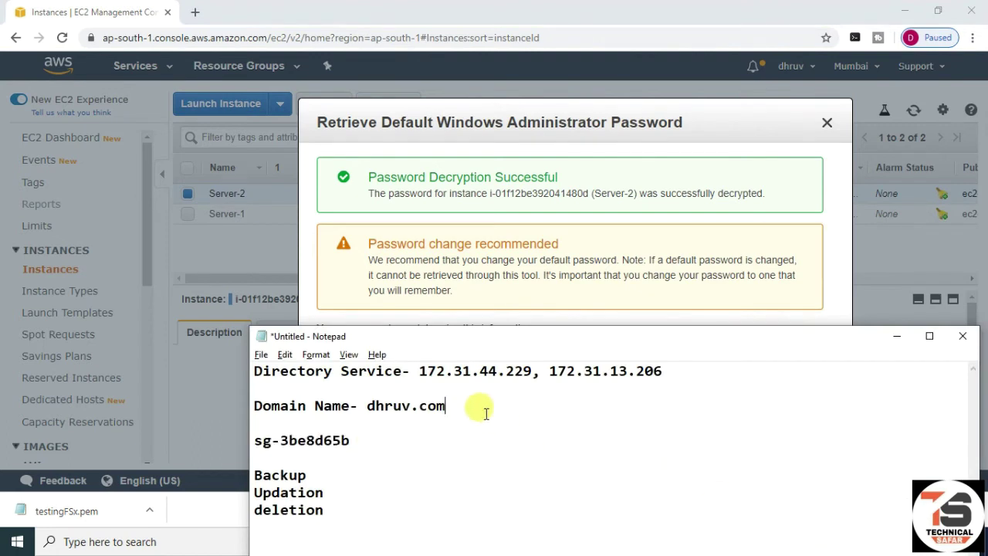
key(Return)
key(Return)
key(ctrl+v)
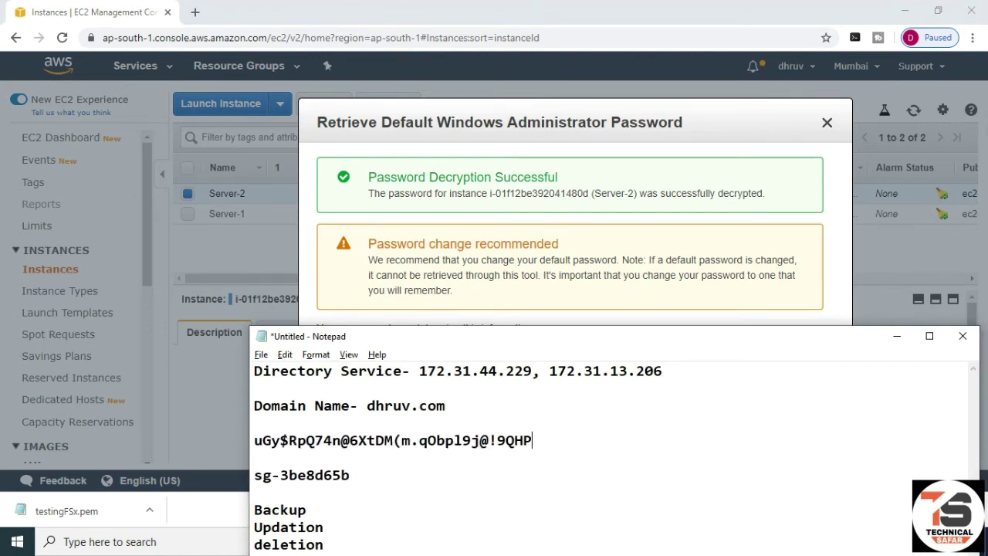
click(894, 338)
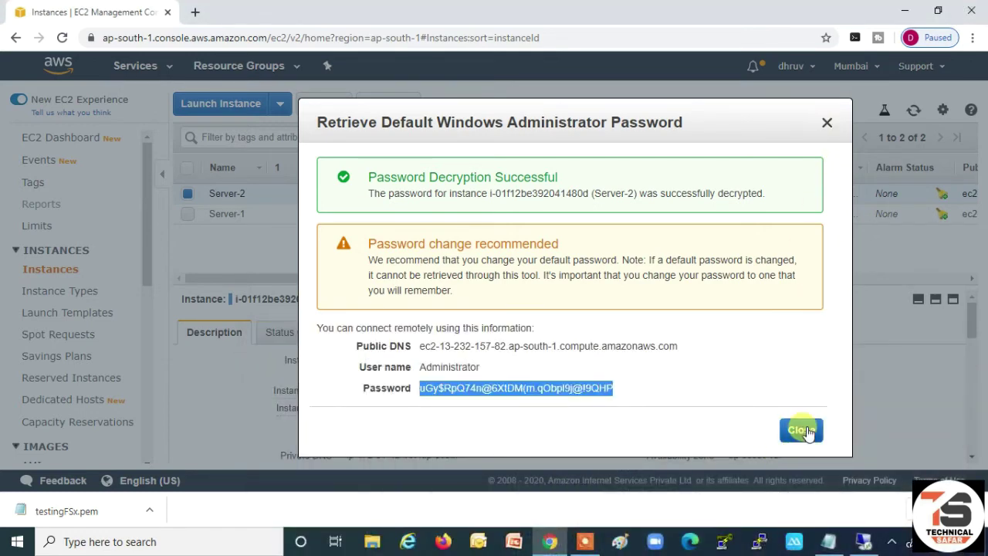
click(803, 431)
- Sign in to Server-2 as administrator with the pasted password and accept the certificate warning
click(865, 542)
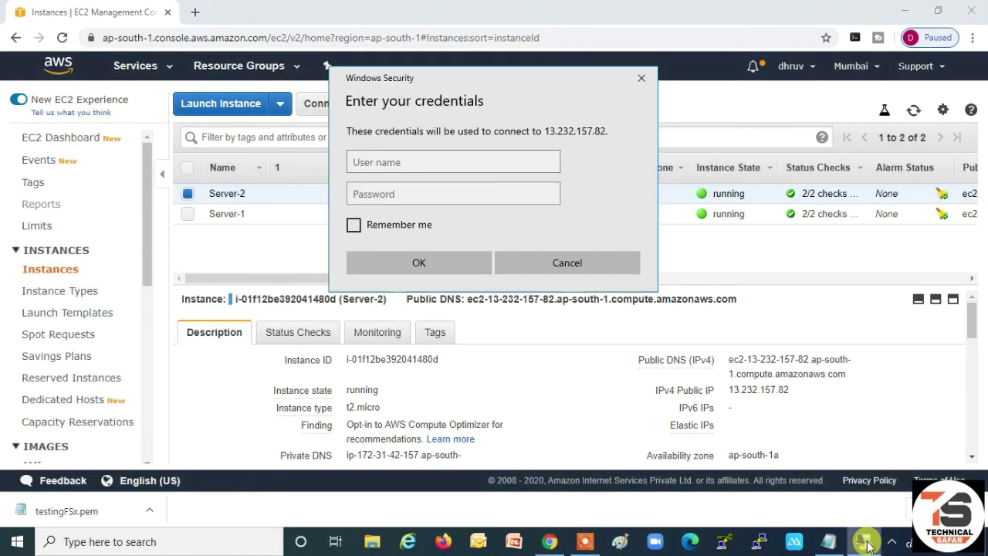
click(387, 160)
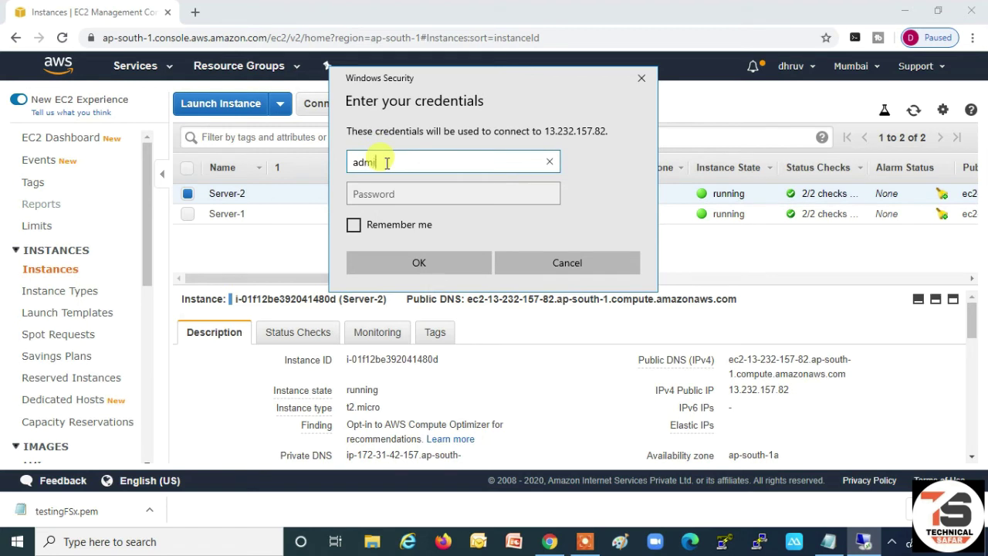
key(Tab)
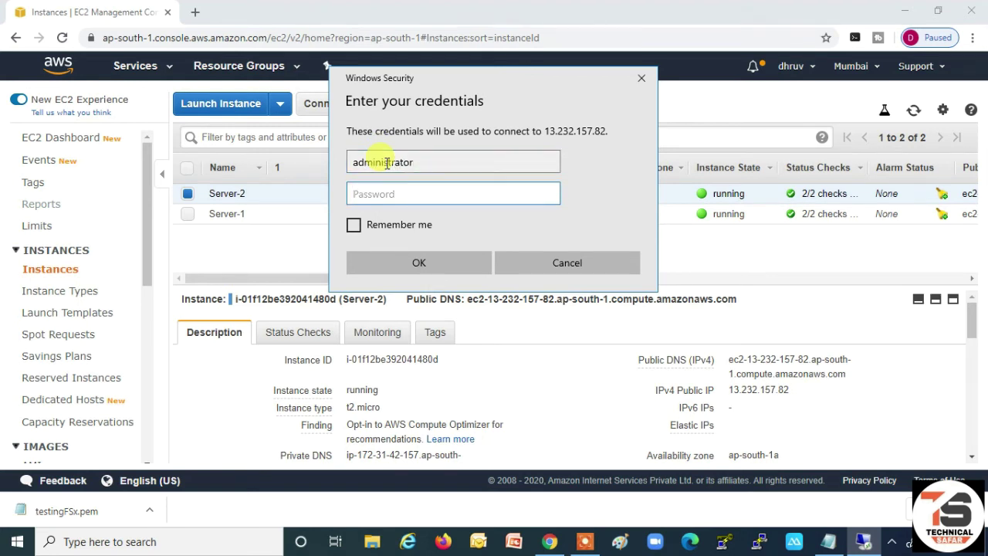
key(ctrl+v)
click(390, 262)
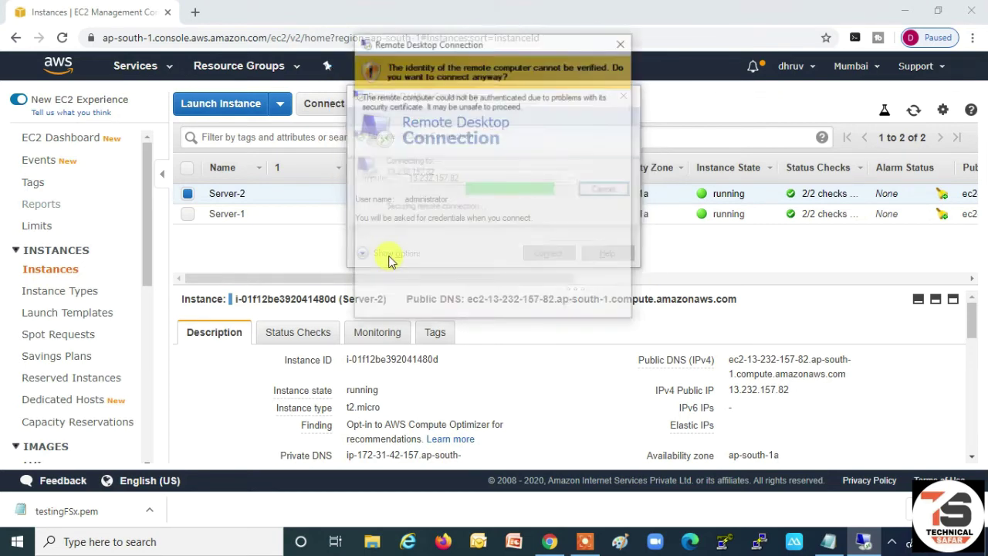
click(523, 302)
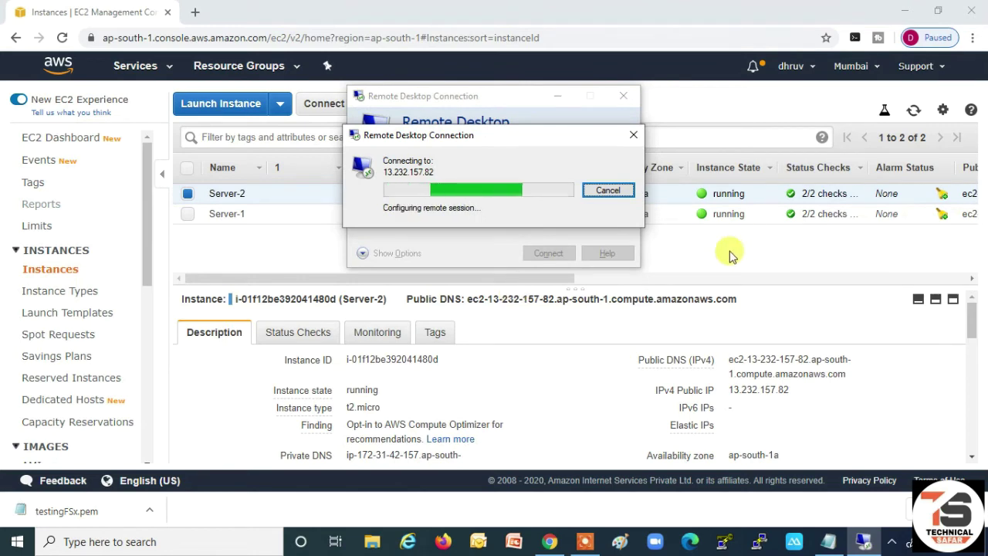
click(728, 252)
click(188, 214)
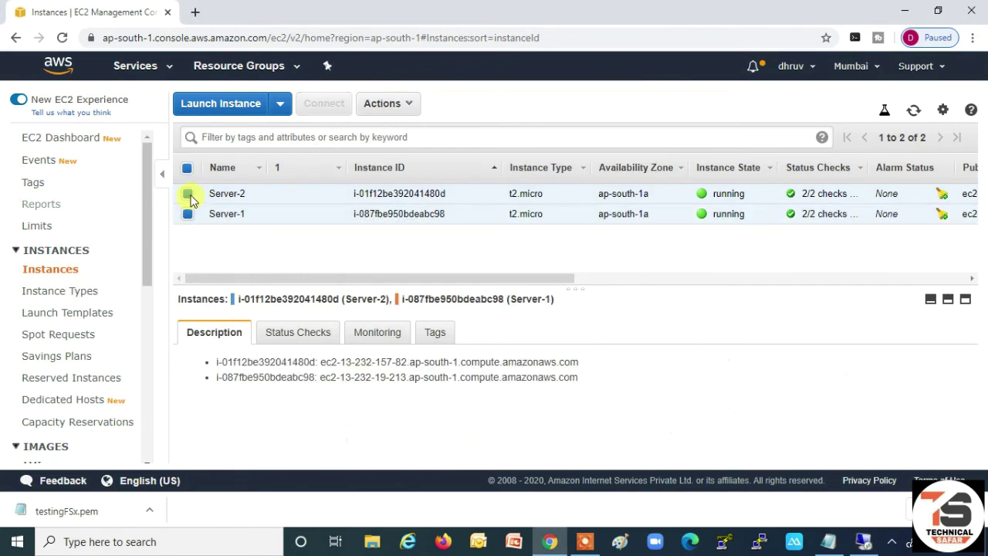
- Select only Server-1 in the EC2 instances list and copy its public IP 13.232.19.213
click(189, 194)
click(188, 193)
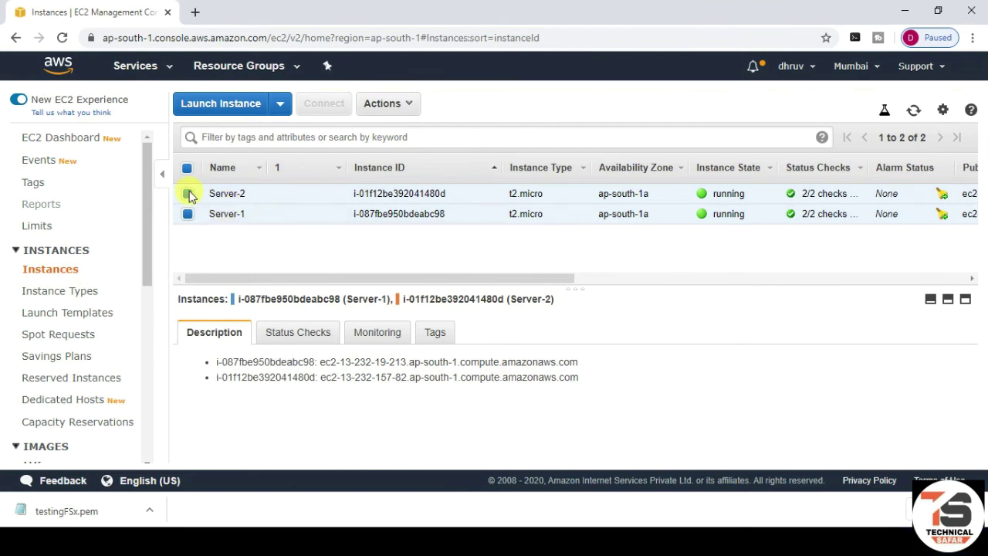
click(189, 170)
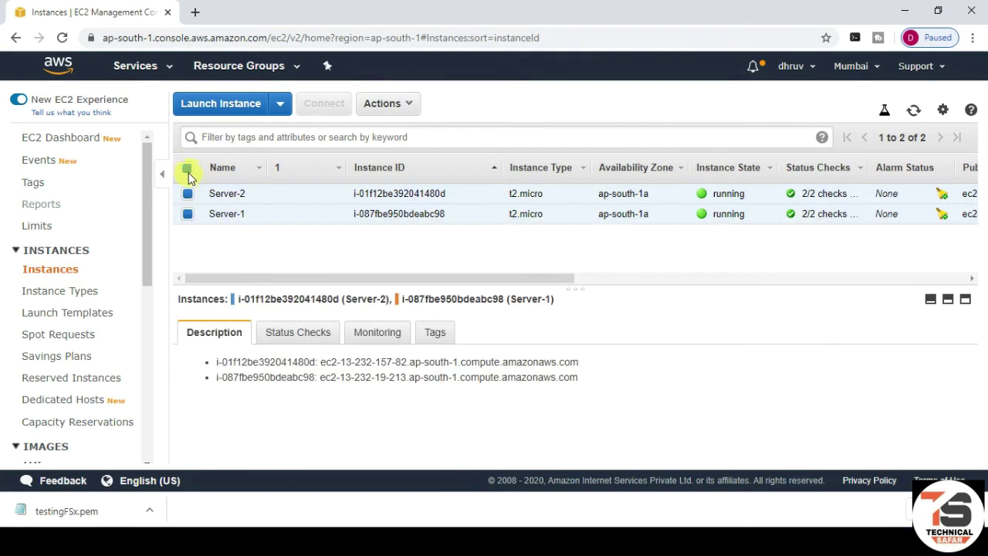
click(188, 170)
click(188, 213)
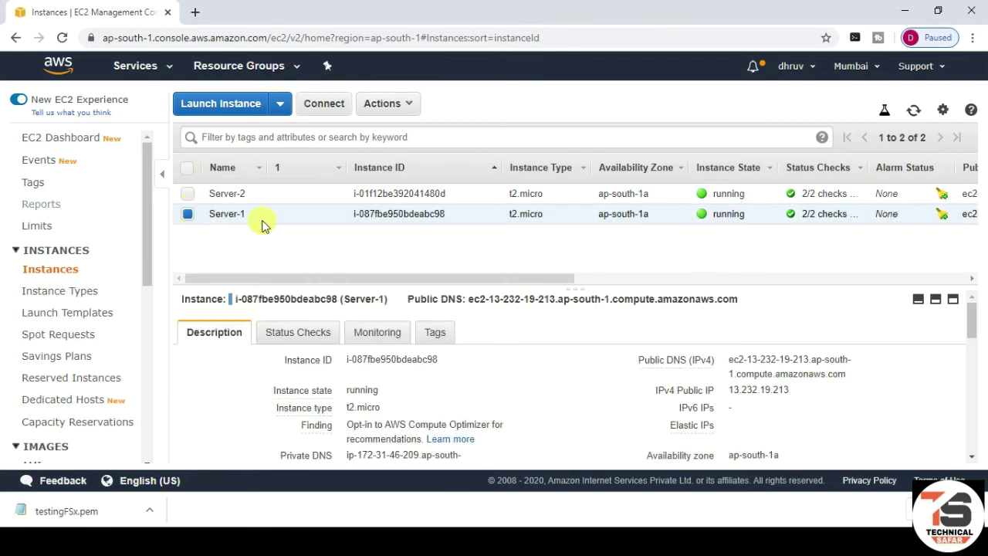
click(799, 392)
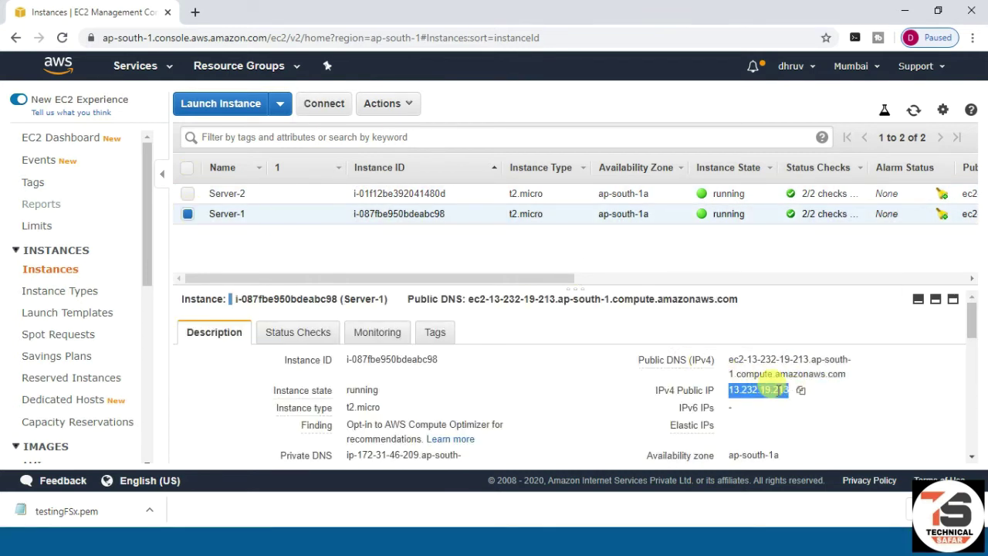
- Start a Remote Desktop connection to 13.232.19.213 with user name administrator
key(super+r)
key(Return)
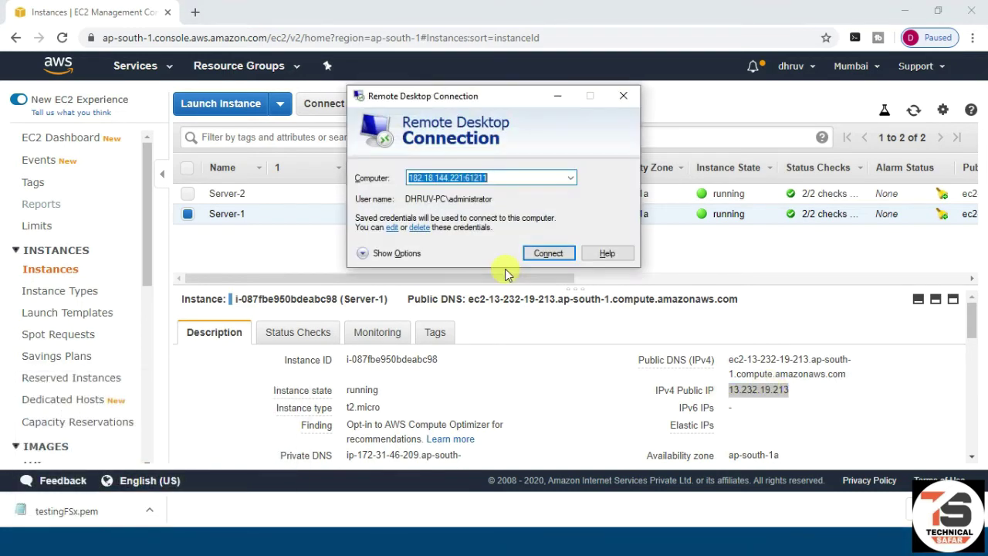
key(ctrl+v)
key(Return)
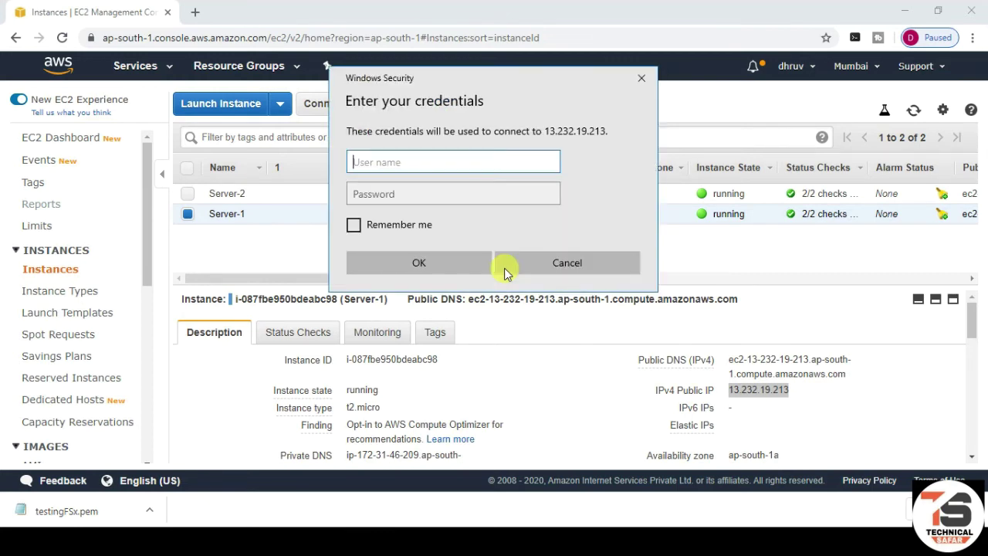
text(administrator)
key(Tab)
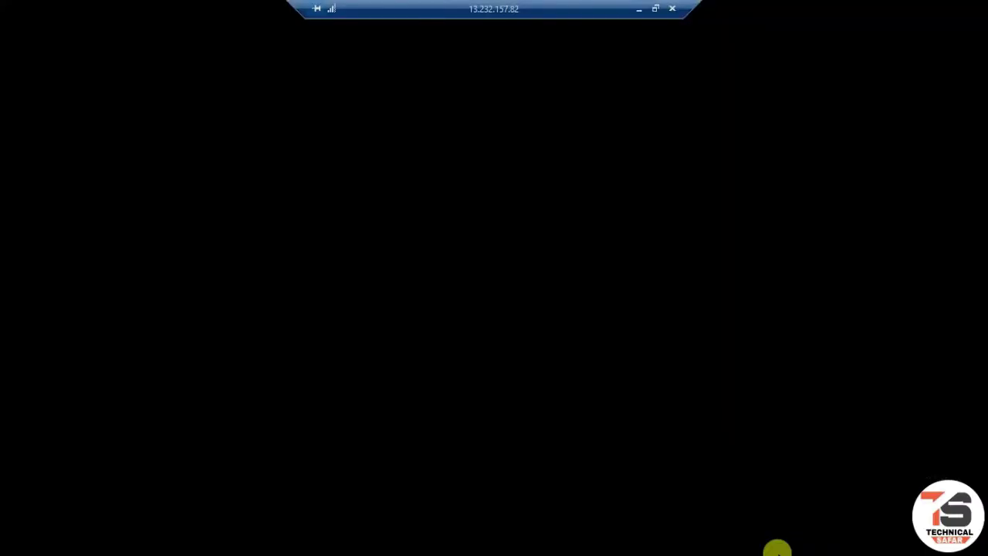
- Enter the saved password from Notepad for Server-1; the logon is rejected
click(639, 9)
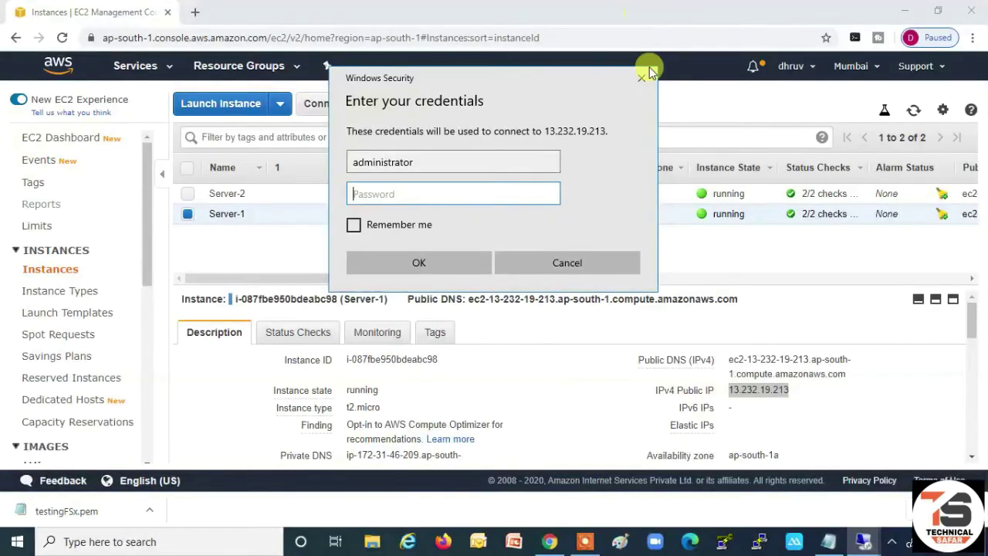
click(824, 547)
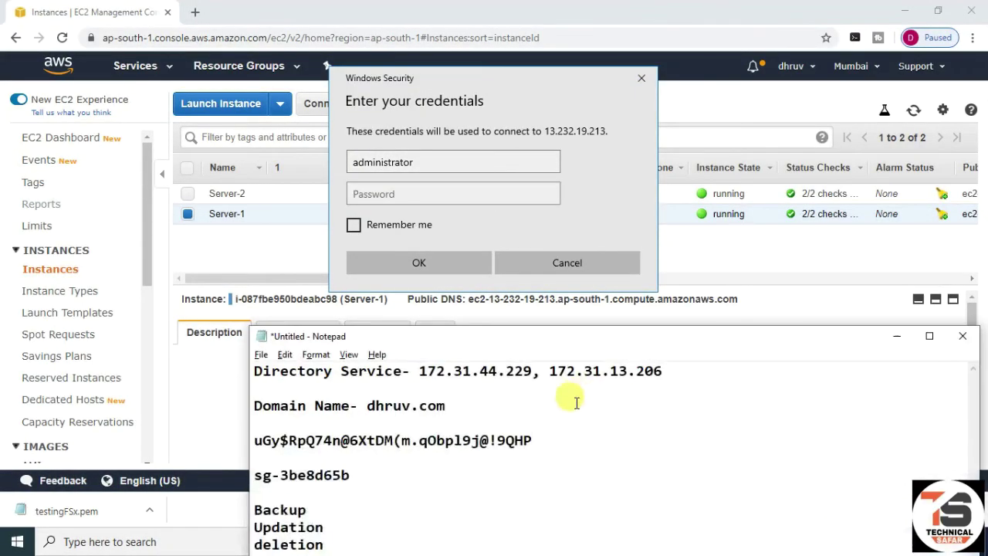
drag(554, 434, 232, 435)
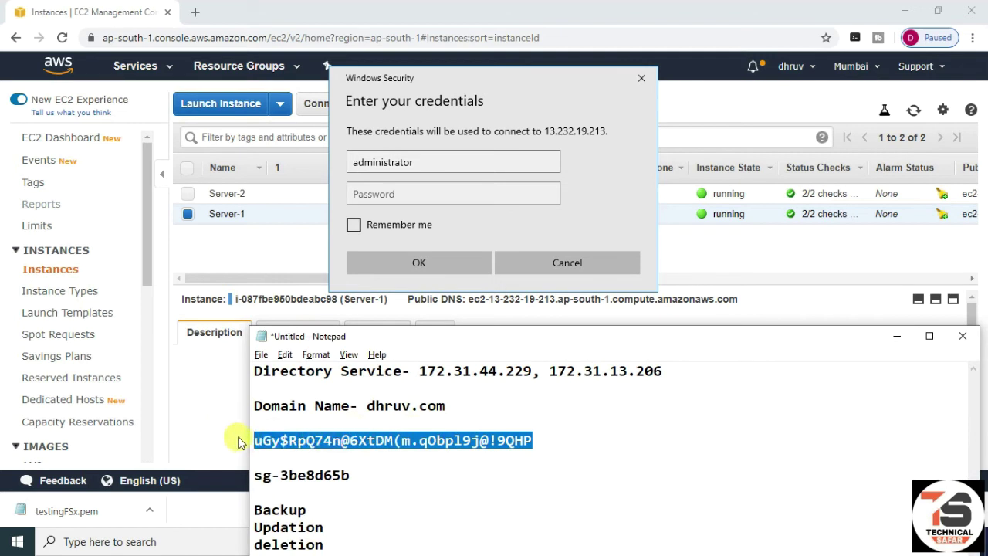
click(441, 203)
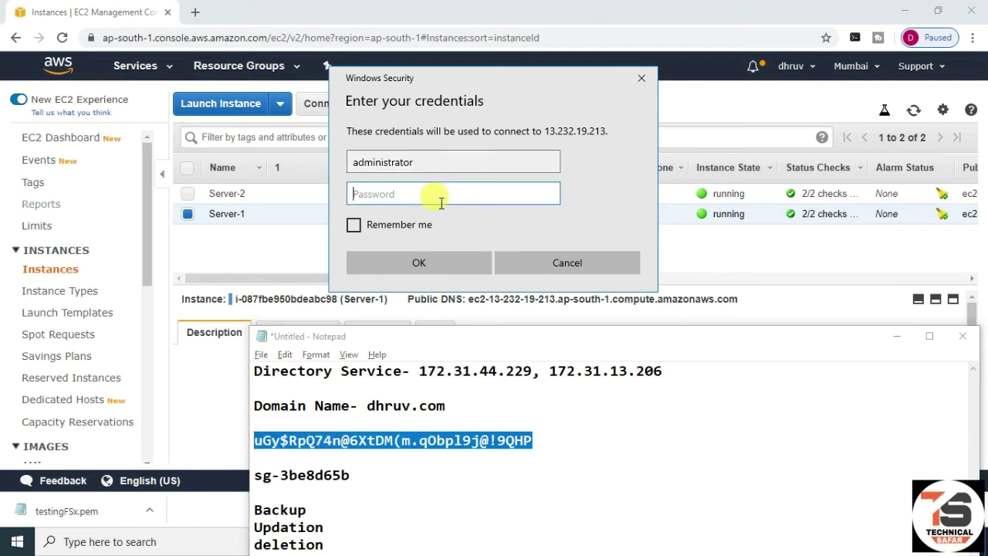
key(ctrl+v)
click(421, 261)
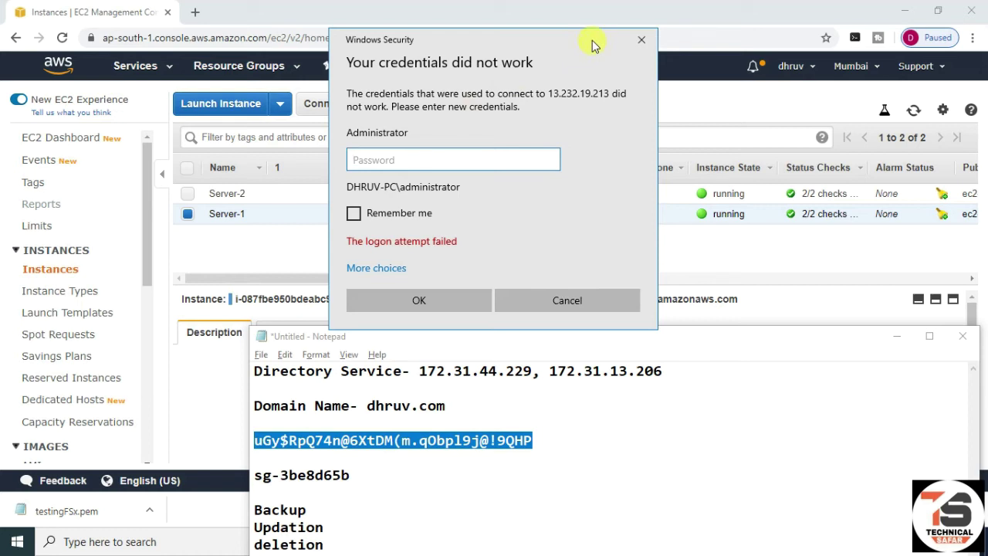
click(712, 101)
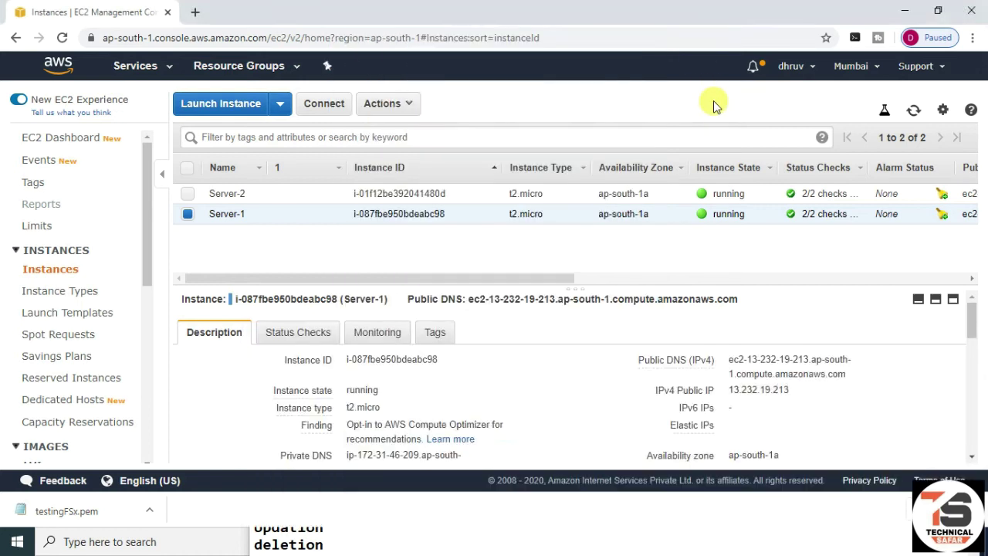
- Start retrieving Server-1's Windows password and load the testingFSx.pem key file
click(397, 103)
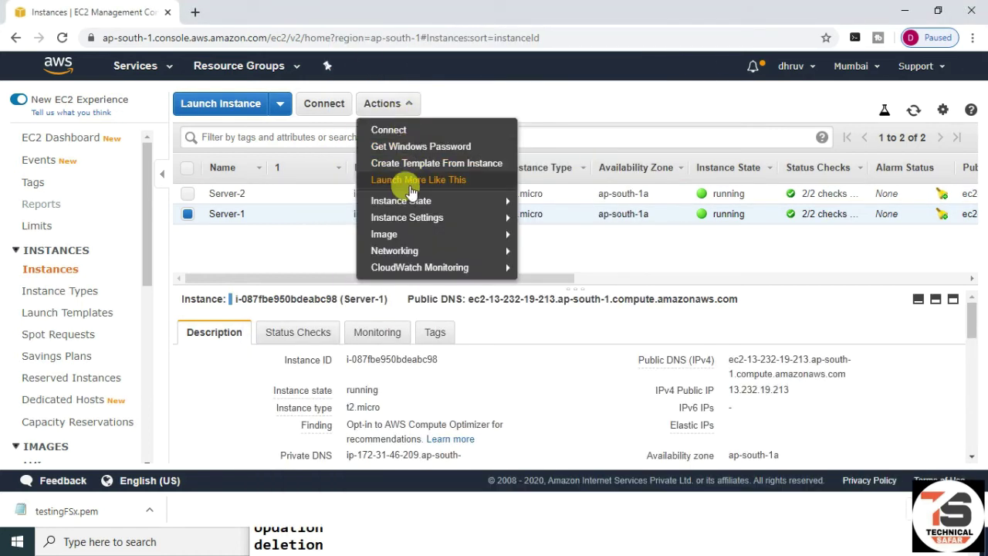
click(417, 146)
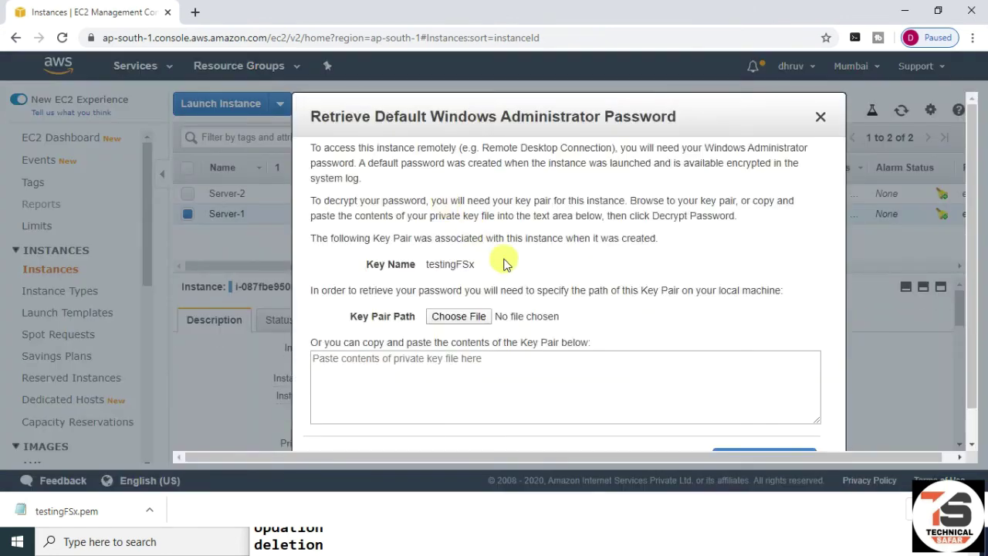
click(474, 317)
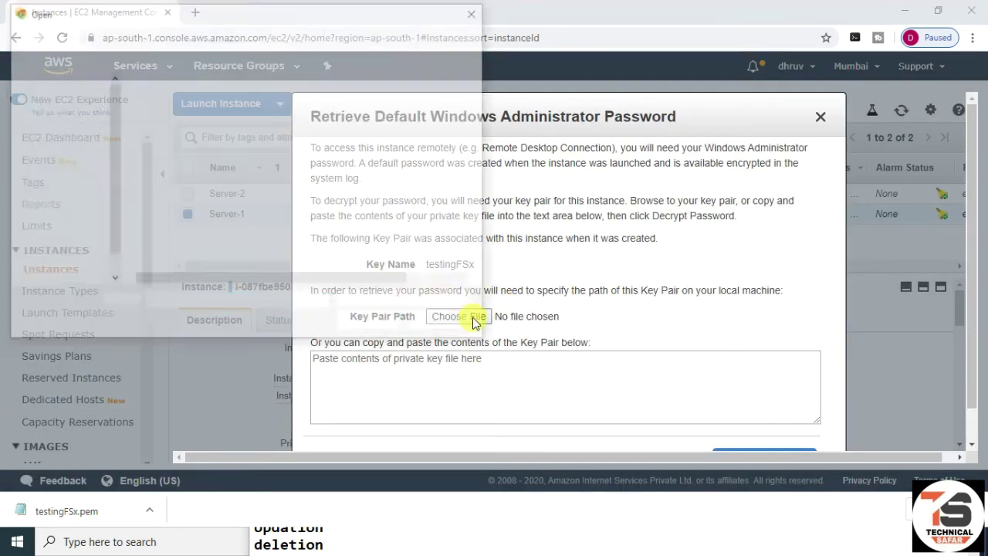
click(249, 122)
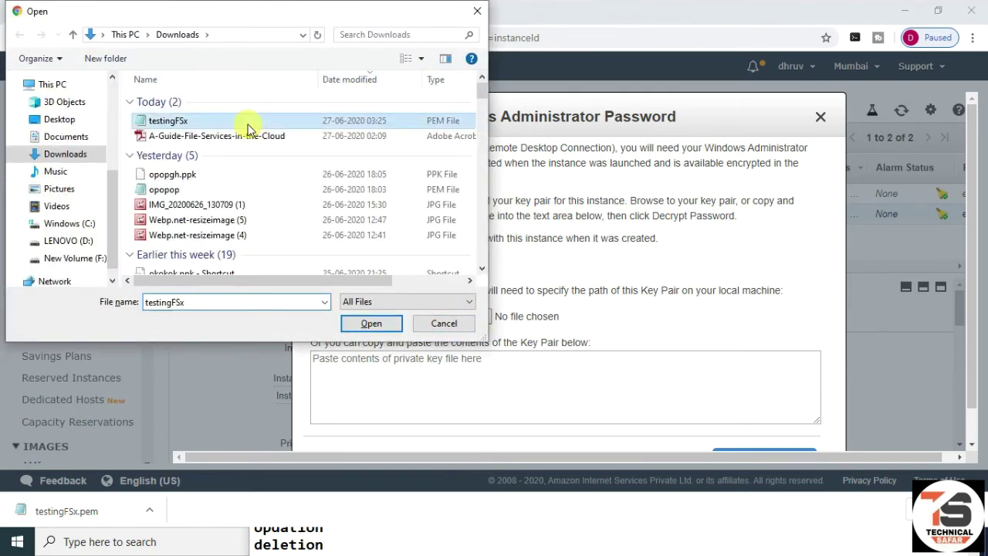
click(374, 324)
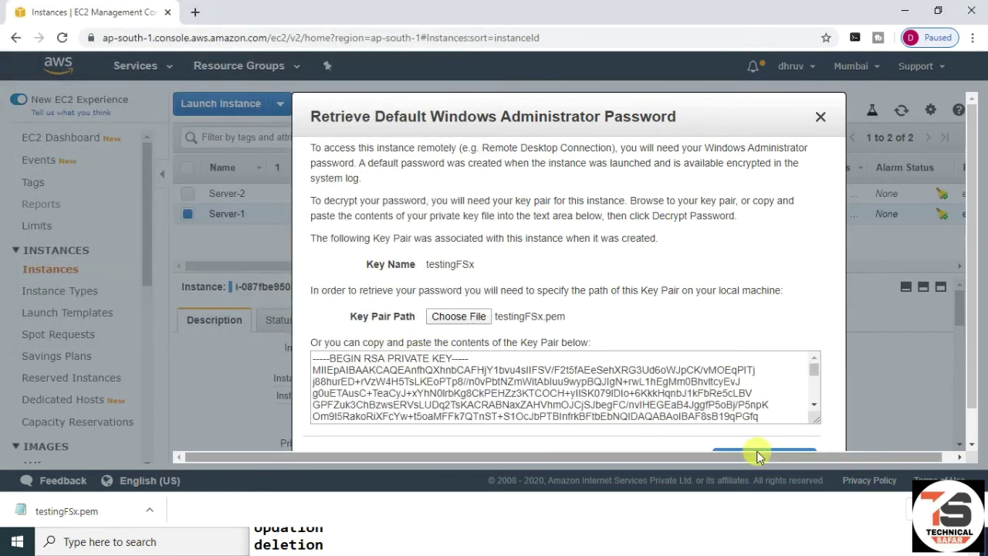
- Decrypt the Administrator password, copy it, and close the dialog
drag(973, 374, 973, 402)
click(766, 424)
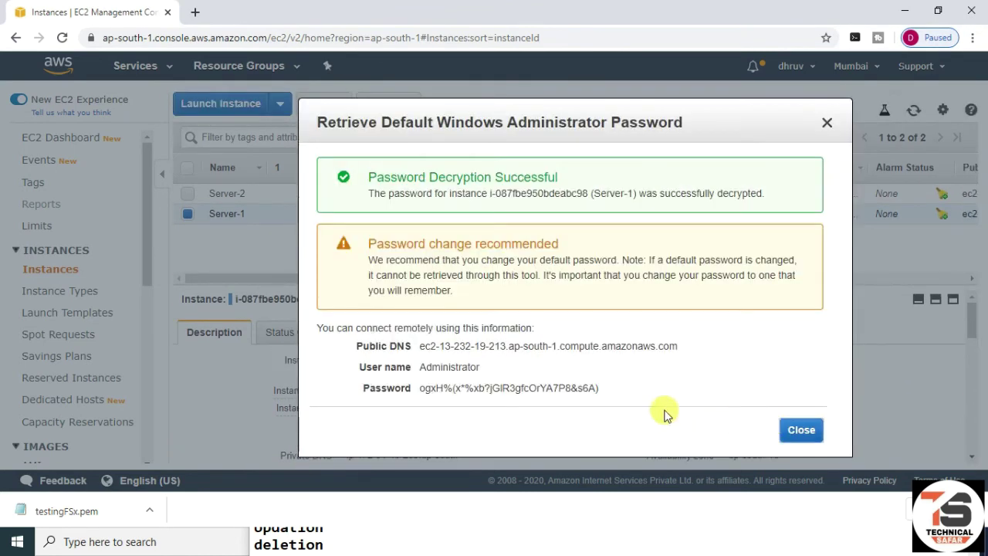
click(606, 389)
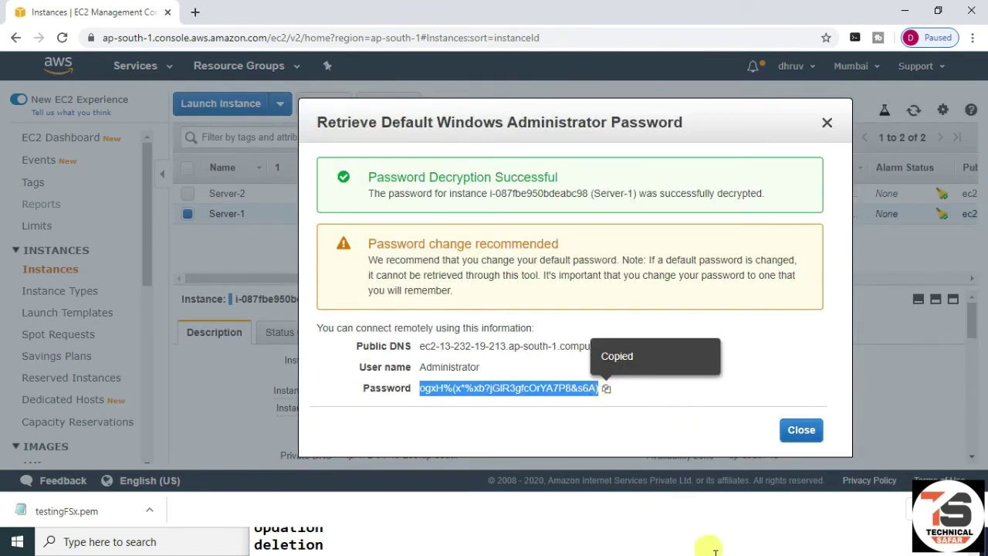
click(807, 434)
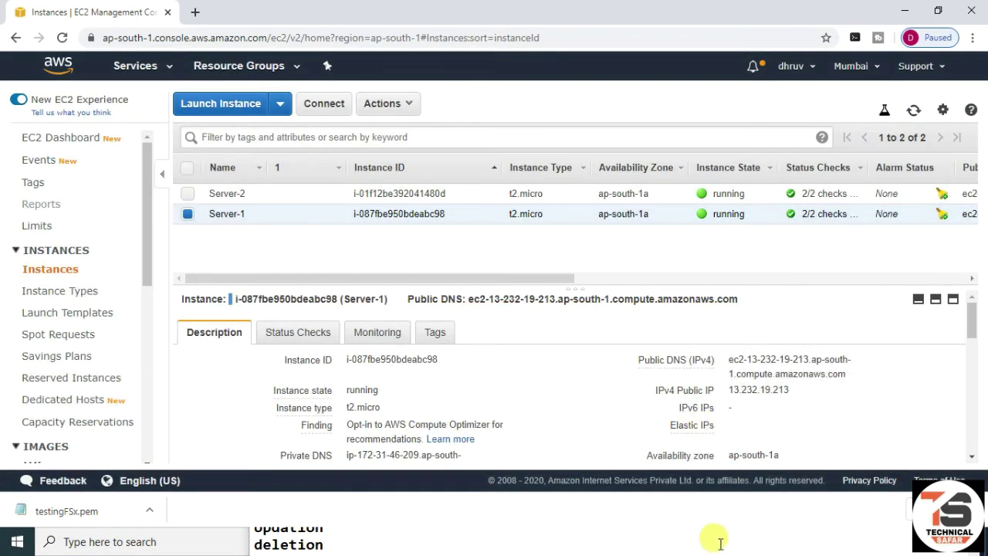
- Save the new Server-1 administrator password in the Notepad notes
click(910, 13)
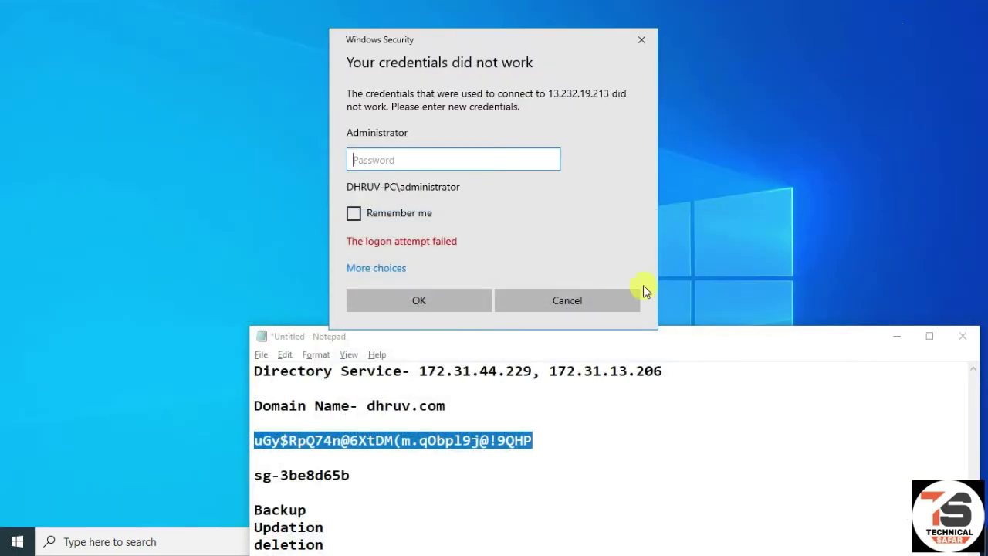
drag(726, 349, 674, 172)
click(515, 257)
key(Return)
key(Return)
key(Return)
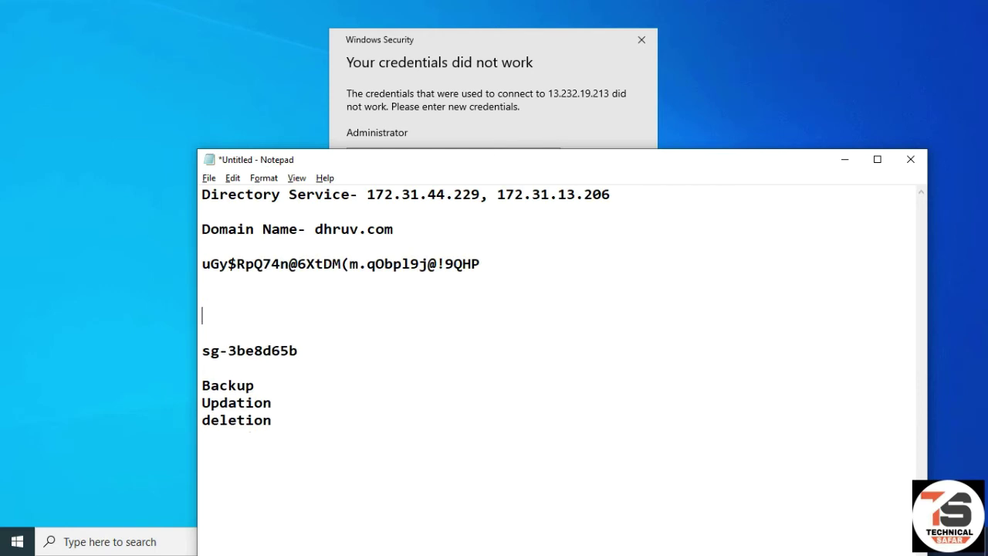
key(ctrl+v)
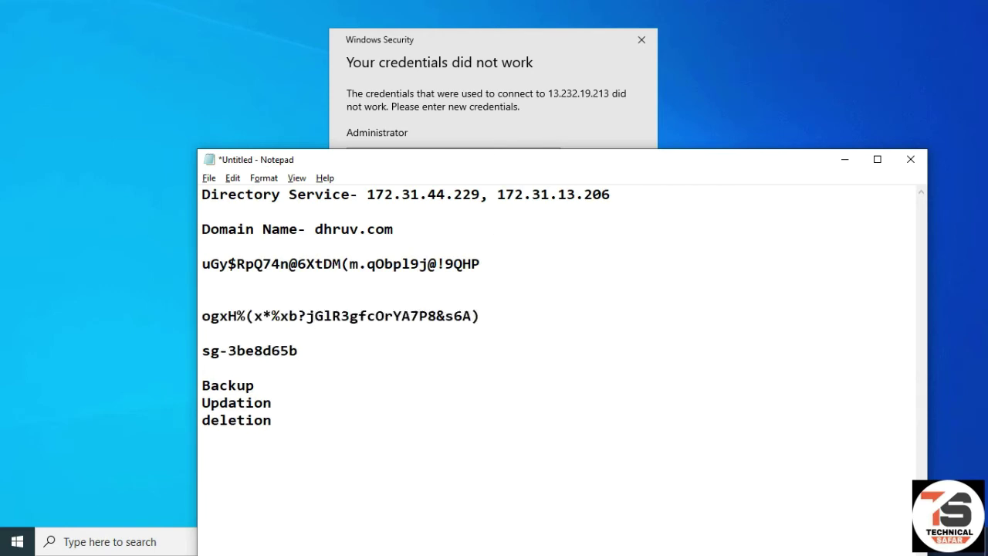
- Log in to Server-1 with the new password, accept the certificate, and minimize the session and Notepad
click(494, 75)
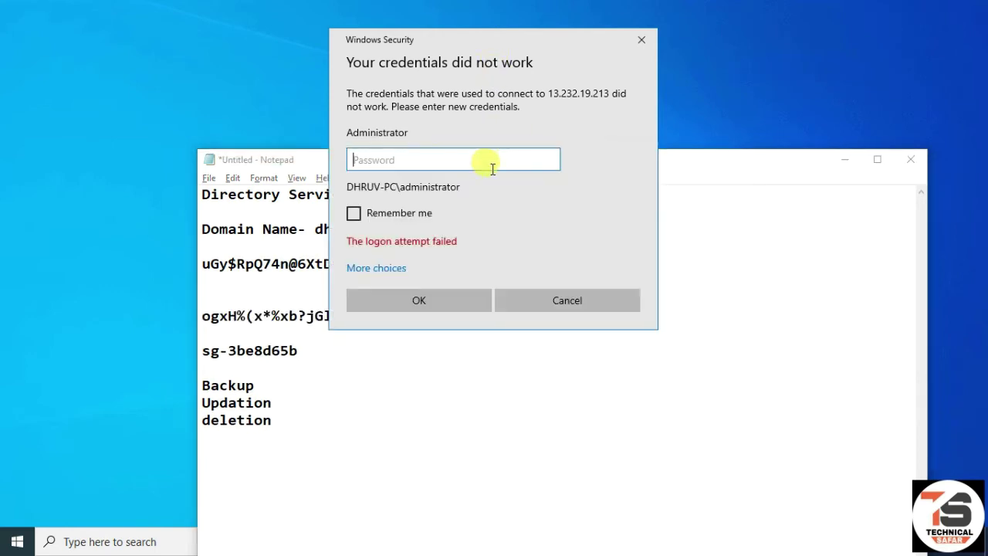
key(ctrl+v)
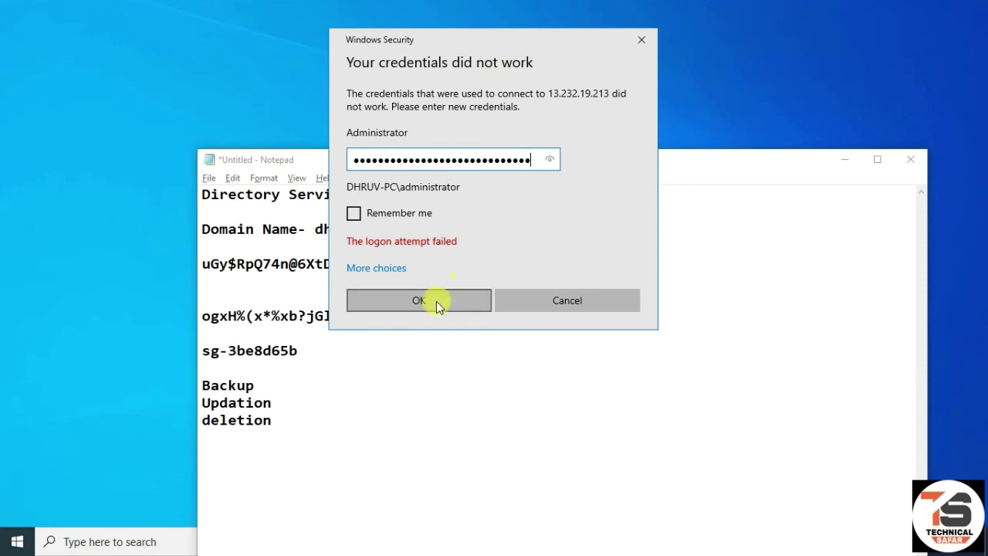
click(436, 301)
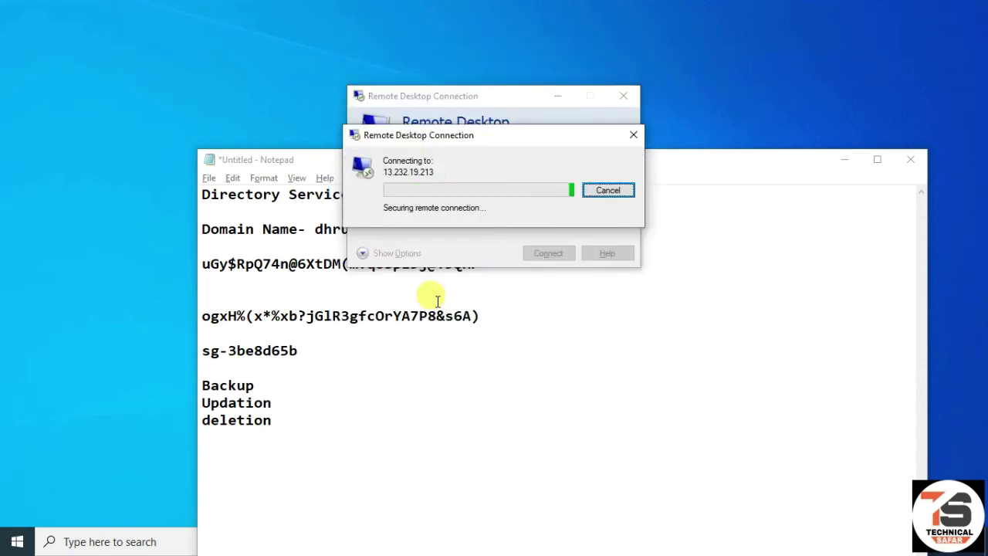
click(530, 302)
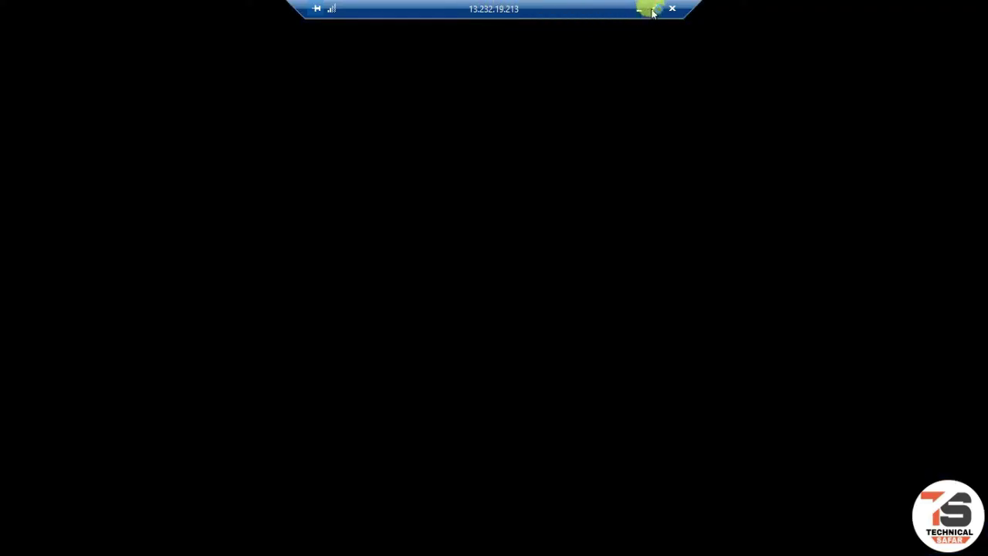
click(641, 9)
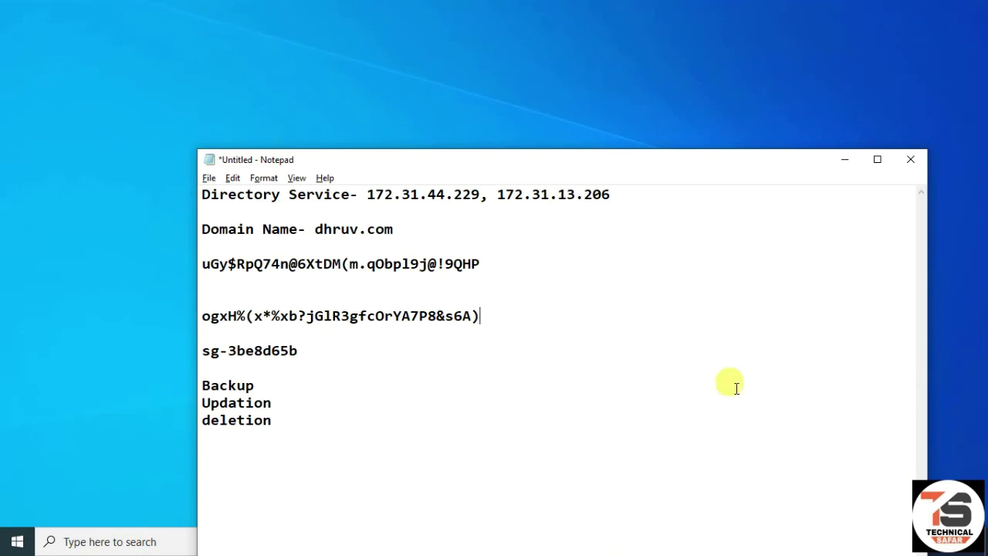
click(845, 159)
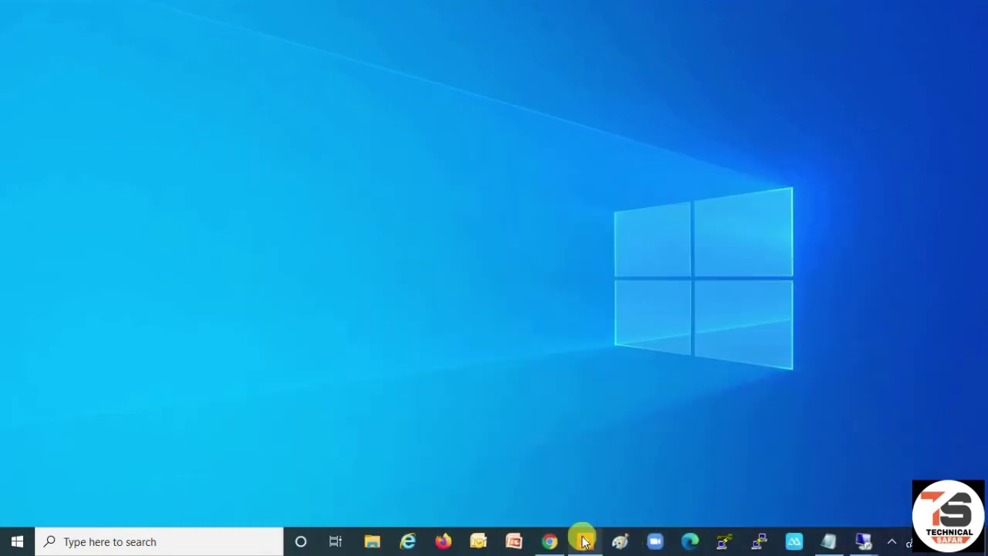
- In the Server-1 session, allow the PC to be discoverable on Network 2, then minimize it
click(551, 541)
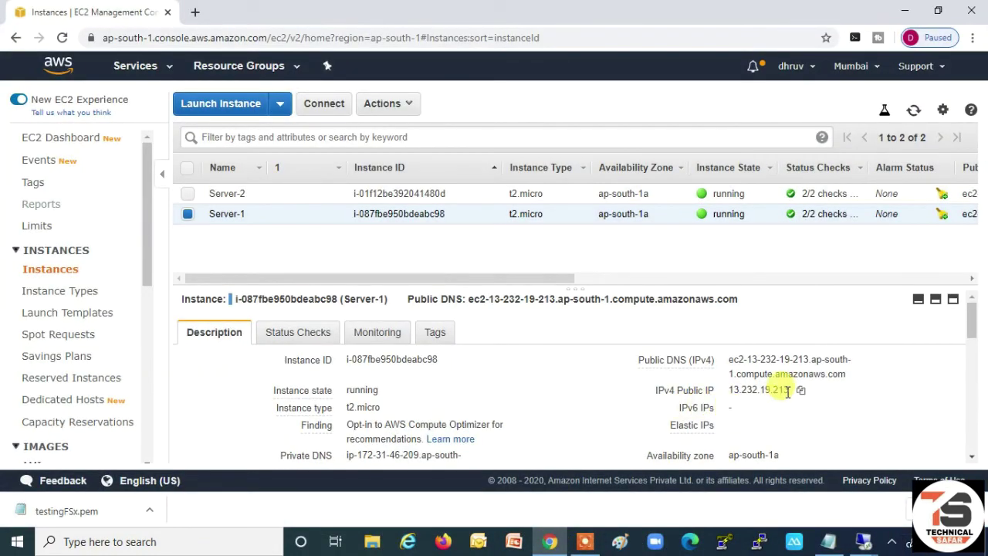
mouse_move(863, 541)
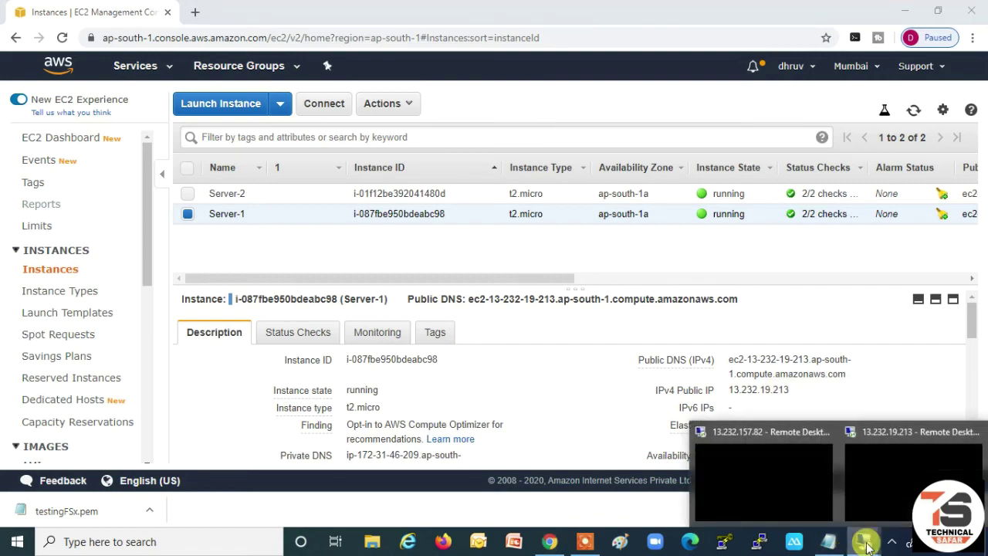
click(899, 432)
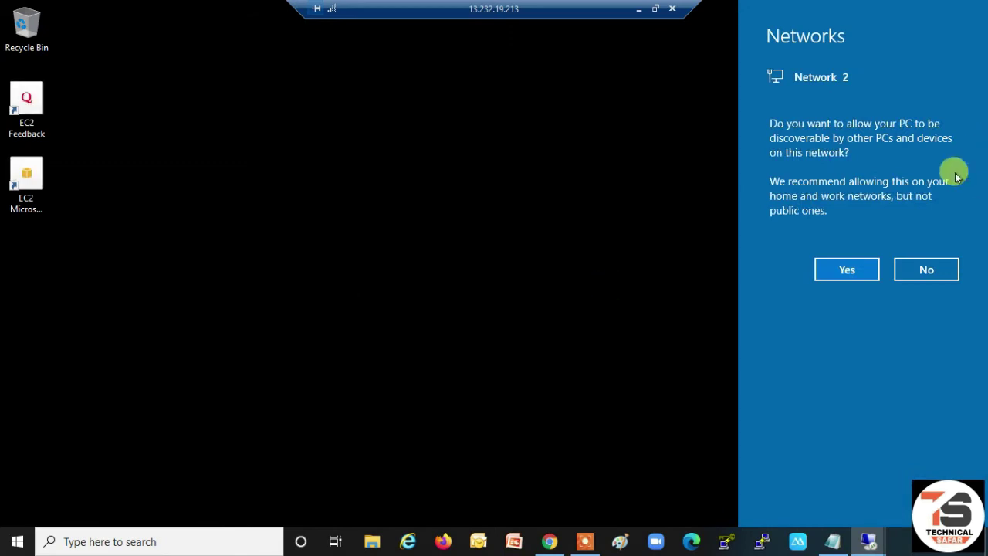
click(847, 274)
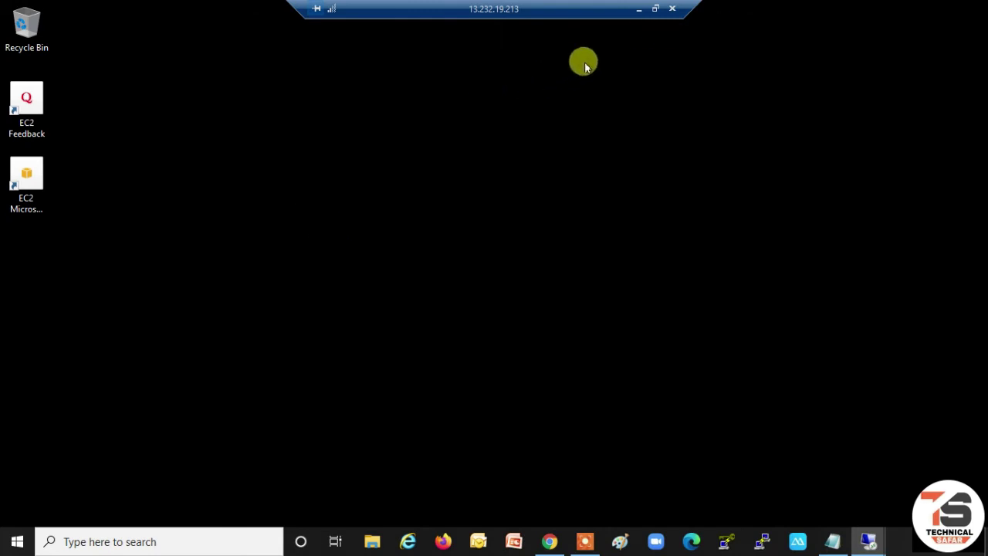
click(635, 11)
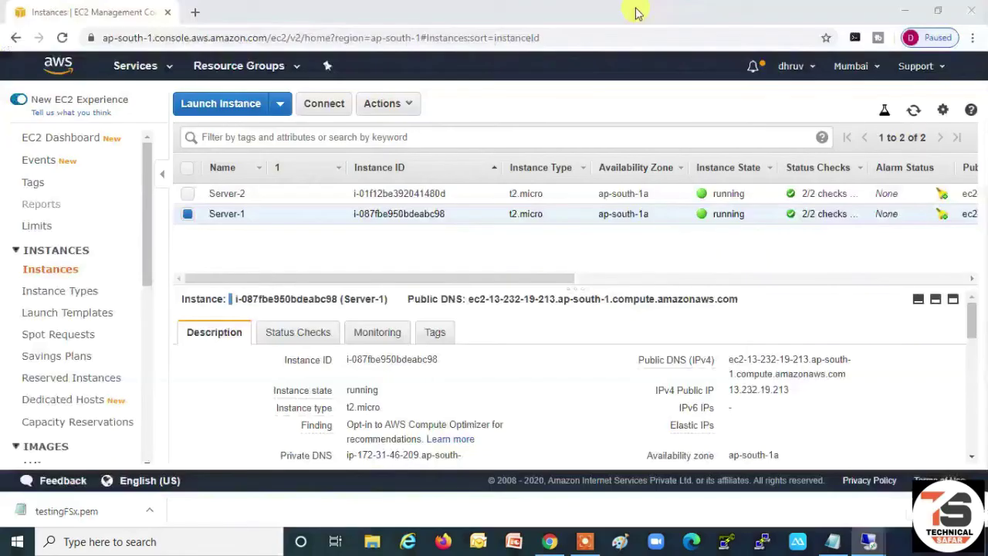
- In the Server-2 session at 13.232.157.82, launch Windows PowerShell and type ncpa.cpl
mouse_move(856, 543)
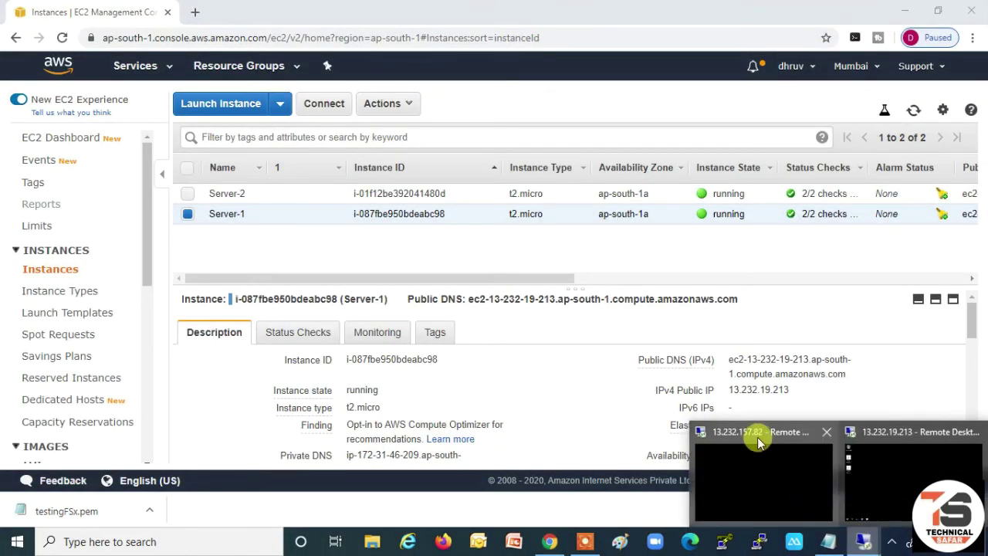
click(757, 437)
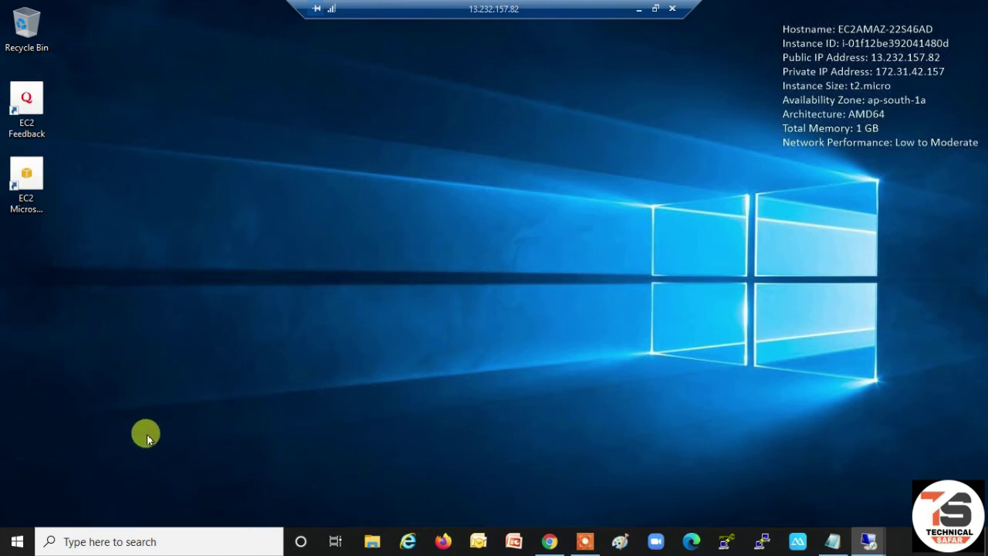
click(17, 542)
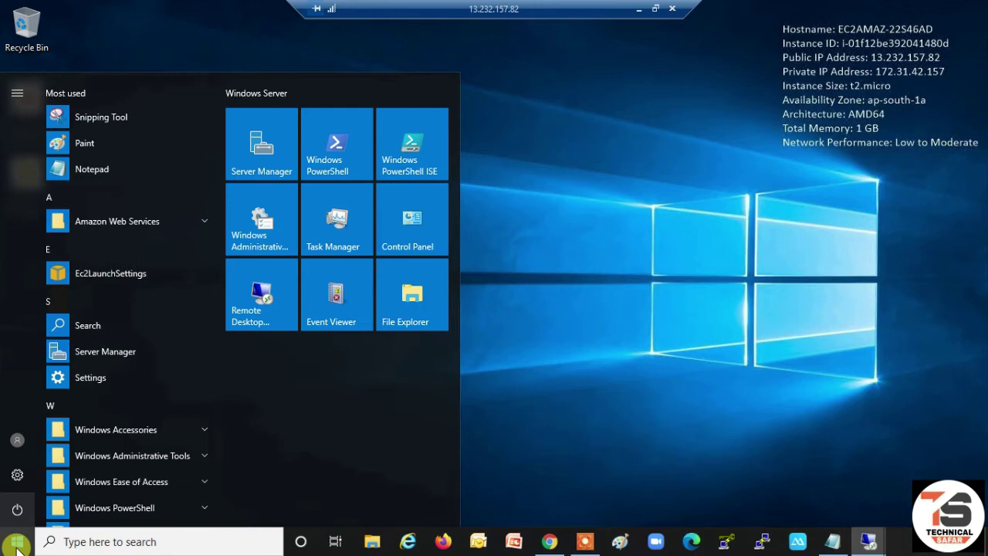
click(344, 150)
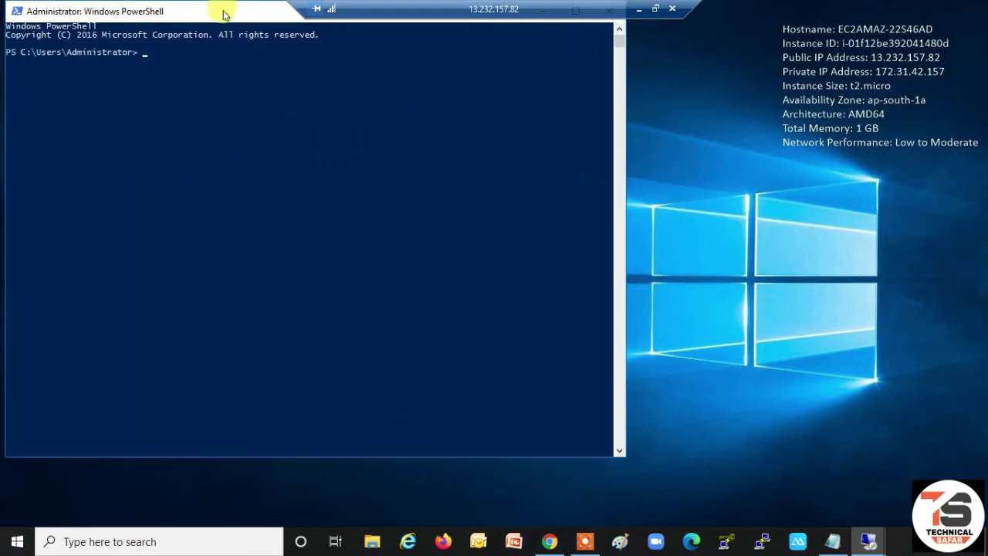
drag(213, 11, 282, 44)
text(ncpa)
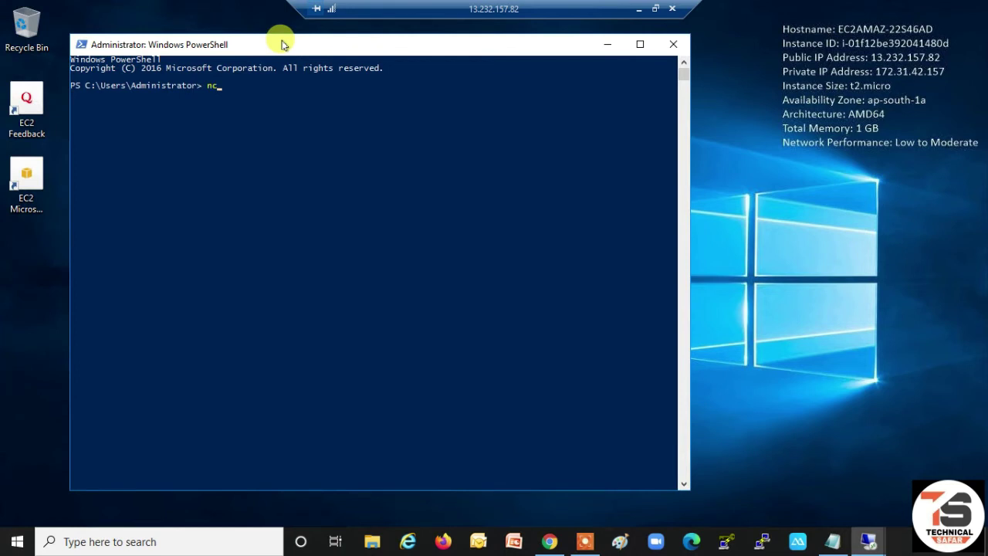
text(.cpl)
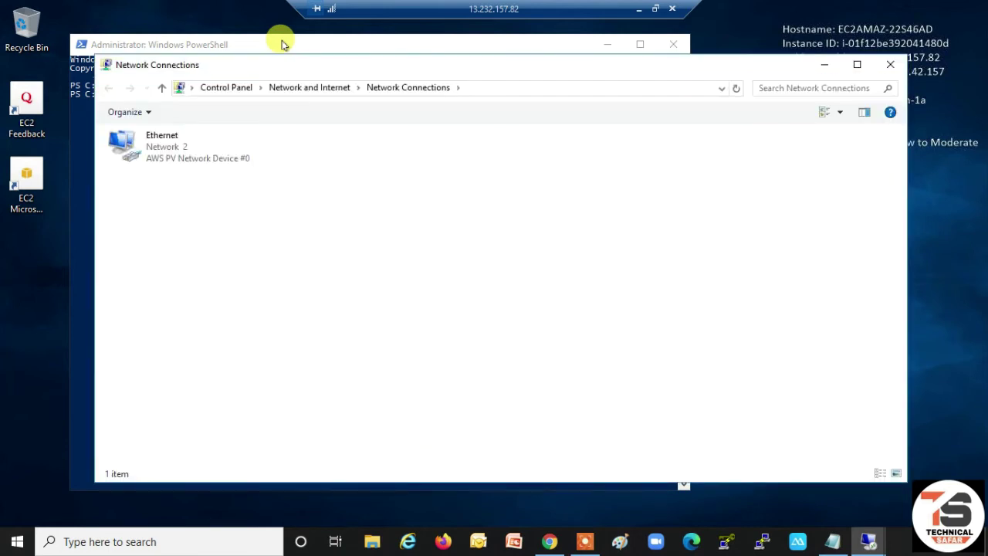
- Open the Ethernet connection's IPv4 properties and switch to manually entered DNS servers
click(172, 146)
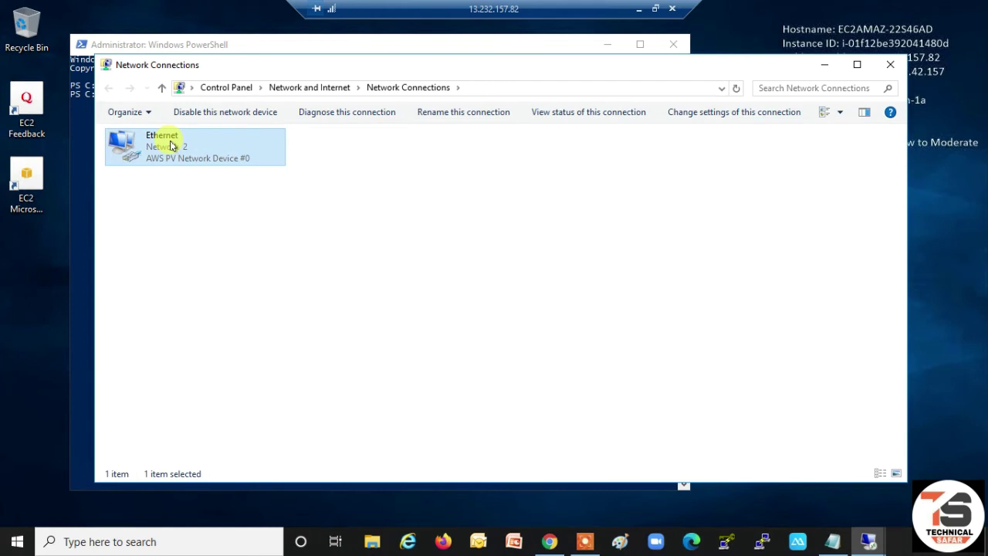
right_click(171, 146)
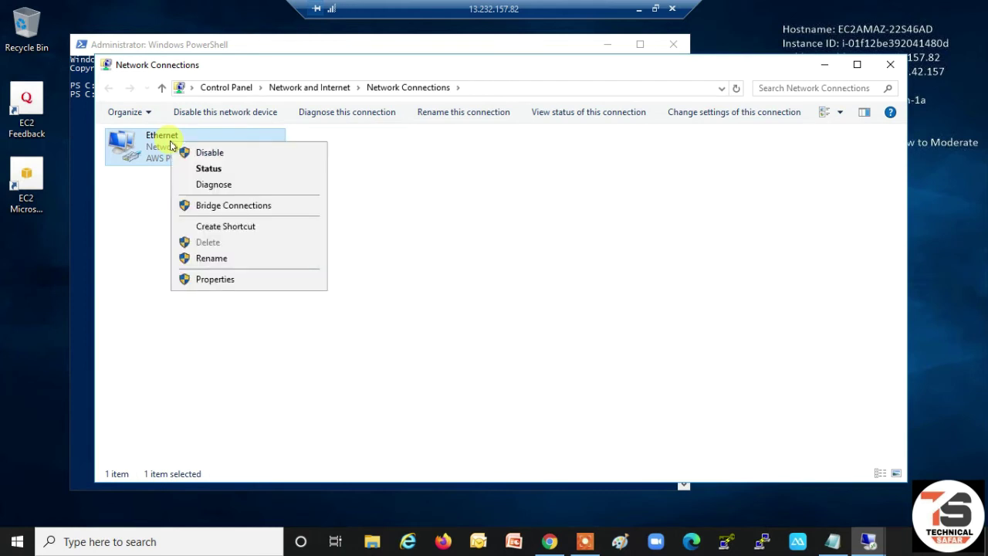
click(225, 280)
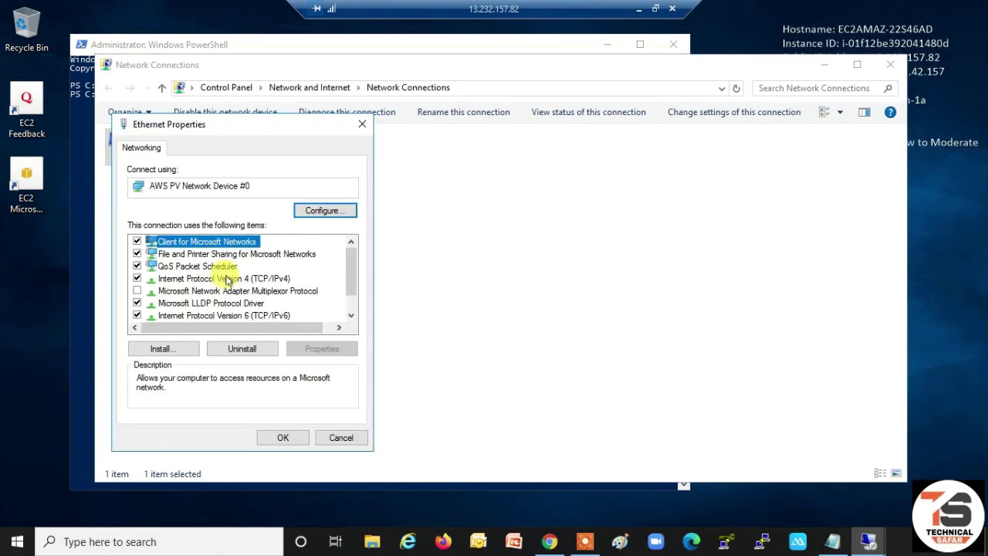
click(249, 279)
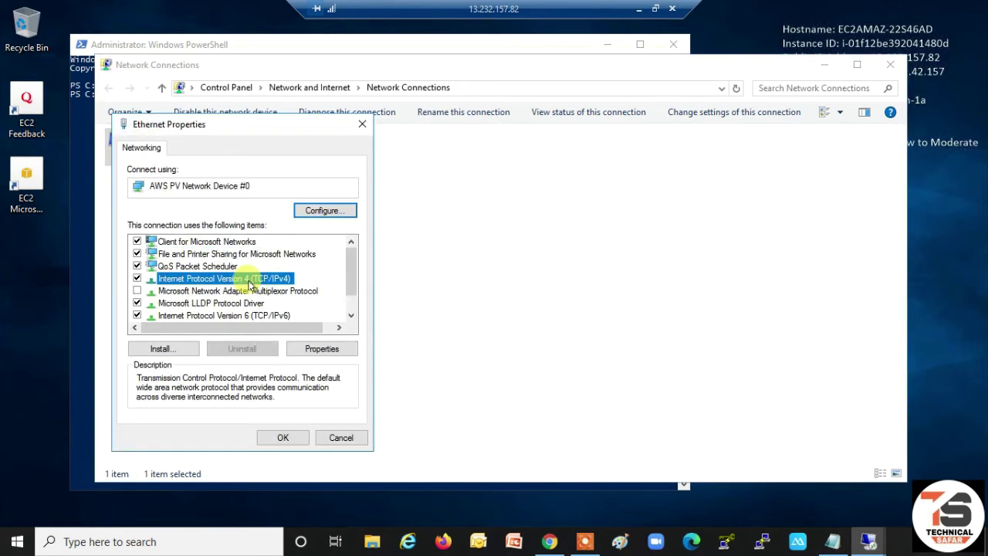
click(308, 350)
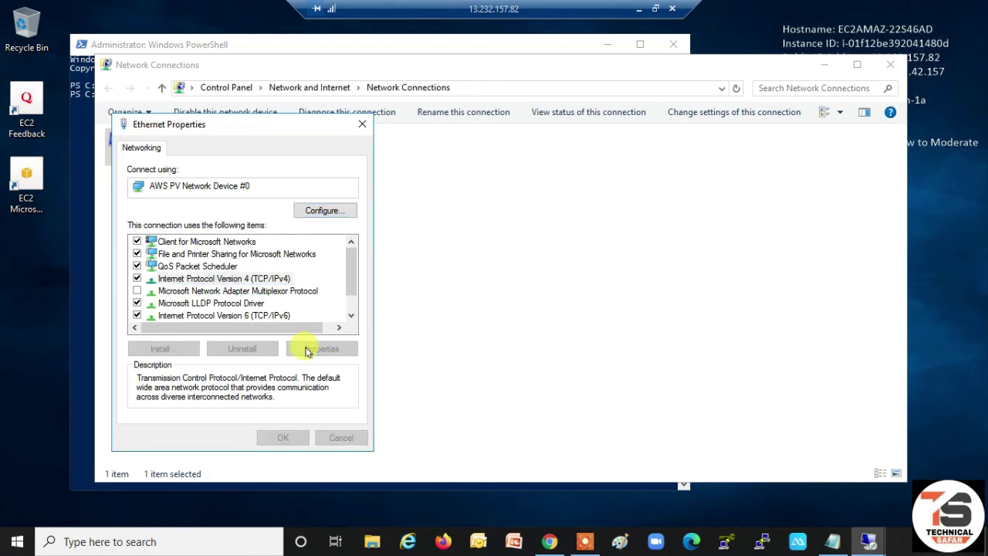
click(247, 381)
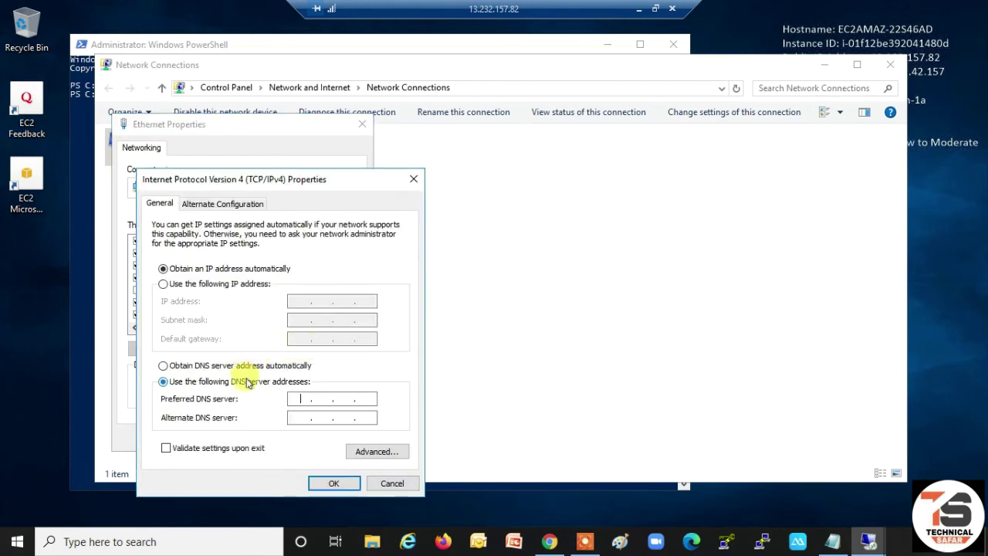
- Set the preferred DNS server to the first directory IP 172.31.44.229
click(635, 9)
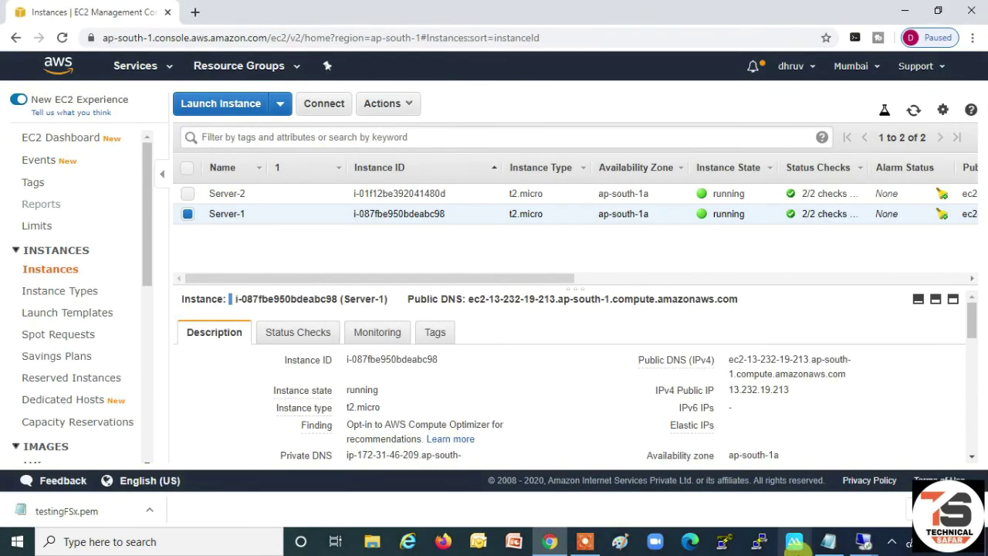
click(827, 543)
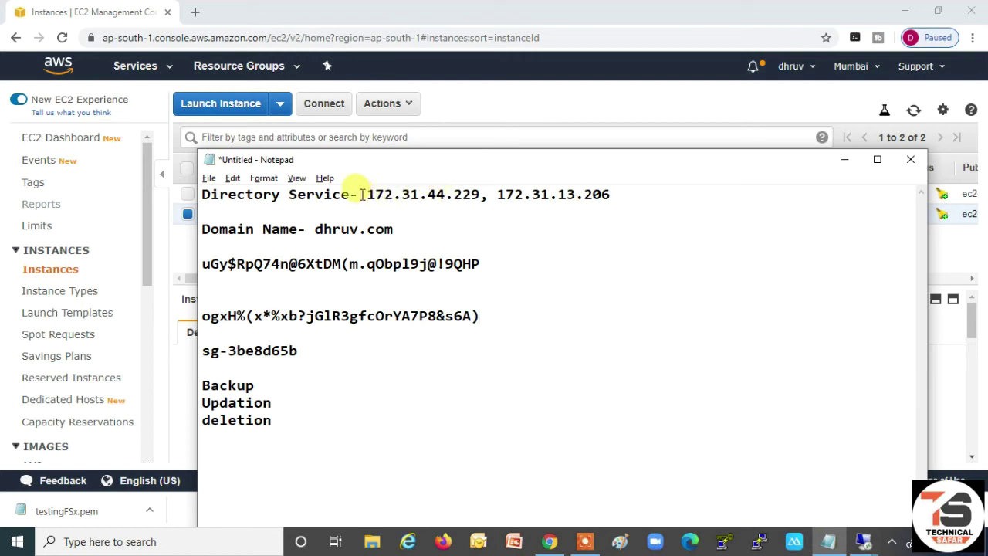
drag(365, 194, 478, 199)
key(ctrl+c)
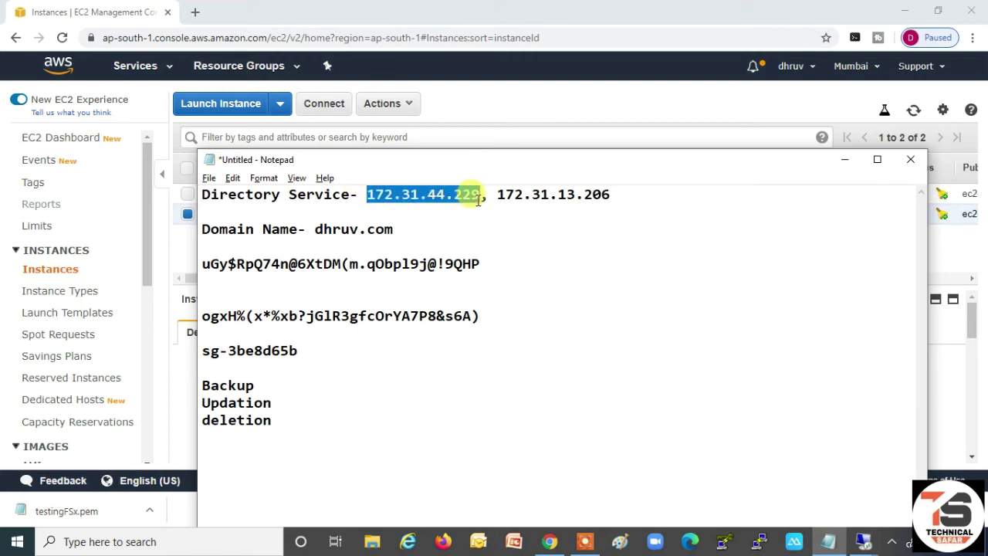
click(863, 543)
click(772, 441)
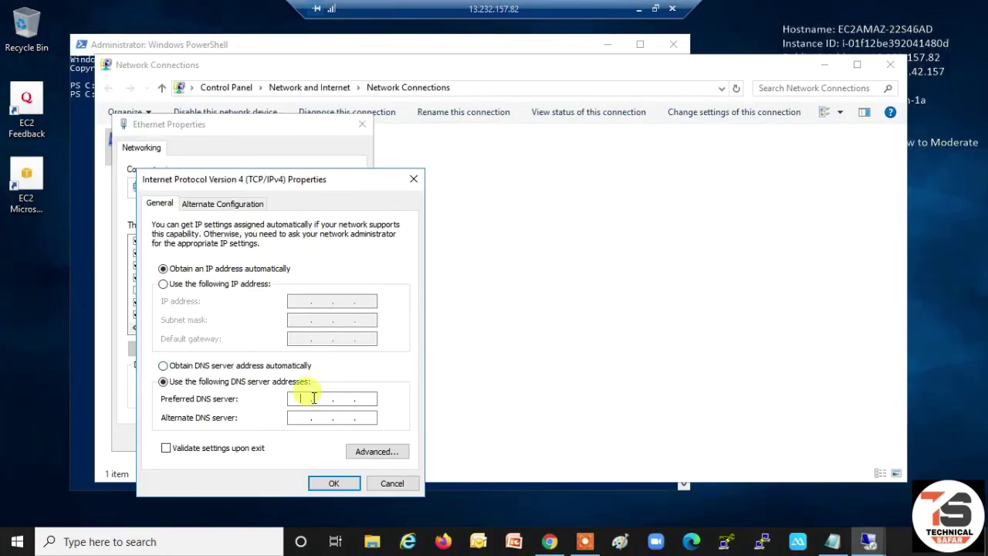
key(ctrl+v)
- Set alternate DNS to 172.31.13.206, apply, and close the Ethernet and Network Connections windows
click(638, 14)
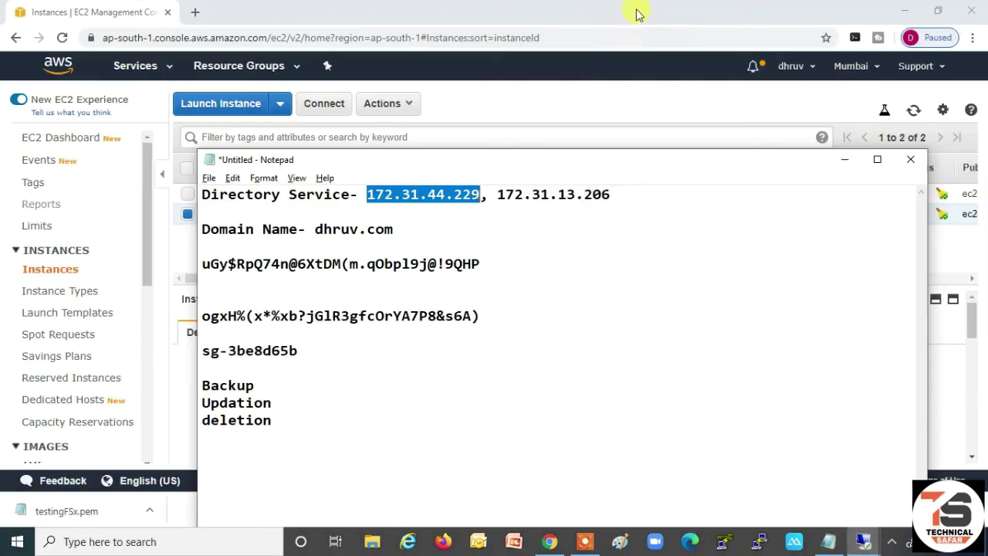
drag(496, 195, 612, 198)
key(ctrl+c)
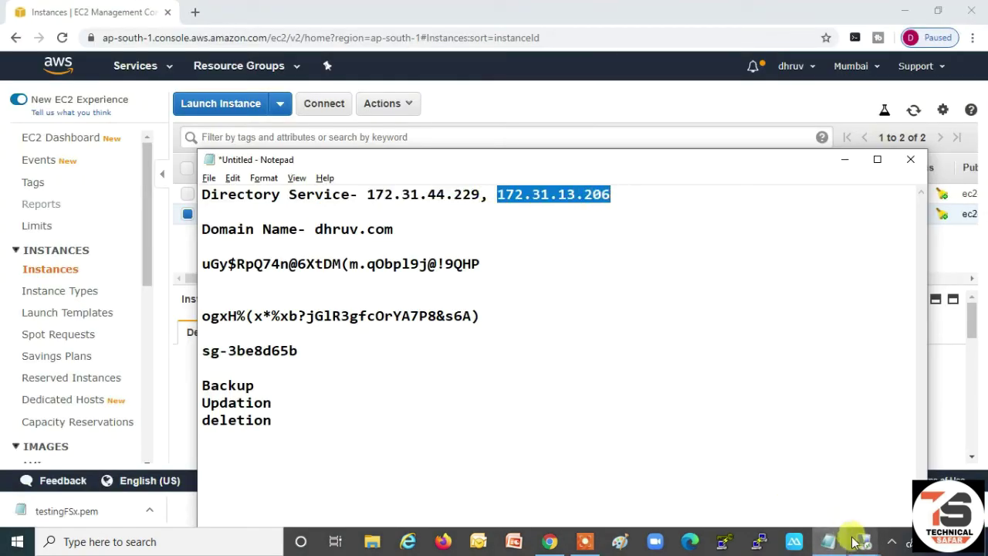
click(864, 541)
click(782, 431)
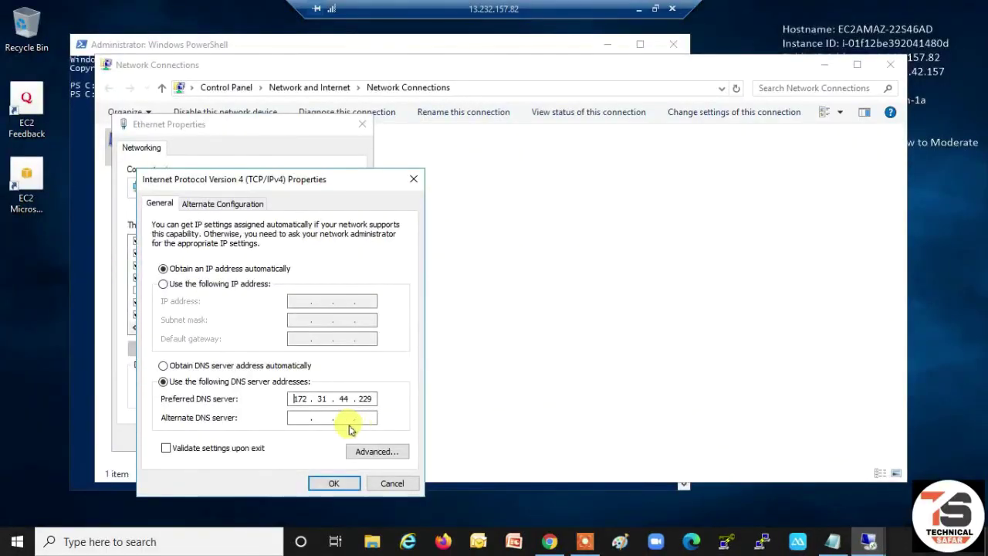
click(300, 417)
key(ctrl+v)
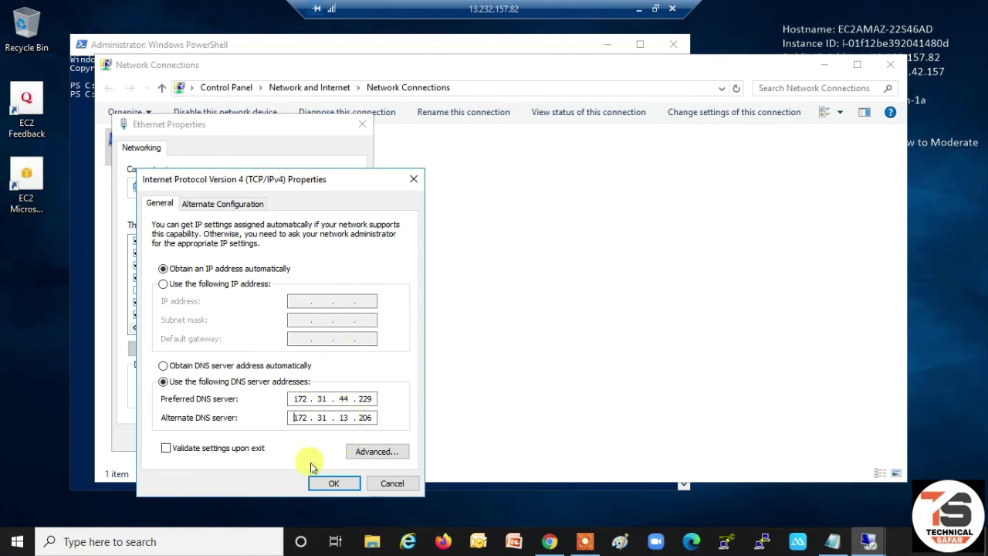
click(332, 483)
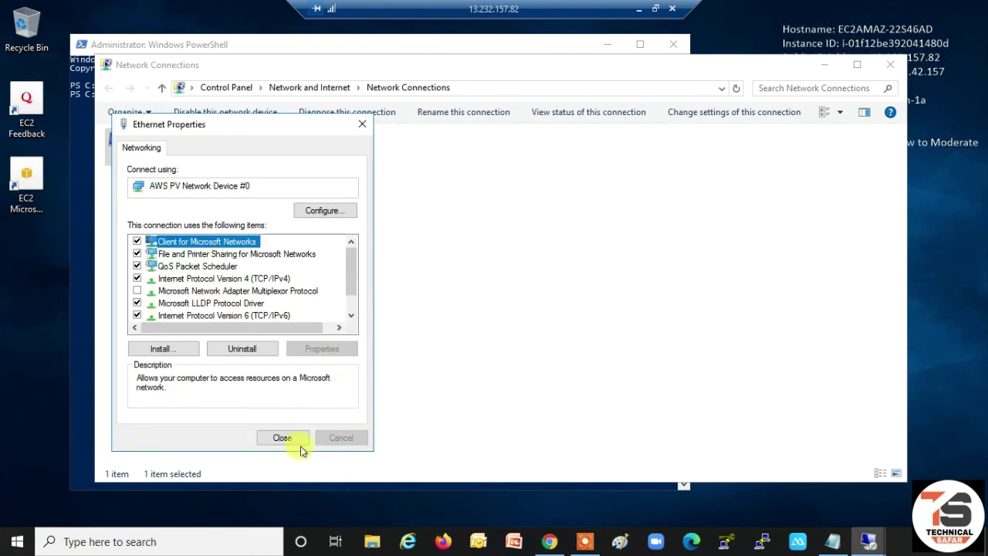
click(287, 438)
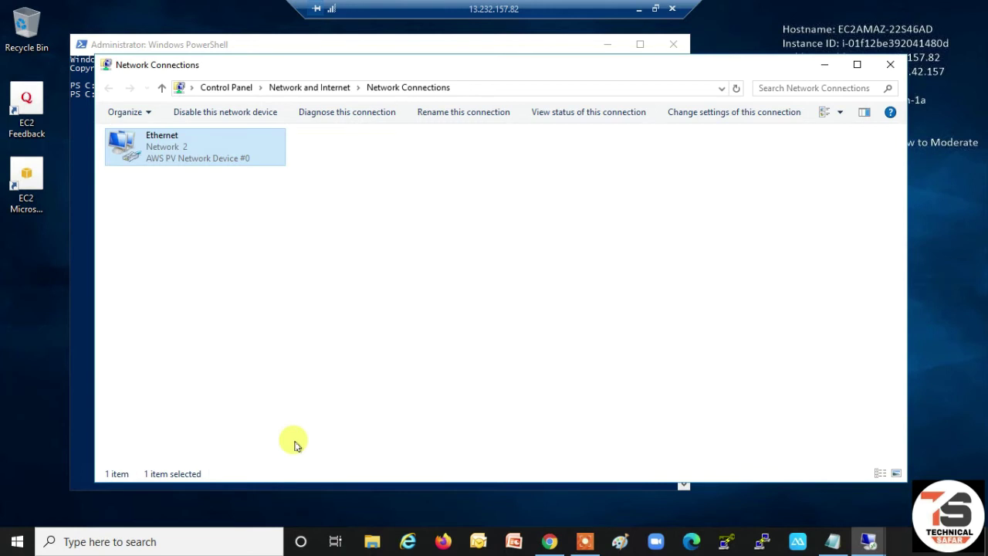
click(890, 64)
- Close PowerShell and open File Explorer at C:\Users by running \ from the Run prompt
click(668, 48)
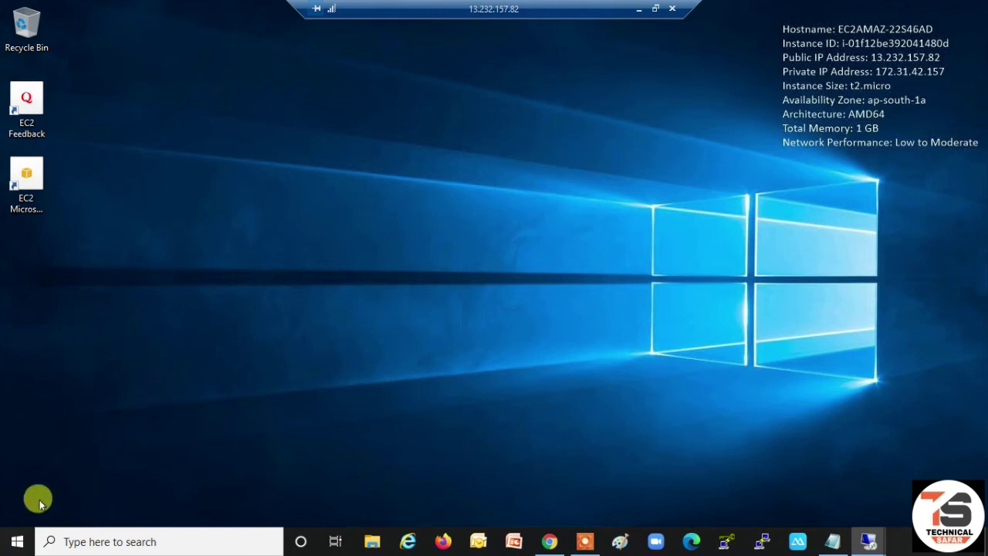
click(17, 541)
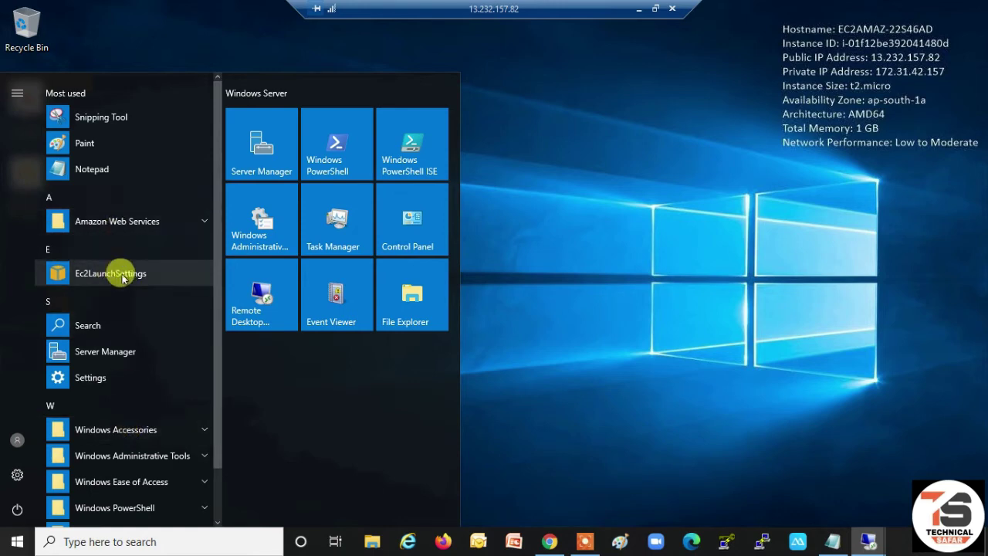
scroll(135, 324, down, 2)
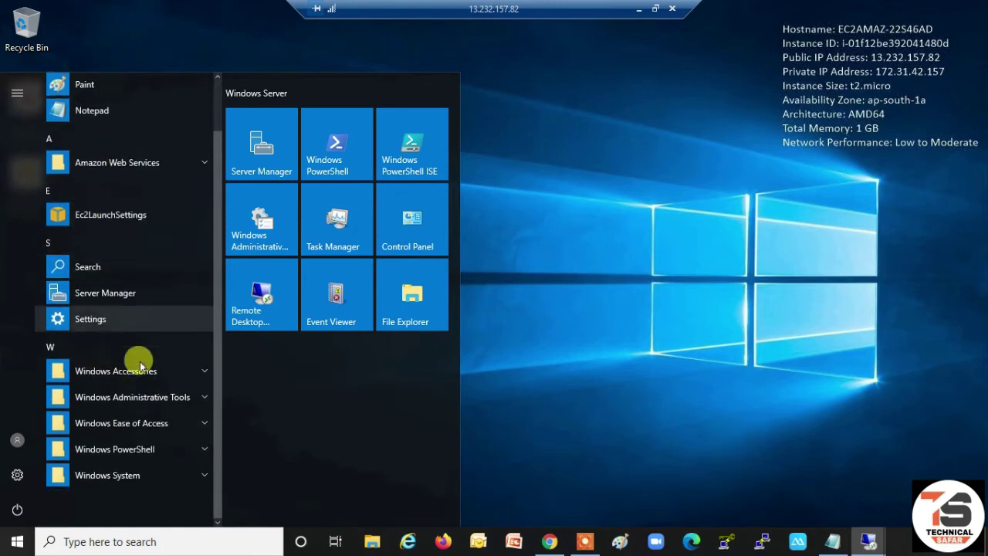
click(602, 323)
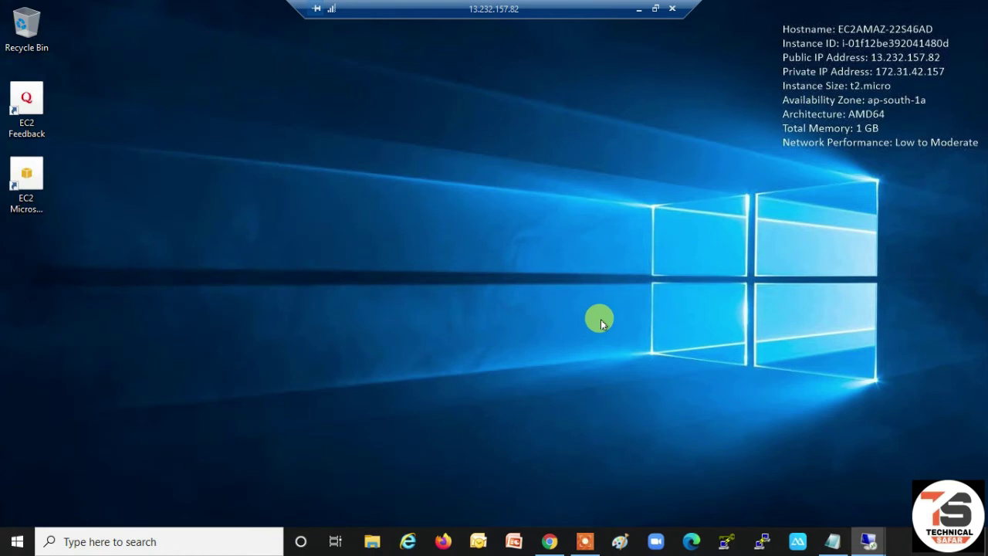
key(super+r)
text(\)
key(Return)
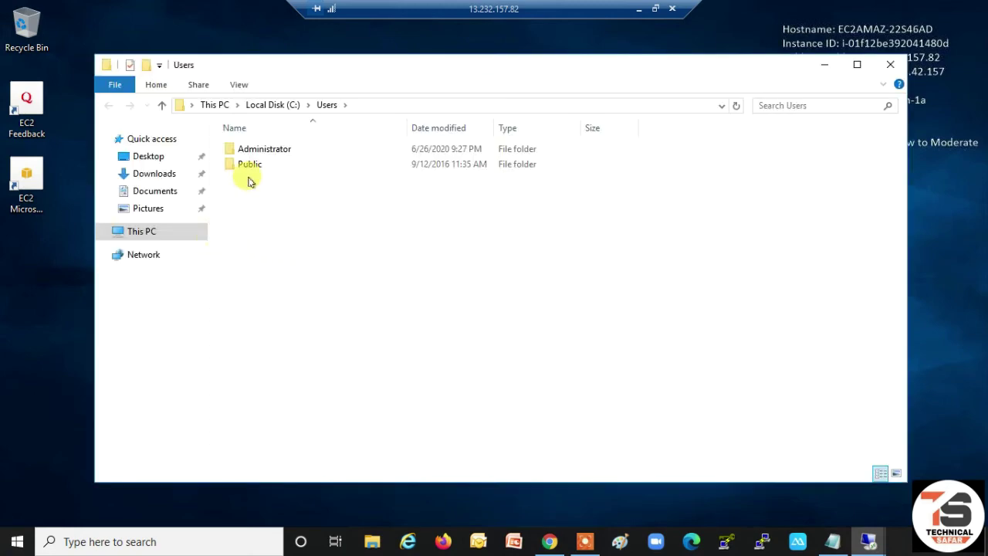
- Open This PC's system properties and the computer name and domain settings
click(141, 231)
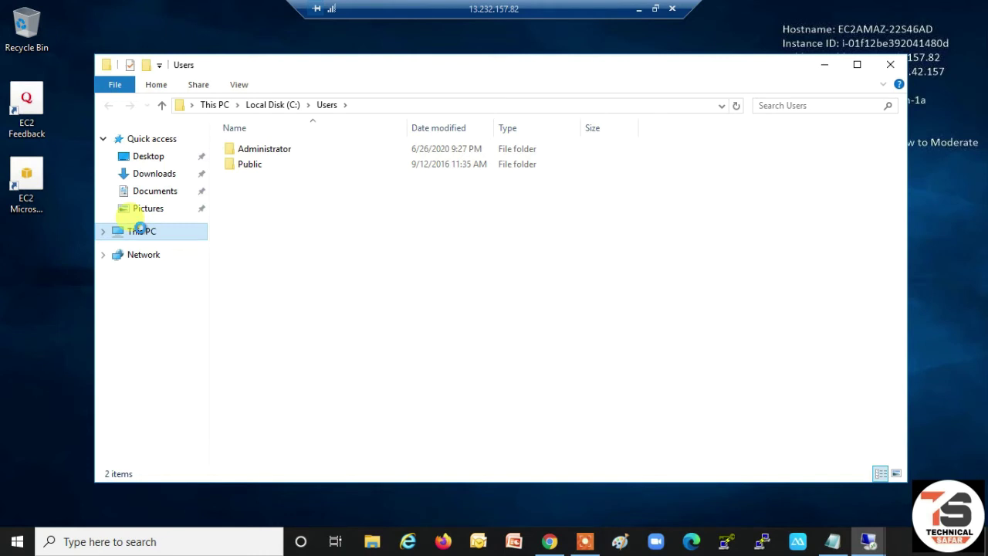
right_click(143, 230)
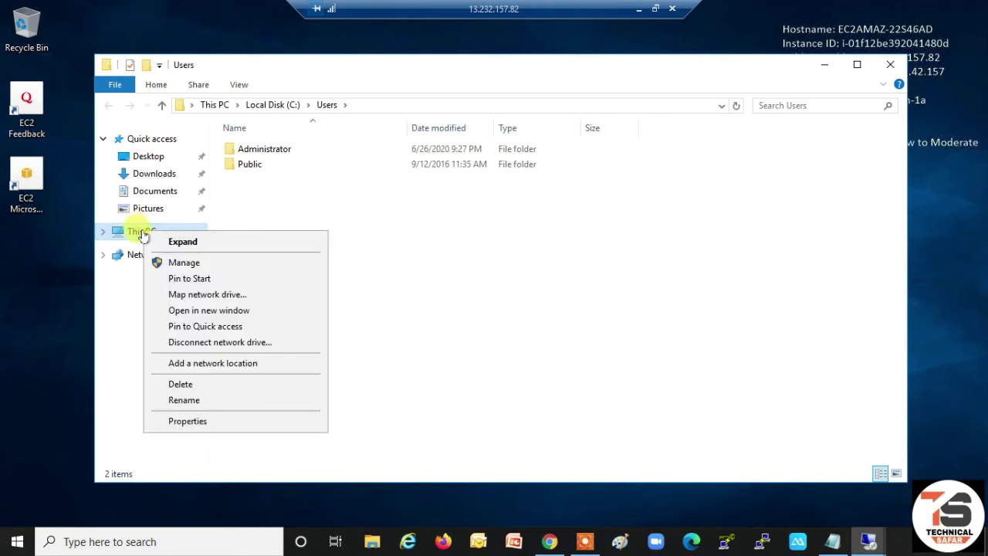
click(187, 421)
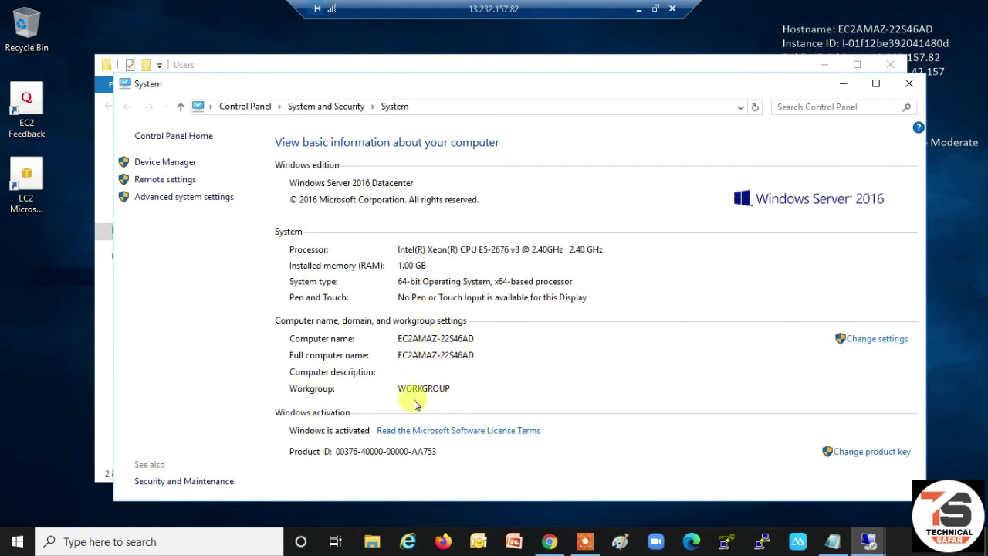
click(887, 341)
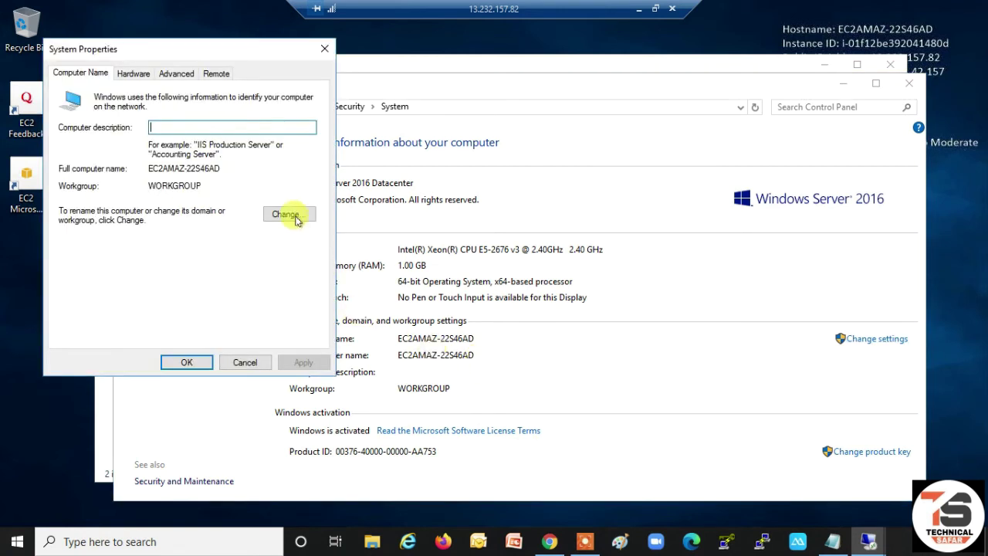
- Rename the computer to Server-2 and set it as a member of domain dhruv.com
click(291, 215)
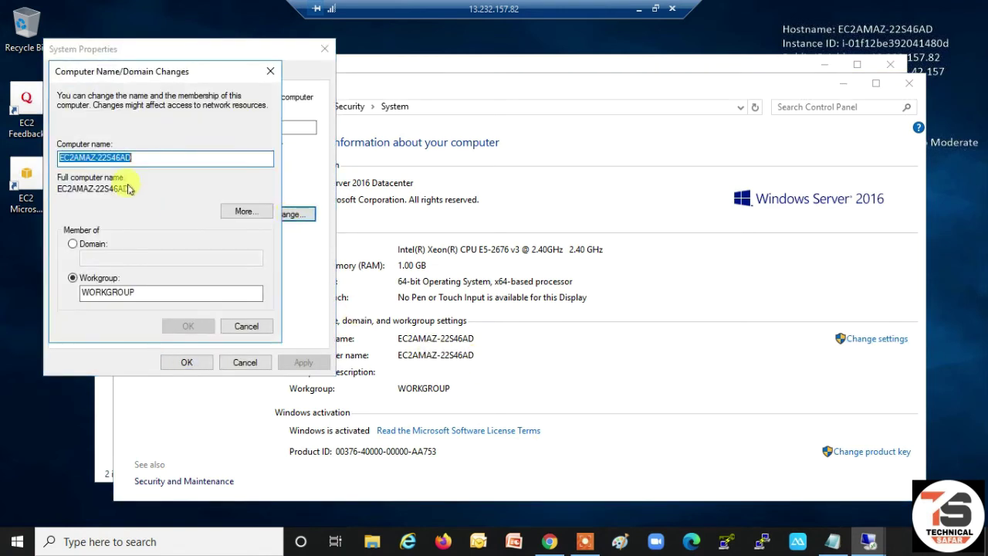
text(Server-2)
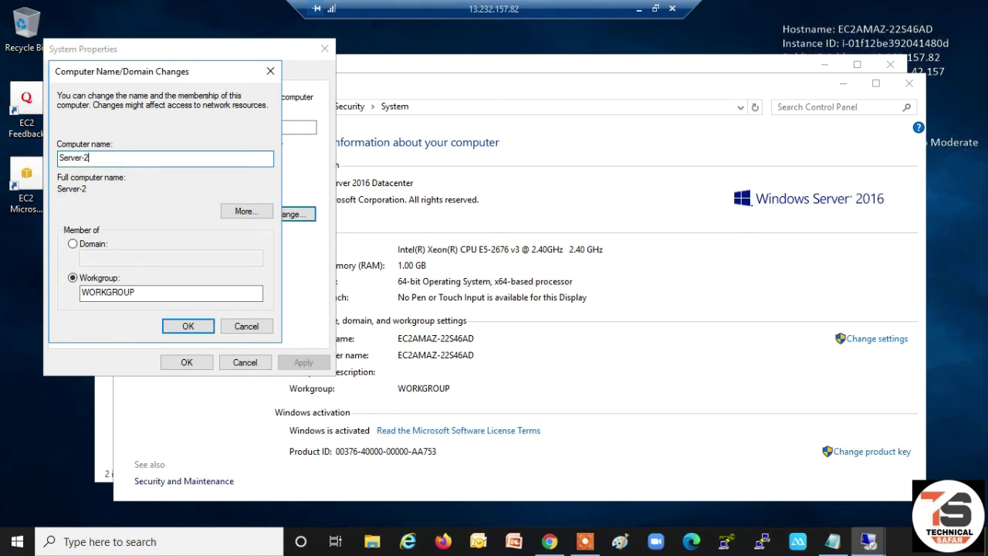
click(74, 243)
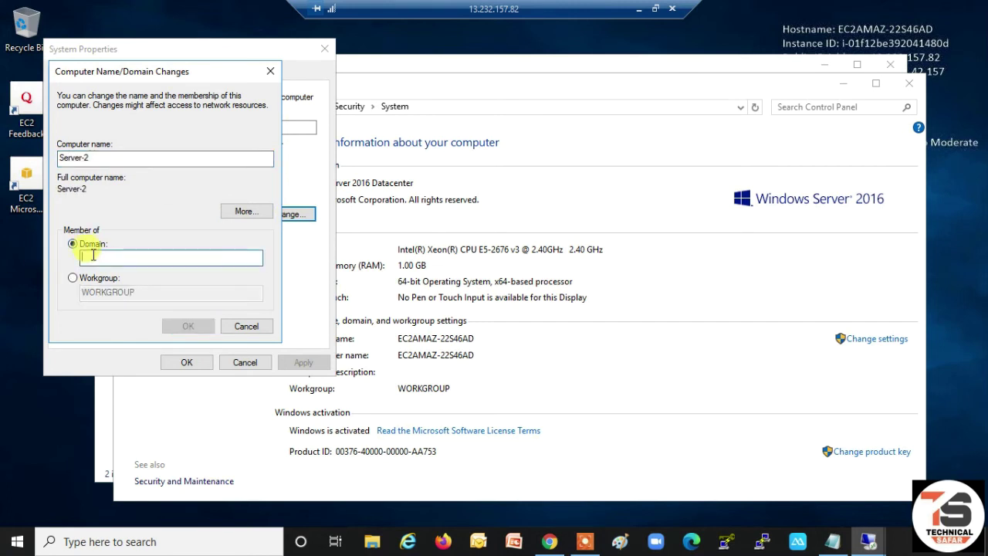
text(dhruv.com)
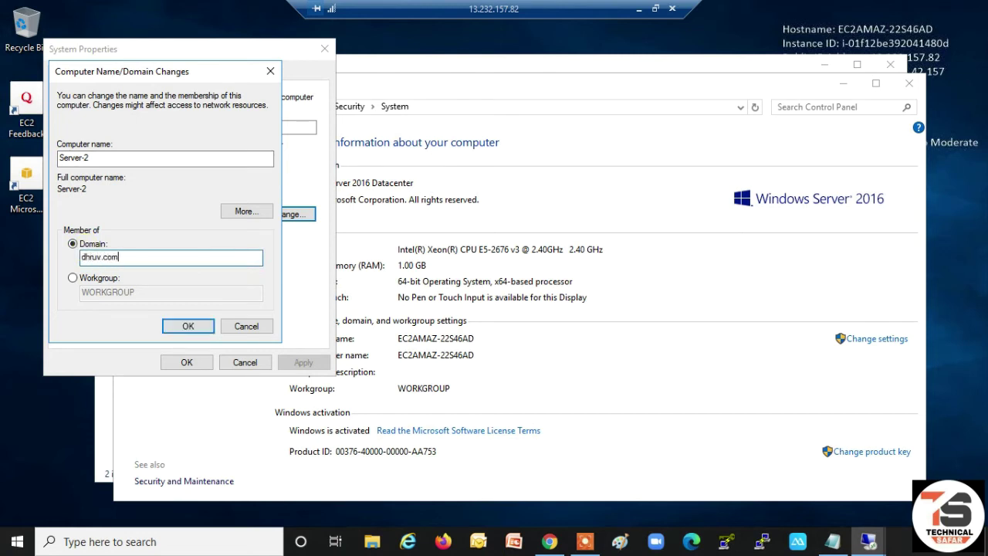
click(193, 324)
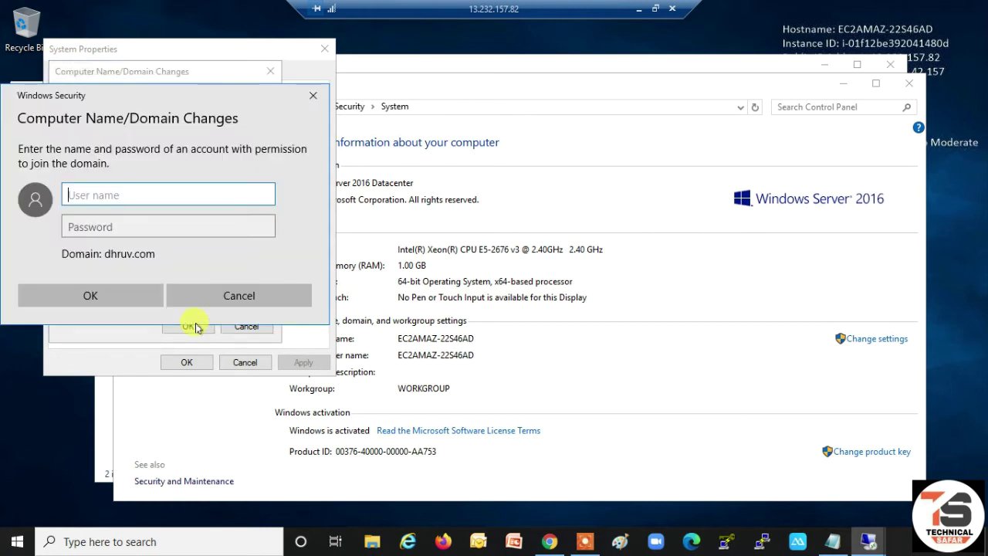
- Enter the domain administrator user name and password to authorise joining dhruv.com
text(admin)
key(Tab)
text(p)
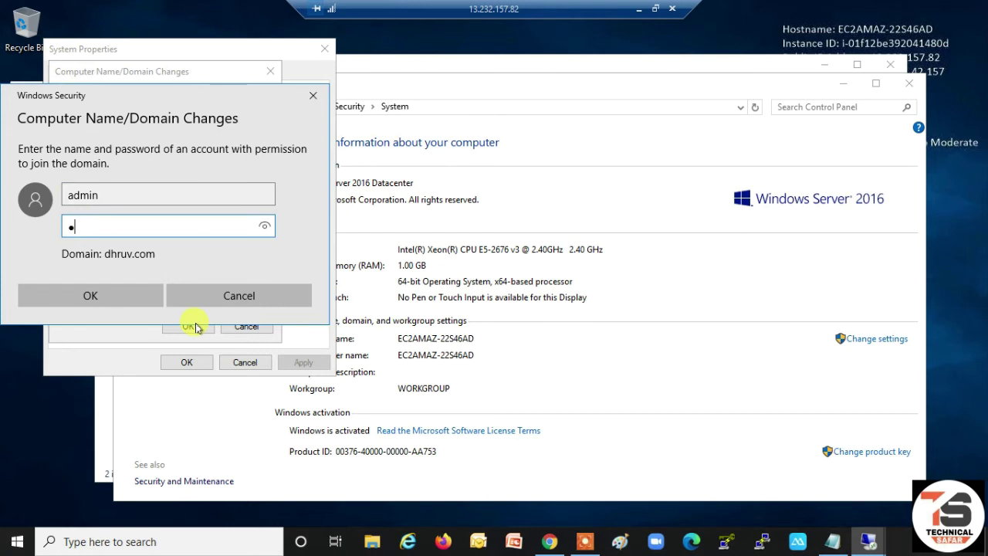
click(117, 297)
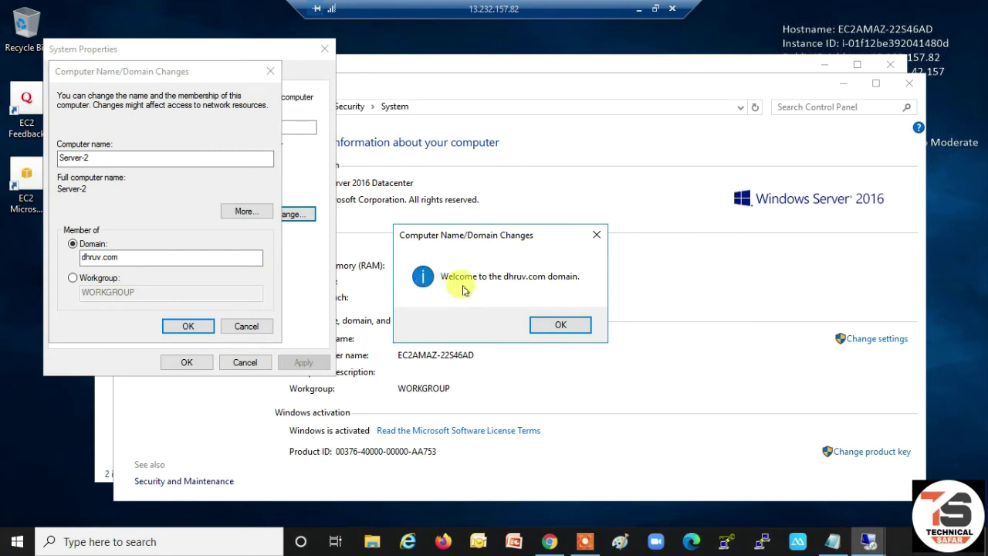
- Acknowledge the dhruv.com welcome and restart notices, then restart Server-2 now
click(556, 324)
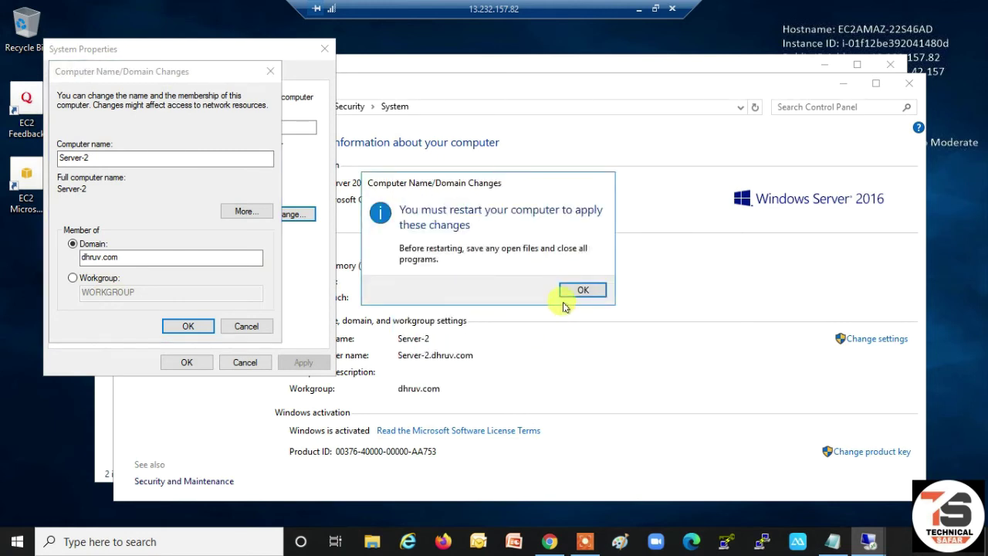
click(580, 292)
click(194, 363)
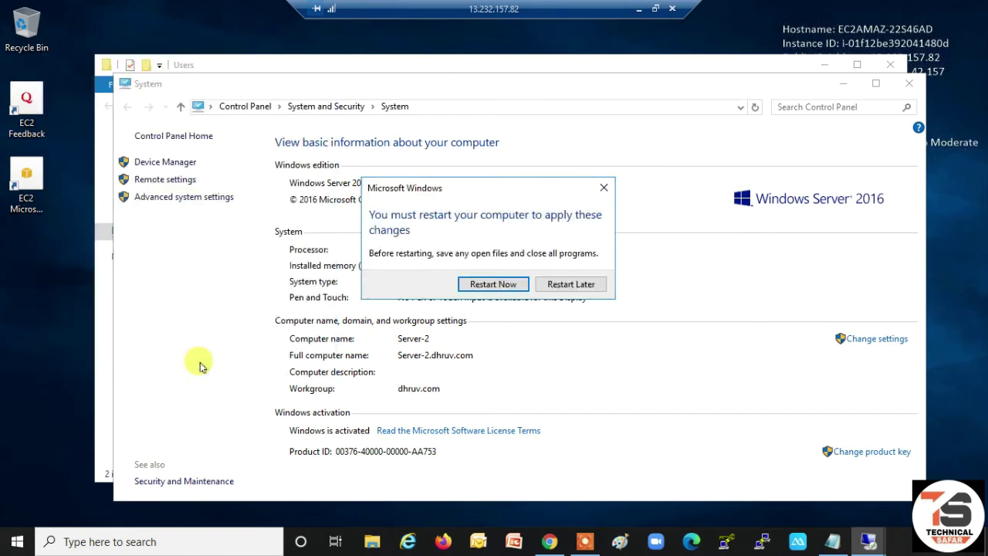
click(472, 284)
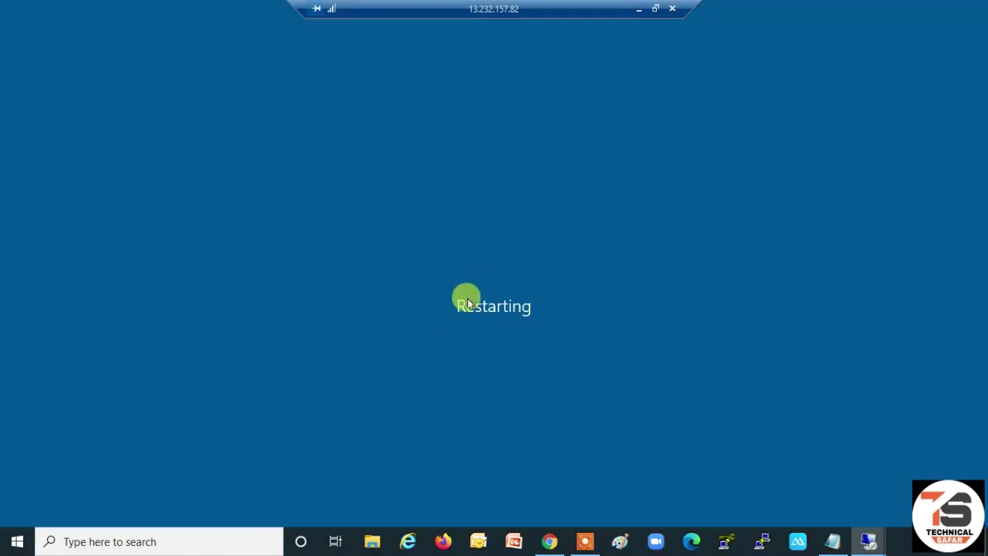
- Minimize the restarting Server-2 session and switch to the Server-1 session at 13.232.19.213
click(638, 9)
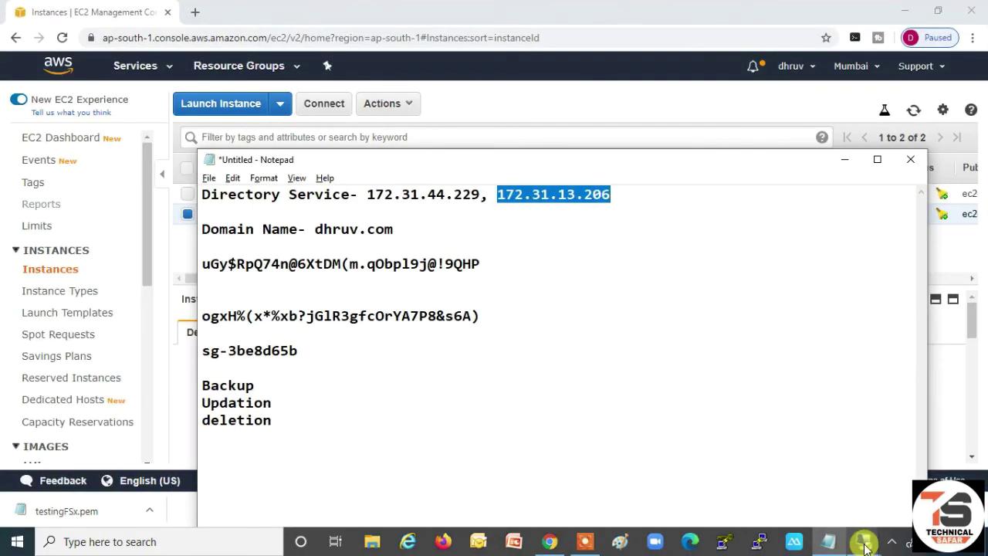
mouse_move(865, 547)
click(880, 436)
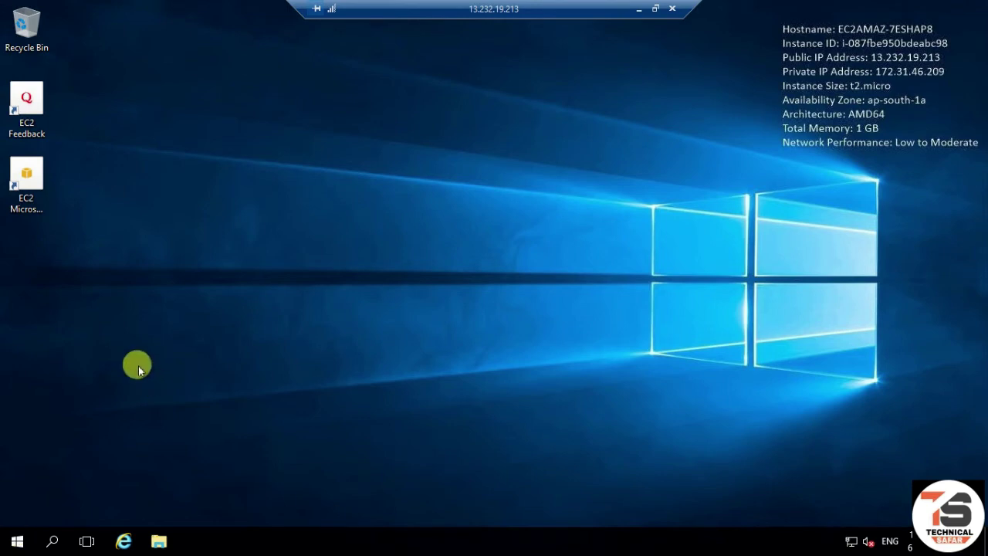
key(super+r)
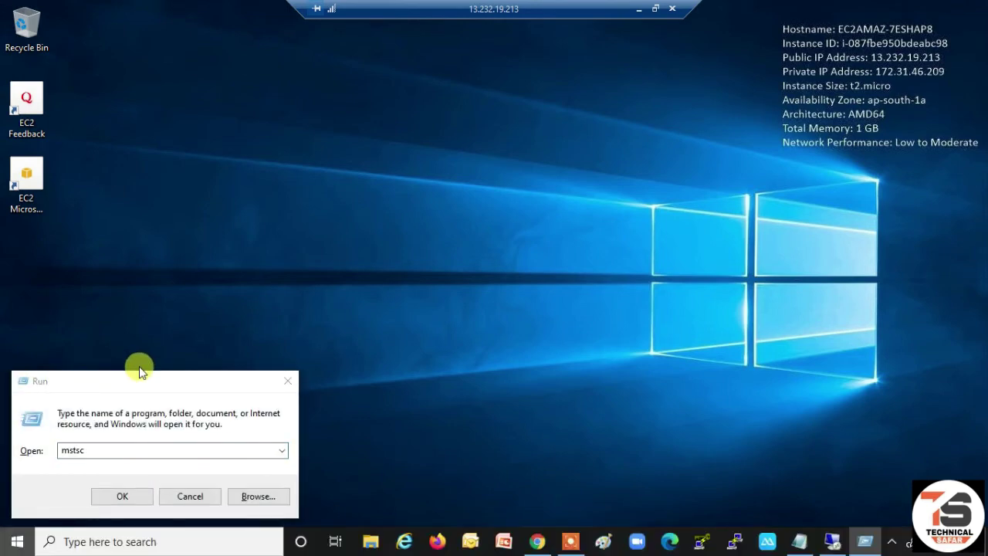
key(super)
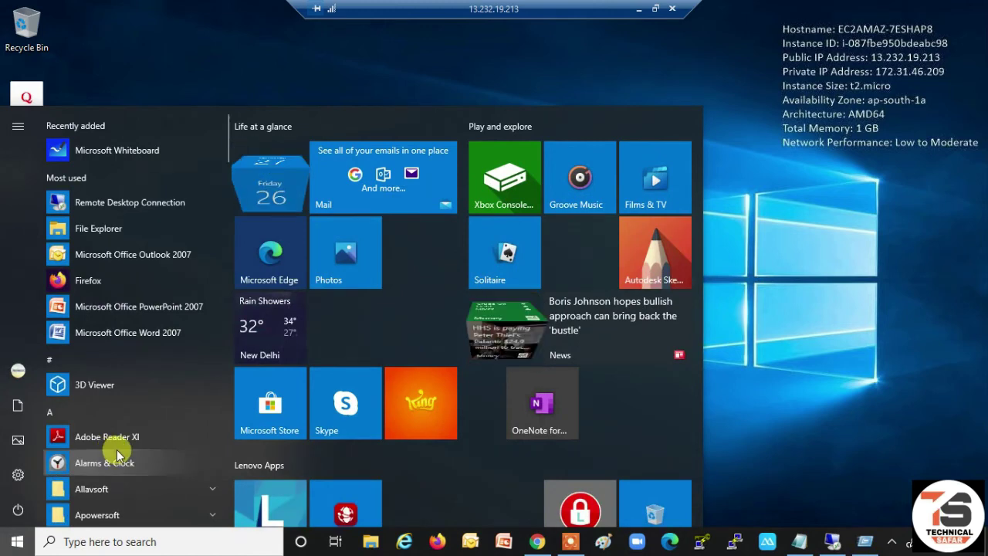
click(17, 543)
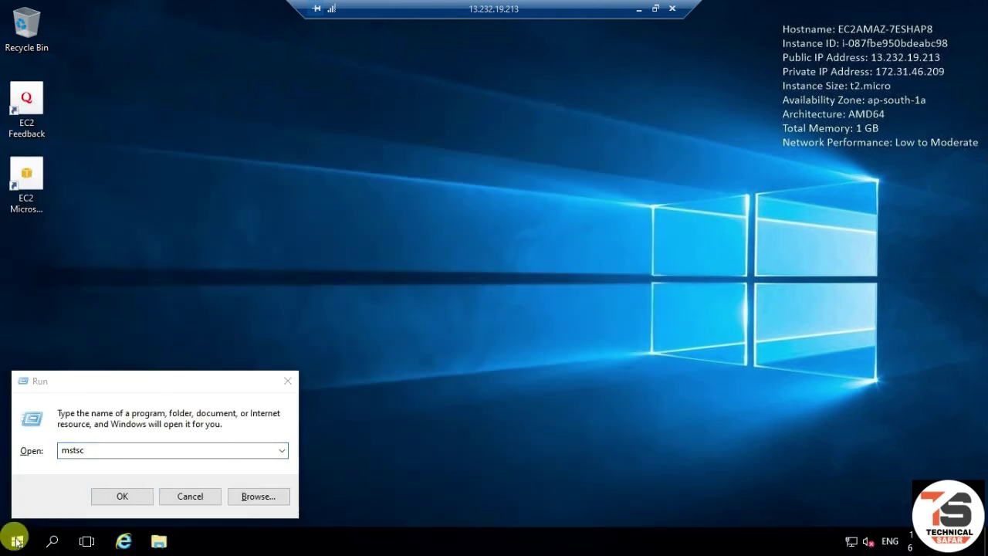
- On the remote server, run ncpa.cpl from Windows PowerShell to list its Ethernet connection
click(17, 542)
click(17, 542)
click(17, 541)
click(17, 541)
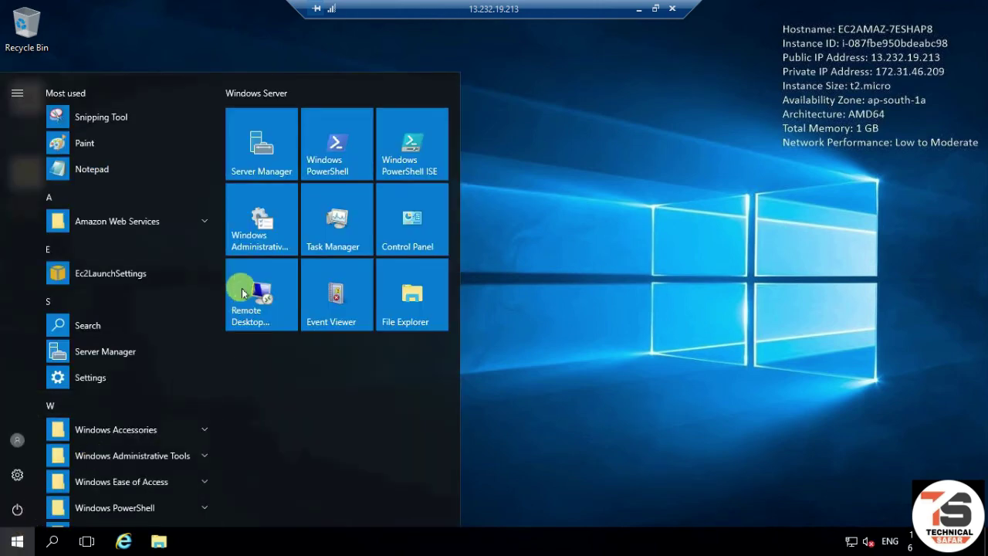
click(332, 164)
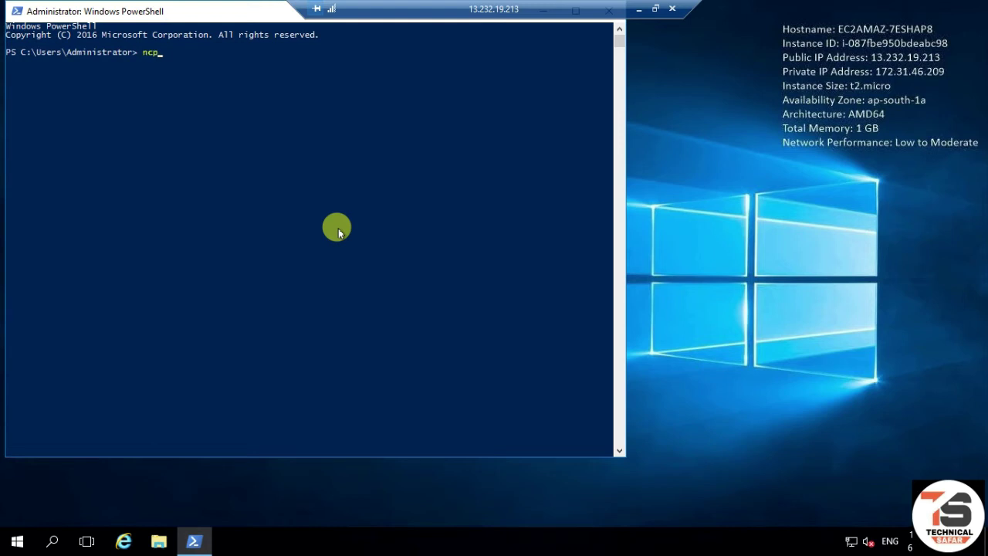
text(ncpa.cpl)
key(Return)
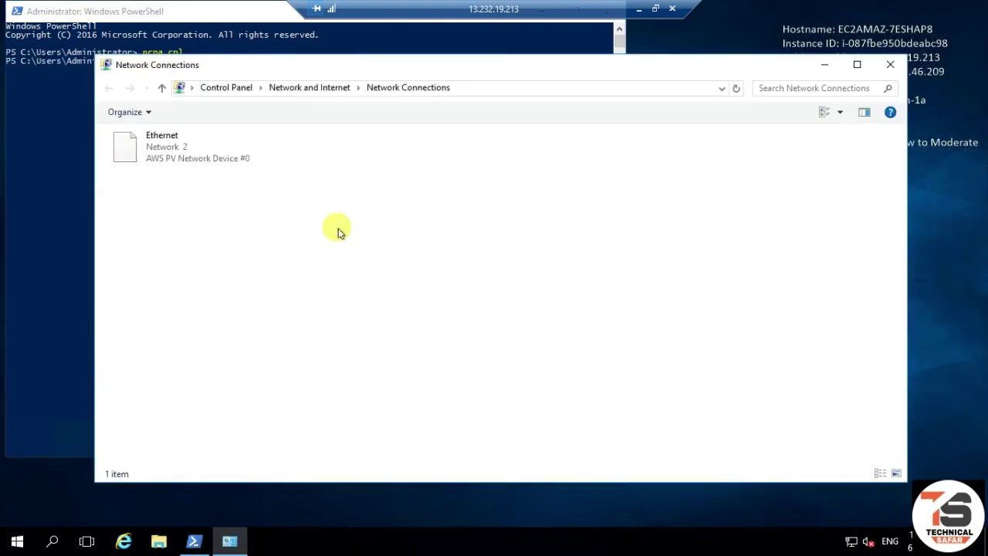
- In the Ethernet adapter's IPv4 properties, set the preferred DNS server to 172.31.13.206
click(176, 148)
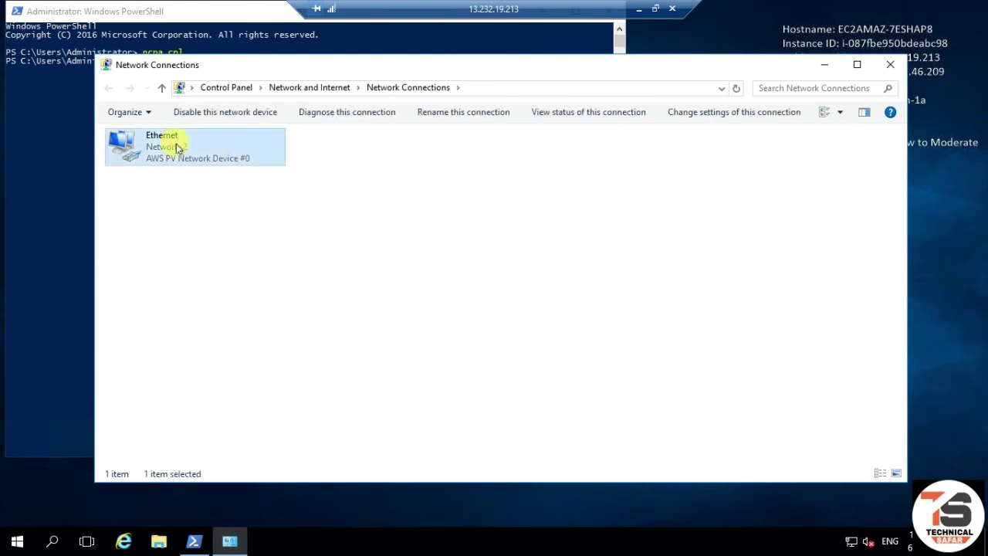
right_click(176, 147)
click(220, 283)
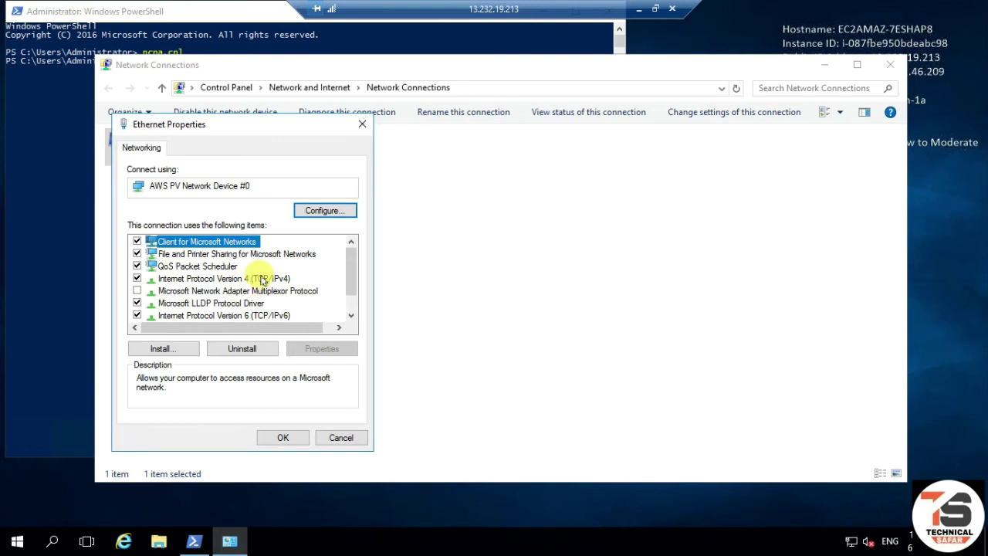
click(260, 279)
click(318, 349)
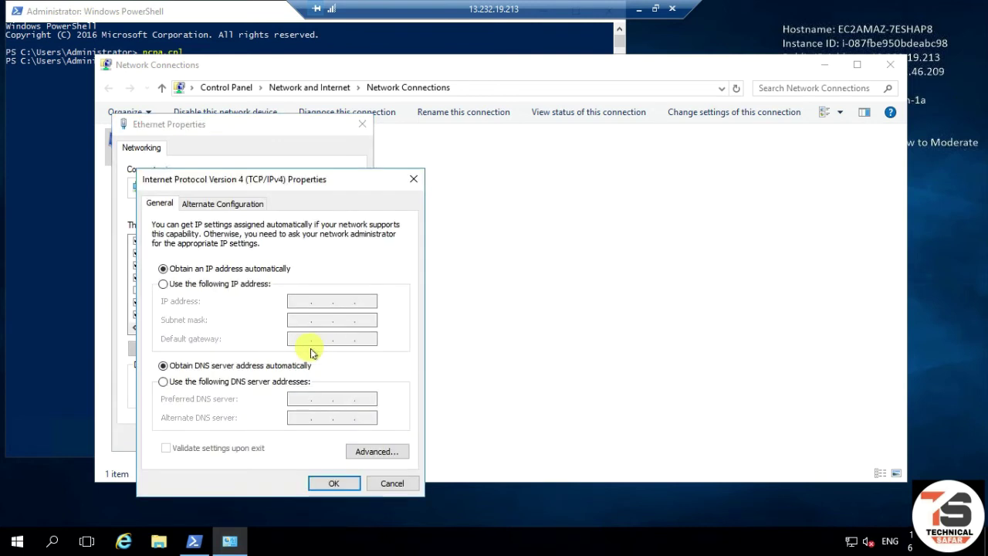
click(260, 380)
text(172.31.13.206)
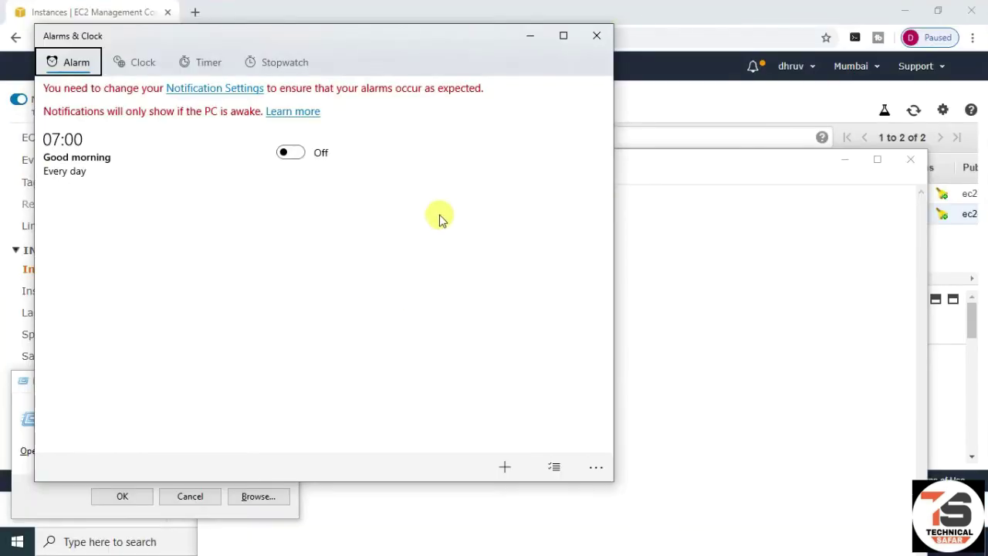
- Copy 172.31.44.229 from the notes, enter it as the alternate DNS server, and confirm
click(597, 35)
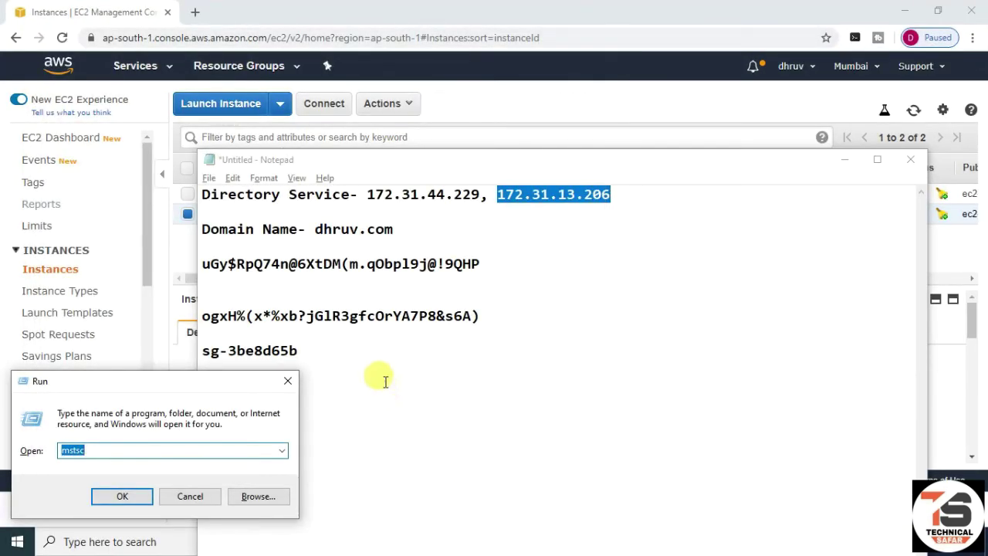
drag(480, 193, 364, 195)
key(ctrl+c)
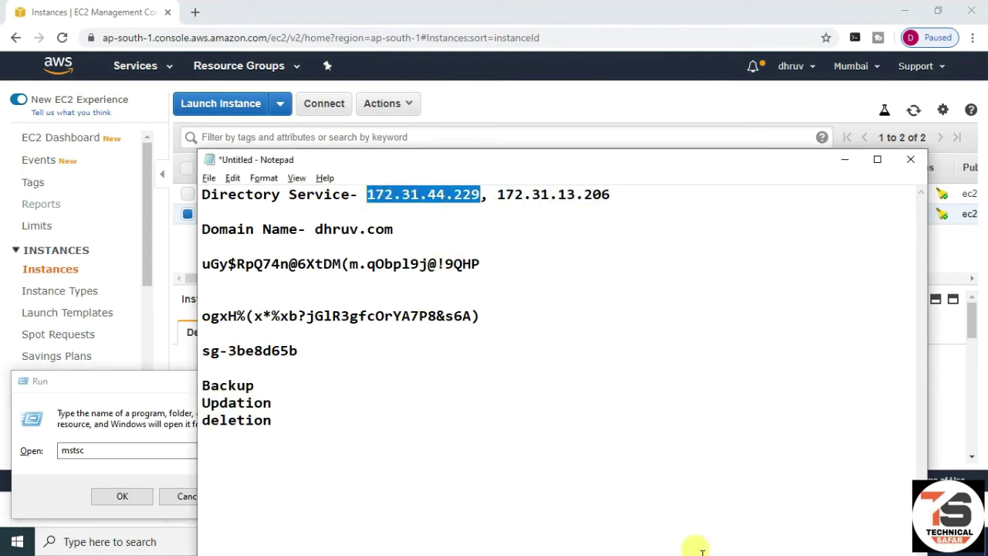
click(844, 159)
click(824, 544)
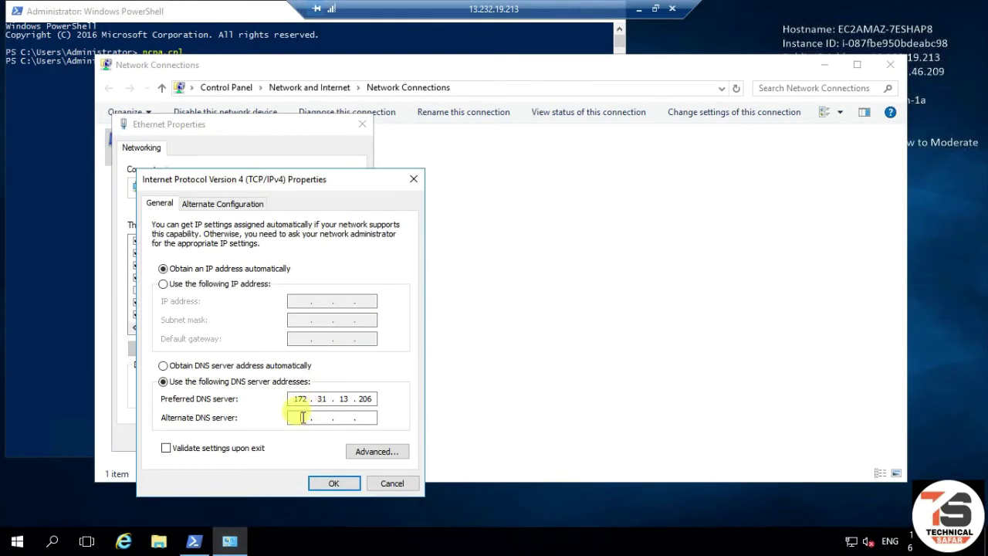
click(302, 417)
key(ctrl+v)
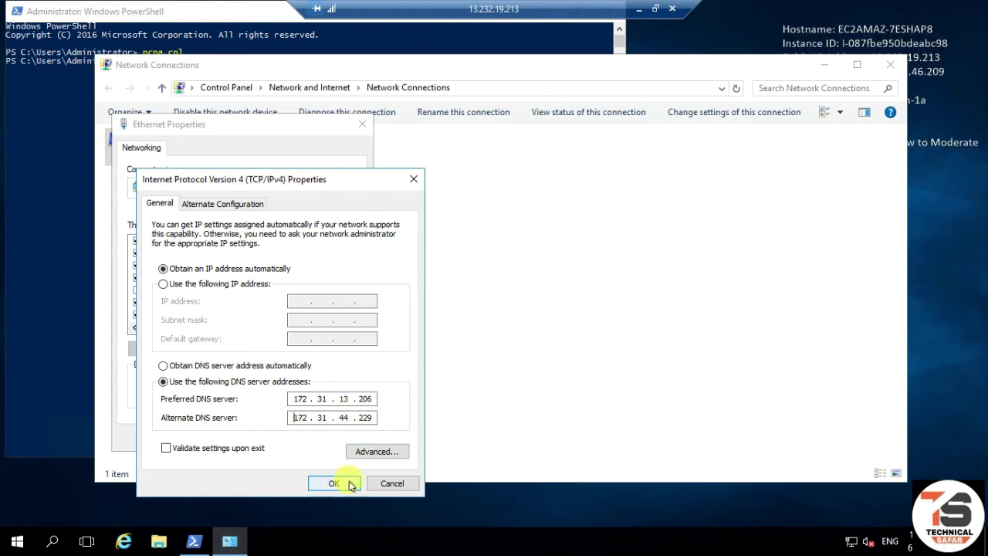
click(342, 482)
click(285, 439)
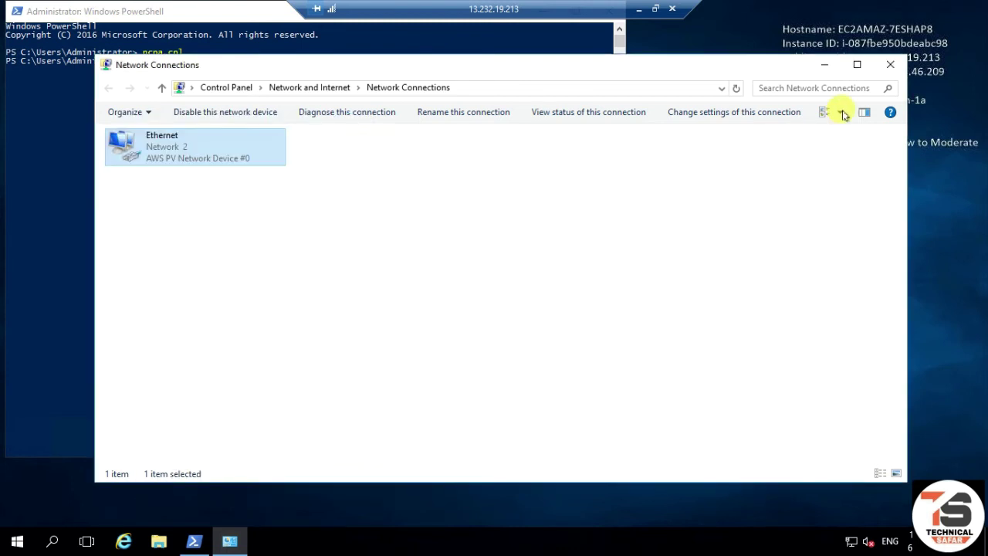
click(890, 64)
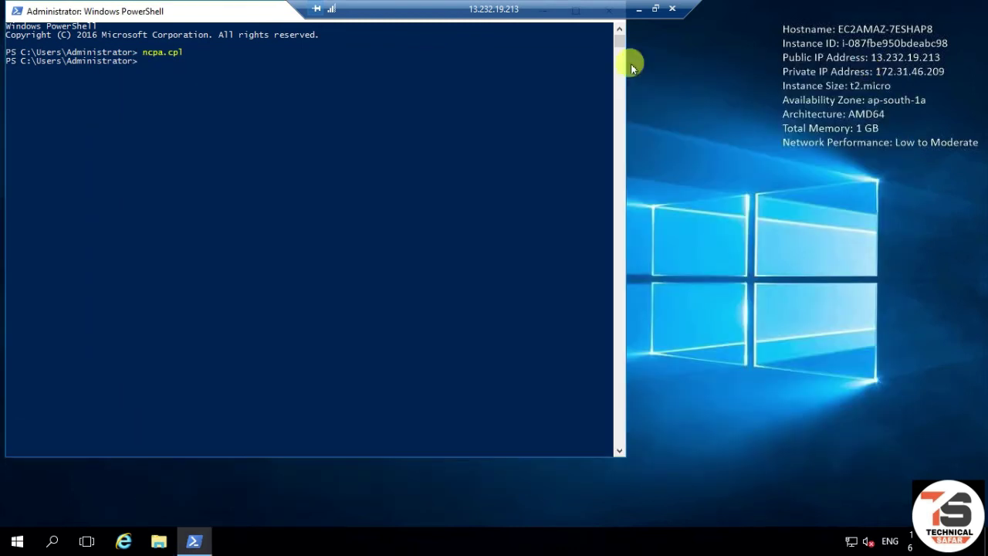
- Open the computer name and domain change dialog from This PC's system properties
drag(198, 10, 327, 116)
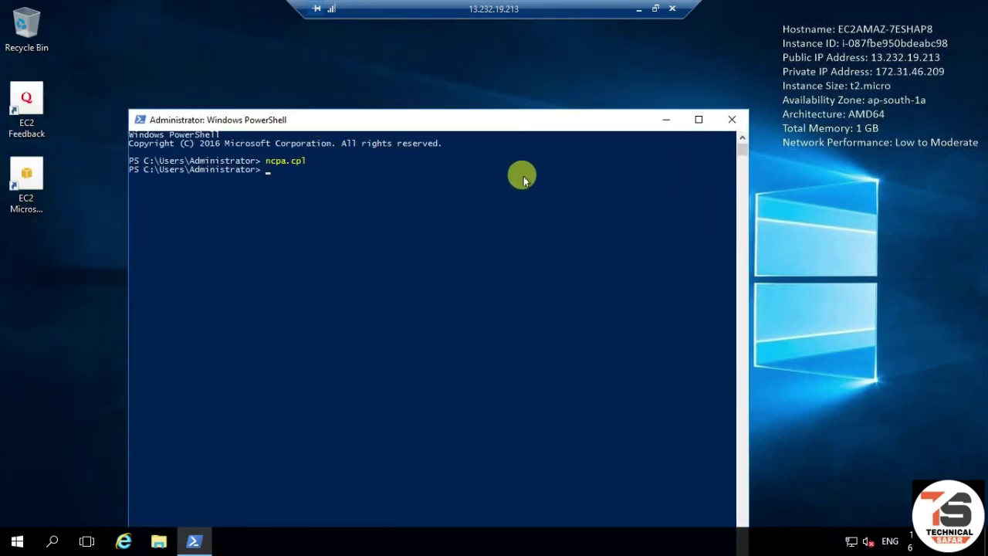
click(160, 541)
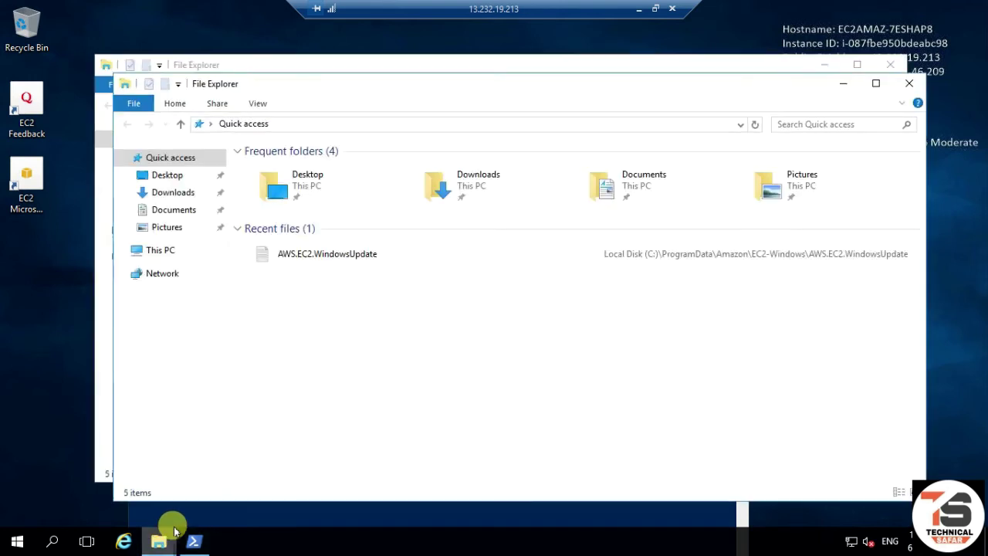
right_click(154, 249)
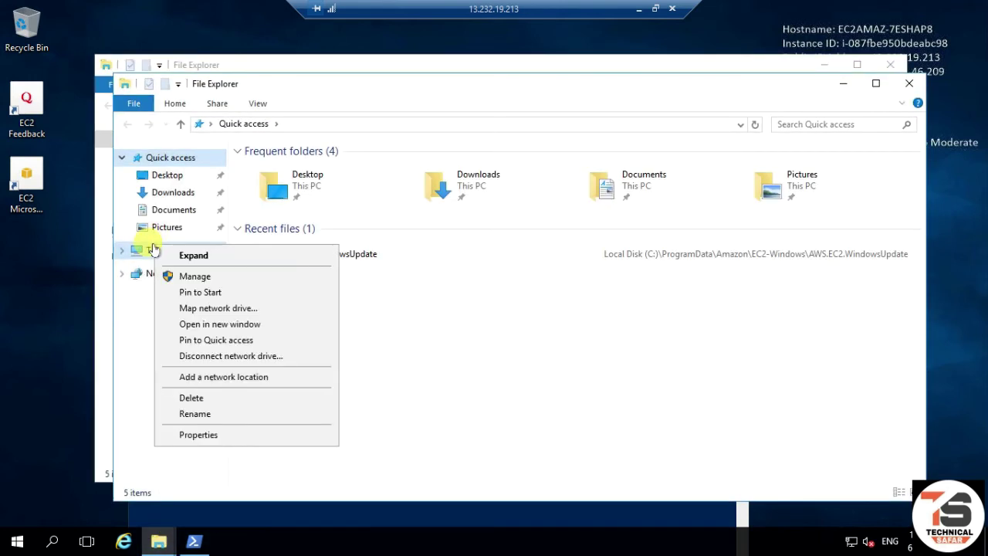
click(212, 437)
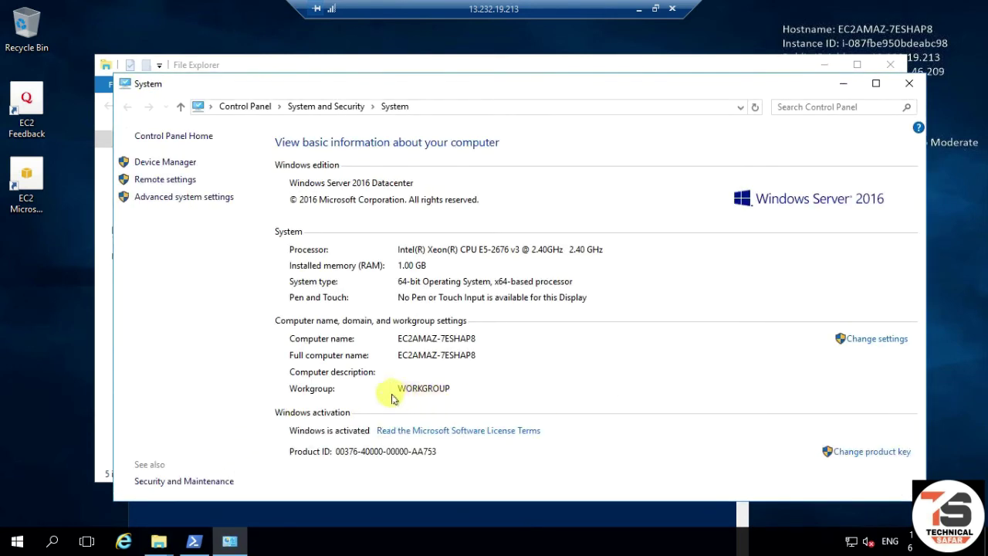
click(861, 344)
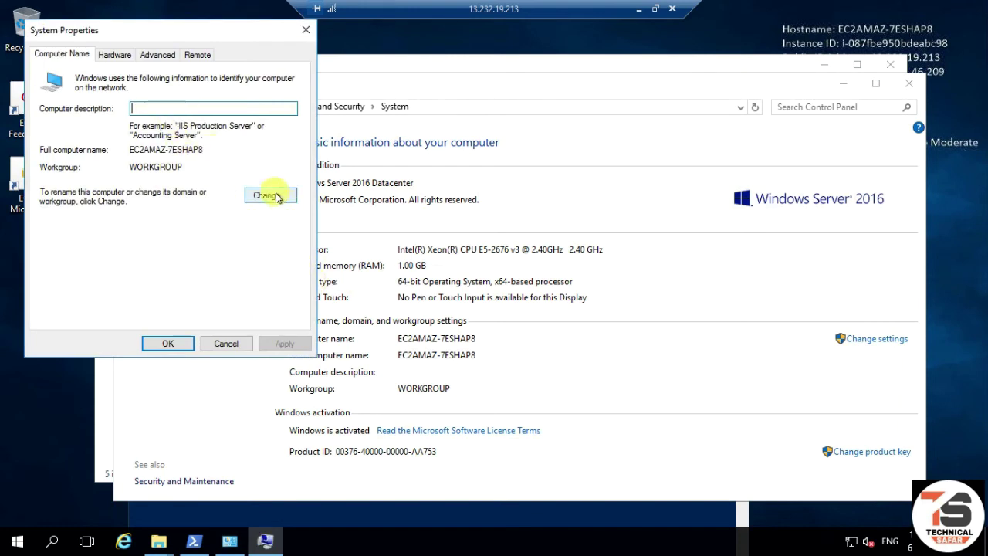
click(271, 196)
- Rename the computer to Server-1, join domain dhruv.com, and supply the domain admin credentials
text(Server-1)
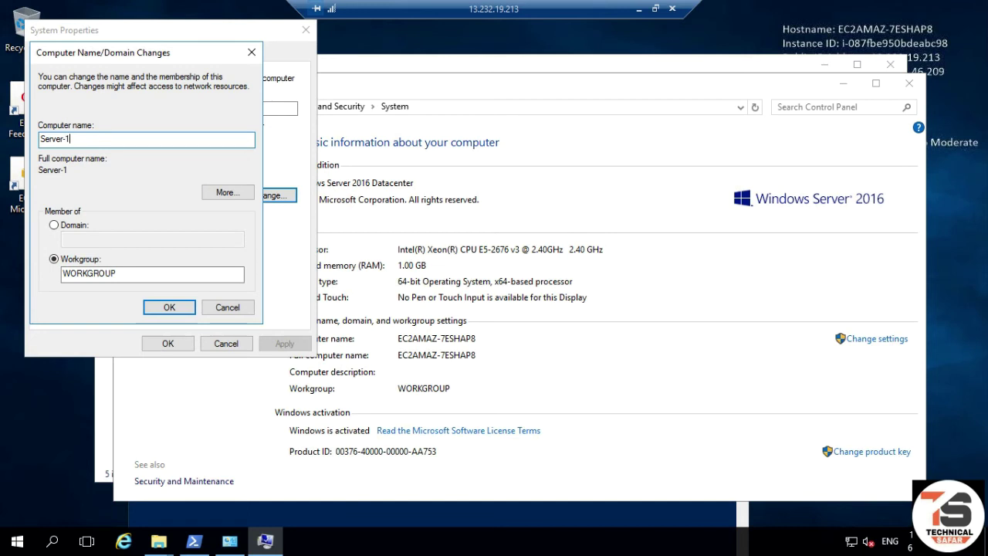
click(69, 225)
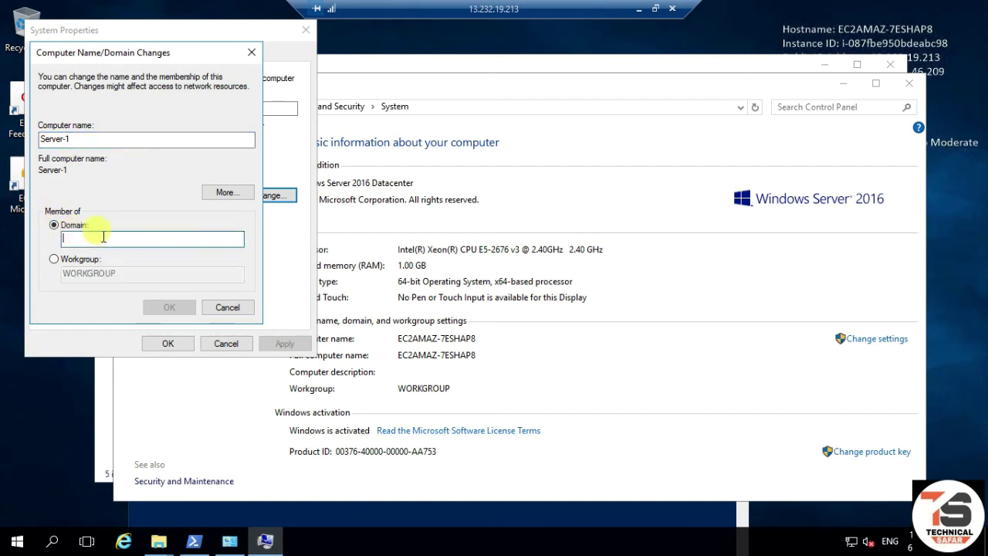
text(dhruv.com)
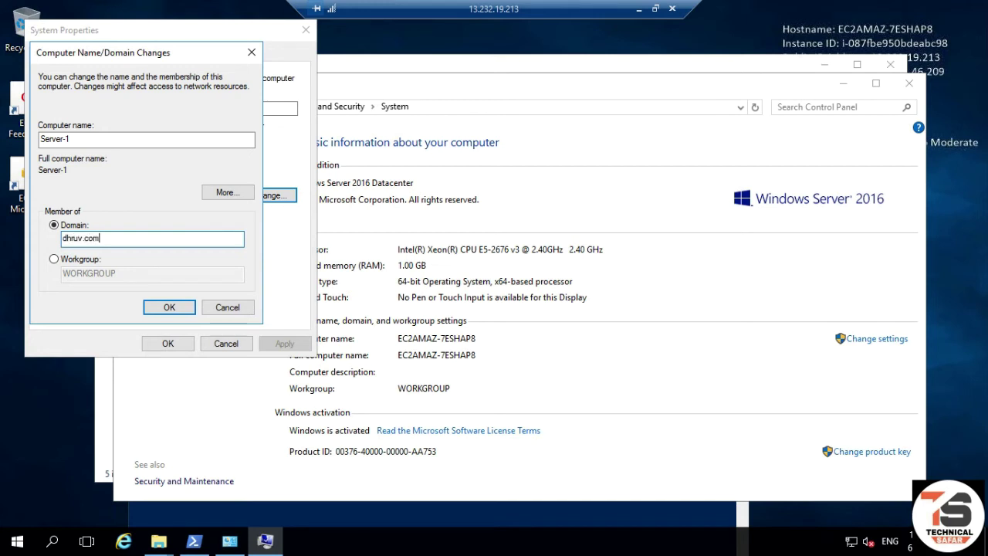
click(169, 301)
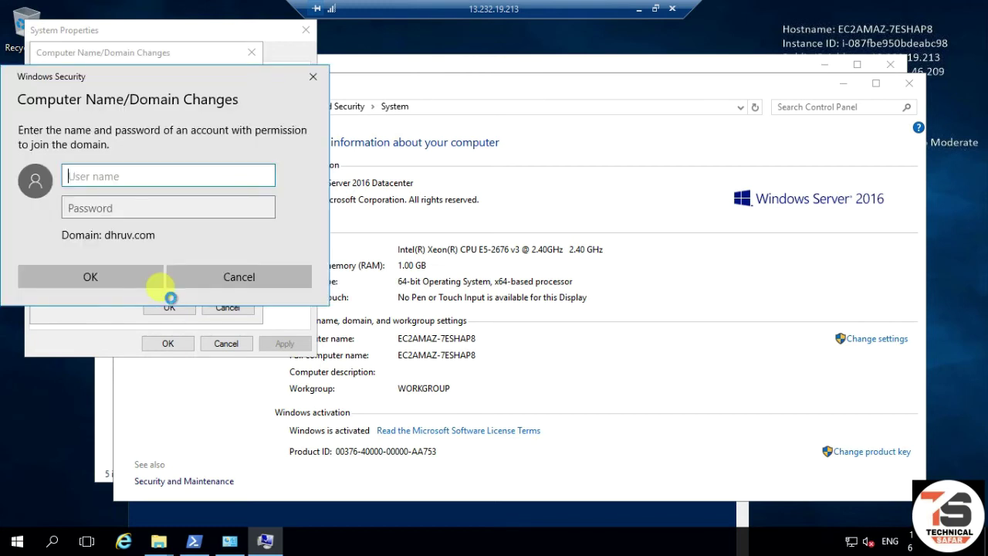
text(admi)
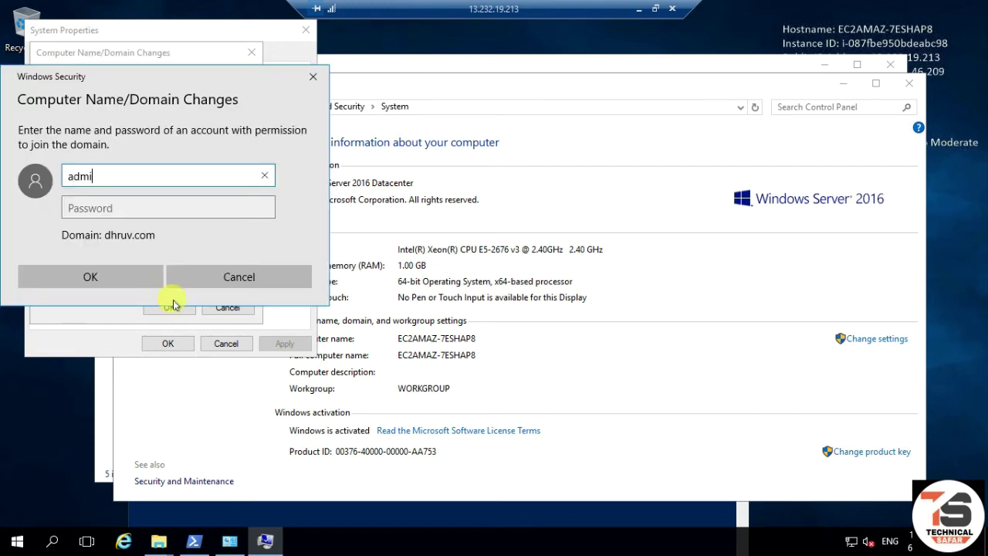
text(n)
key(Tab)
text(•)
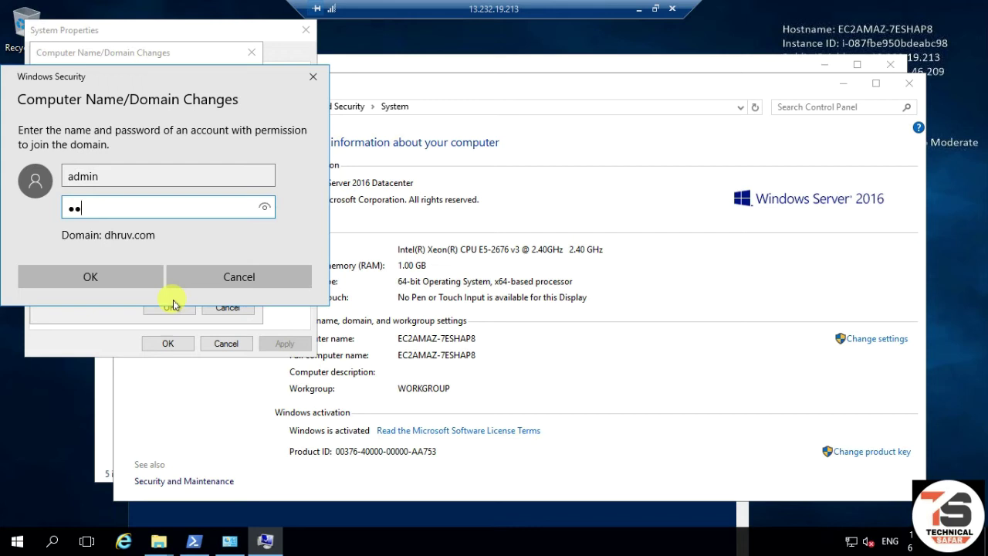
click(111, 276)
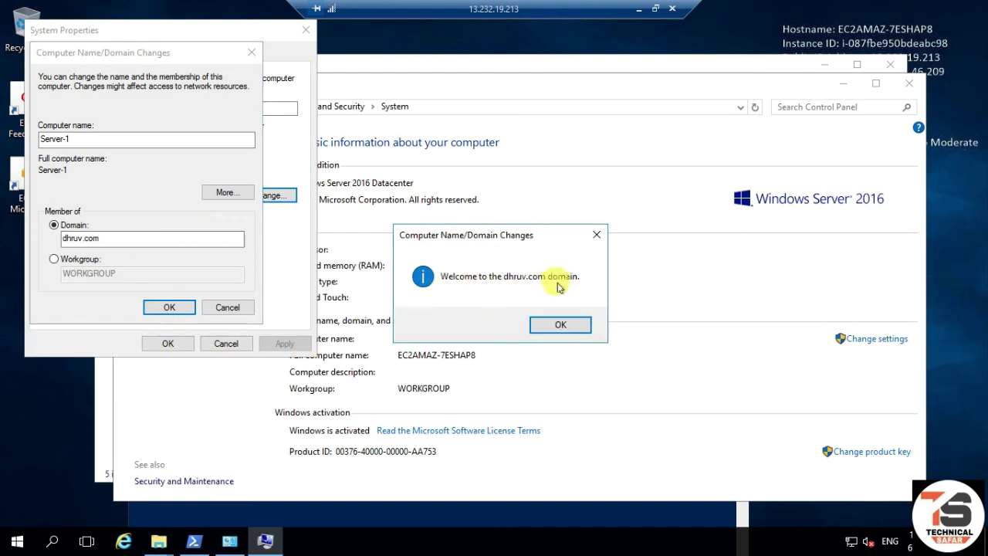
- Apply the domain join, restart the server now, and leave the remote session
click(557, 324)
click(169, 307)
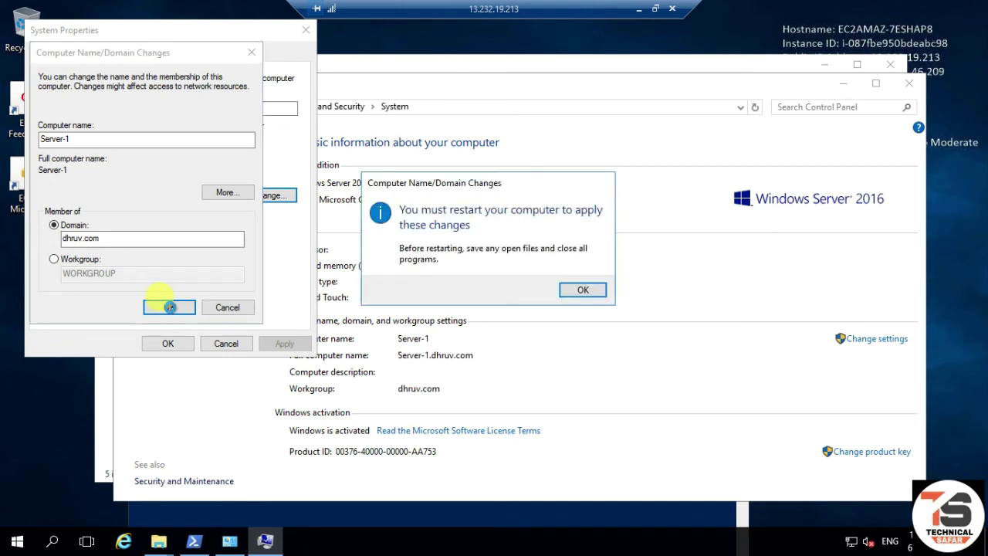
click(562, 290)
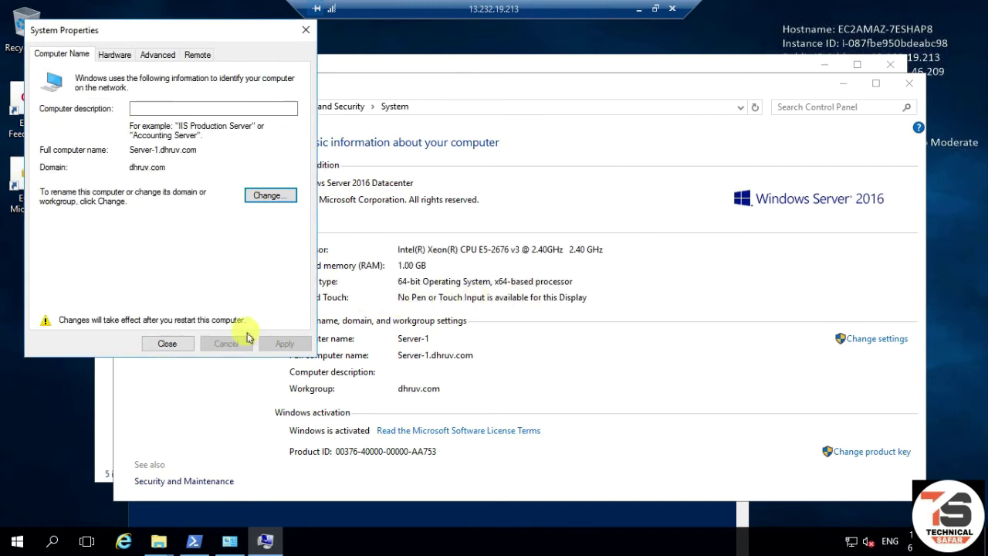
click(185, 343)
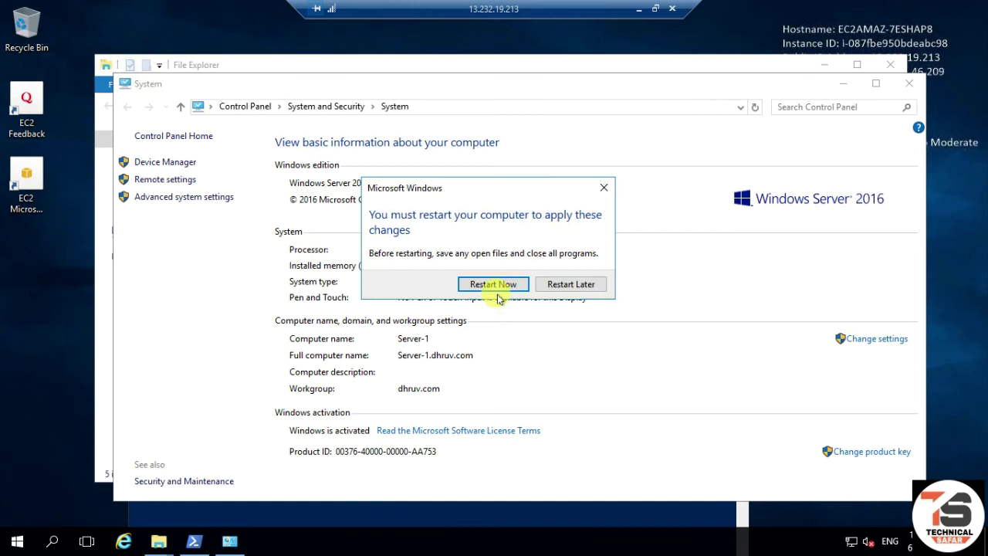
click(502, 284)
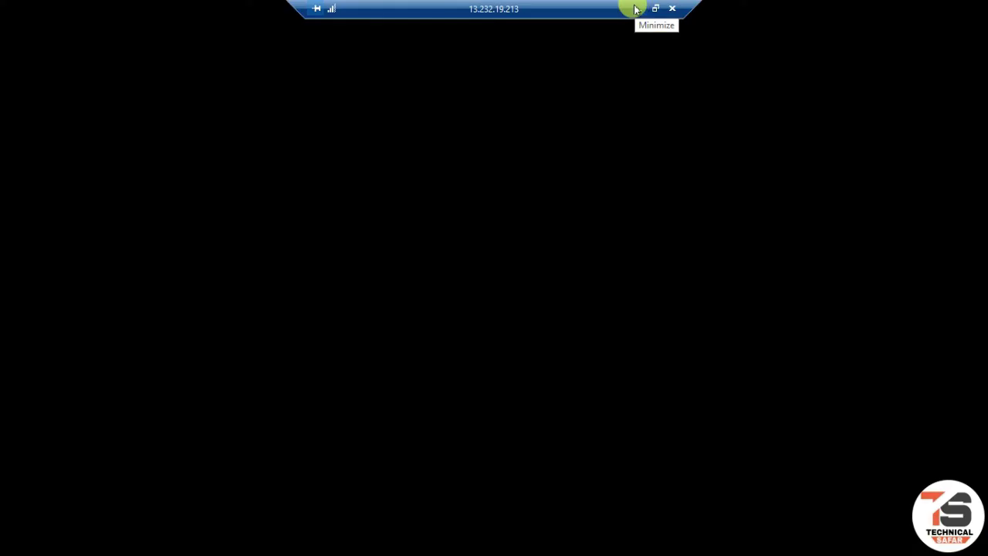
click(636, 10)
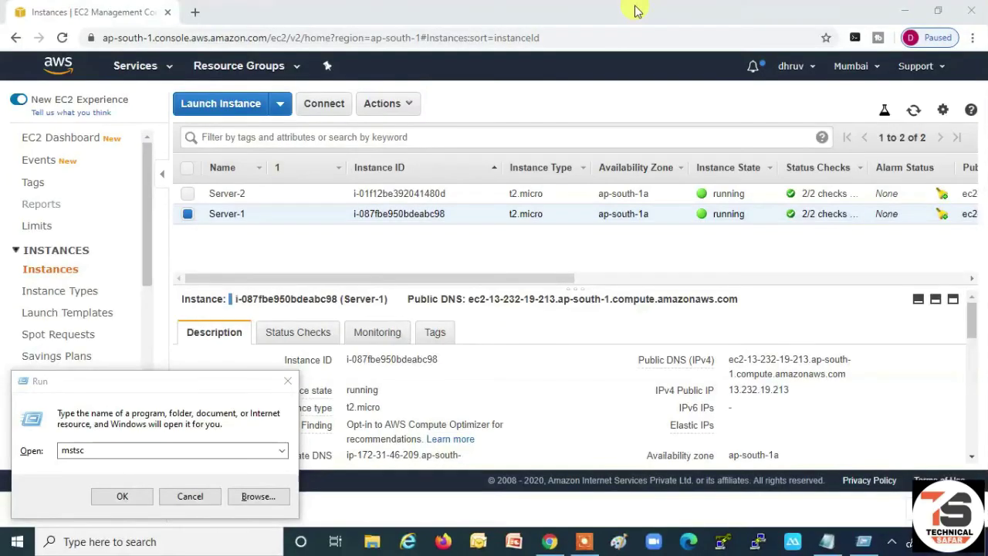
- Refresh the FSx file systems list to confirm TestFSx is still Creating, then switch to EC2
click(192, 496)
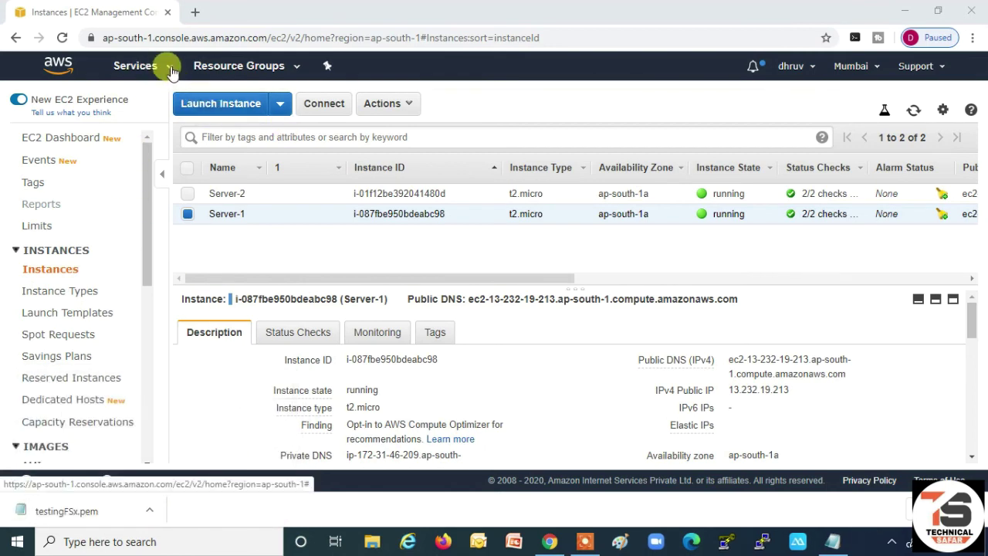
click(139, 66)
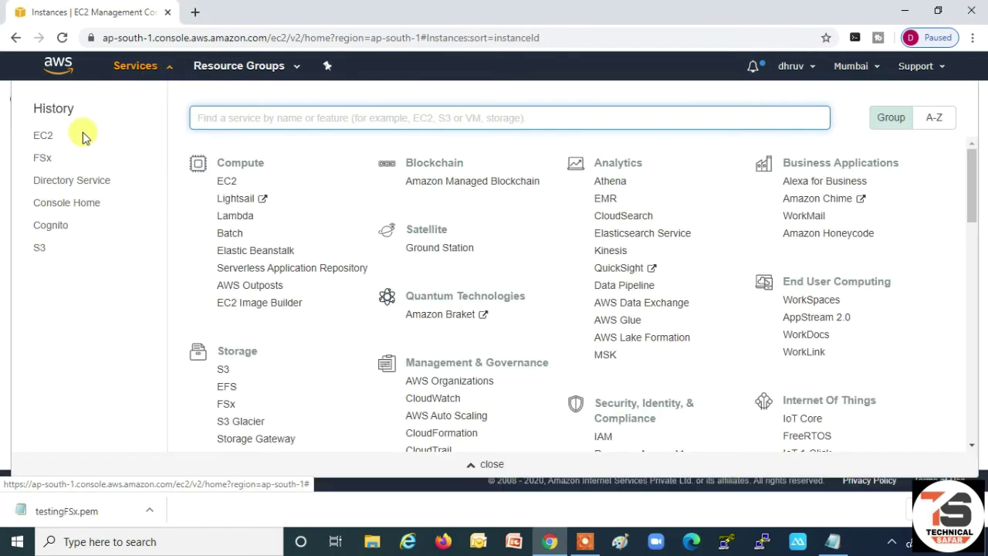
click(44, 159)
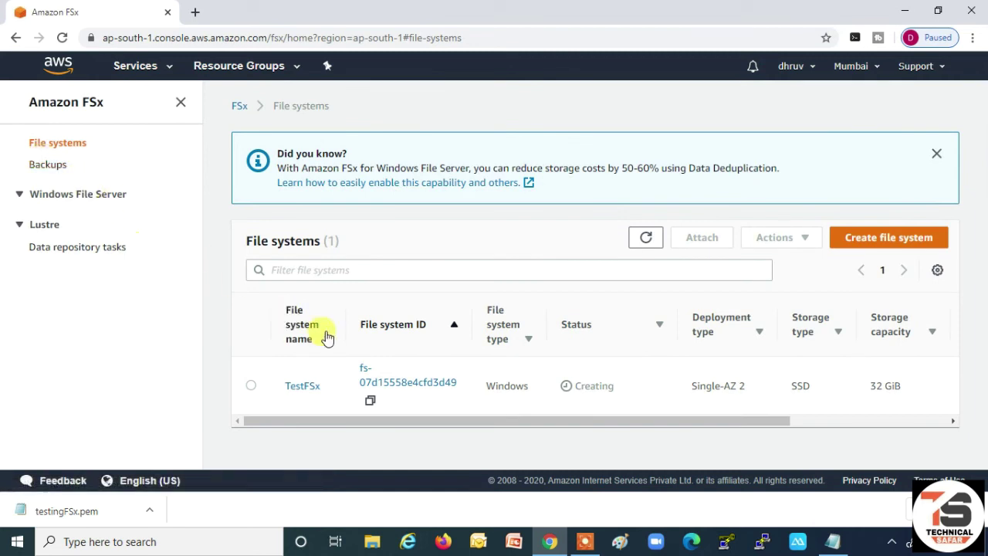
click(646, 239)
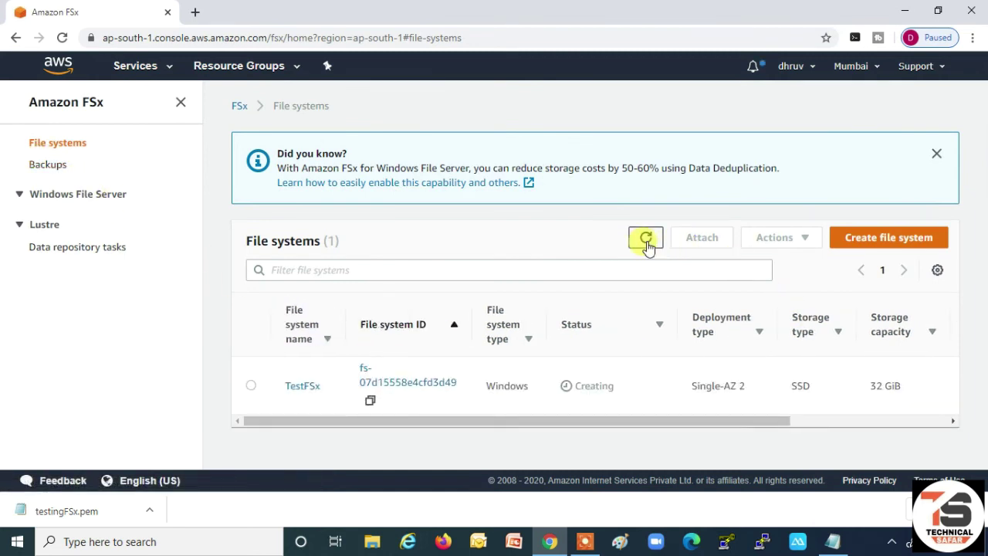
click(646, 241)
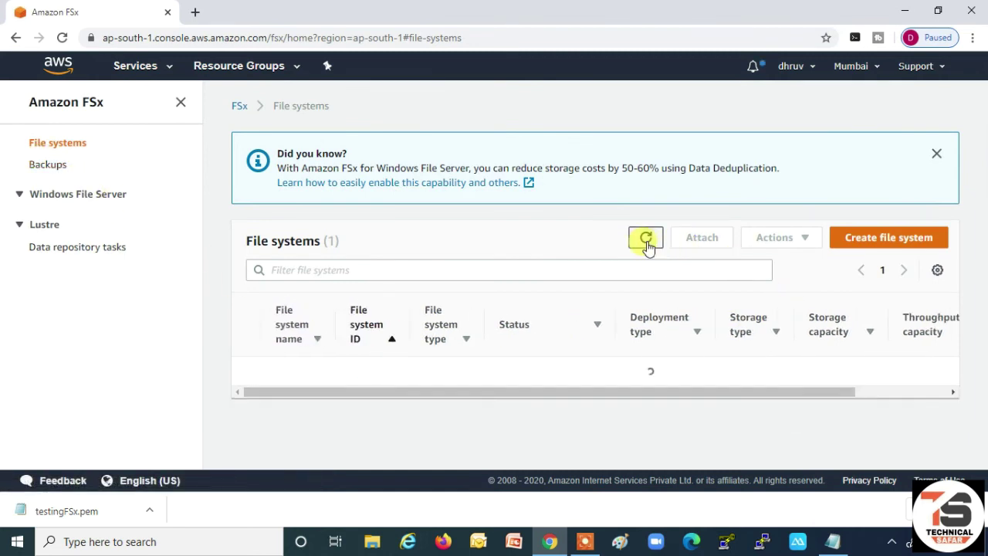
click(155, 66)
click(40, 159)
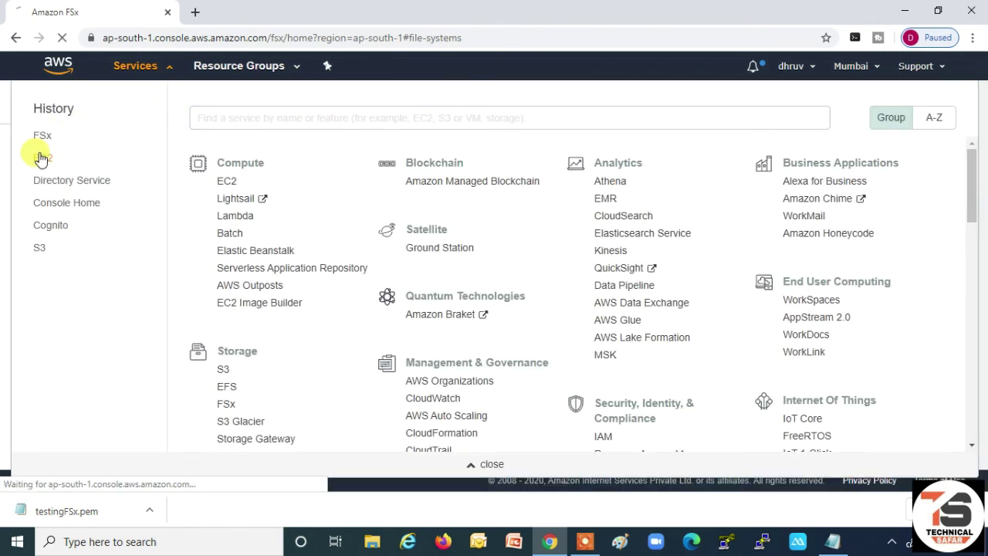
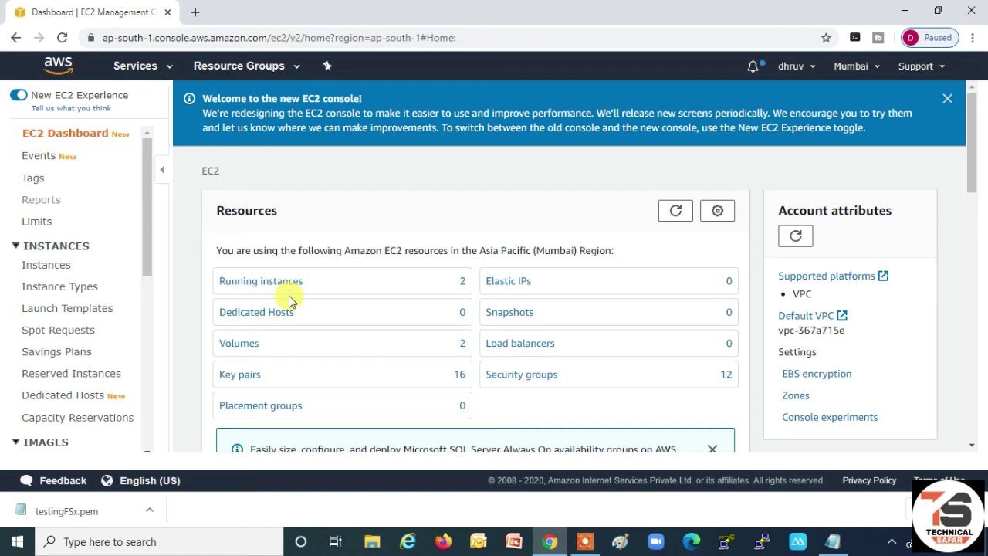
- Copy Server-1's public IP 13.232.19.213 from EC2 Instances into Notepad after a 'Server-1==>' label
click(41, 270)
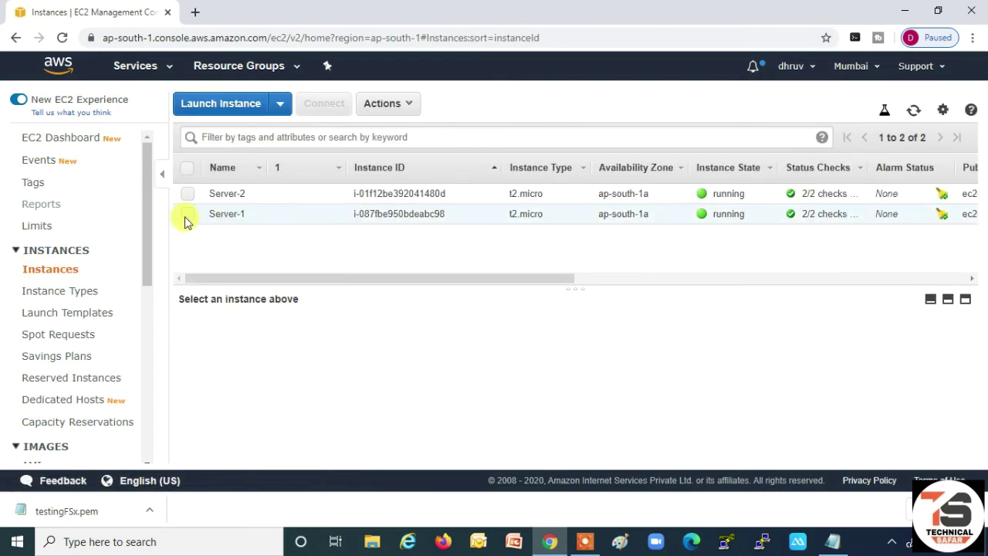
click(186, 220)
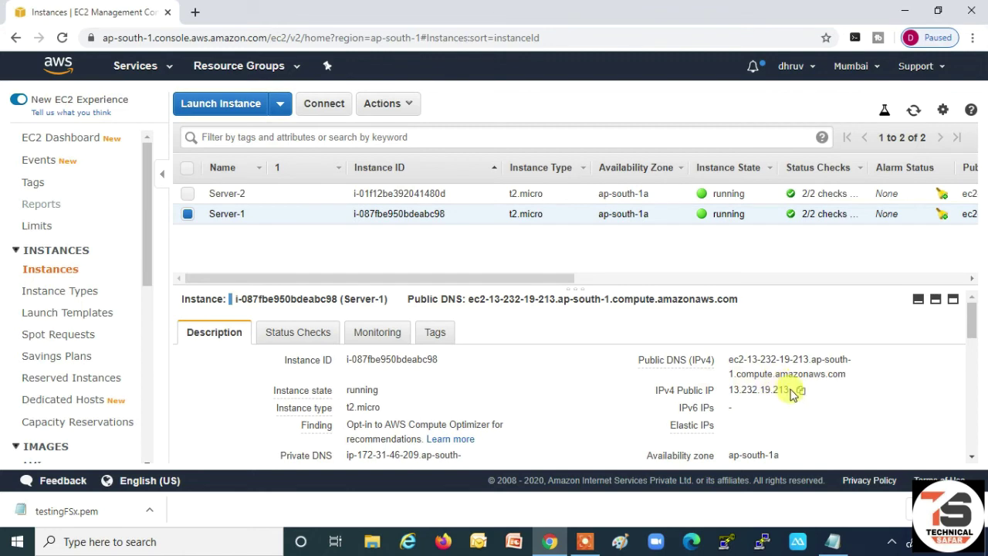
click(801, 391)
click(832, 541)
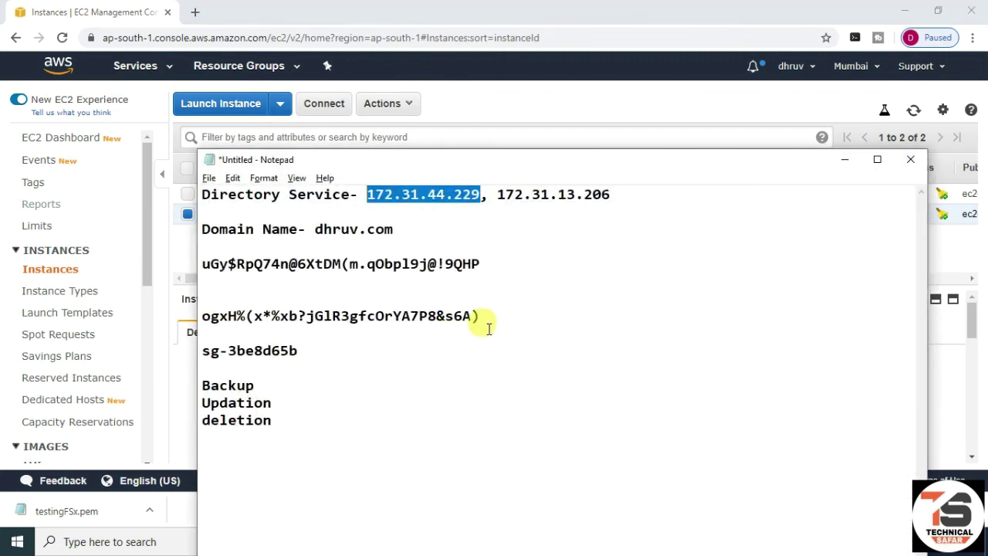
click(495, 321)
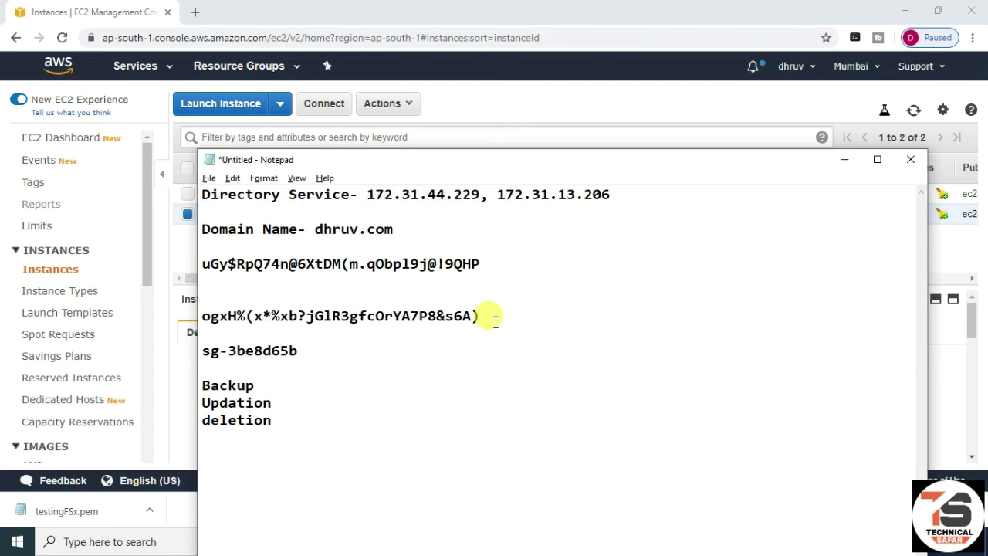
key(Return)
key(Return)
key(Return)
text(Ser)
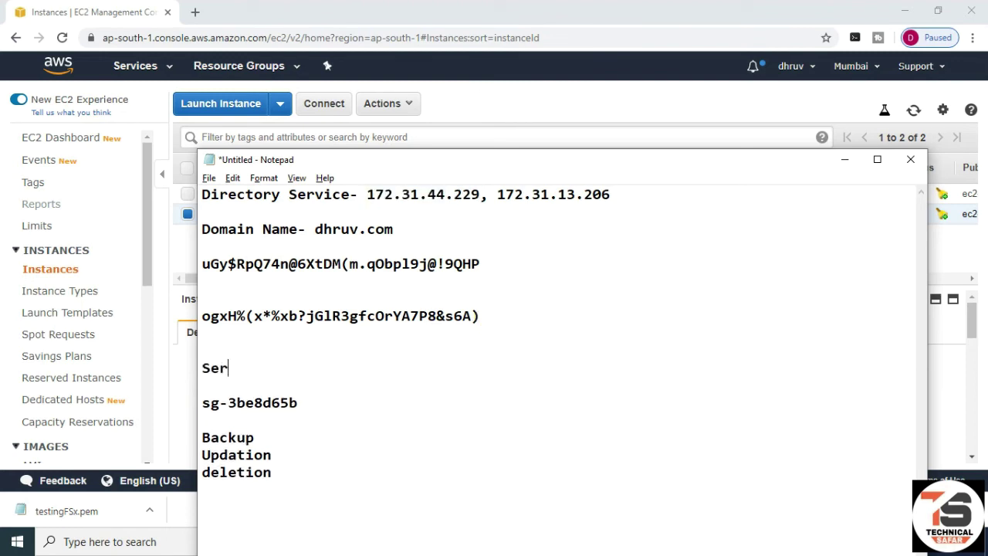
text(ver-1==>)
key(ctrl+v)
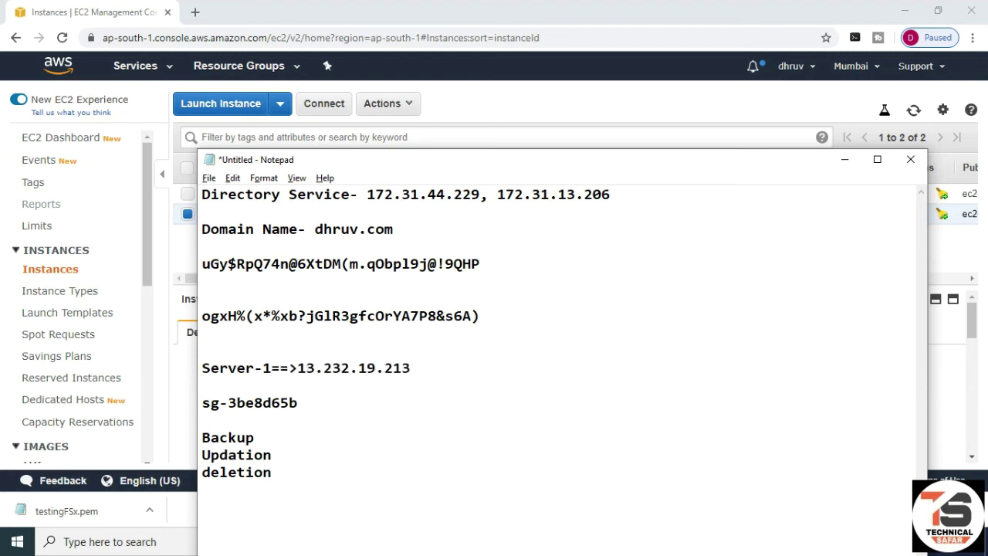
- Record Server-2's public IP 13.232.157.82 under a Server-2 label, then select Server-1's IP
key(Return)
text(Serve)
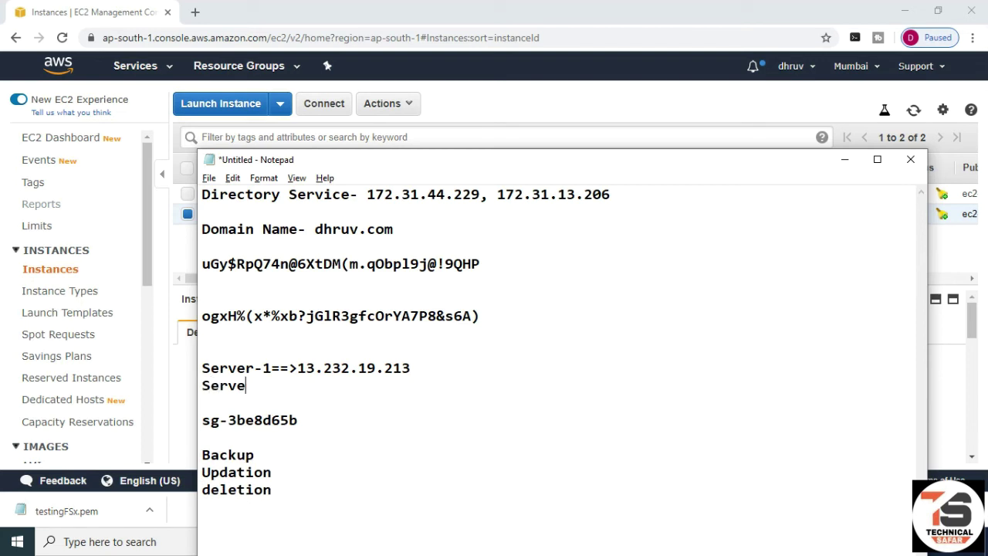
text(r-2==>)
click(845, 160)
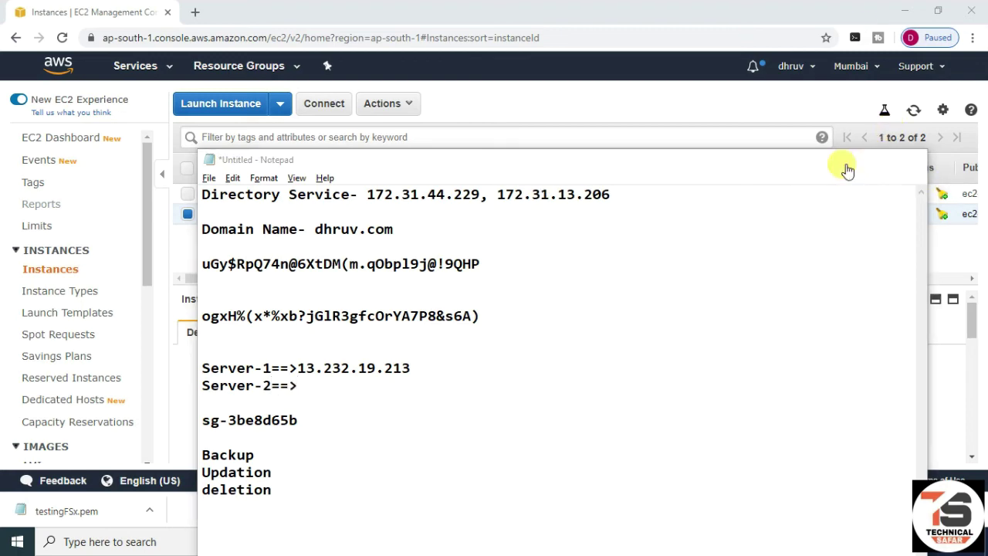
click(188, 194)
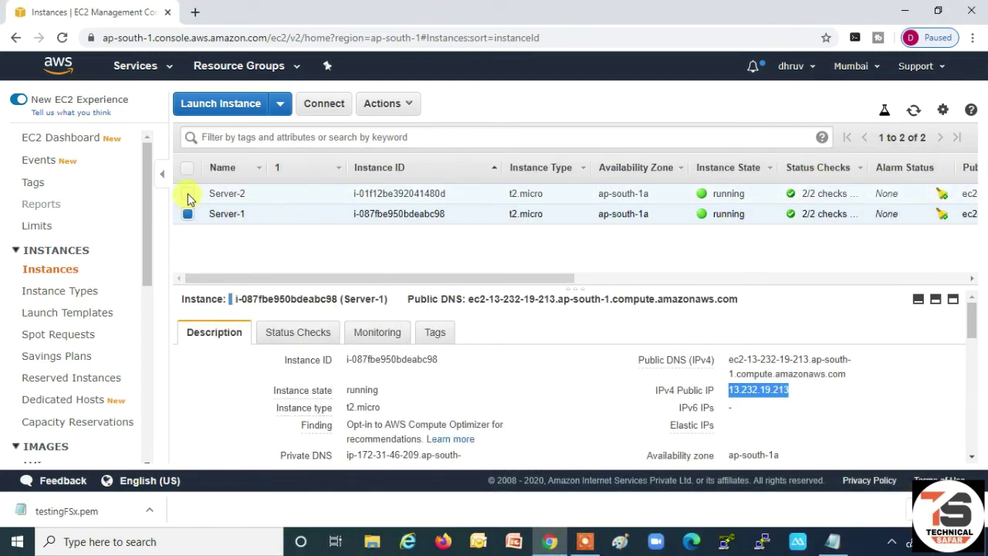
click(188, 214)
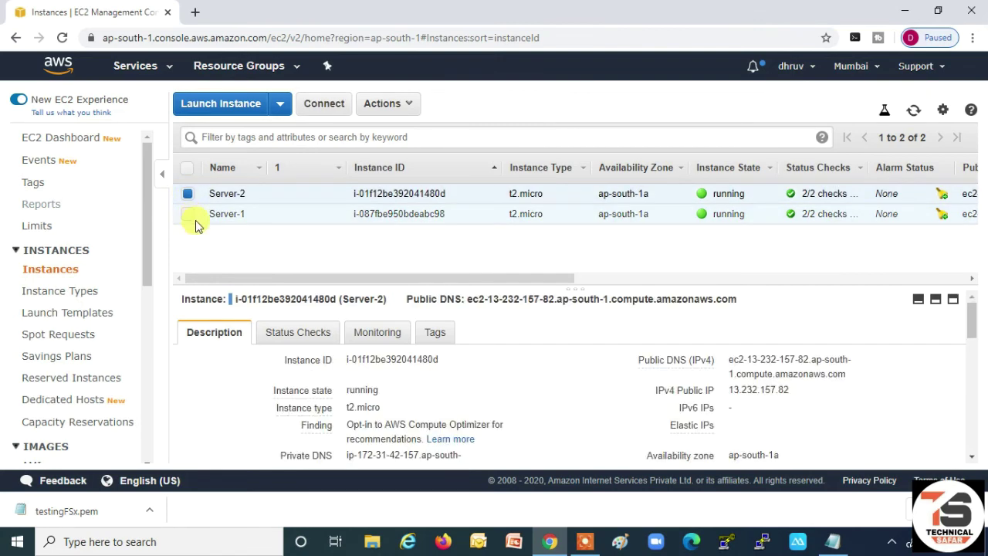
click(800, 391)
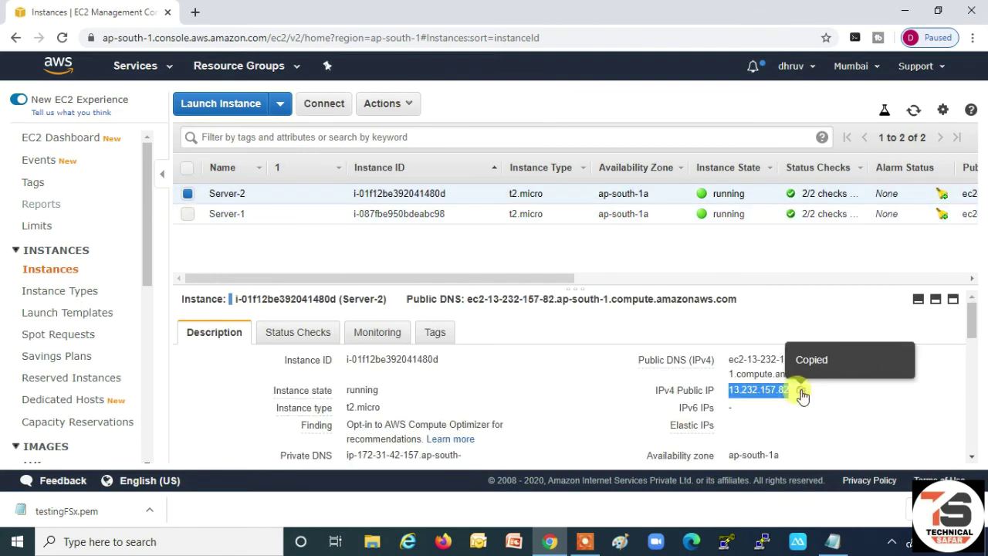
click(829, 539)
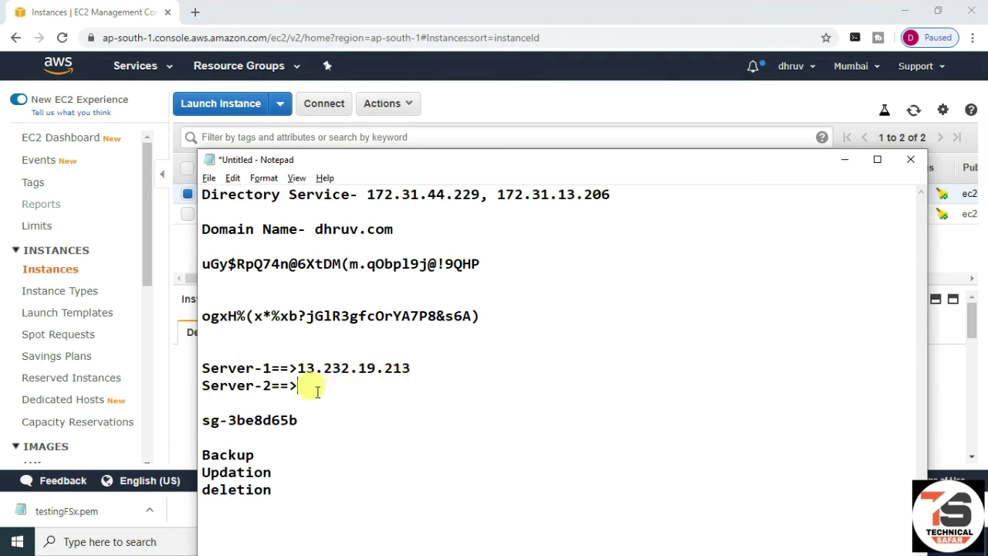
key(ctrl+v)
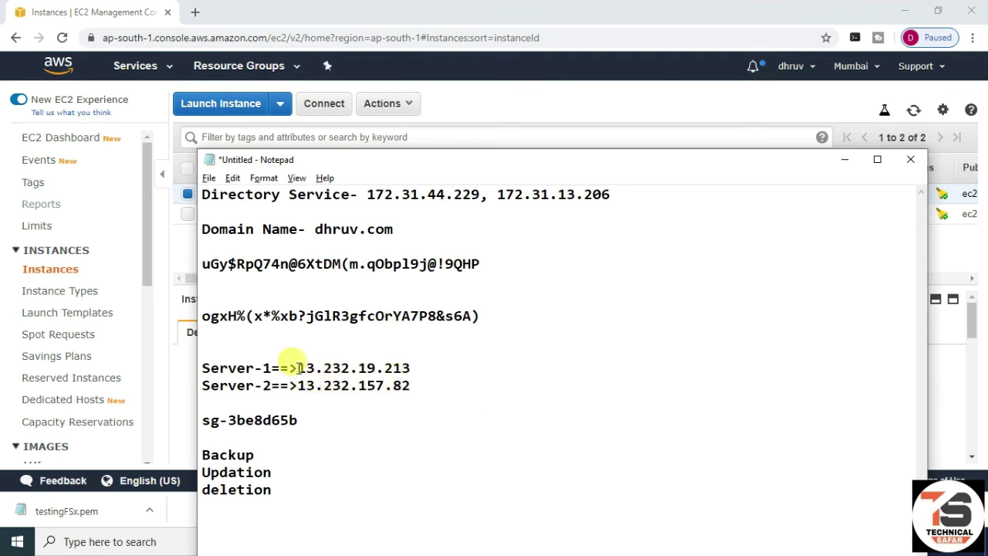
drag(298, 368, 424, 362)
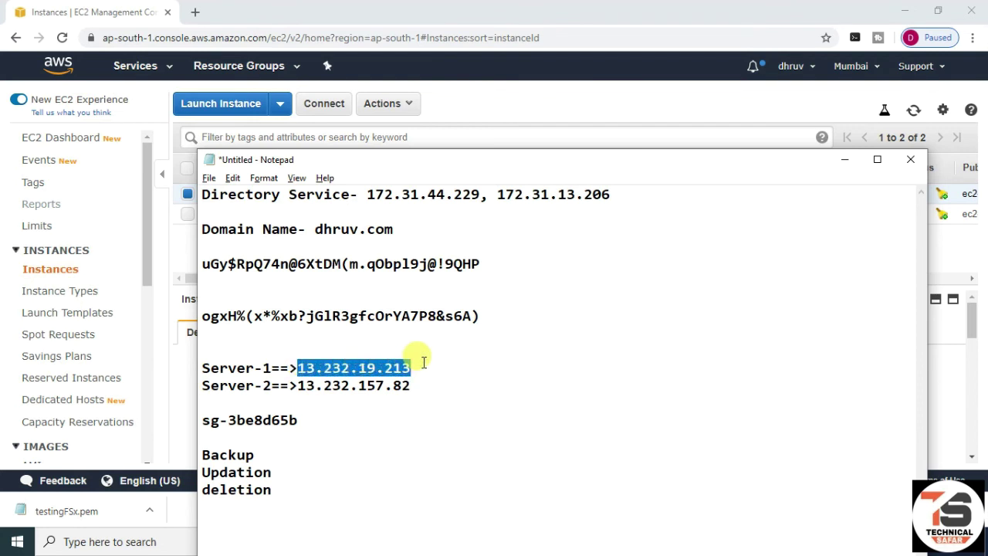
- Connect with Remote Desktop (mstsc) to 13.232.19.213 using the domain admin account
key(super+r)
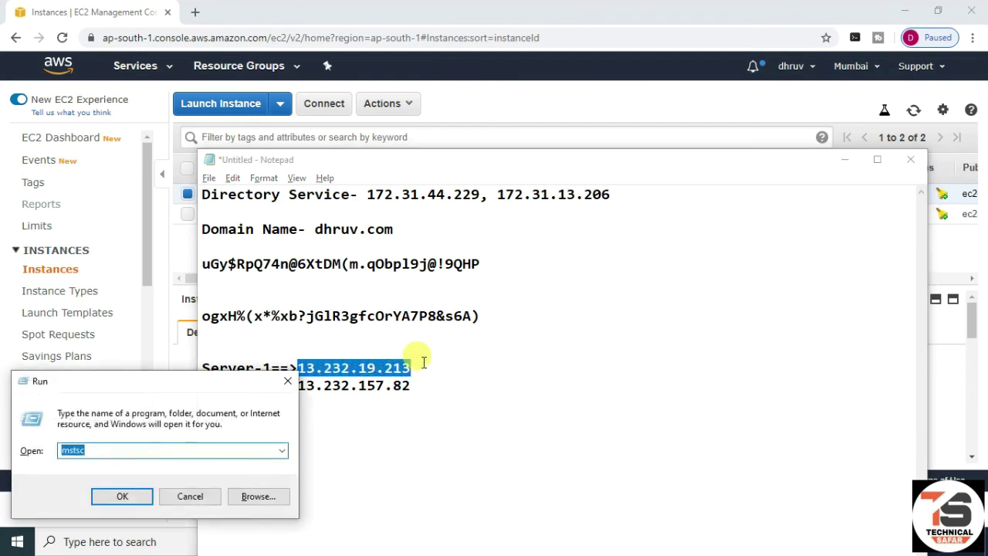
key(Return)
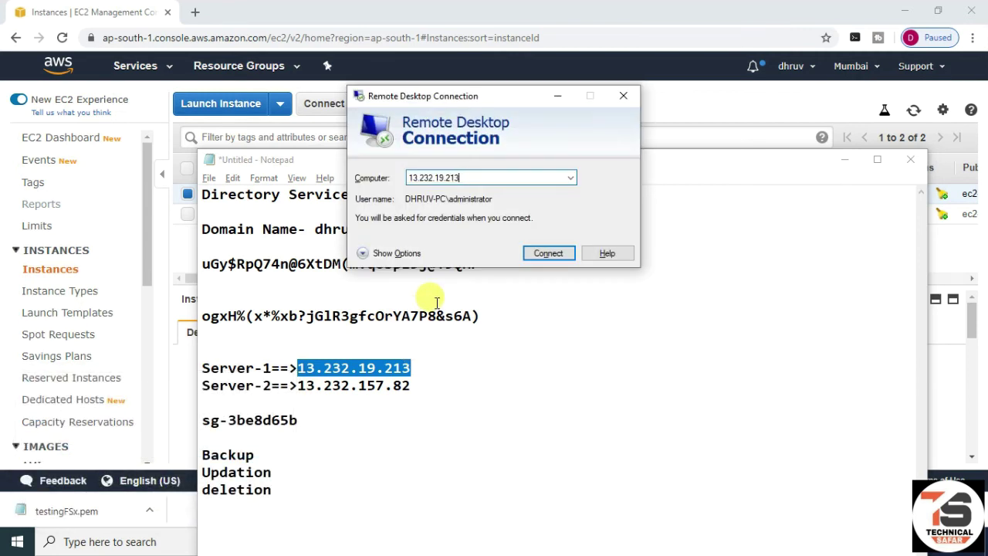
click(540, 258)
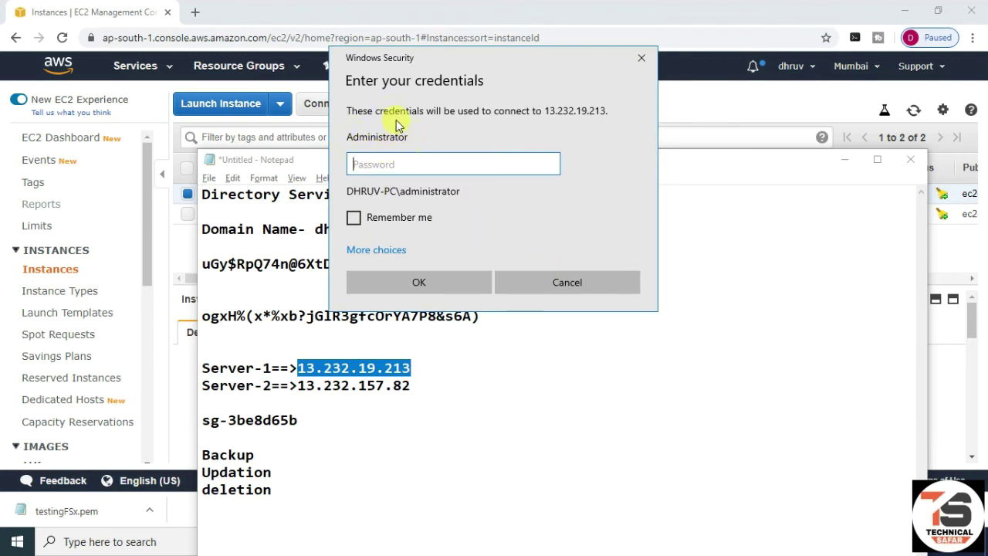
click(356, 252)
click(404, 328)
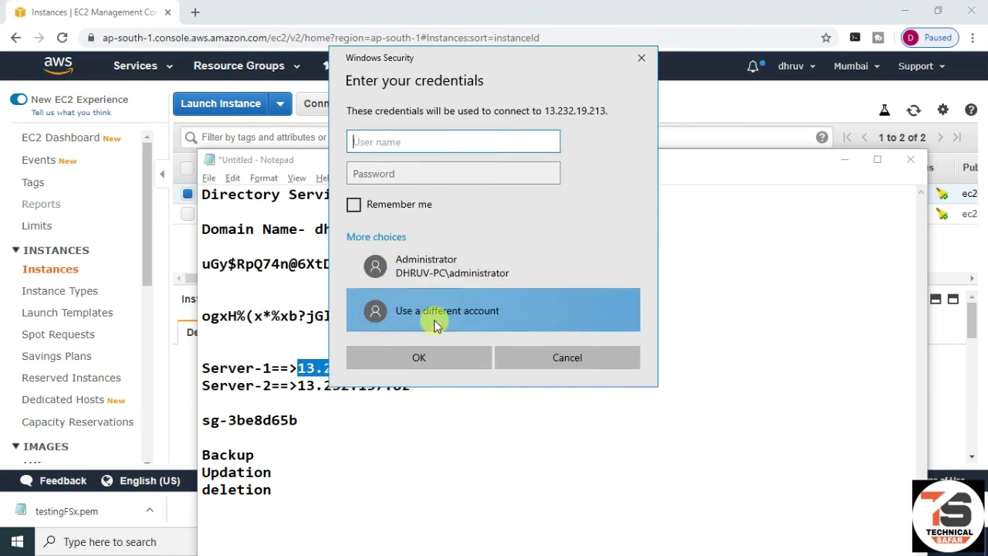
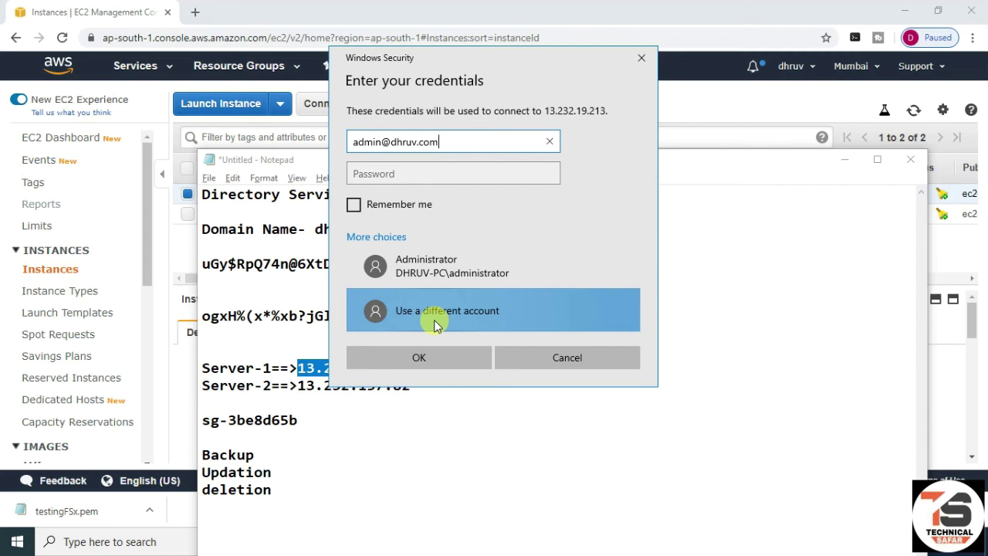
key(Tab)
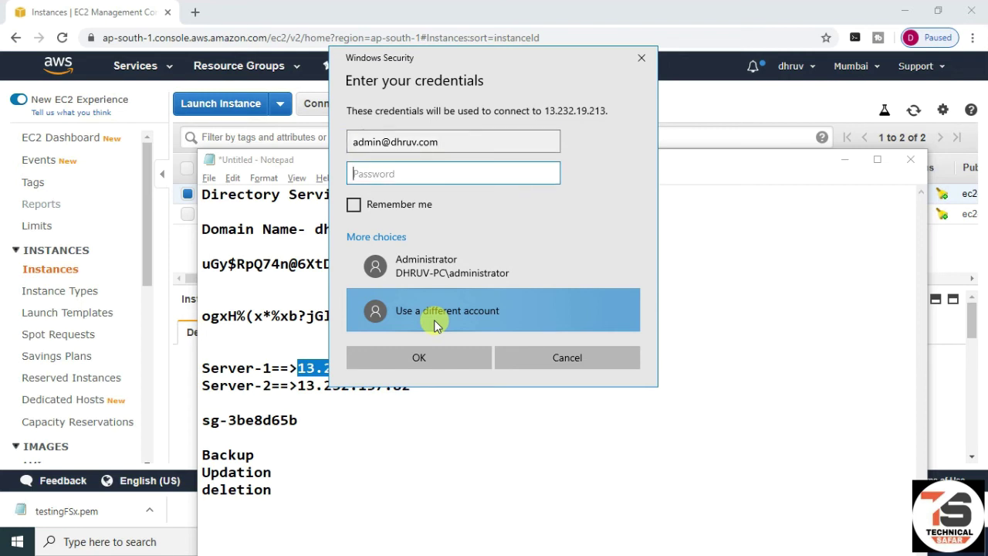
text(********)
key(Return)
- Accept the certificate warning, minimize the Server-1 session, and select Server-2's IP in Notepad
key(Left)
key(Return)
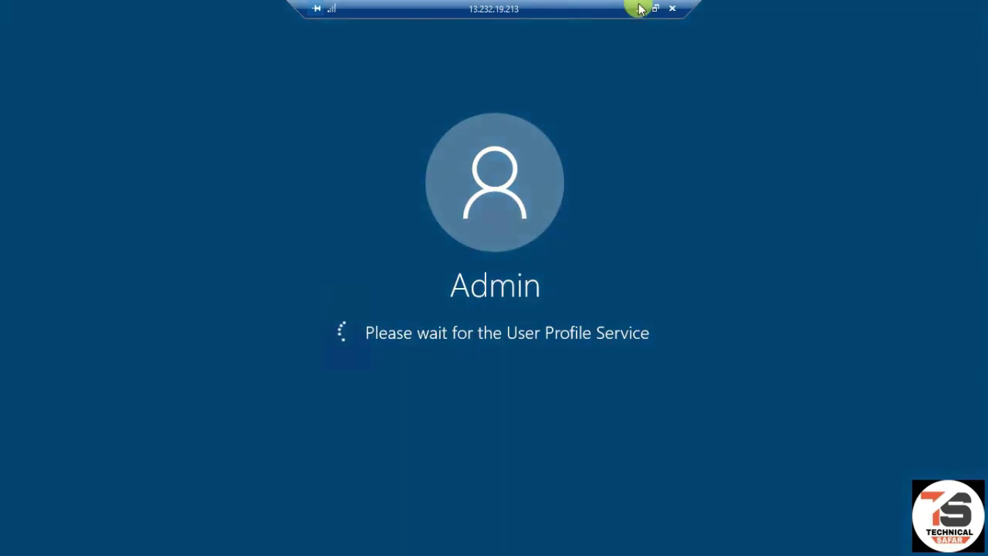
click(640, 9)
drag(297, 385, 418, 386)
key(ctrl+c)
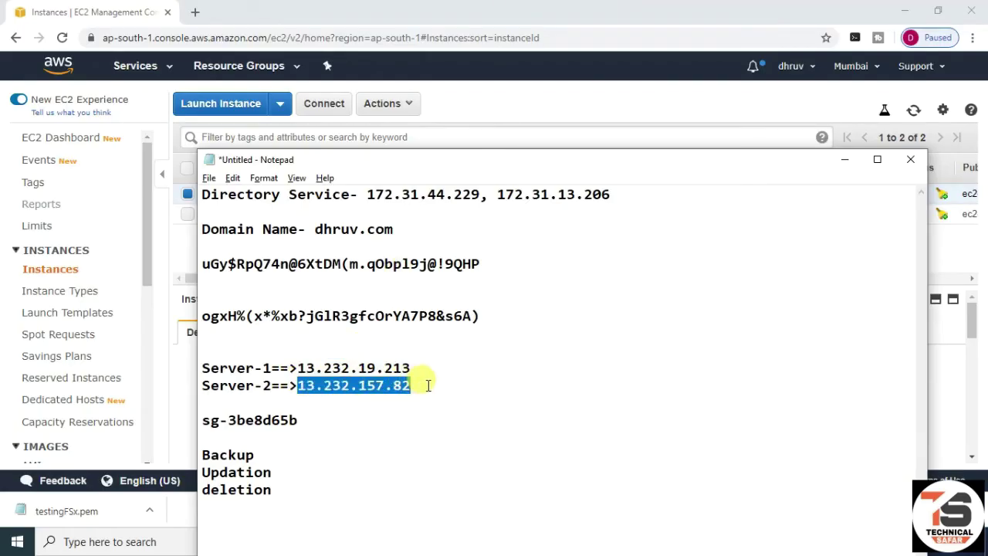
- Open a Remote Desktop connection to Server-2 at 13.232.157.82 with the domain admin account
key(super+r)
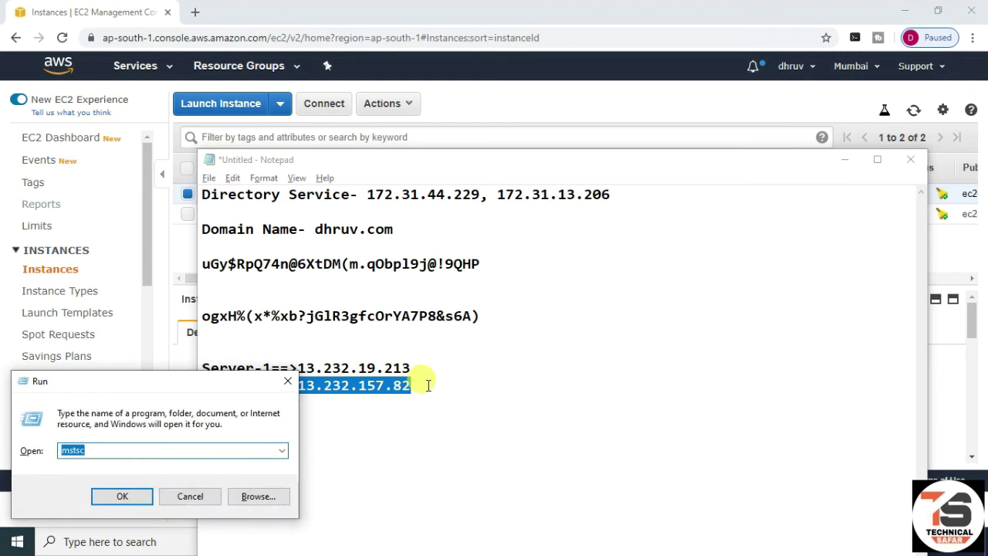
key(Return)
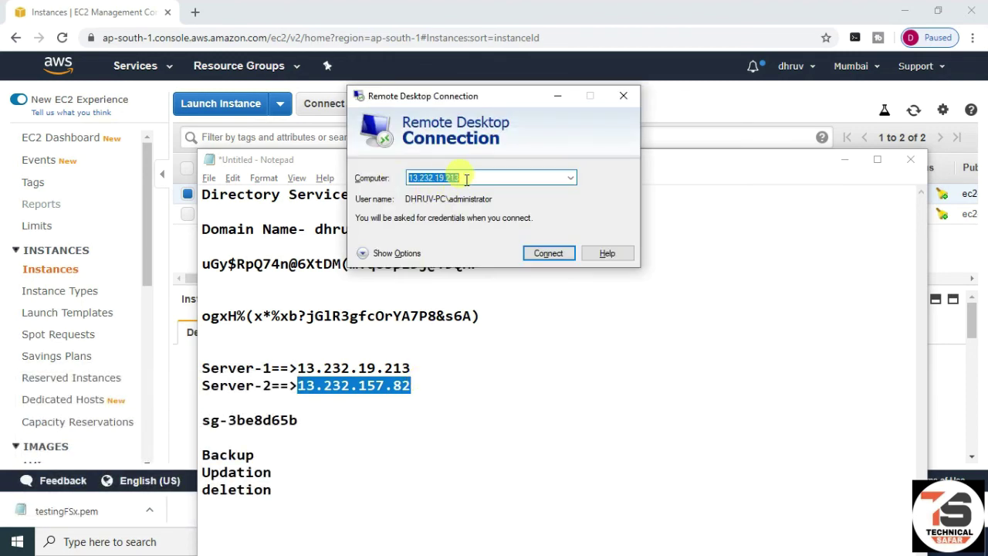
key(ctrl+v)
click(549, 254)
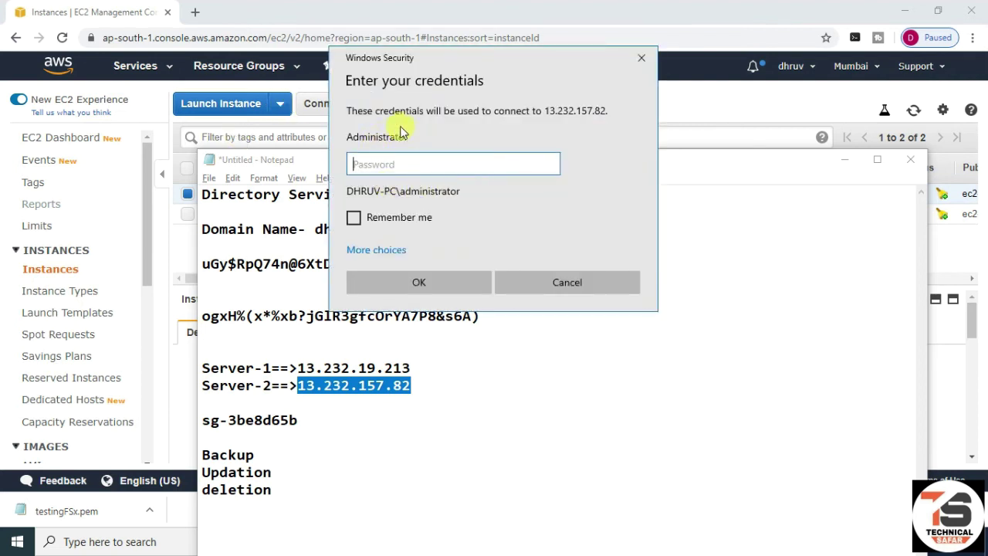
click(386, 247)
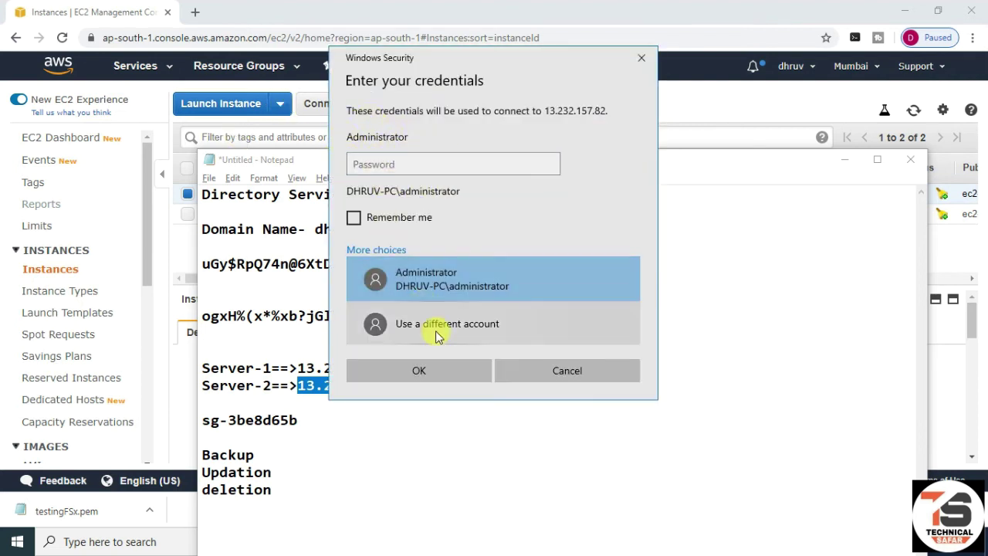
click(431, 326)
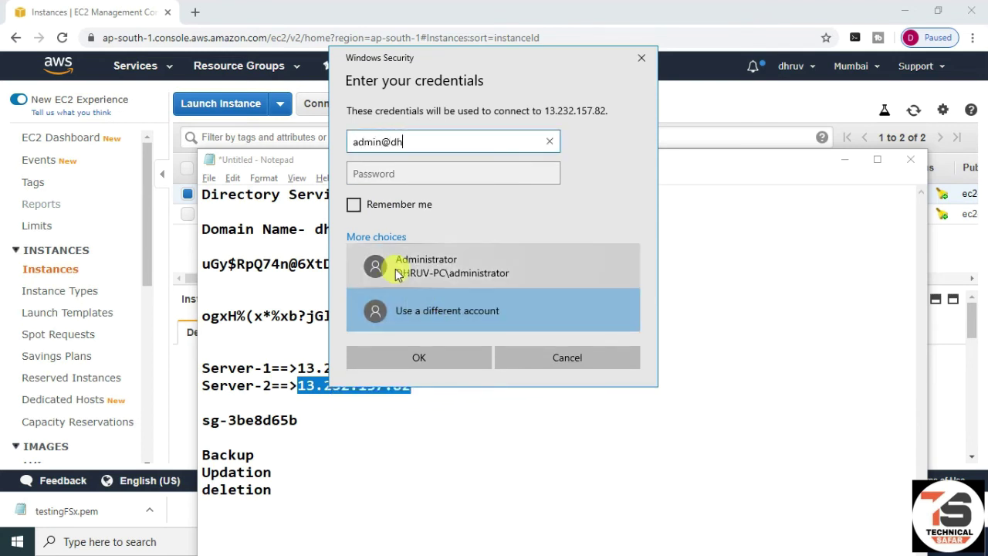
key(Tab)
text(u•••••••)
key(Return)
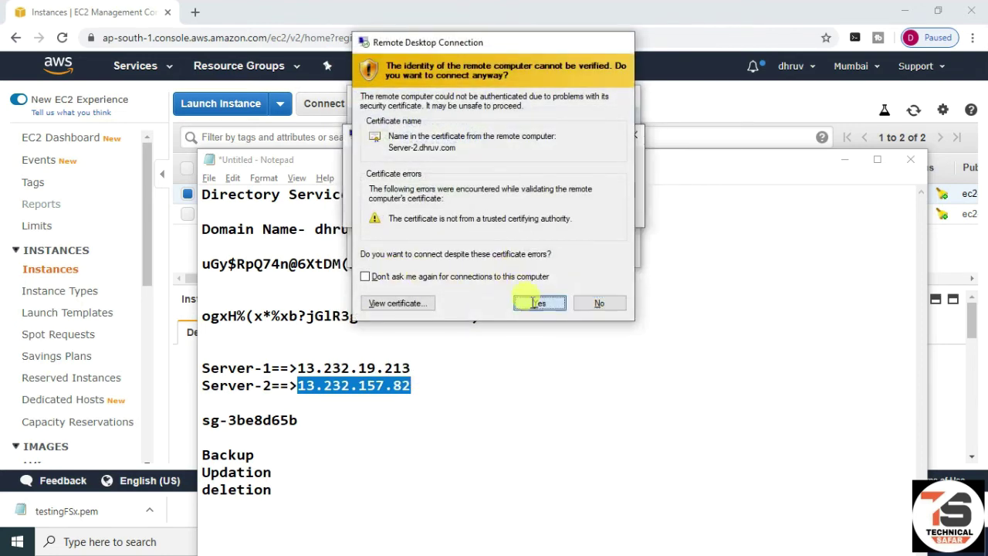
- Accept Server-2's certificate warning, minimize the session, and hide the Notepad notes
click(532, 302)
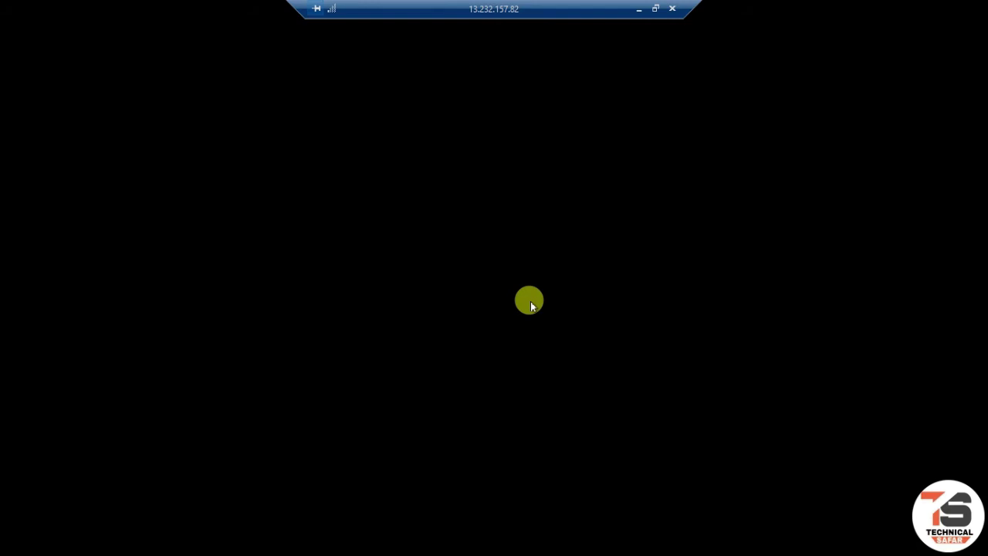
click(639, 10)
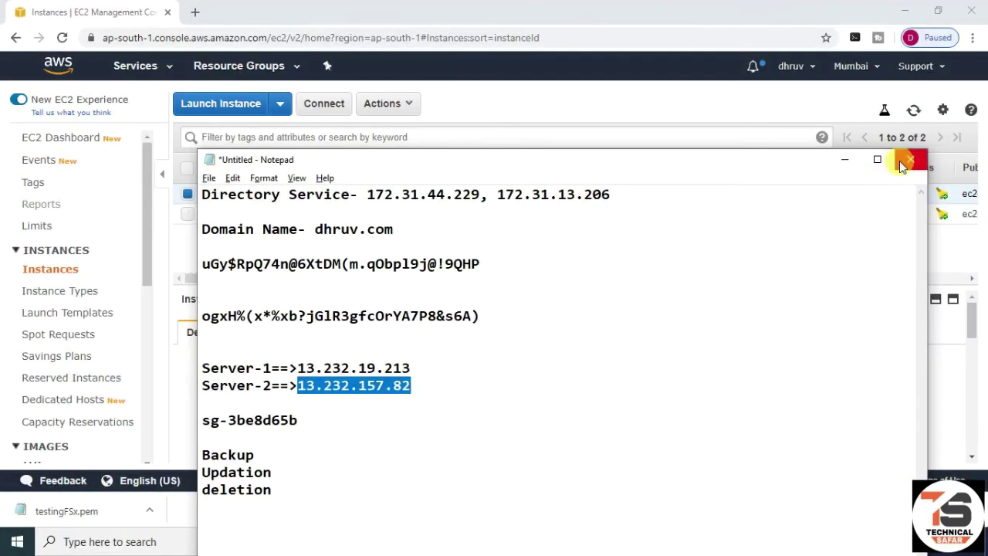
click(853, 166)
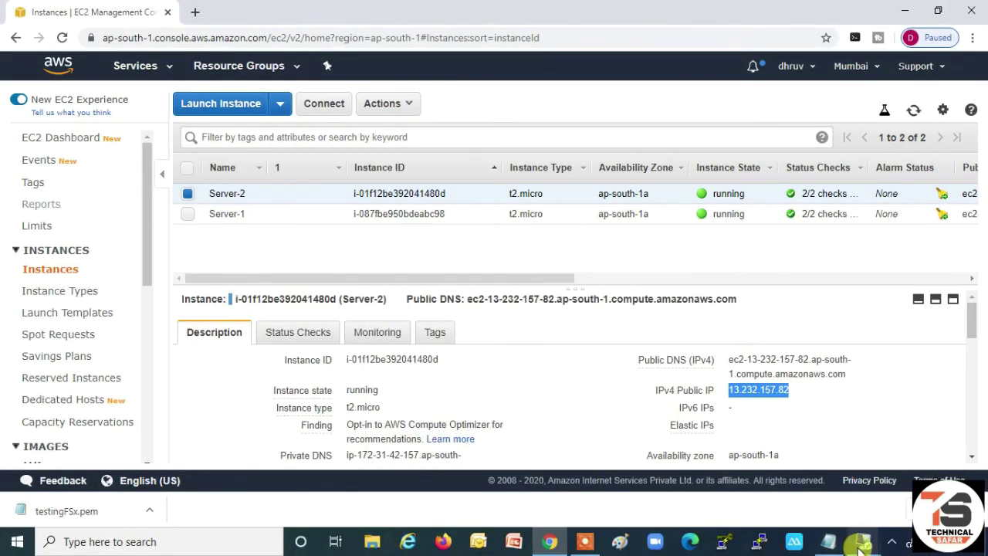
- Switch to the Server-1 session and launch Paint with mspaint
mouse_move(862, 548)
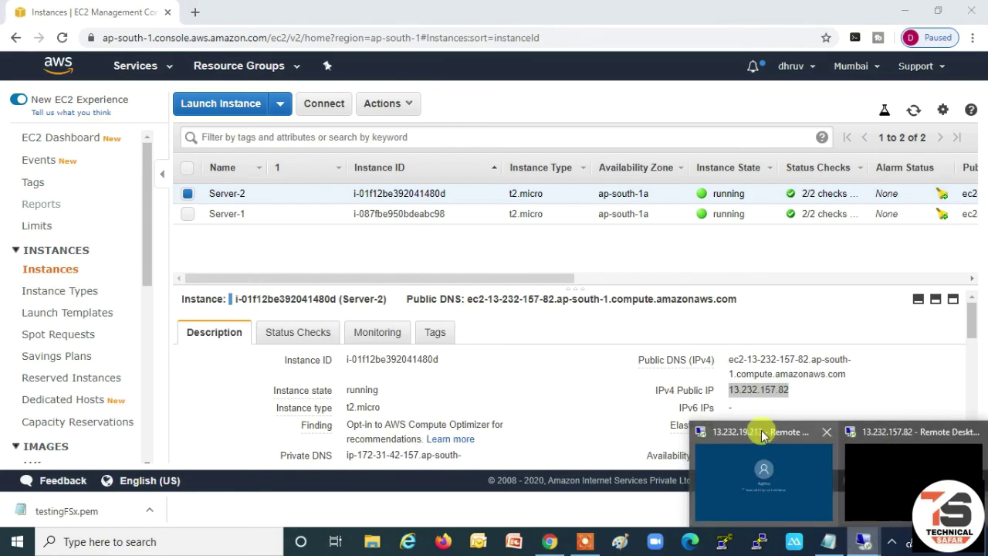
click(761, 434)
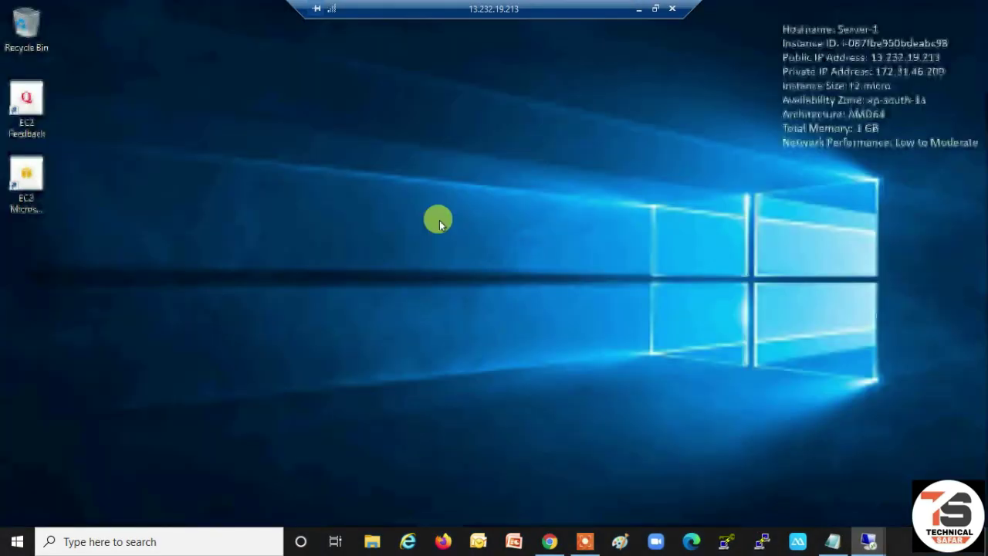
right_click(445, 166)
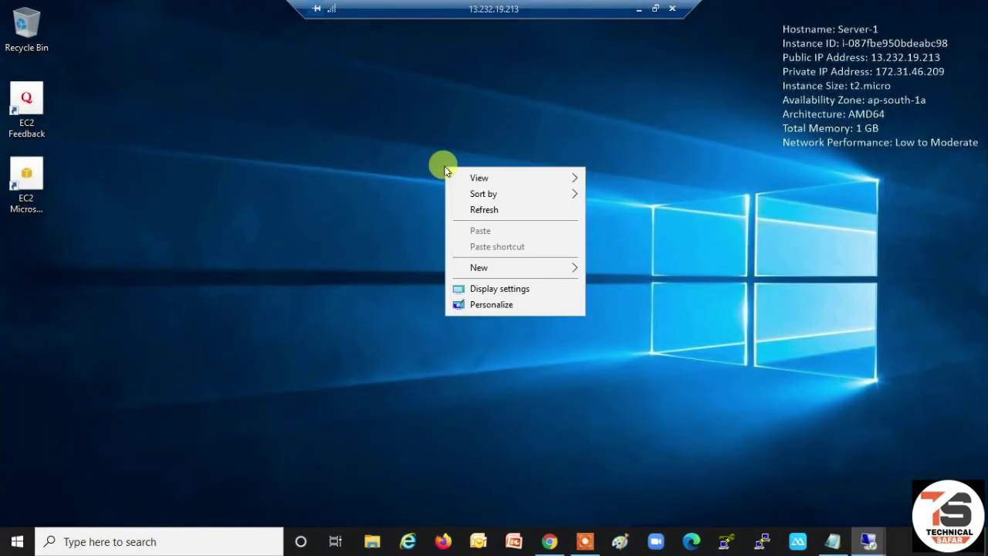
click(370, 187)
key(super+r)
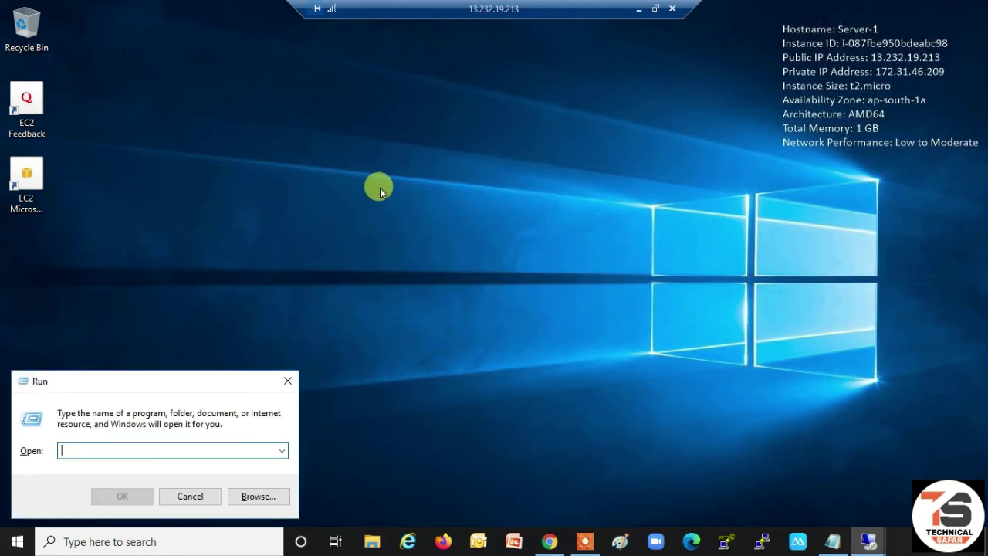
text(ms)
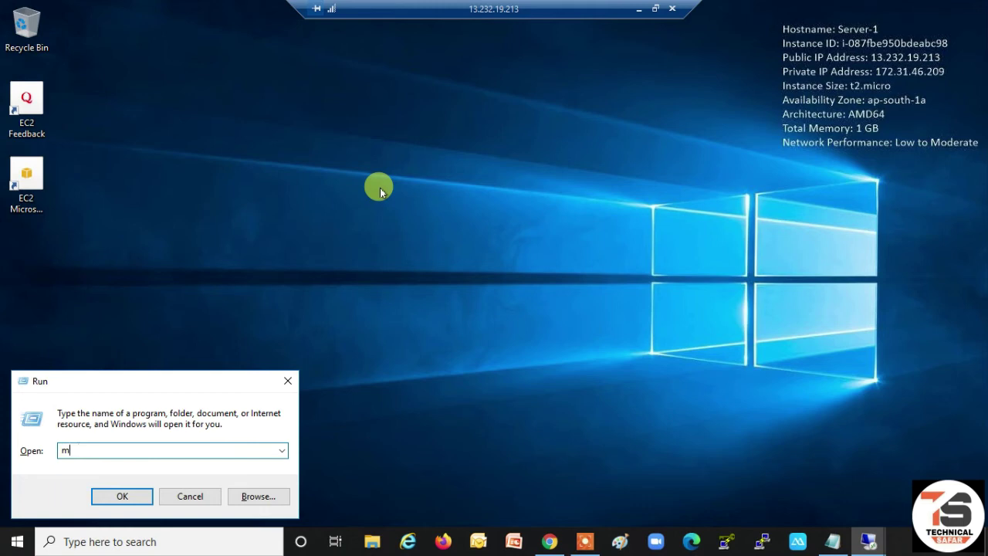
text(paint)
key(Return)
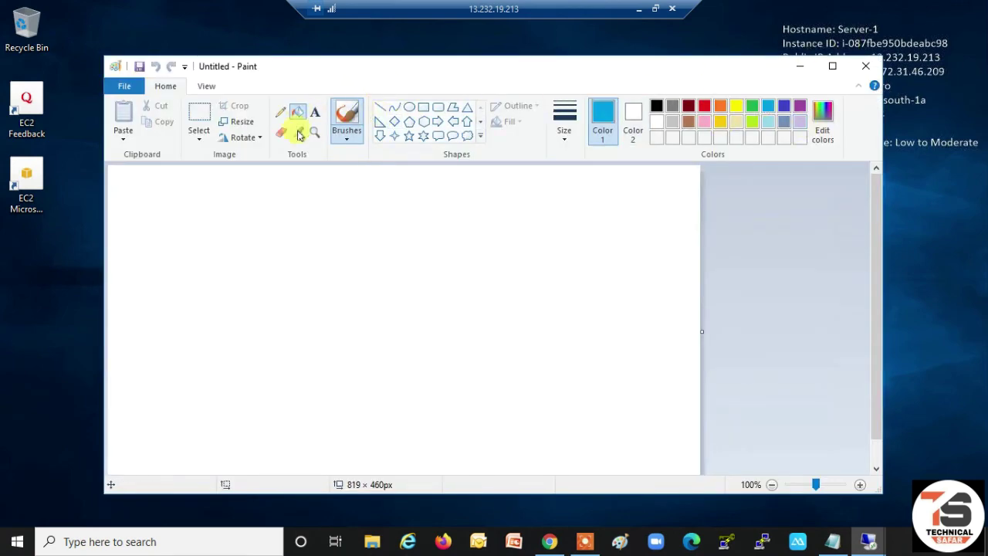
- Fill the Paint canvas blue and set the text colour to black
click(298, 113)
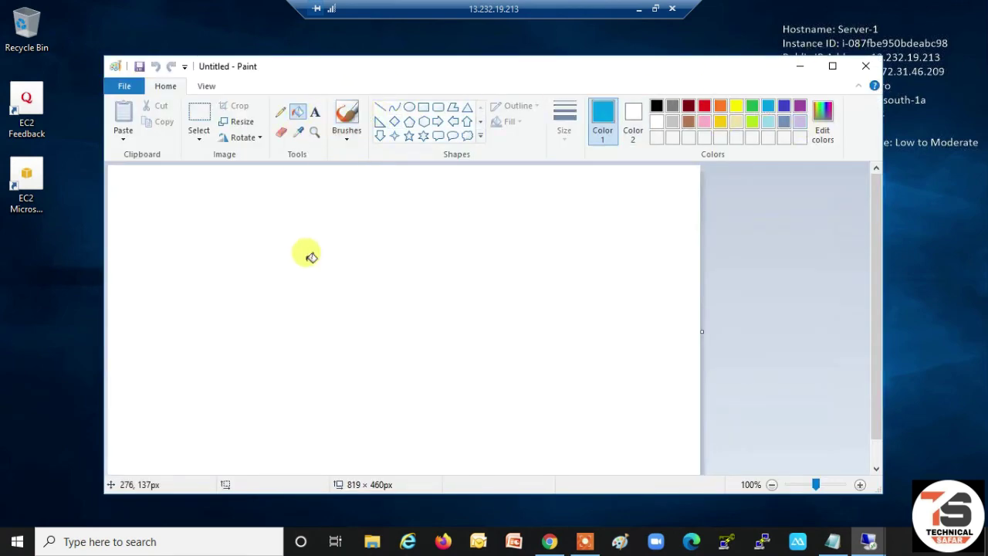
click(307, 255)
click(314, 112)
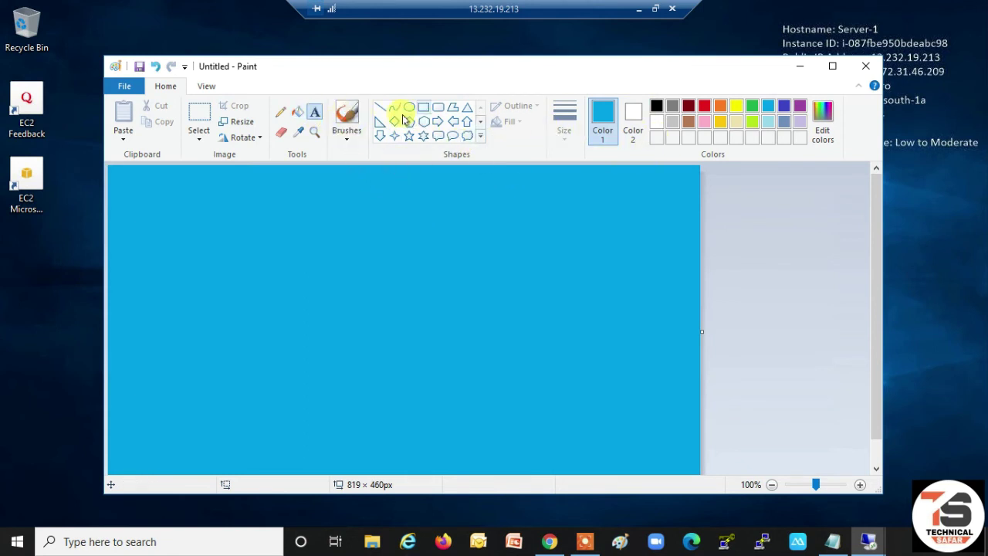
click(245, 246)
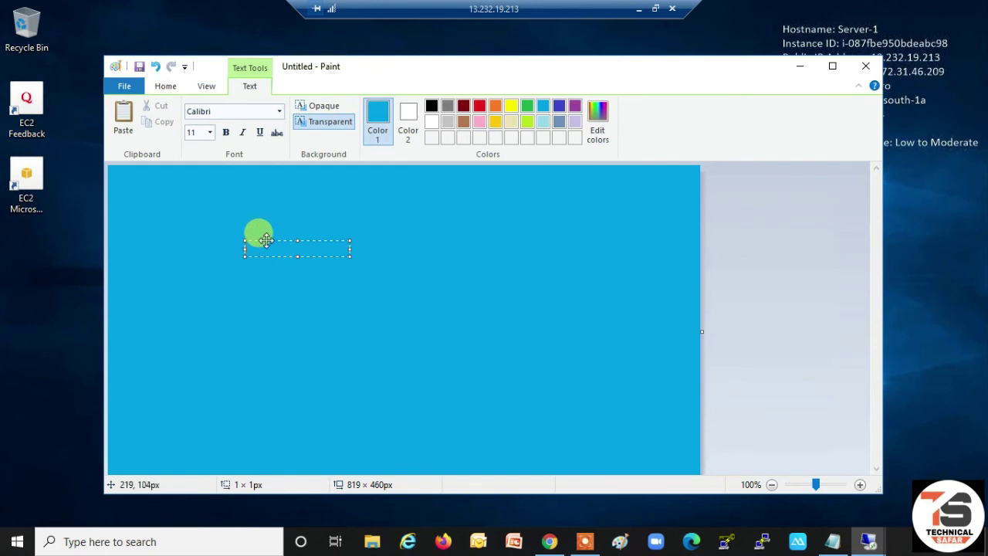
text(r1)
click(293, 247)
click(432, 105)
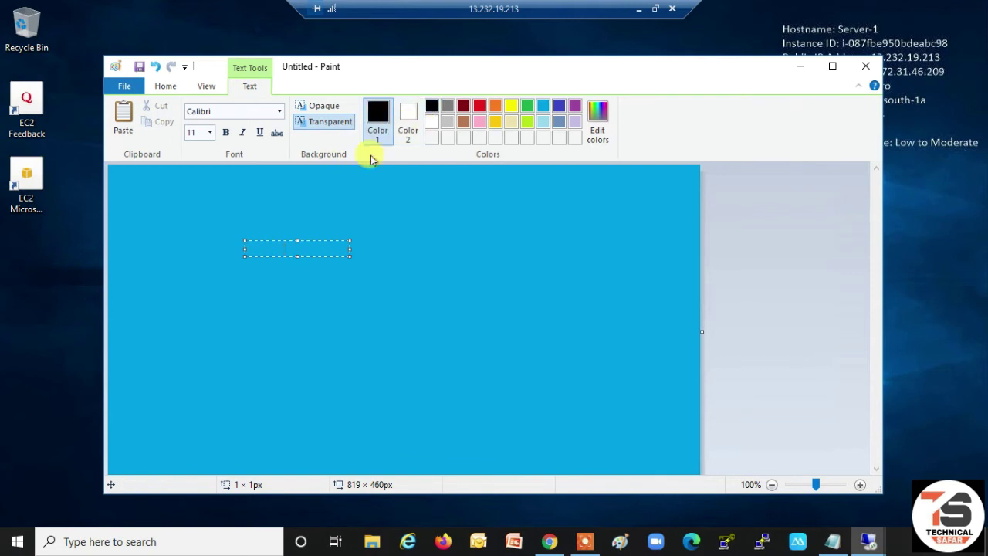
click(299, 243)
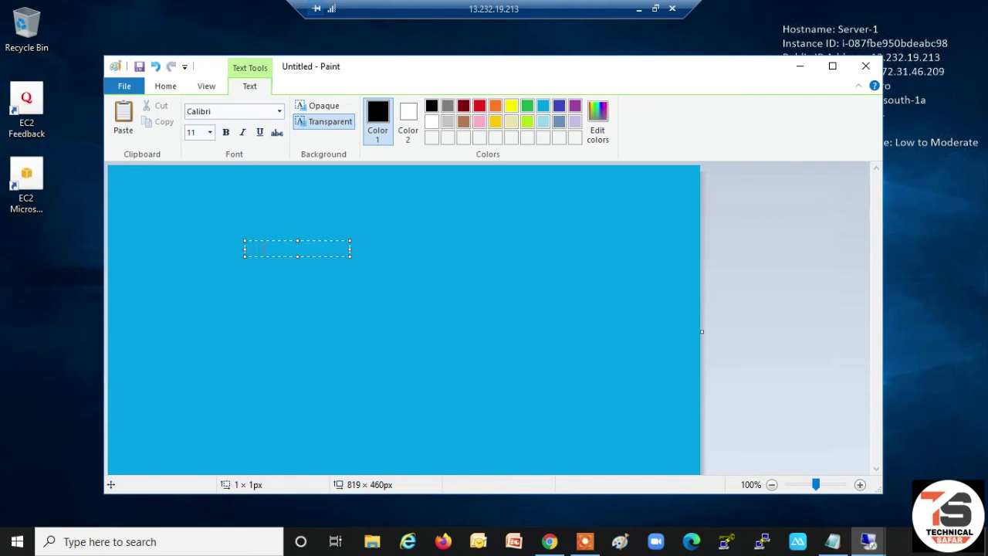
click(378, 296)
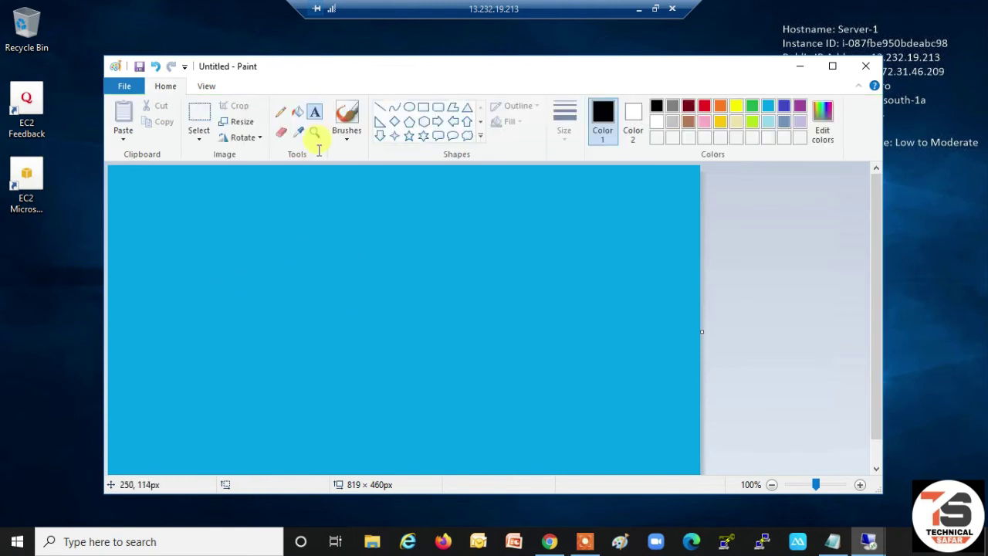
- Draw a wide rectangle on the canvas and set the label font size to 72 pt
click(423, 107)
drag(188, 262, 191, 263)
drag(283, 308, 483, 339)
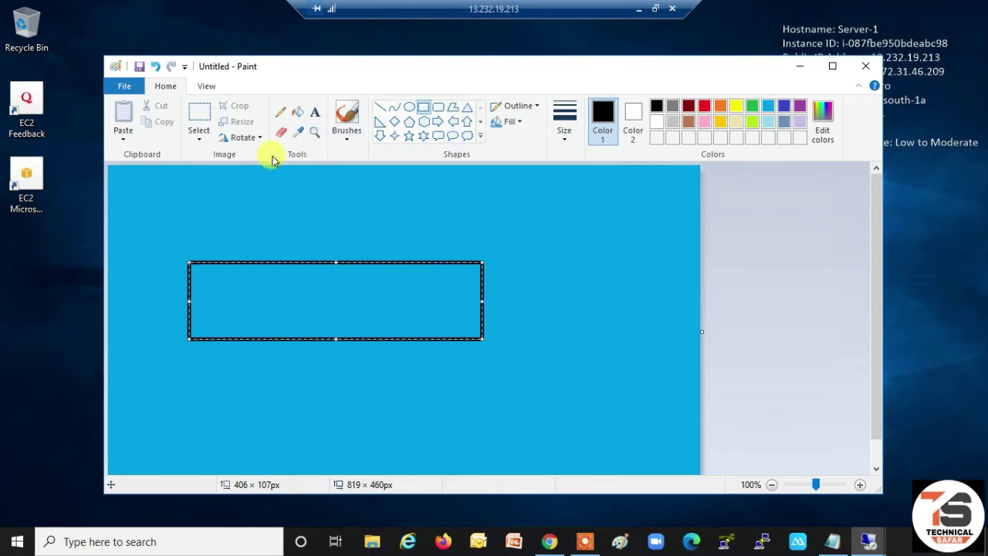
click(313, 116)
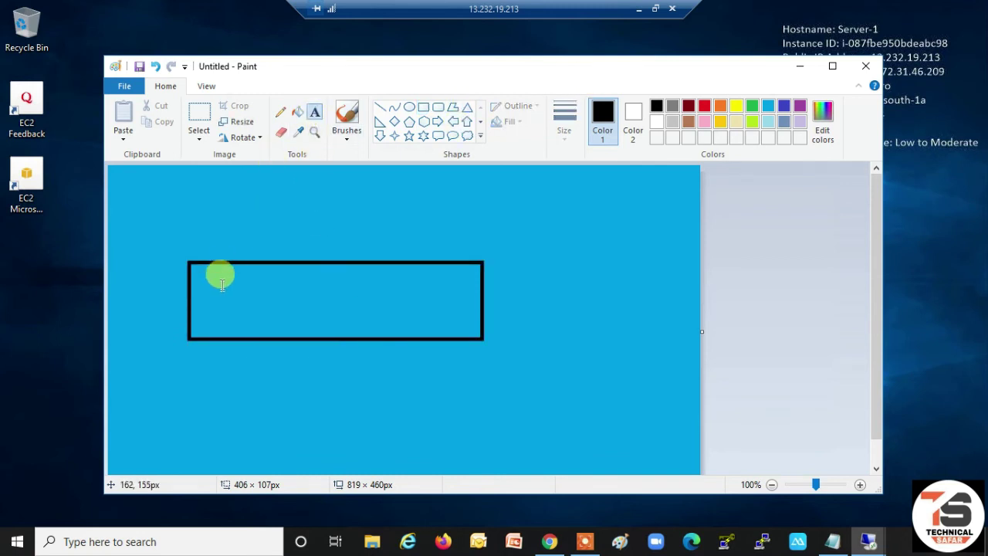
click(215, 283)
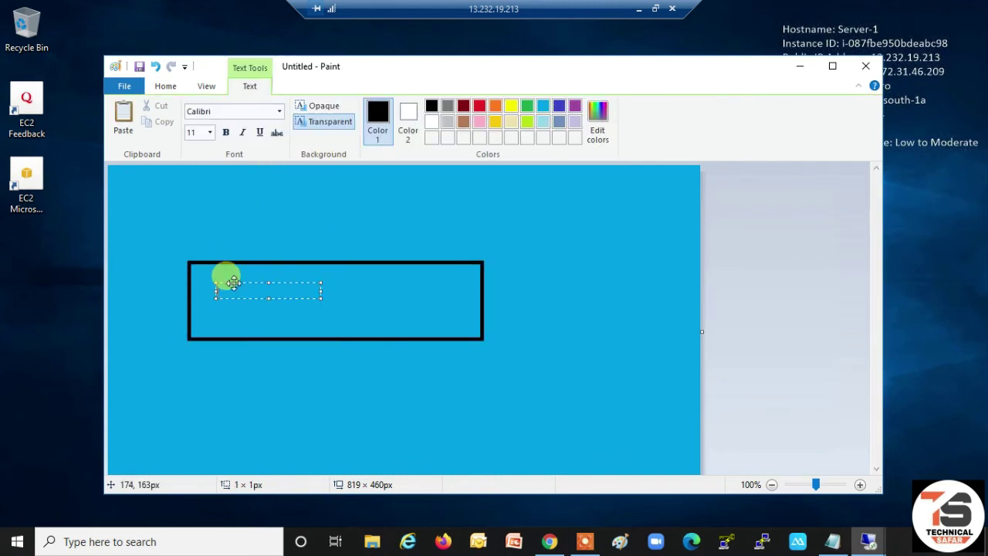
text(Server-1)
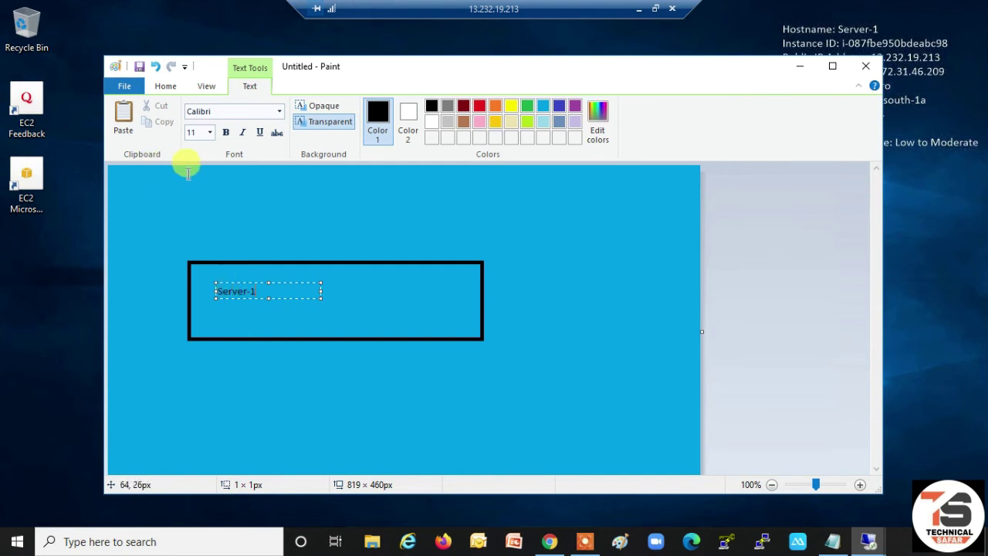
drag(274, 283, 215, 291)
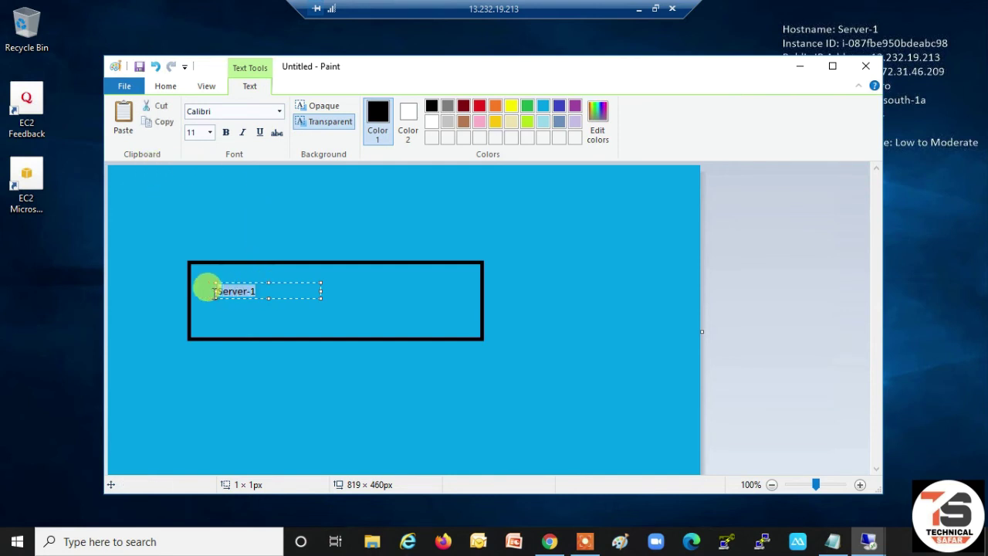
click(211, 135)
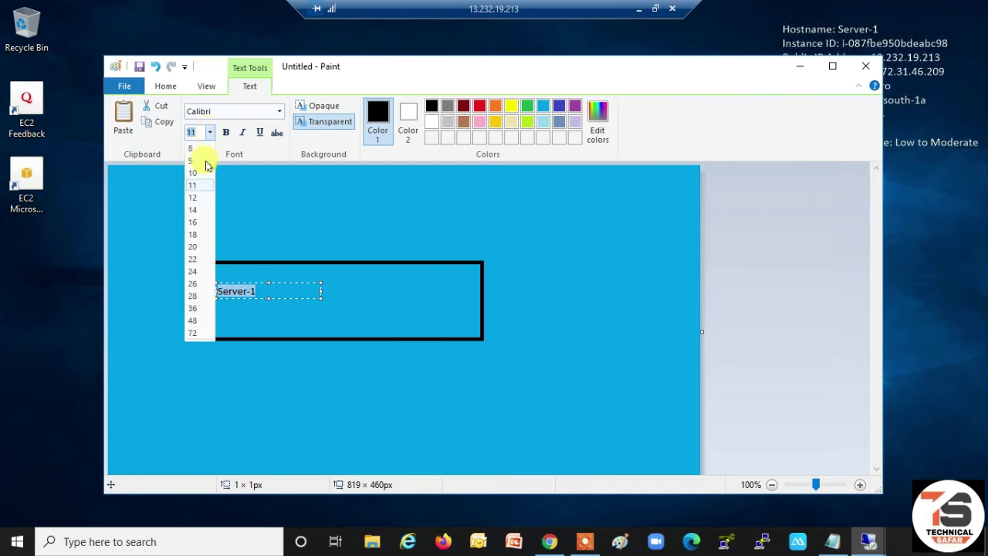
click(194, 321)
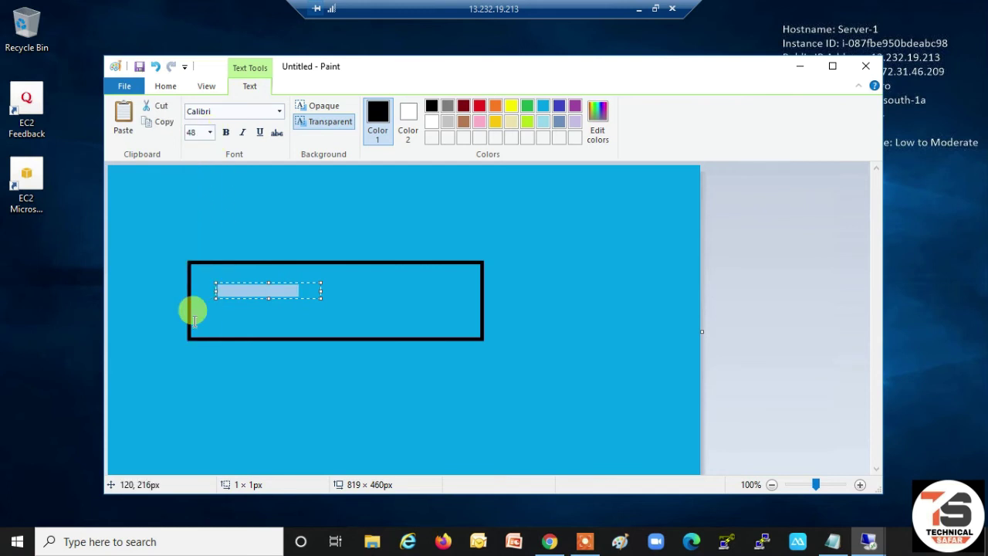
click(210, 134)
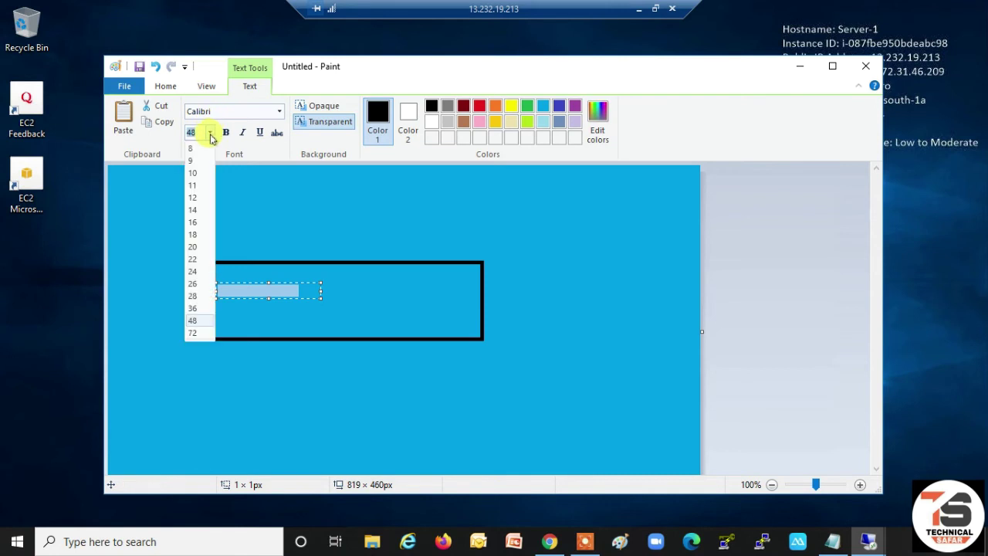
click(190, 328)
scroll(230, 304, down, 1)
click(263, 337)
click(286, 373)
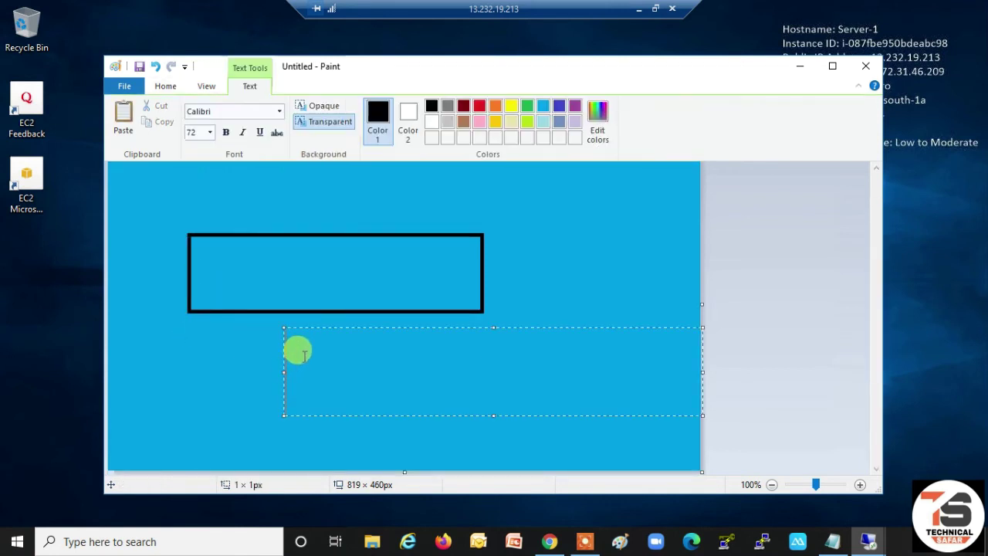
click(256, 276)
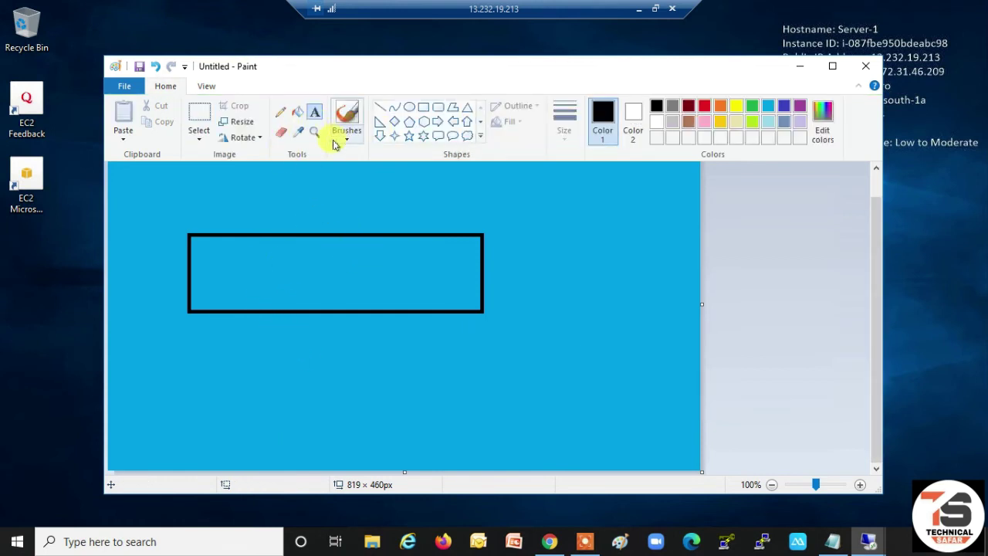
- Write the 'Server-1' label inside the rectangle and commit it
click(315, 114)
click(251, 267)
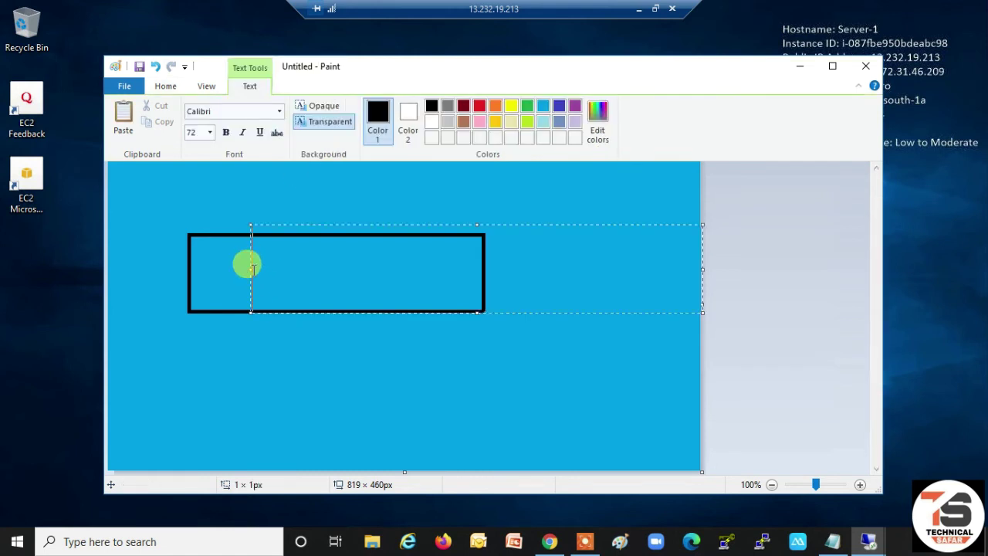
text(Serv)
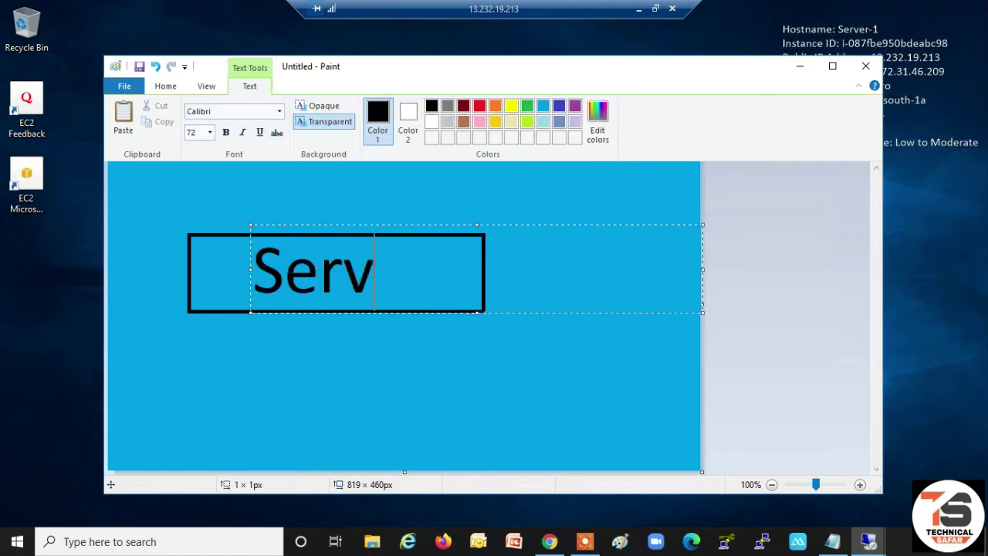
text(er-1)
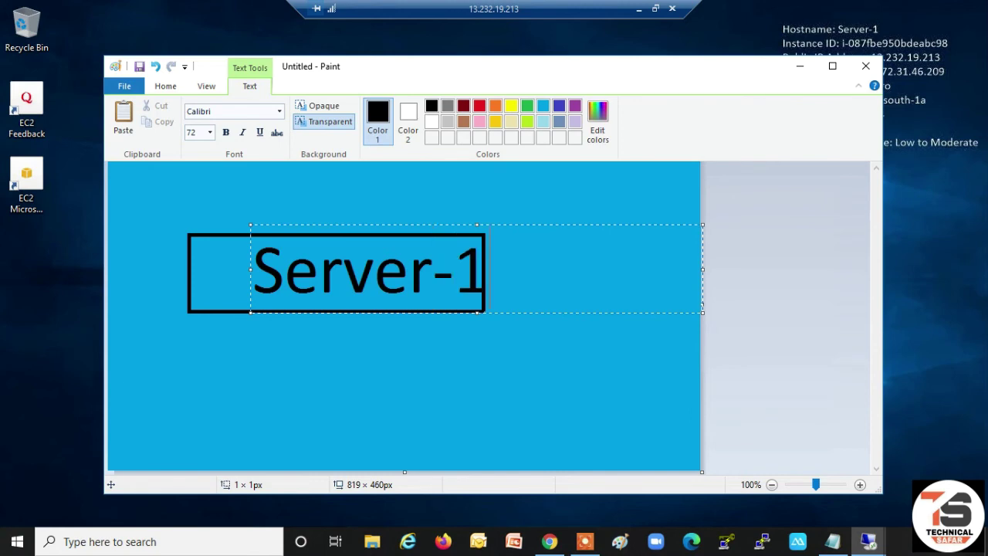
click(447, 419)
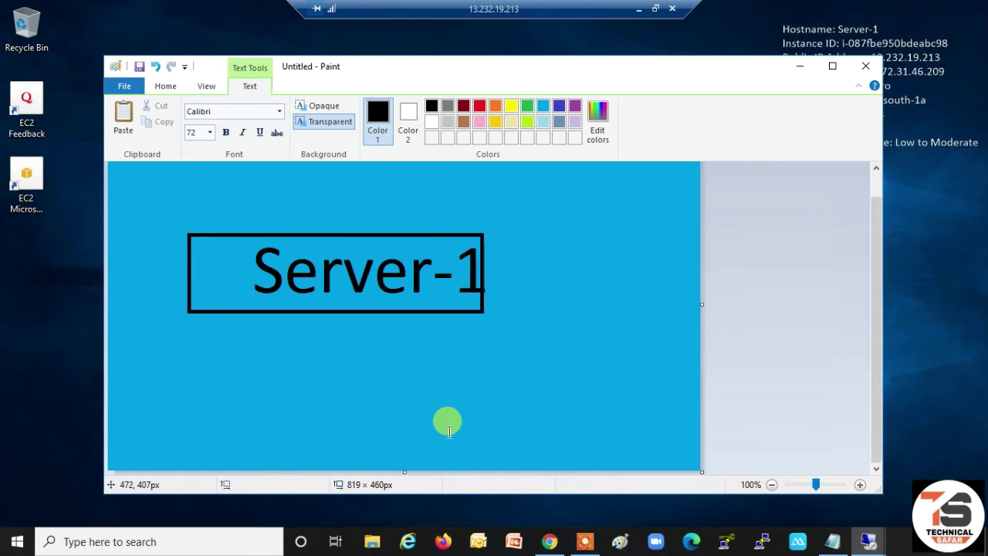
click(357, 364)
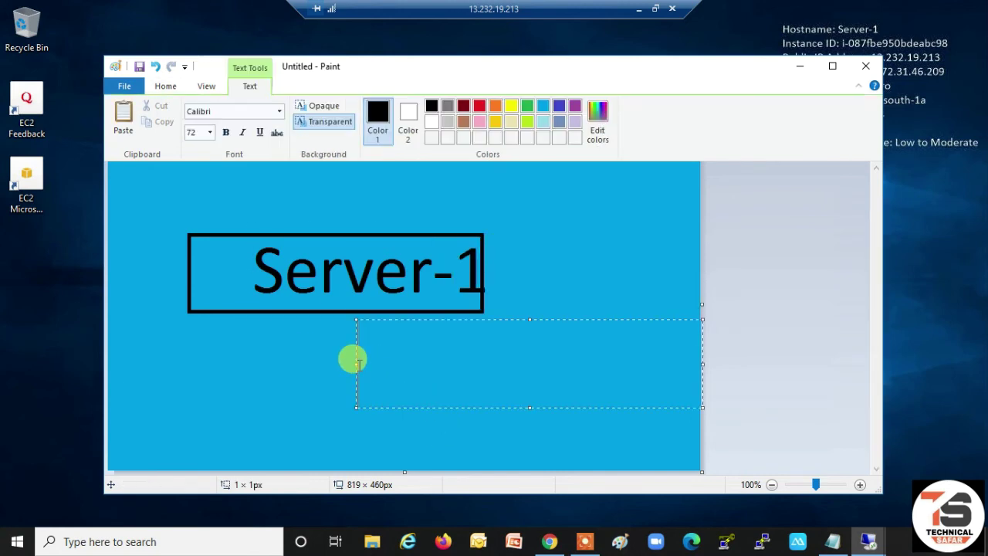
click(476, 200)
click(477, 214)
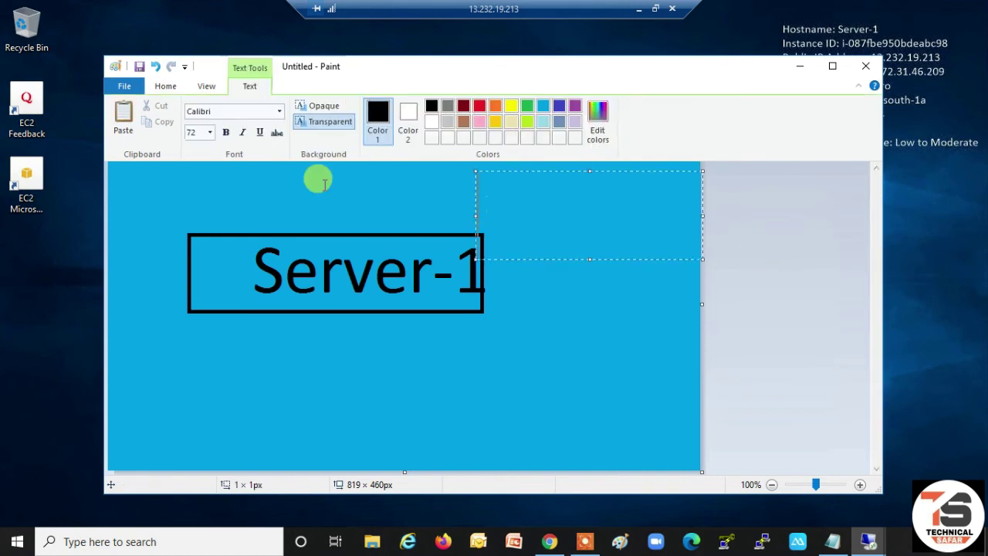
- Save the picture as a JPEG named Untitled on Server-1's desktop
click(133, 92)
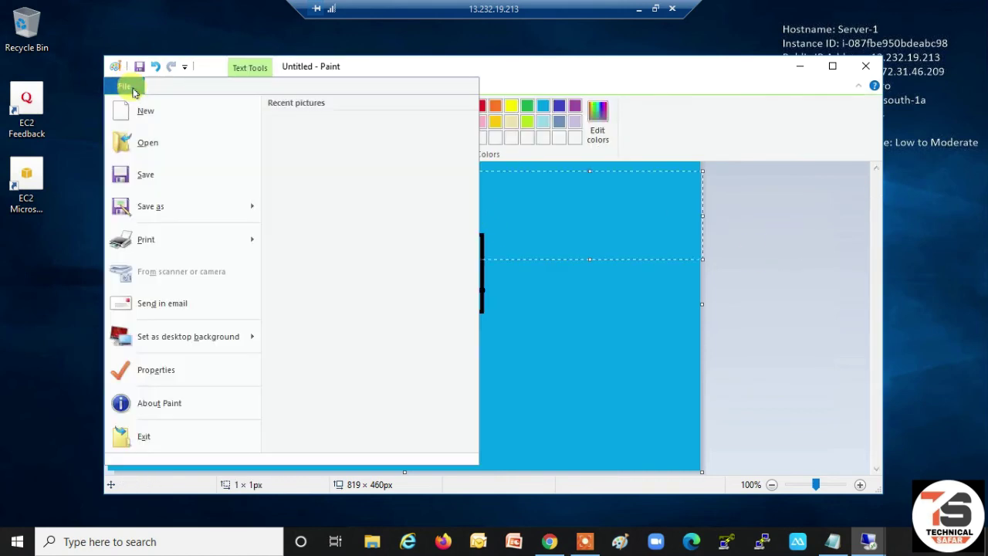
mouse_move(150, 204)
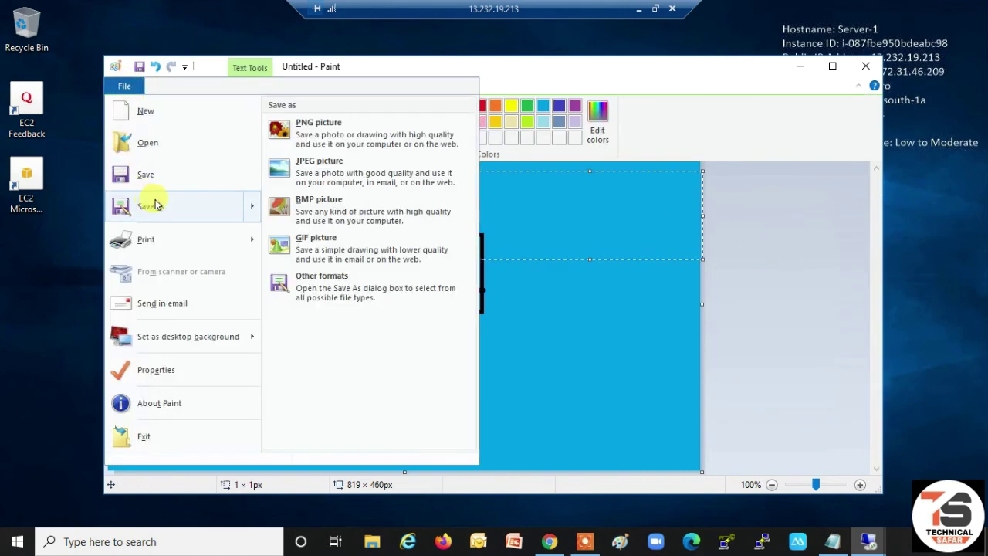
click(331, 172)
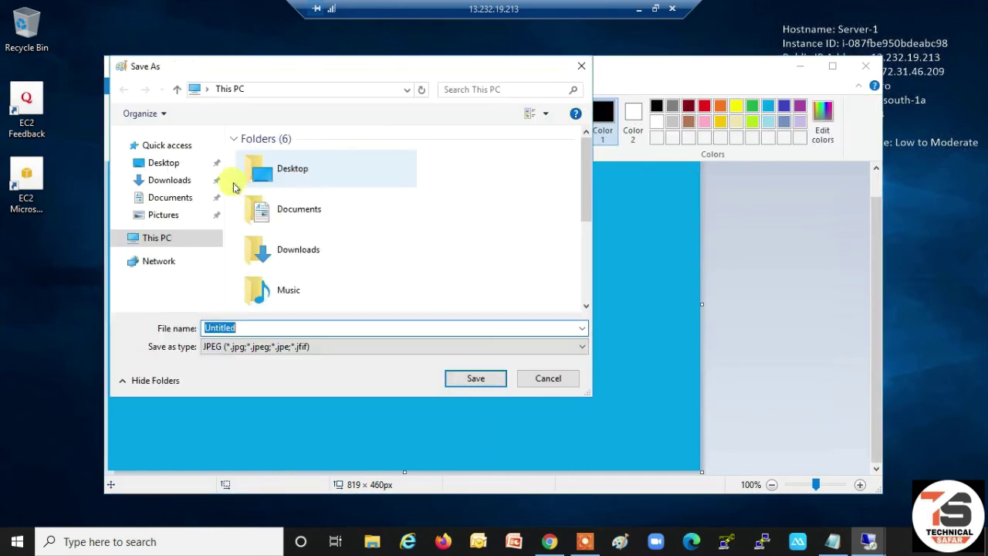
click(176, 167)
click(454, 378)
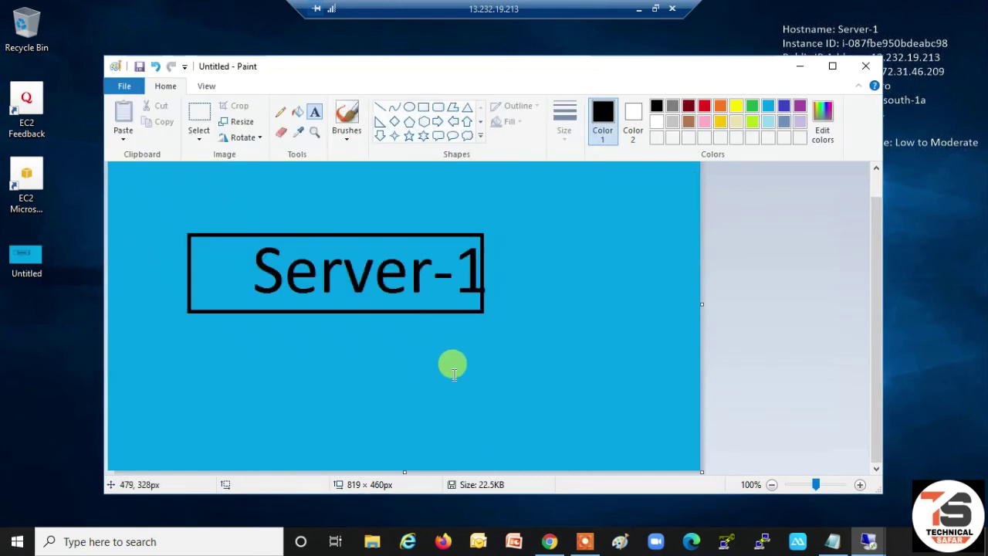
- Close Paint, set the saved image as Server-1's desktop wallpaper, and minimize the session
click(866, 66)
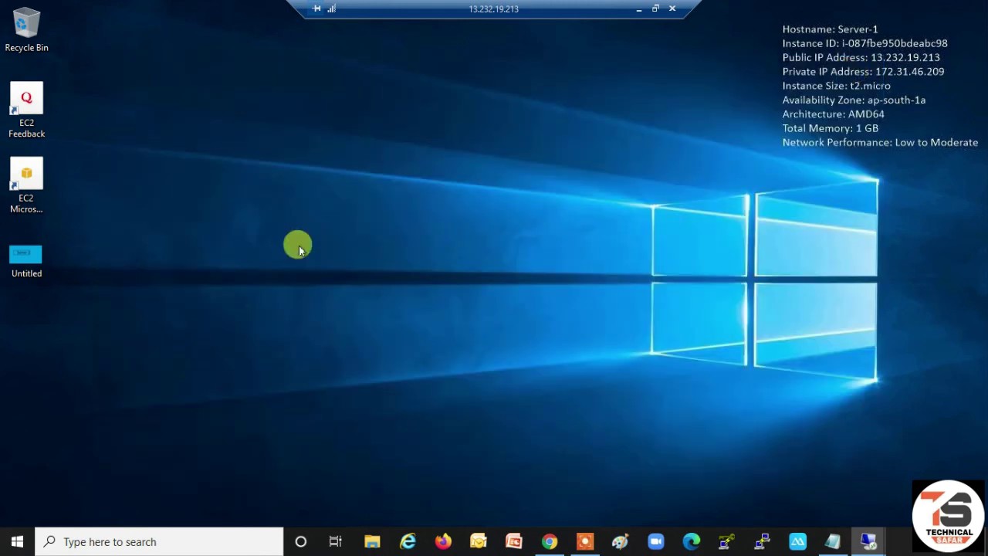
click(29, 256)
right_click(25, 248)
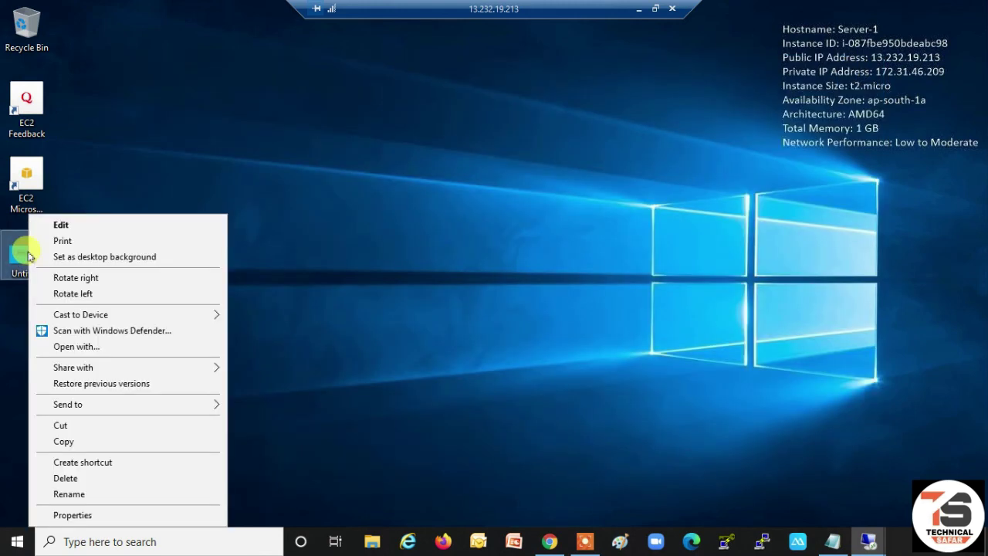
click(65, 260)
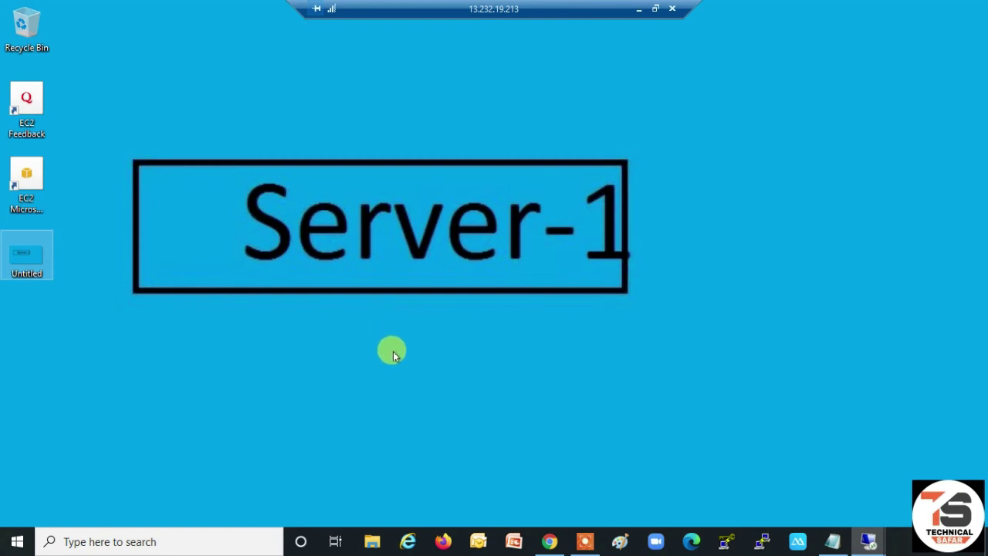
click(639, 8)
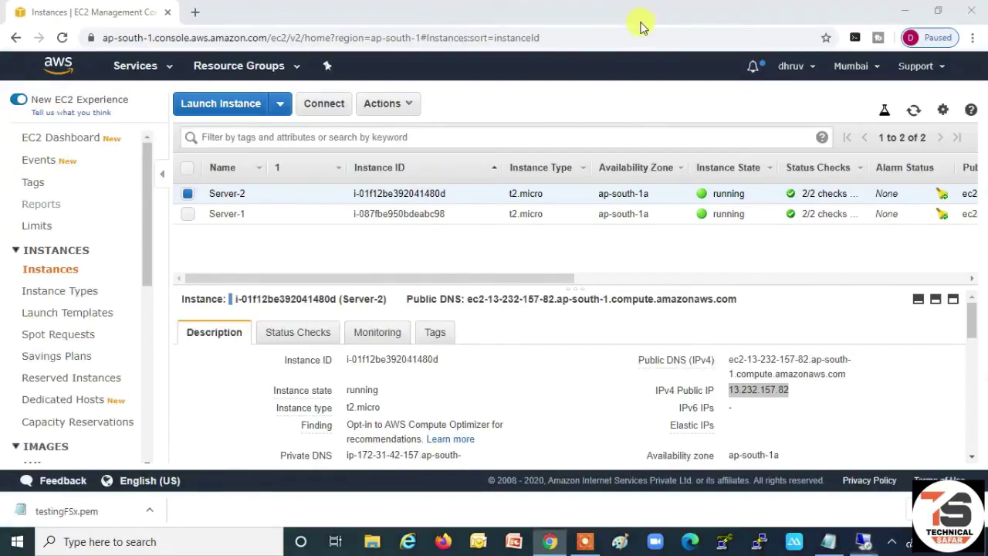
- Switch to the Server-2 session, launch Paint, and fill the canvas yellow
mouse_move(863, 543)
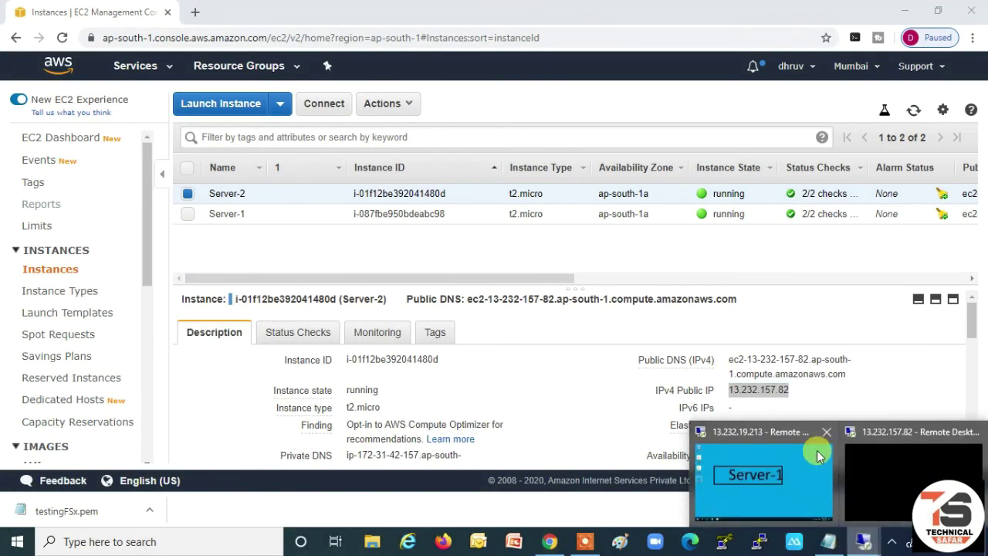
click(891, 435)
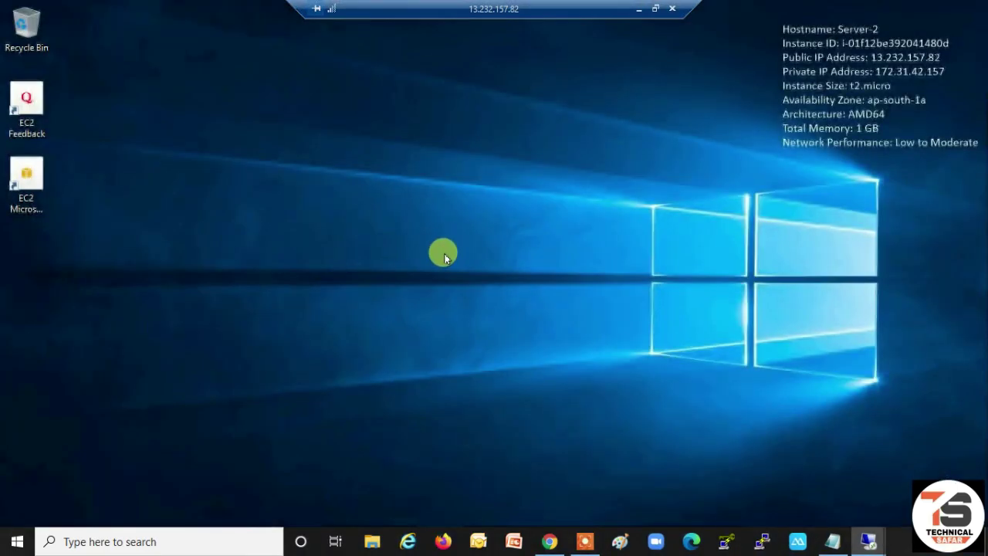
key(super+r)
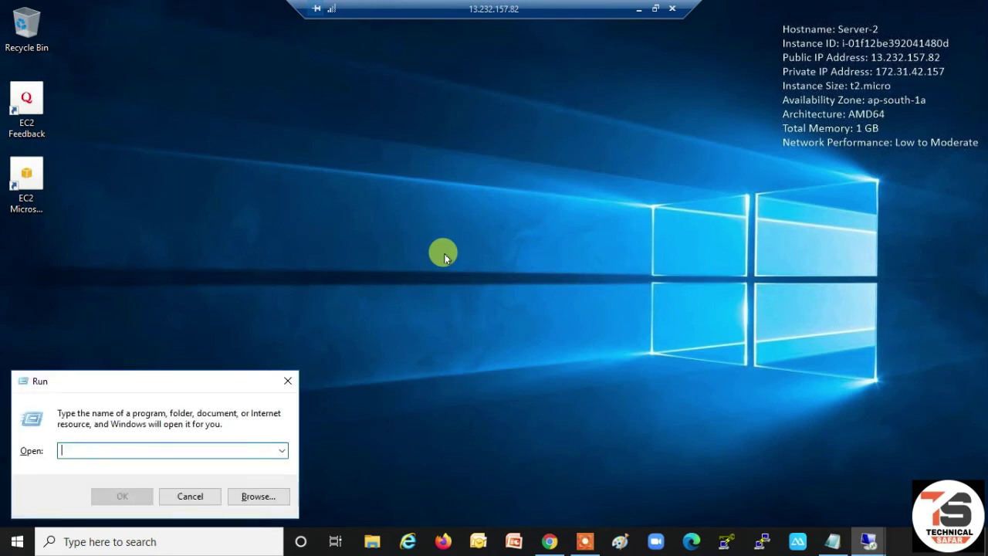
text(mspaint)
key(Return)
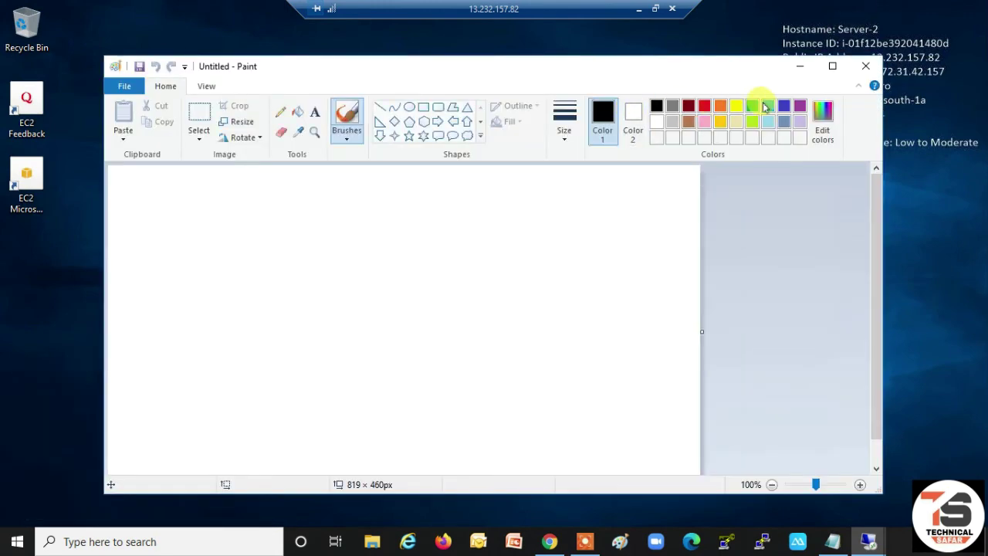
click(739, 109)
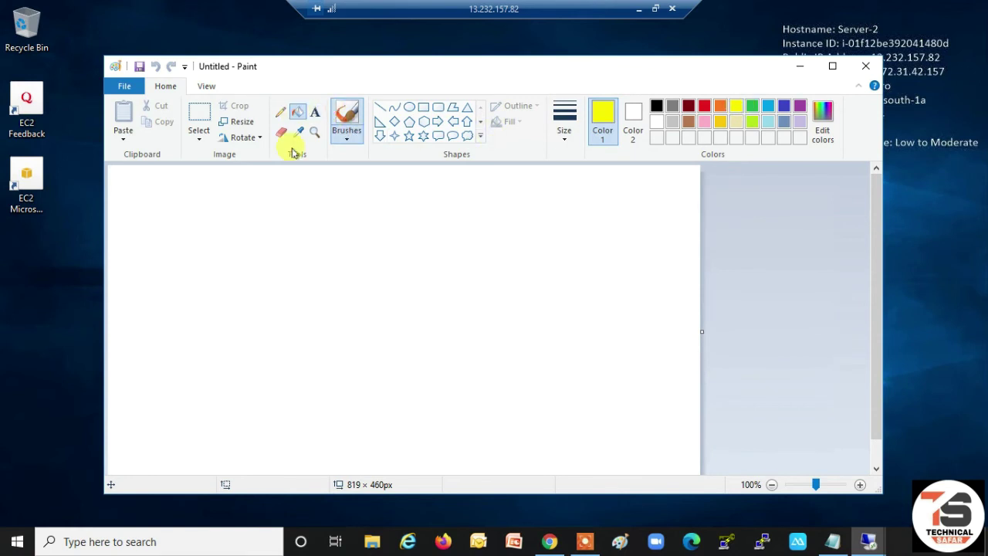
click(305, 219)
- Draw a black rectangle outline across the middle of the canvas
click(316, 111)
click(423, 109)
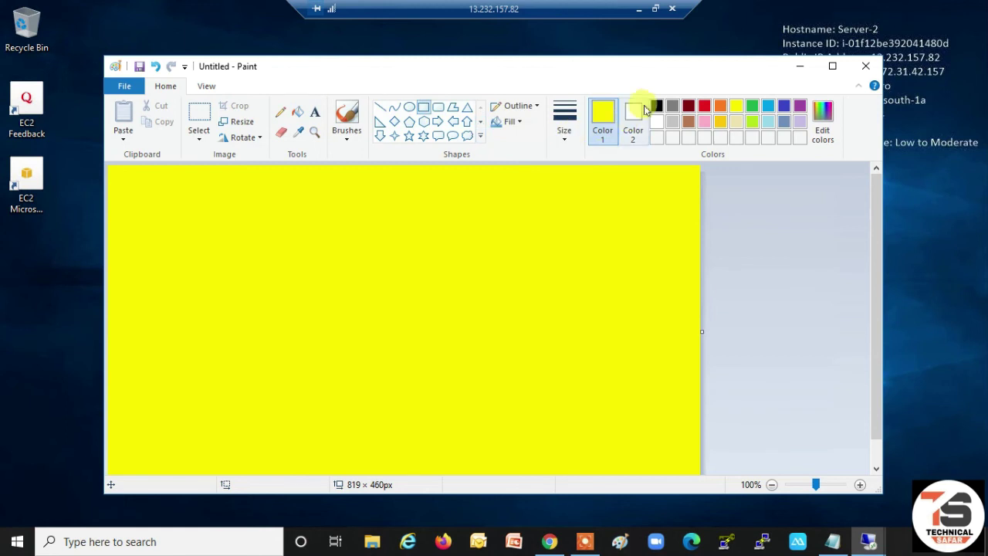
click(656, 106)
drag(199, 313, 597, 367)
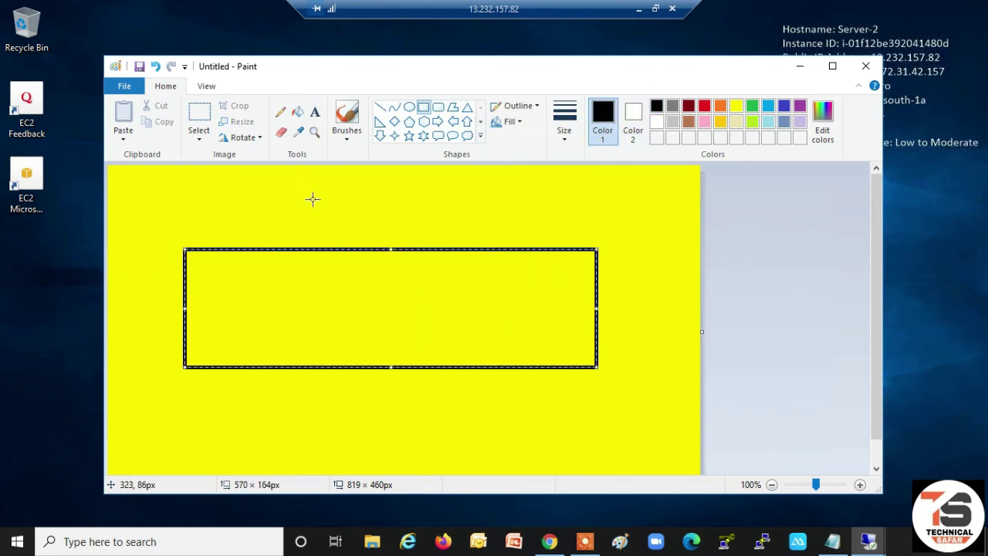
- Write 'Server-2' in 72-pt text on one line inside the rectangle
click(314, 112)
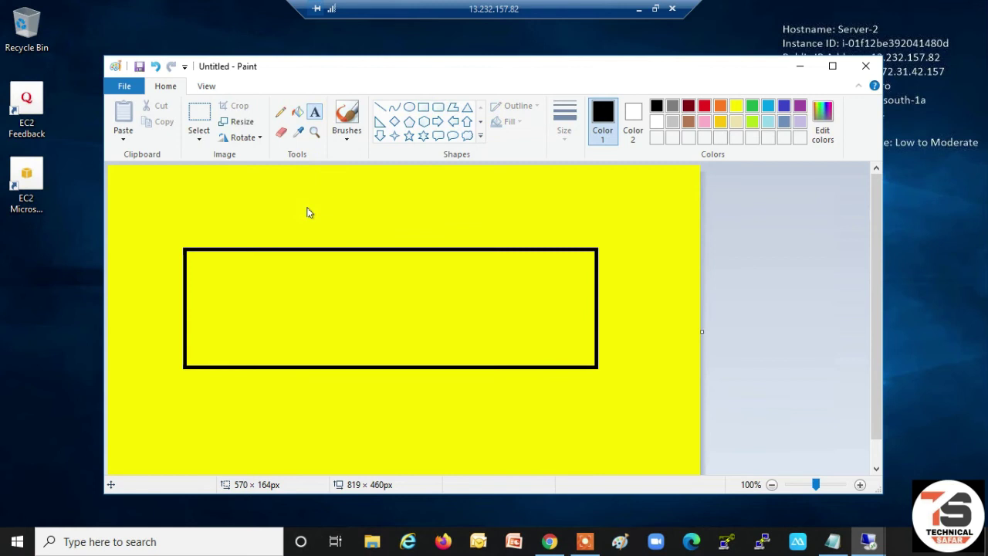
click(281, 293)
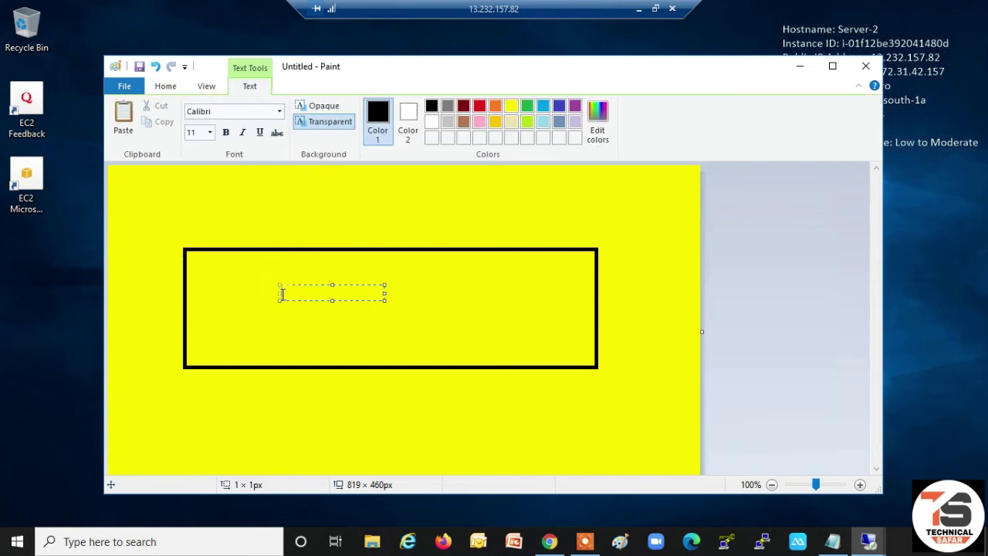
click(210, 133)
click(197, 331)
text(S)
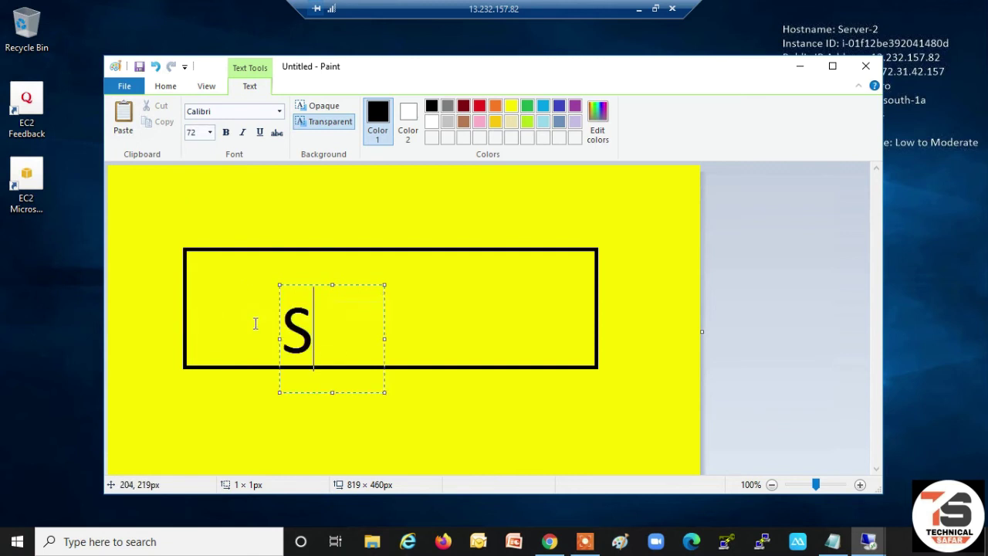
text(erver)
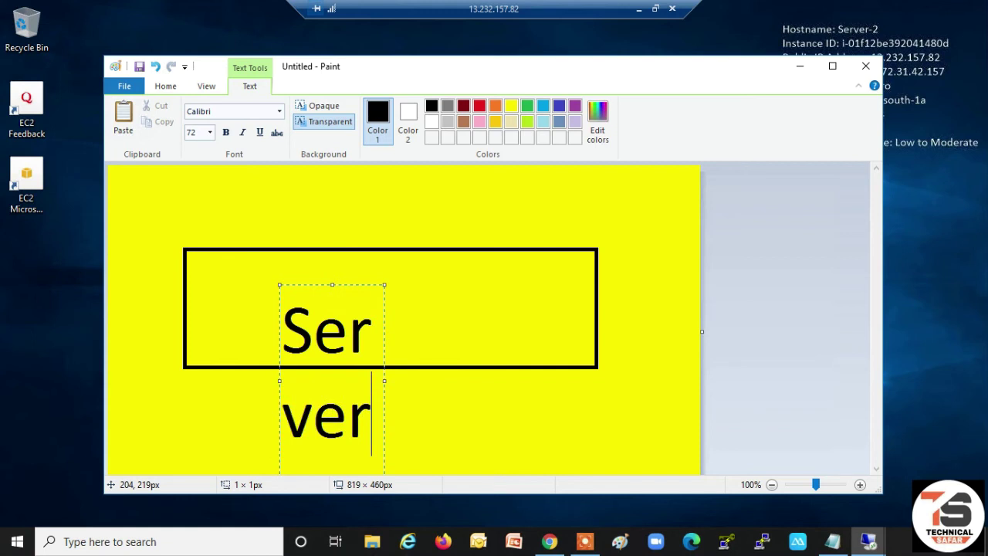
text(-2)
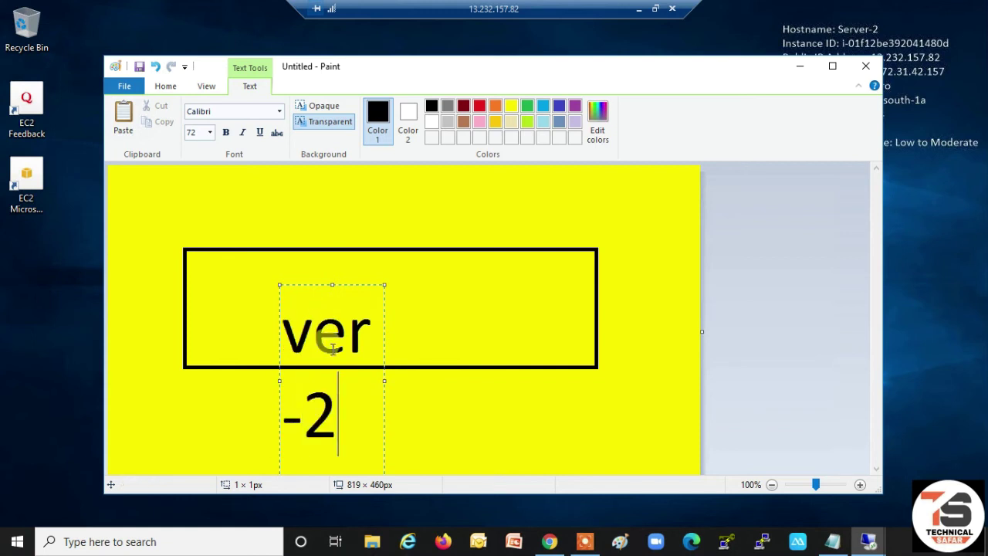
drag(382, 380, 566, 365)
click(648, 362)
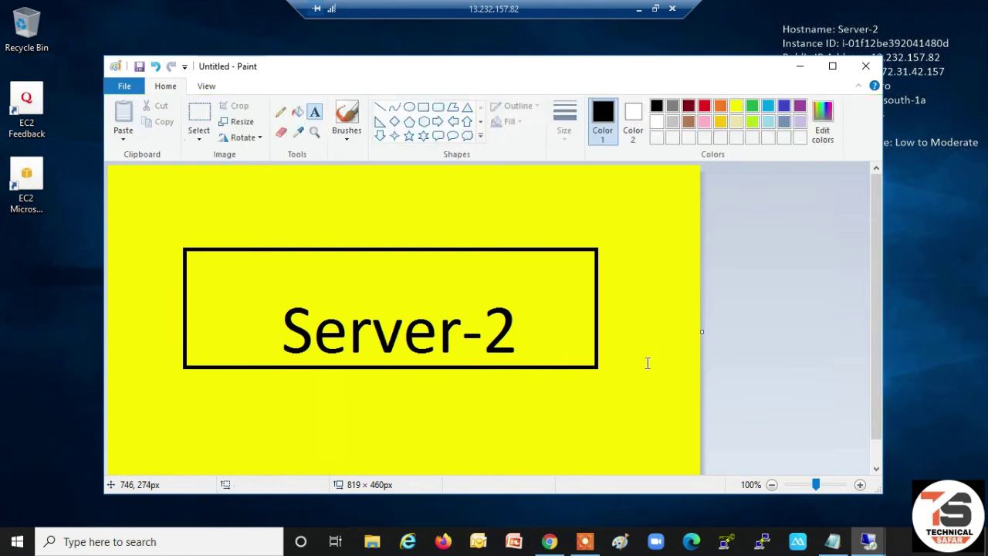
click(122, 90)
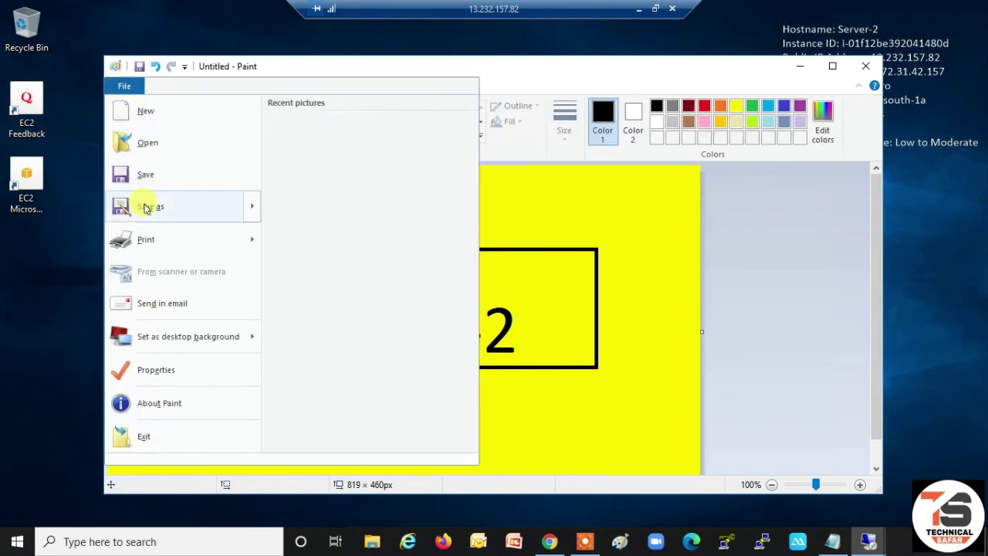
- Save the yellow picture as a JPEG named Untitled on Server-2's desktop
mouse_move(144, 205)
click(303, 170)
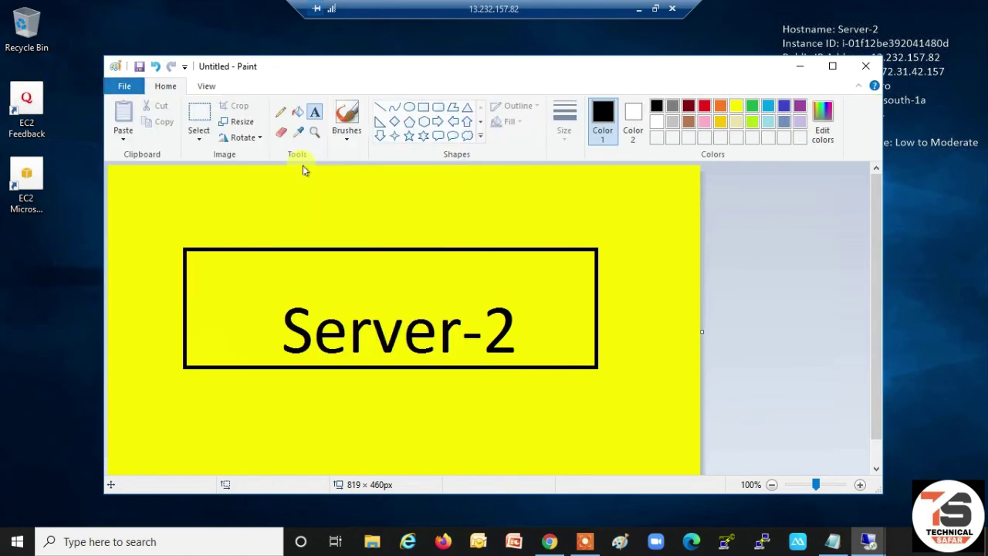
click(164, 162)
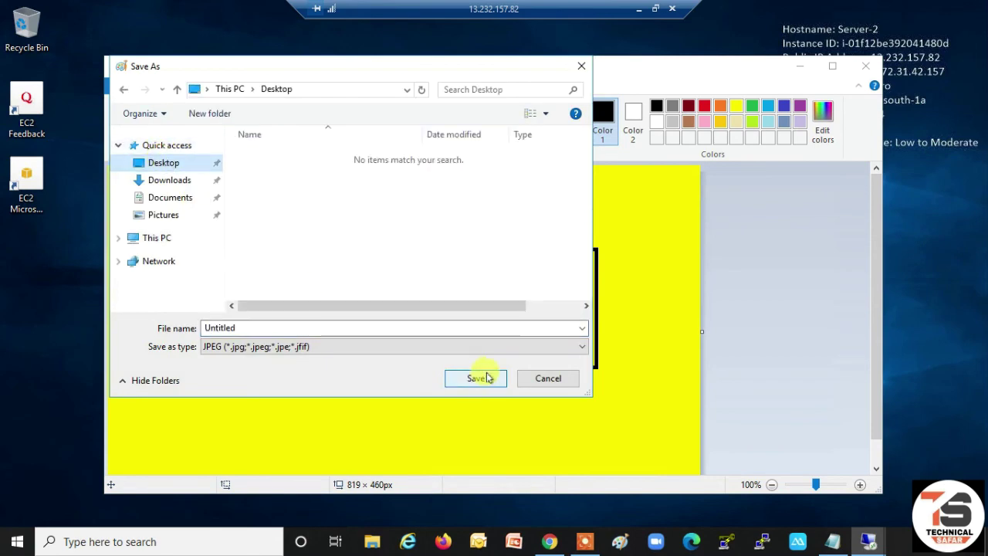
click(483, 378)
- Close Paint, set the saved image as Server-2's desktop wallpaper, and minimize the session
click(870, 67)
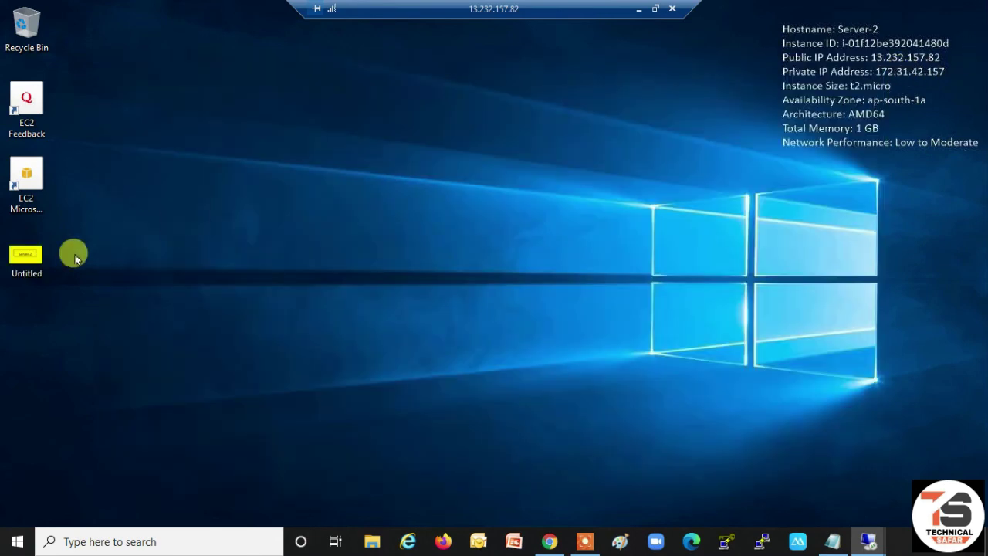
right_click(44, 249)
click(76, 256)
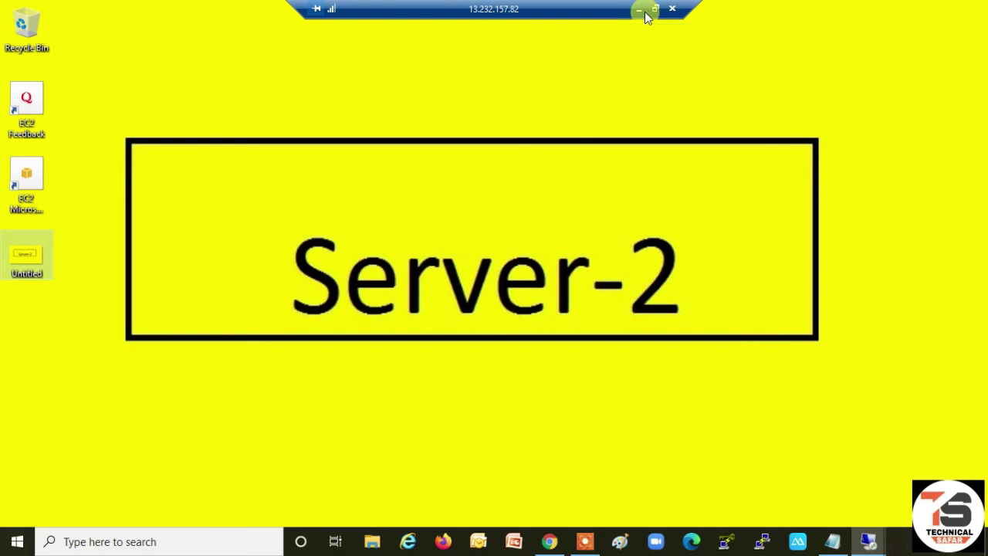
click(646, 13)
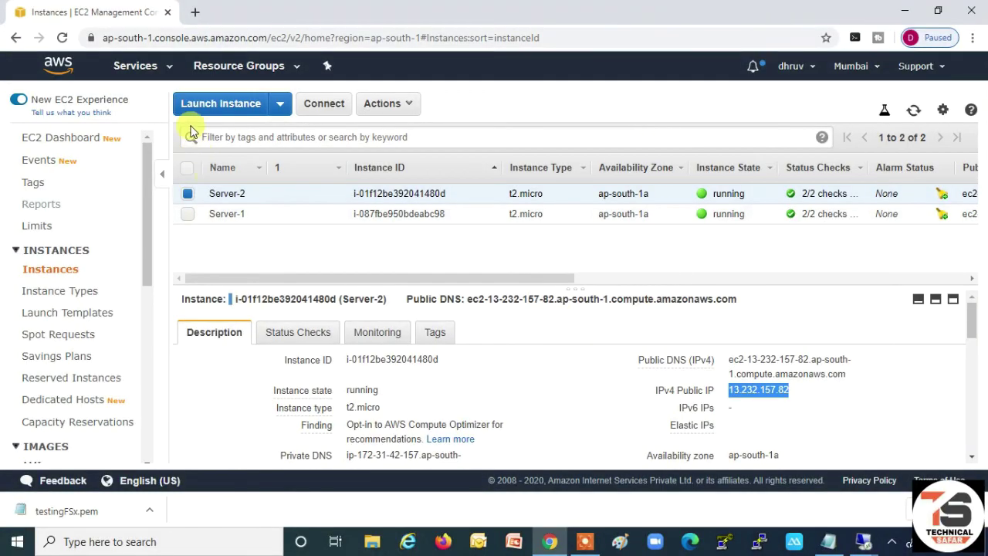
- Go to FSx, open TestFSx's details, and copy its DNS name
click(168, 71)
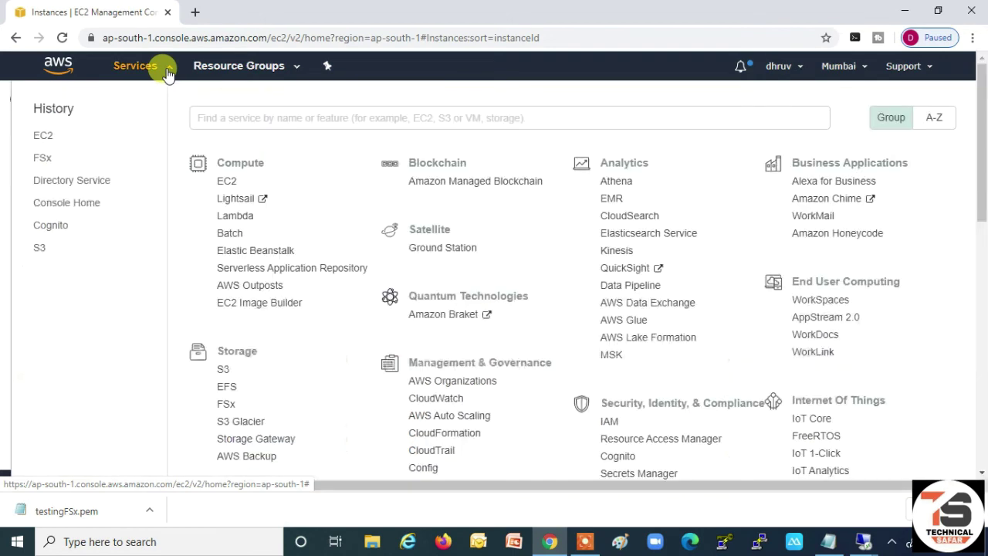
click(42, 158)
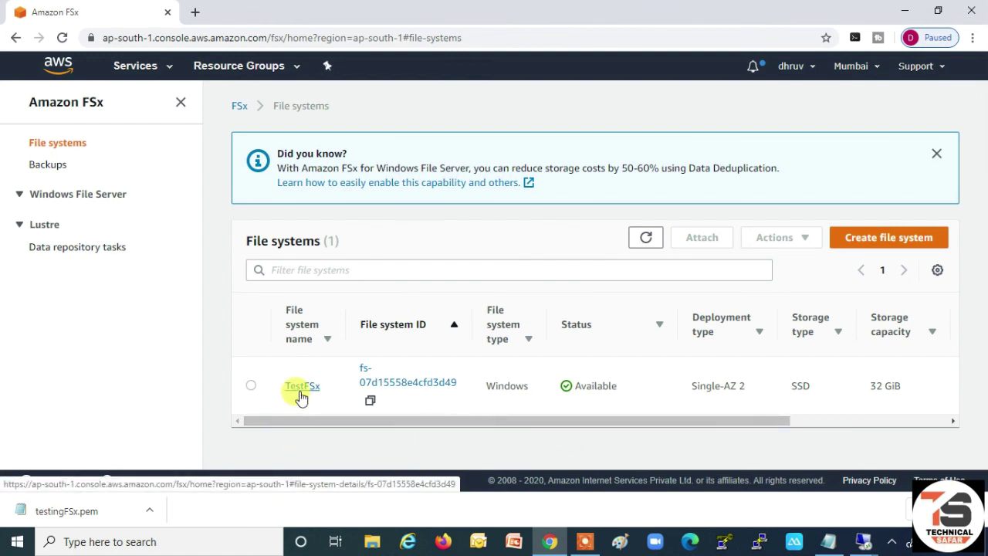
click(301, 390)
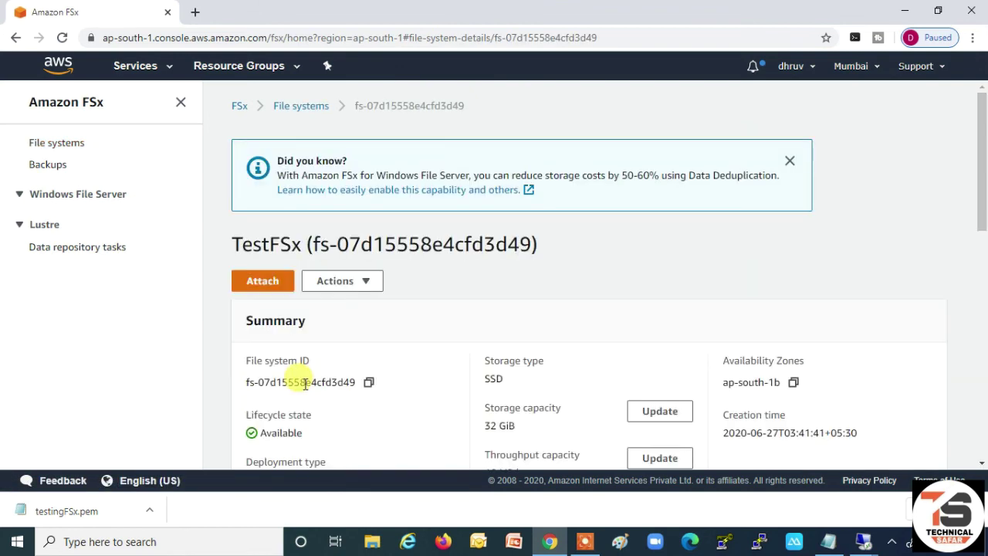
scroll(514, 319, down, 3)
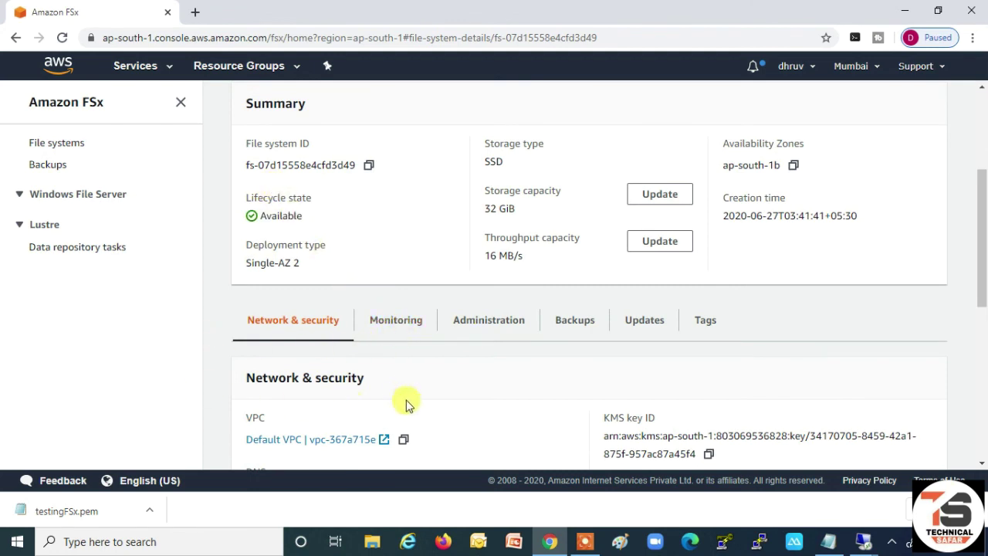
scroll(406, 397, down, 2)
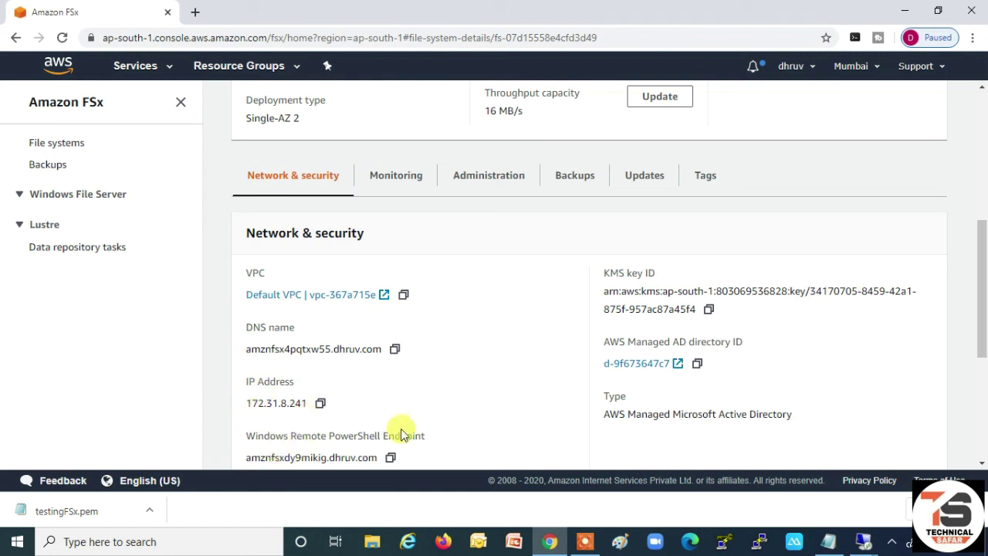
click(396, 351)
key(ctrl+c)
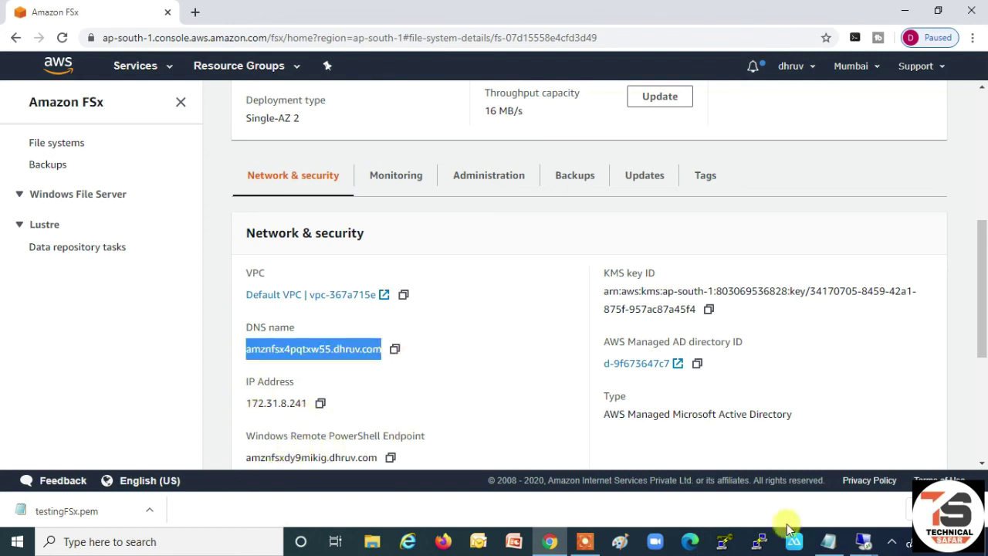
click(826, 543)
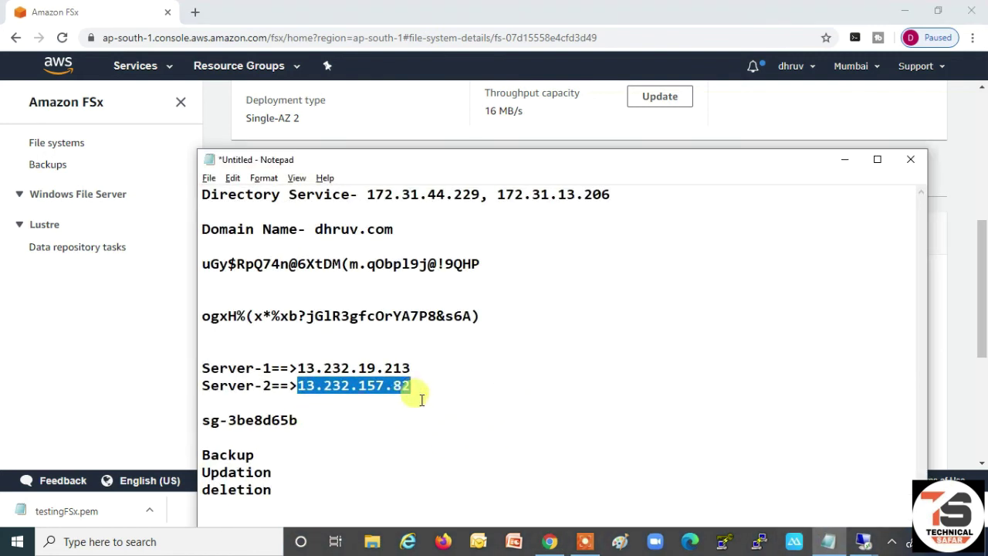
- Add 'FSX DNS Name- amznfsx4pqtxw55.dhruv.com' below the server IPs and hide Notepad
click(459, 386)
key(Return)
key(Return)
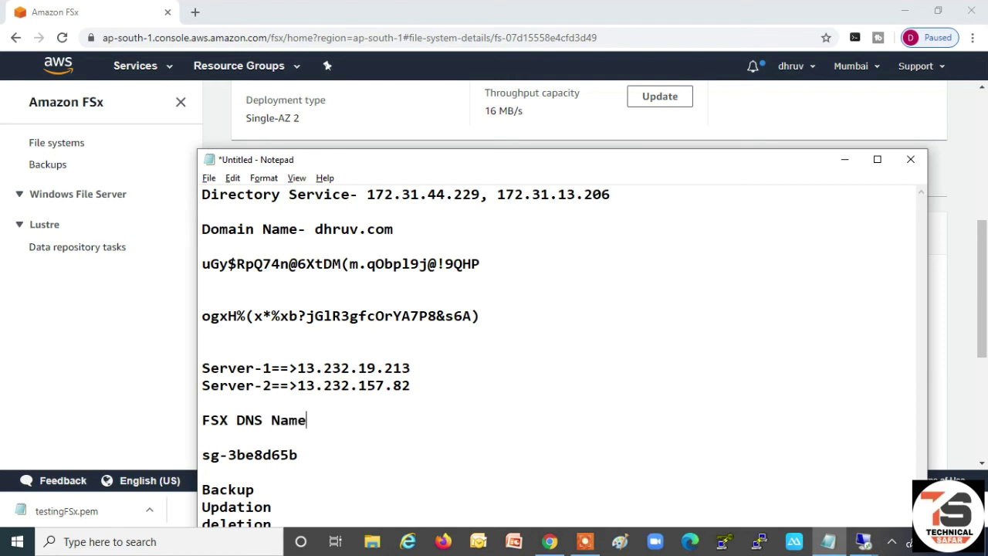
key(ctrl+v)
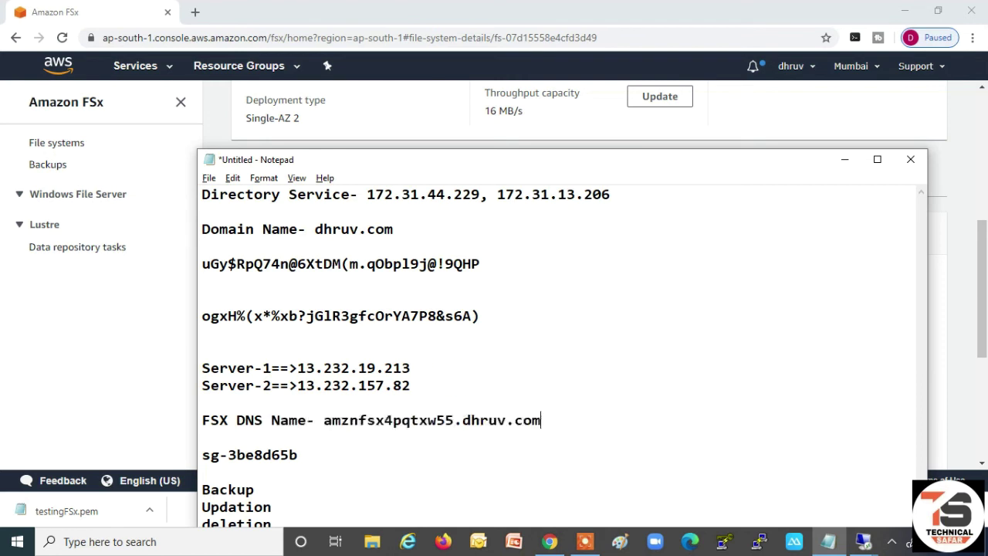
click(844, 160)
- On Server-1, open File Explorer via Run '..' and start Map network drive from This PC
mouse_move(866, 548)
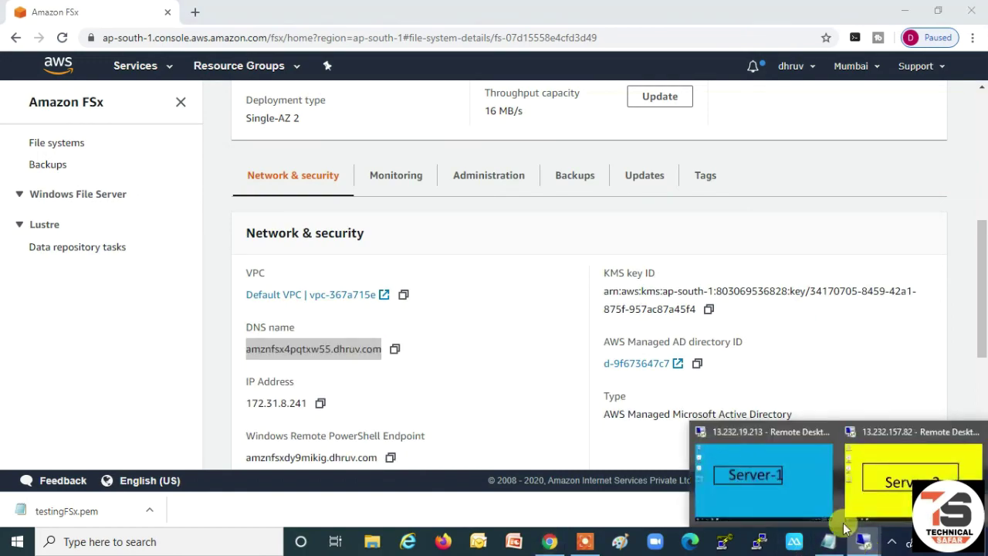
click(770, 434)
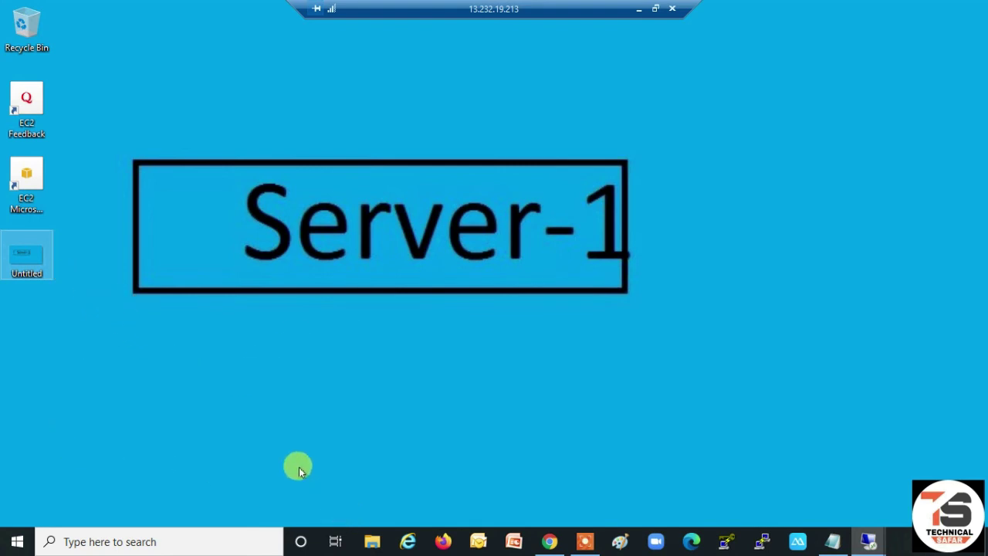
key(super+r)
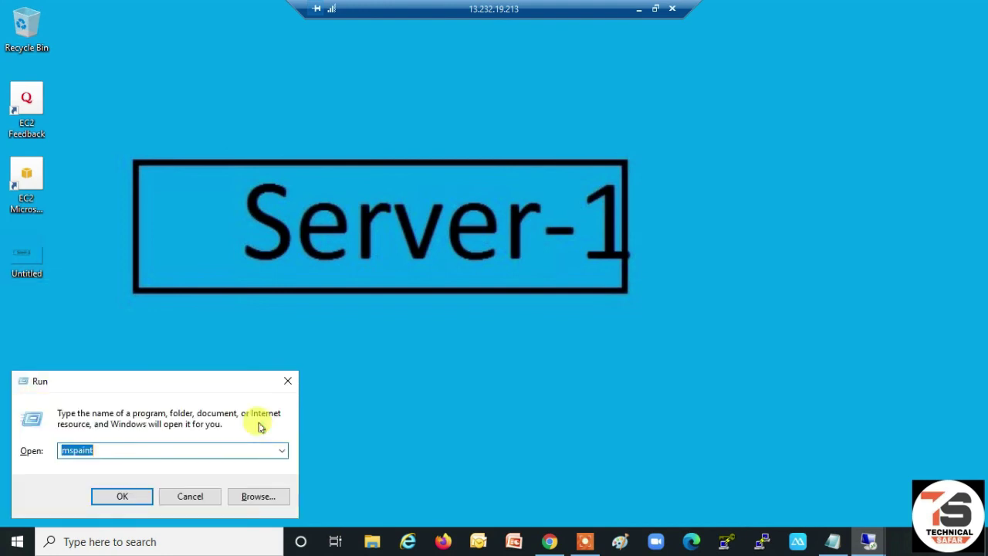
text(..)
key(Return)
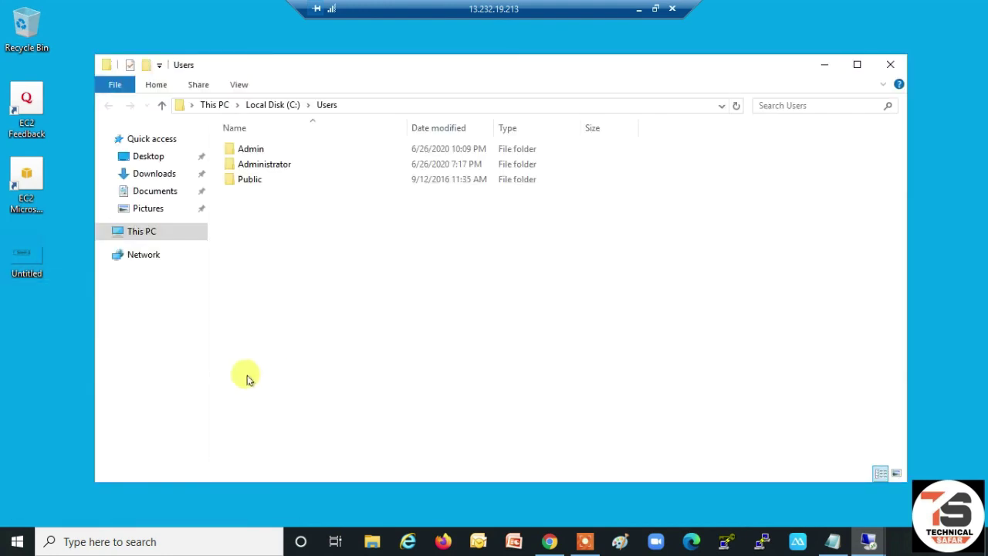
right_click(144, 238)
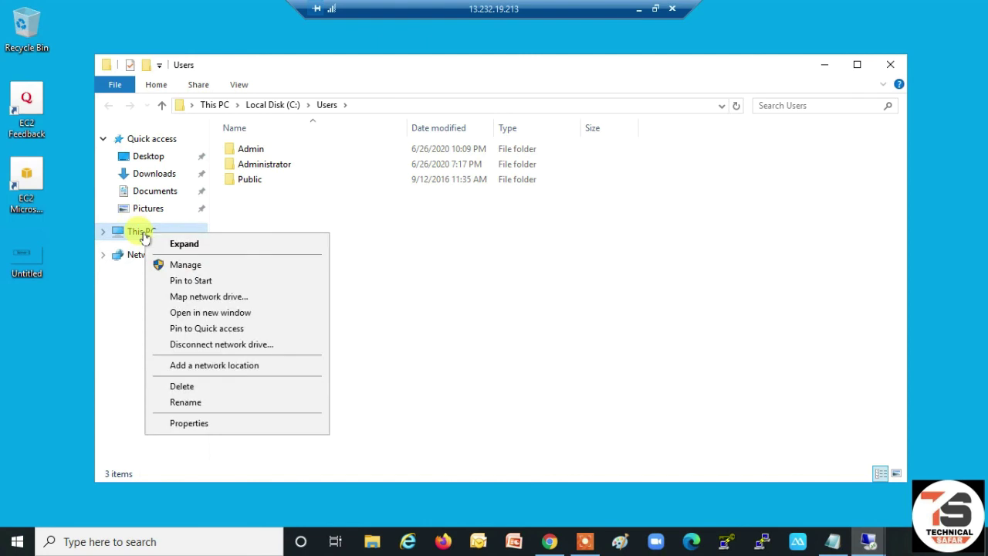
click(189, 298)
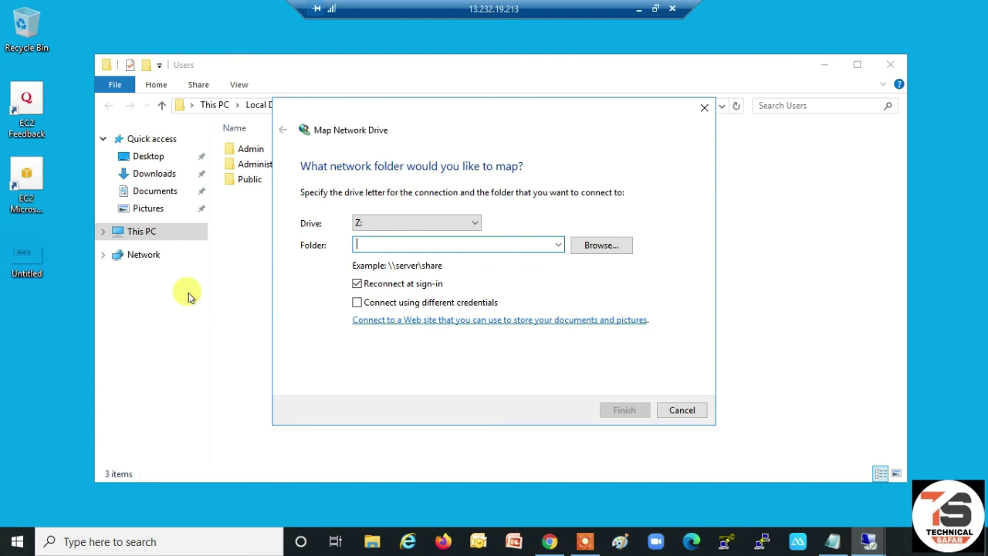
- Map \\amznfsx4pqtxw55.dhruv.com\share as drive Z: on Server-1
text(\\)
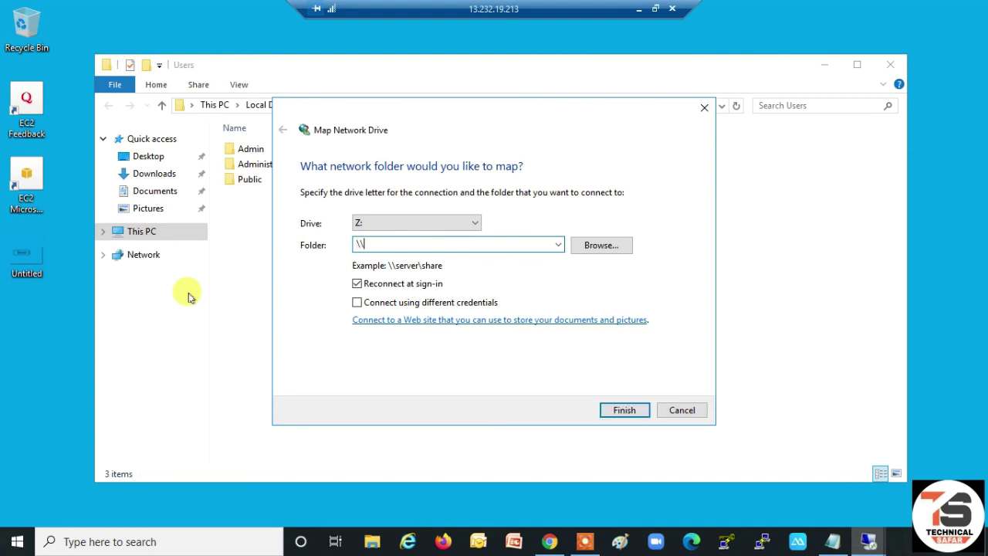
key(ctrl+v)
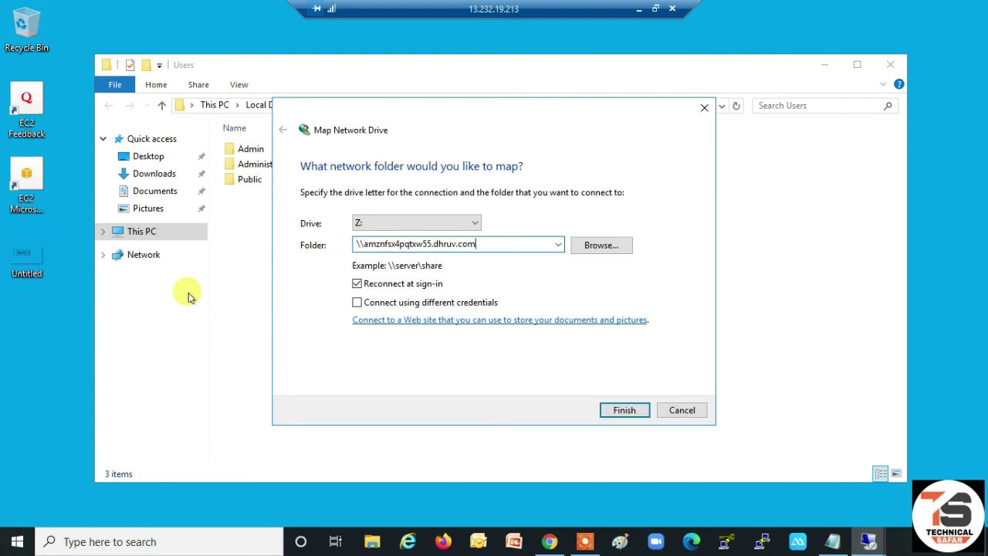
text(\)
text(share)
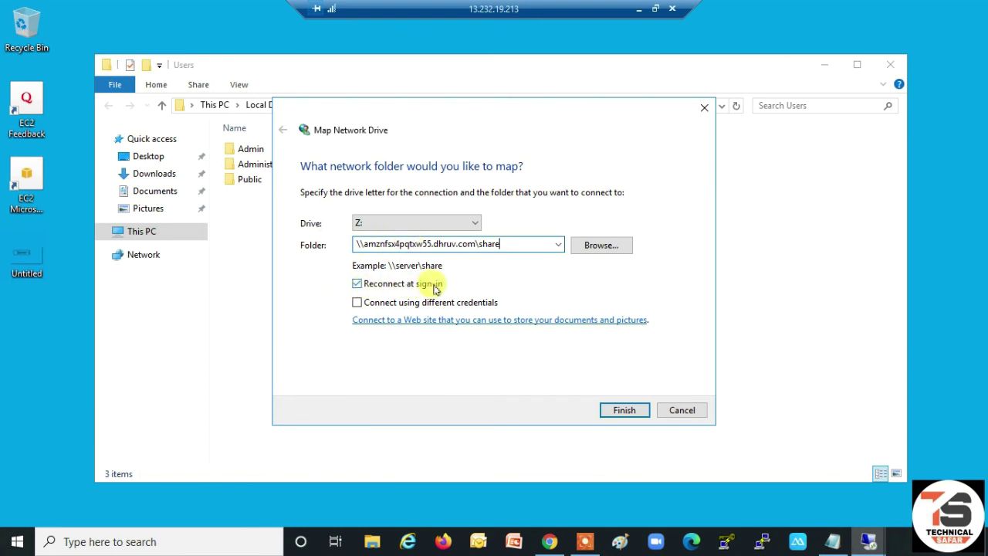
click(635, 410)
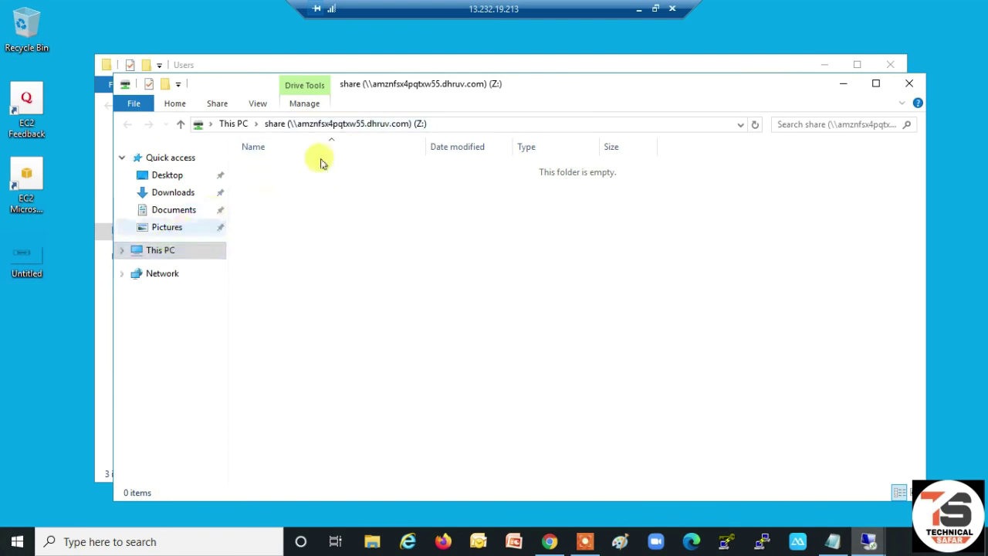
- Confirm the new Z: drive in This PC, close the Users window, and leave the Server-1 session
click(164, 252)
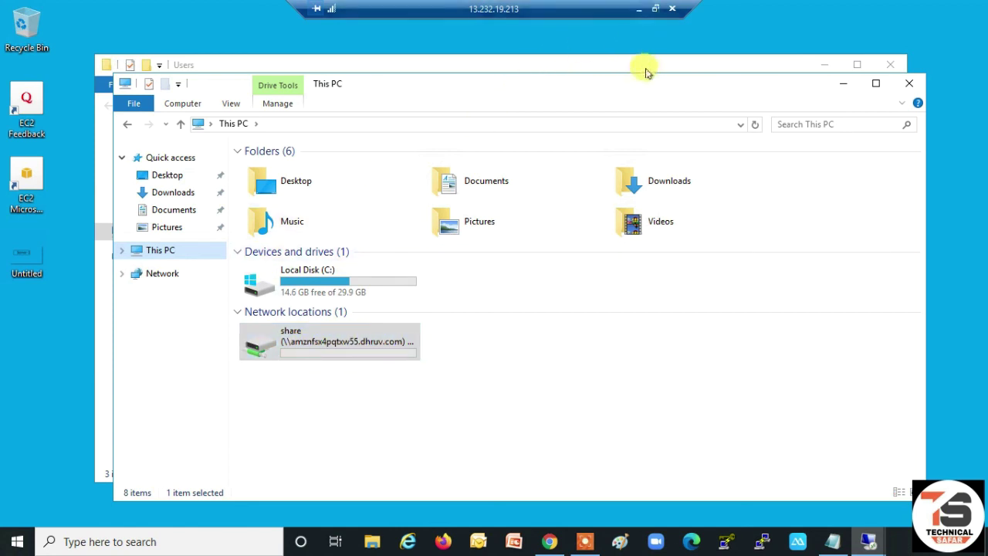
click(890, 64)
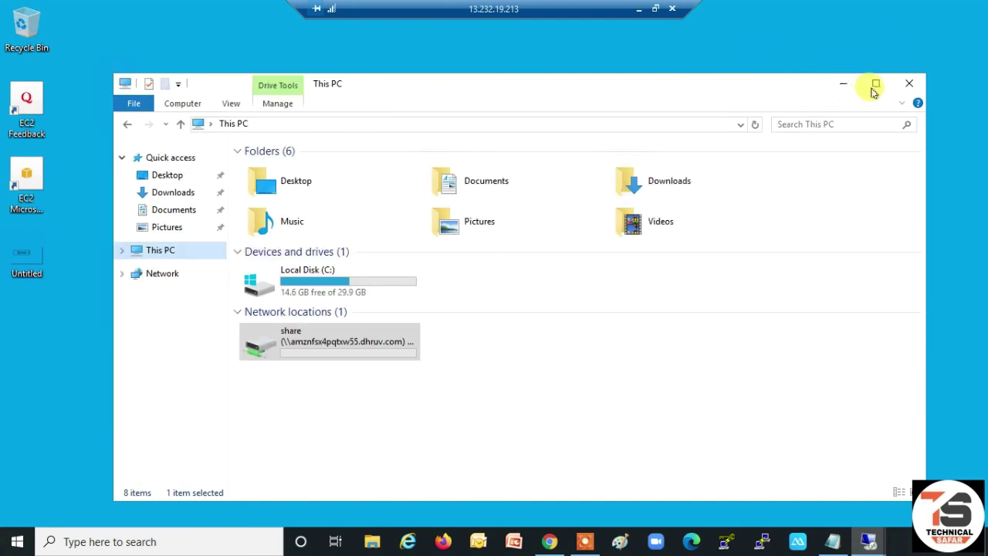
drag(750, 91, 782, 237)
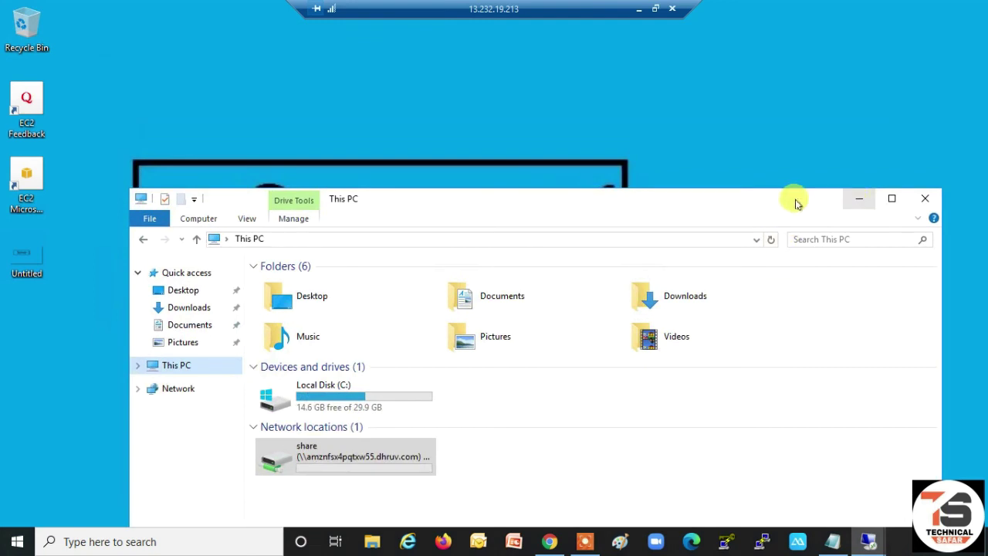
click(638, 8)
- Switch to the Server-2 session and open Map network drive from This PC's context menu
mouse_move(865, 538)
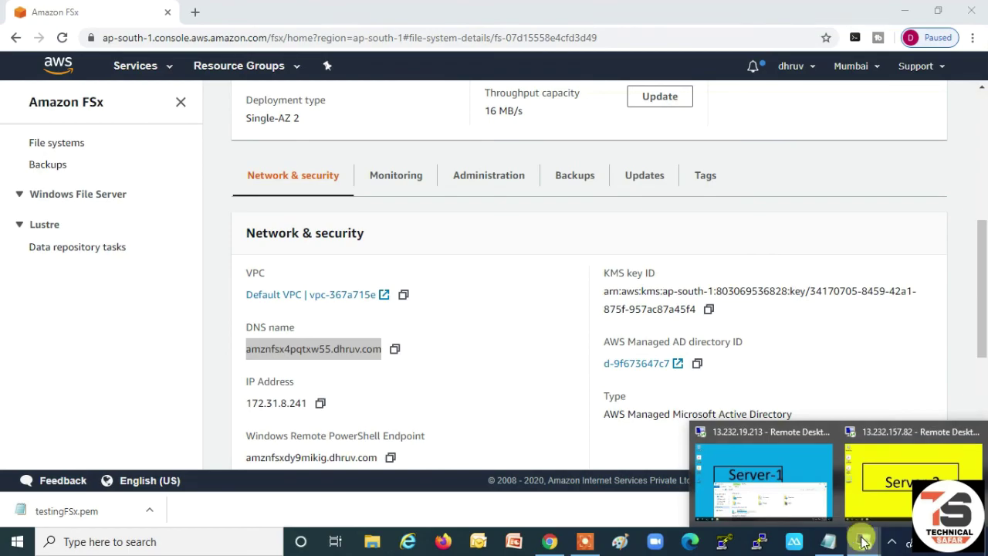
click(905, 434)
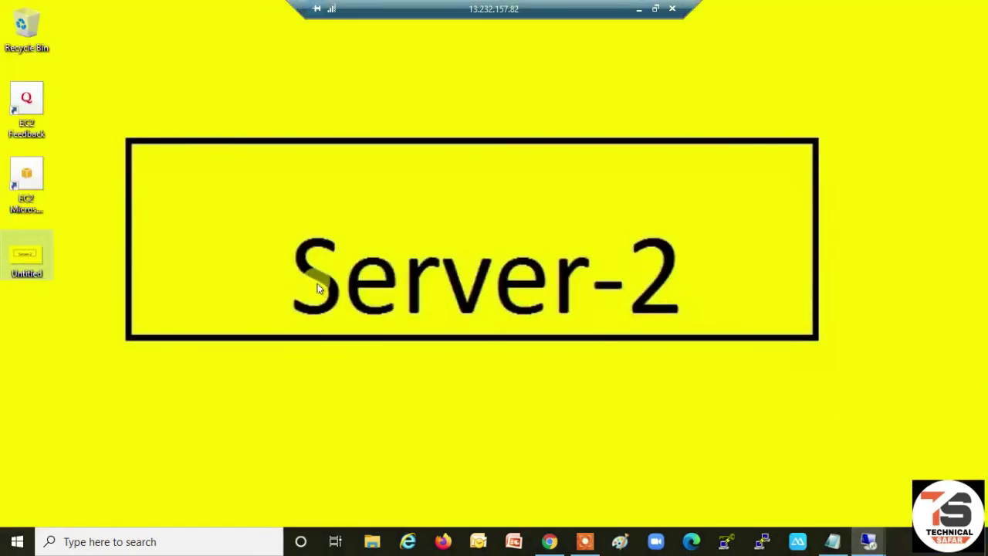
key(super+r)
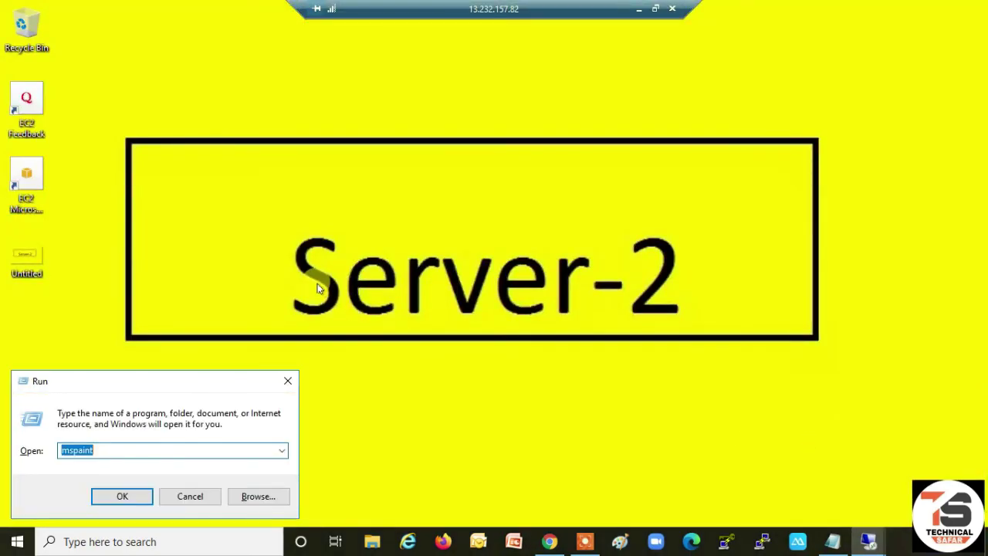
key(BackSpace)
key(Escape)
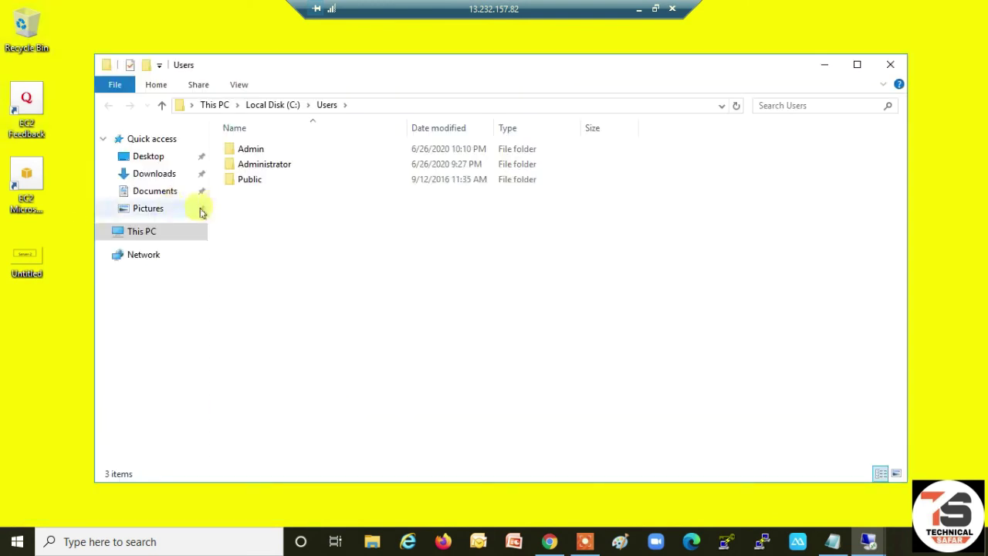
right_click(134, 239)
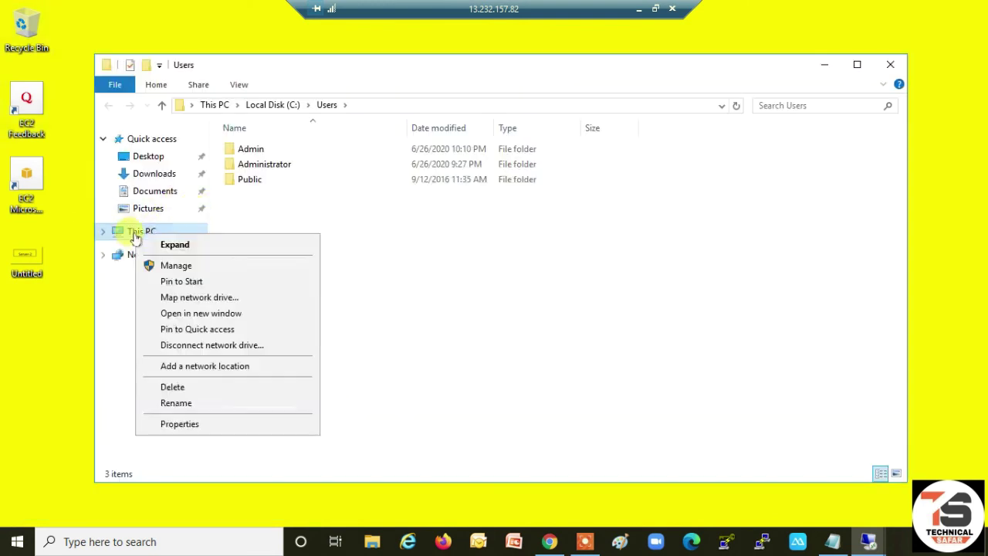
click(178, 300)
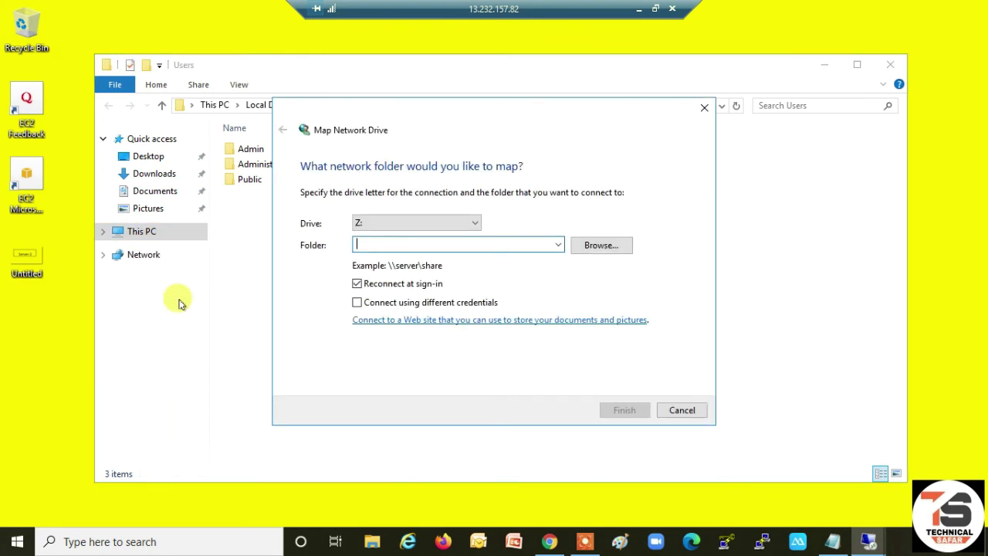
- Map \\amznfsx4pqtxw55.dhruv.com\share as drive Z: on Server-2
text(\\)
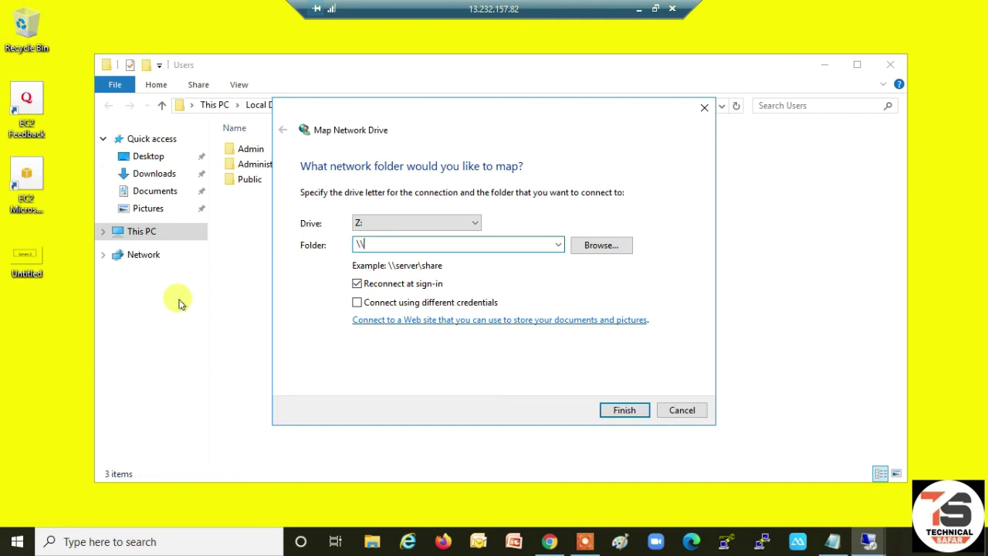
text(amznfsx4pqtxw55.dhruv.com)
text(\)
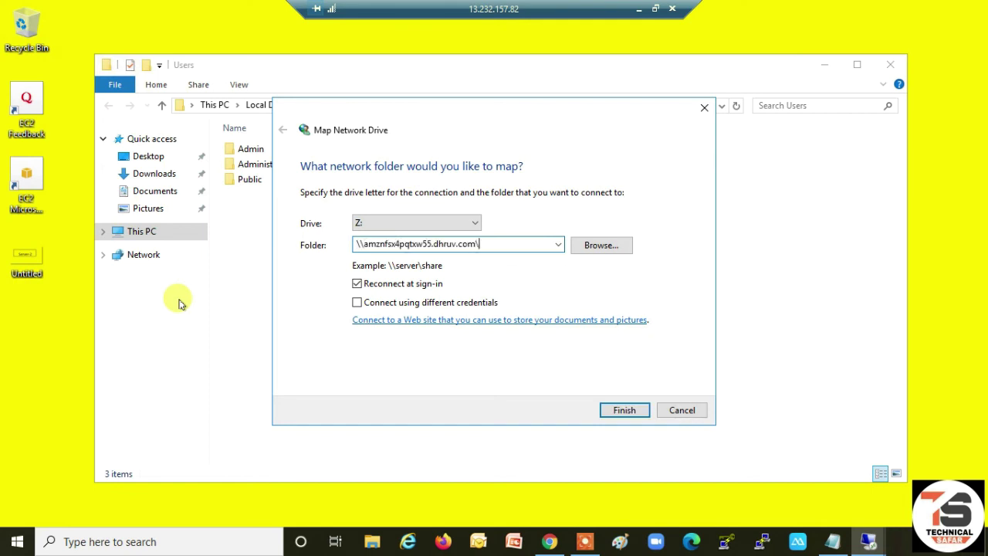
text(share)
click(629, 413)
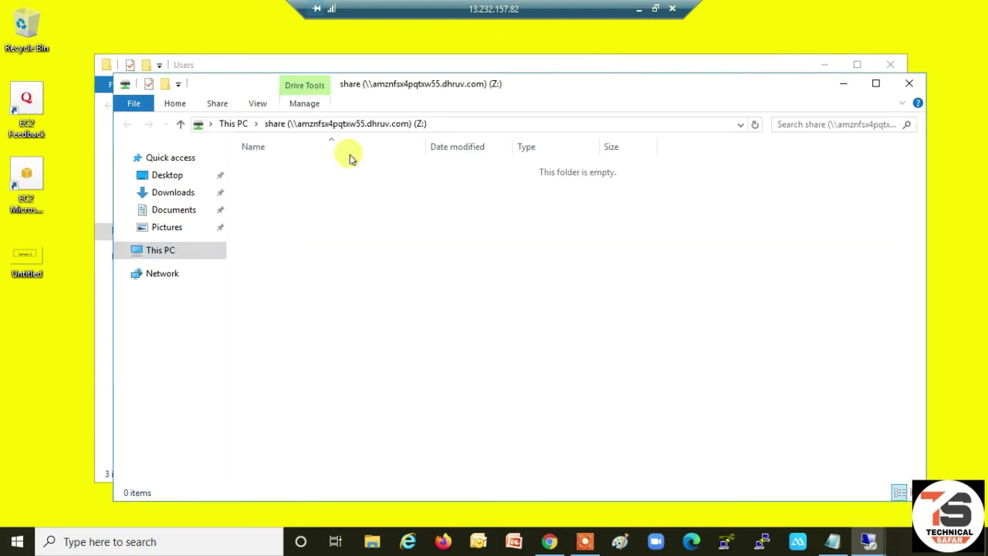
- Find the Z: drive in This PC, close the Users window, and open the share
click(161, 255)
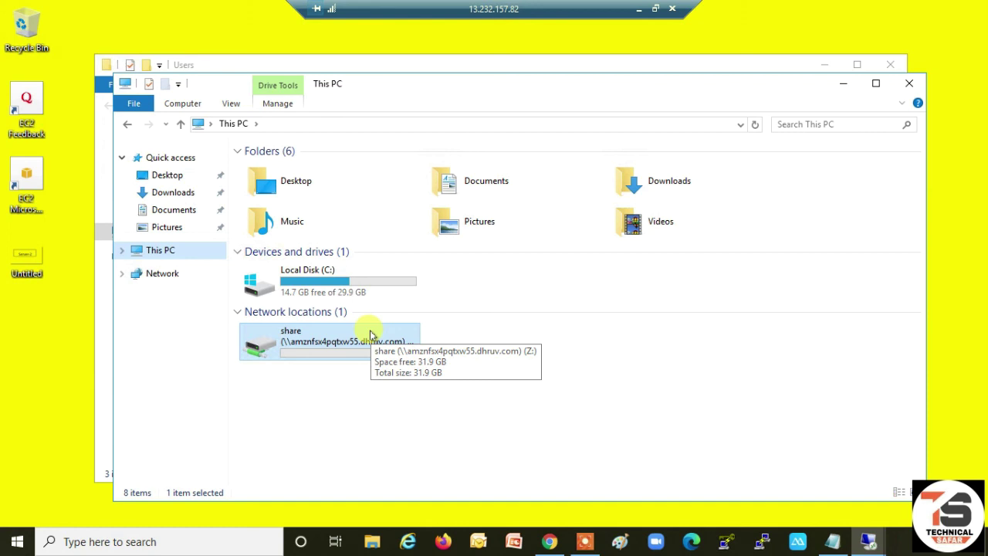
click(884, 67)
drag(675, 86, 662, 161)
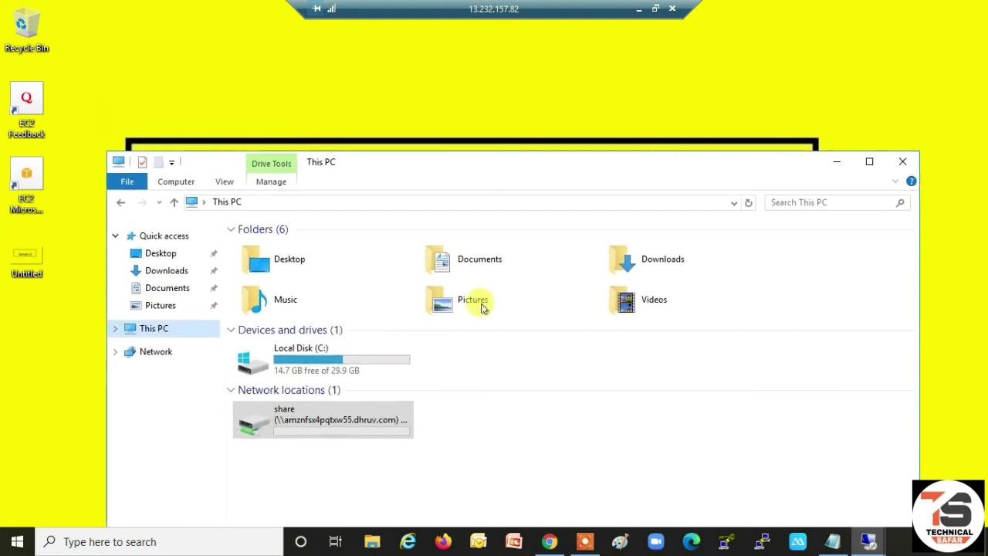
double_click(326, 418)
- Create a new text document named 'Hello Viewers' in the Z: share
right_click(330, 307)
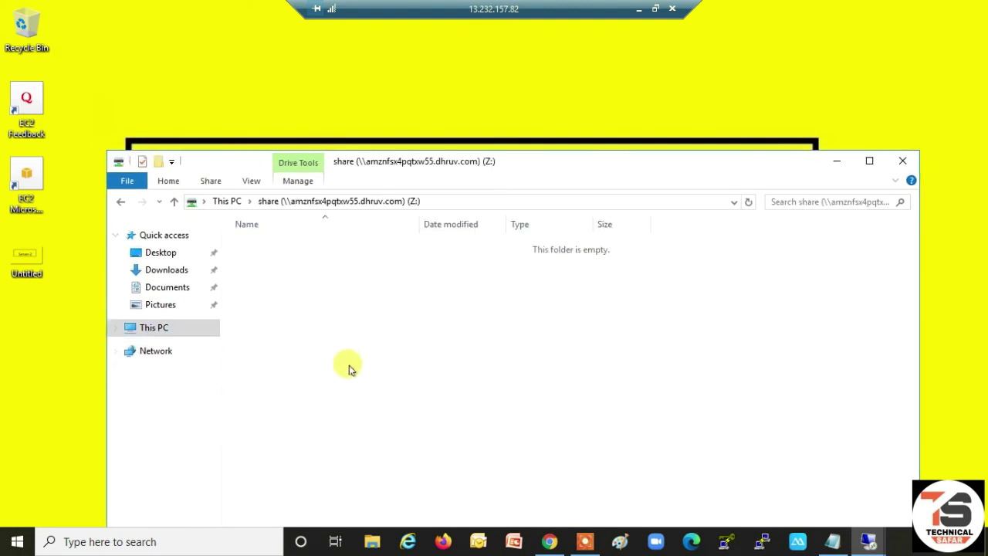
mouse_move(369, 445)
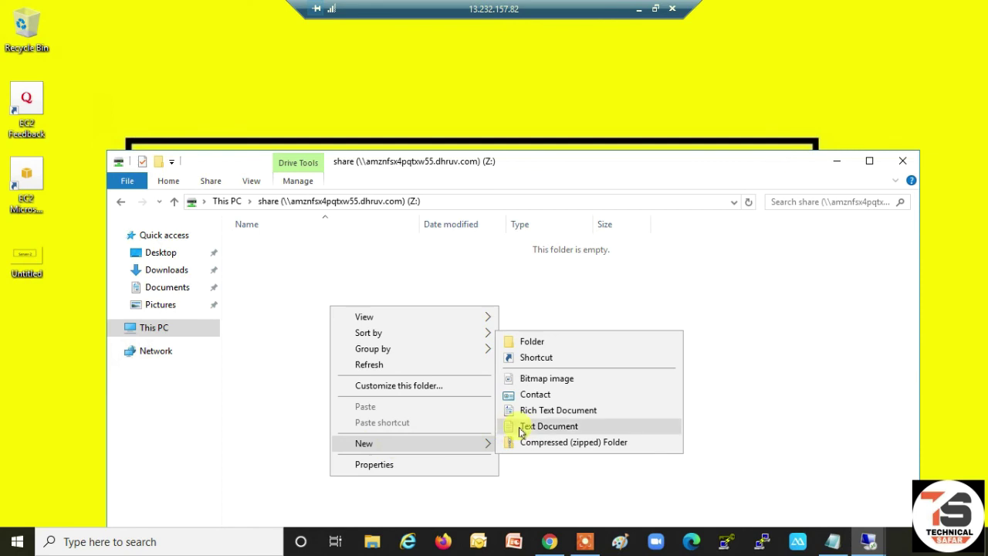
click(520, 427)
text(H)
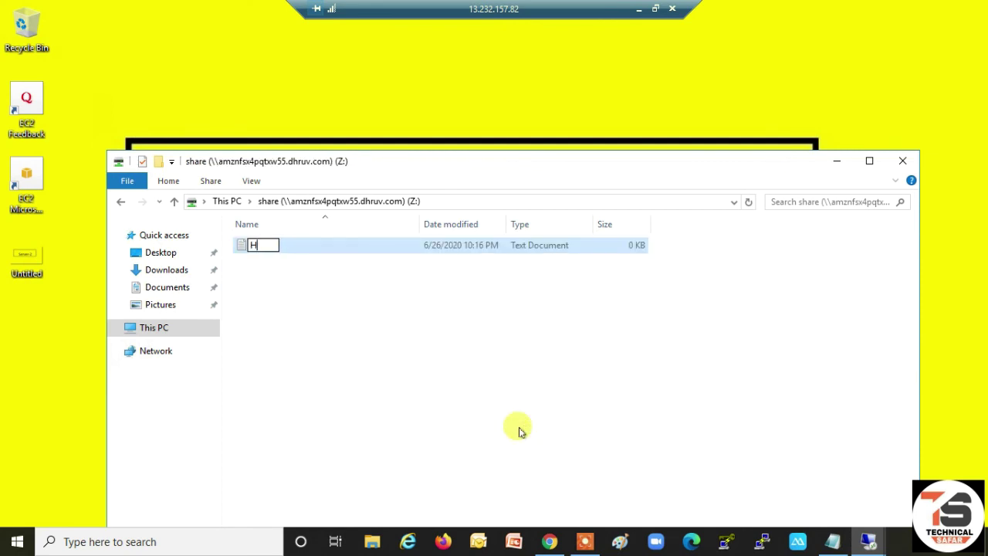
text(ello Viewers)
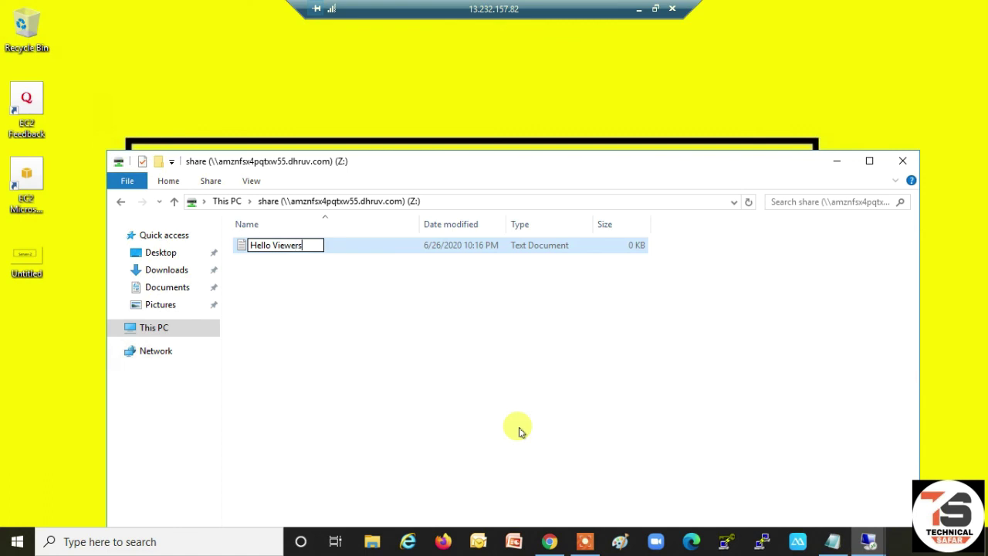
key(Return)
key(Return)
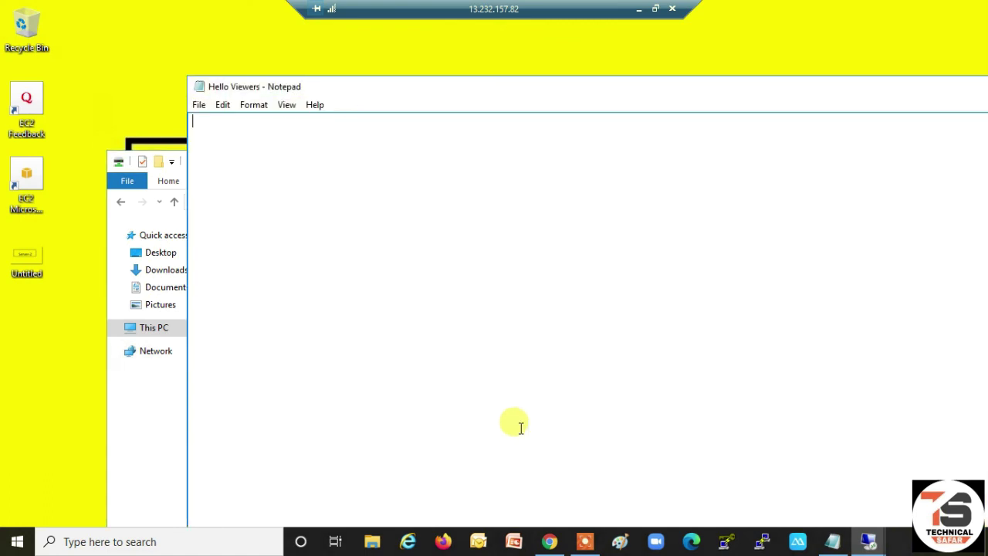
- Write 'Technical Safar' in Hello Viewers, close Notepad, and minimise the Server-2 session
text(Technical Safar)
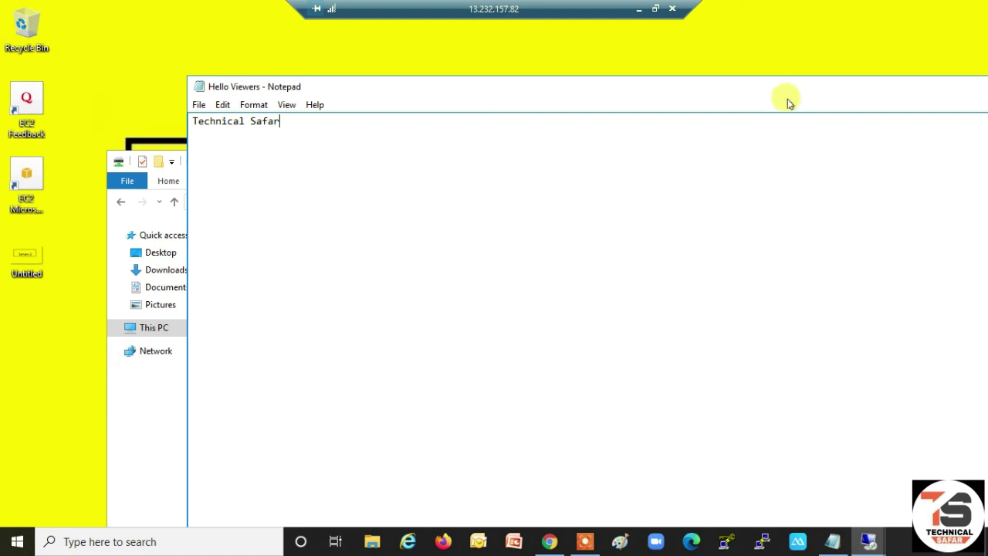
drag(757, 94, 629, 122)
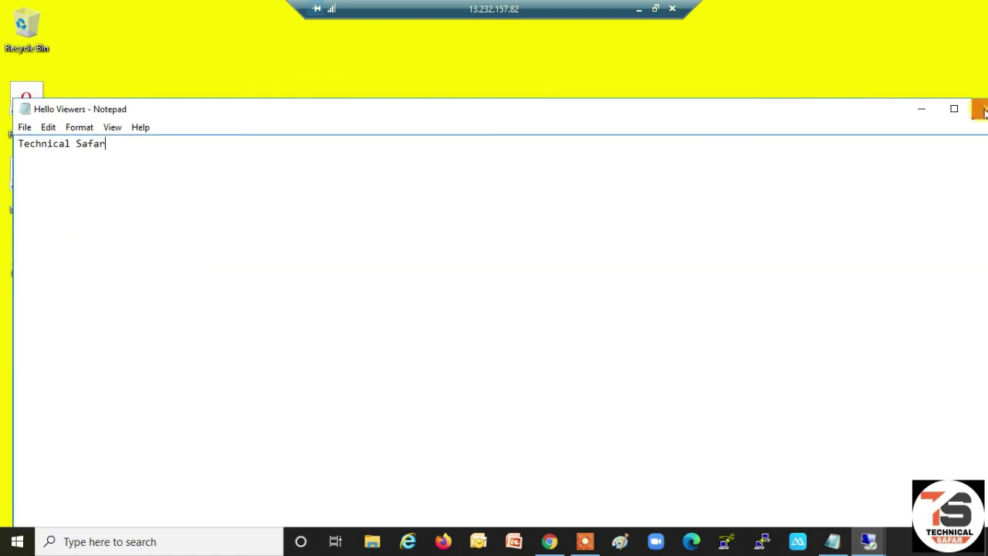
click(975, 109)
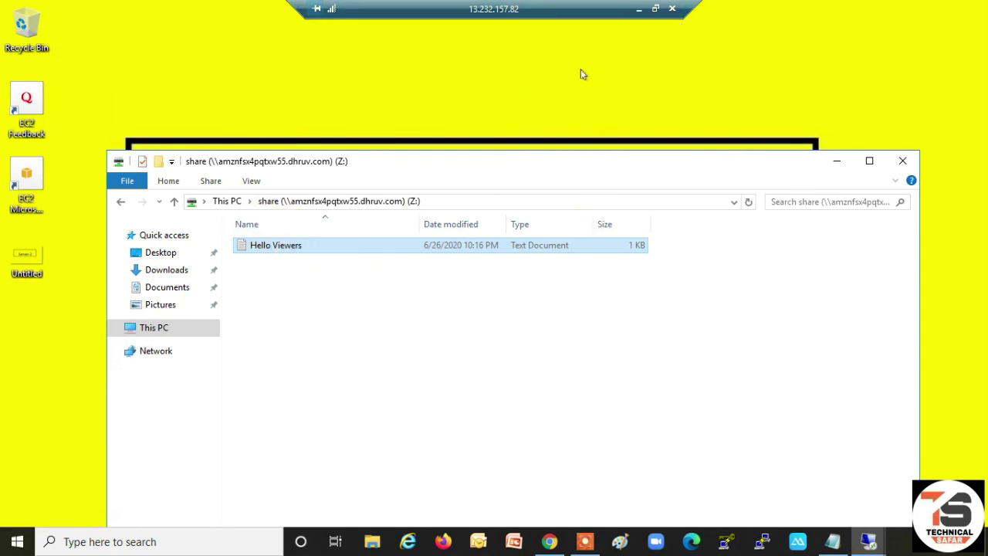
click(639, 9)
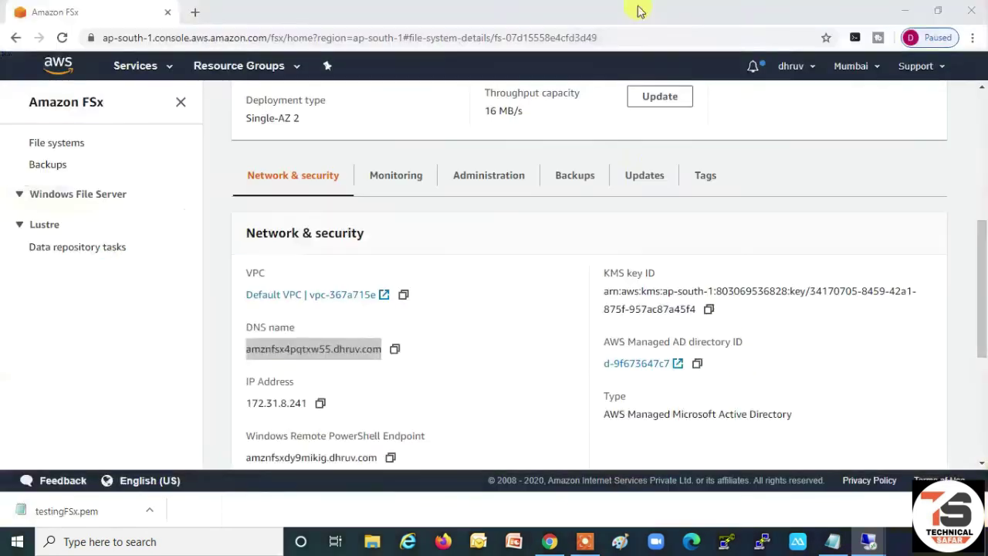
- On Server-1, open the Z: share and open Hello Viewers in Notepad
mouse_move(861, 540)
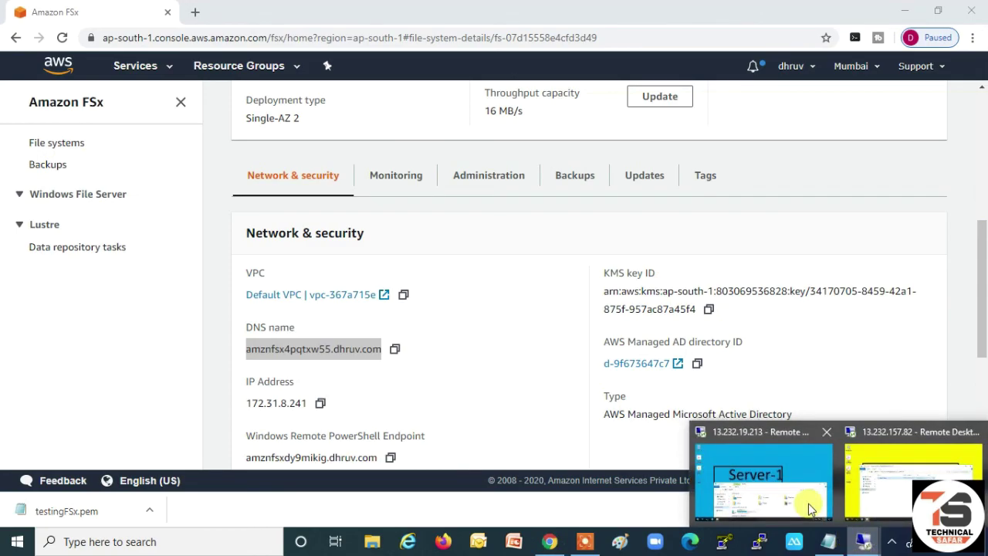
click(747, 436)
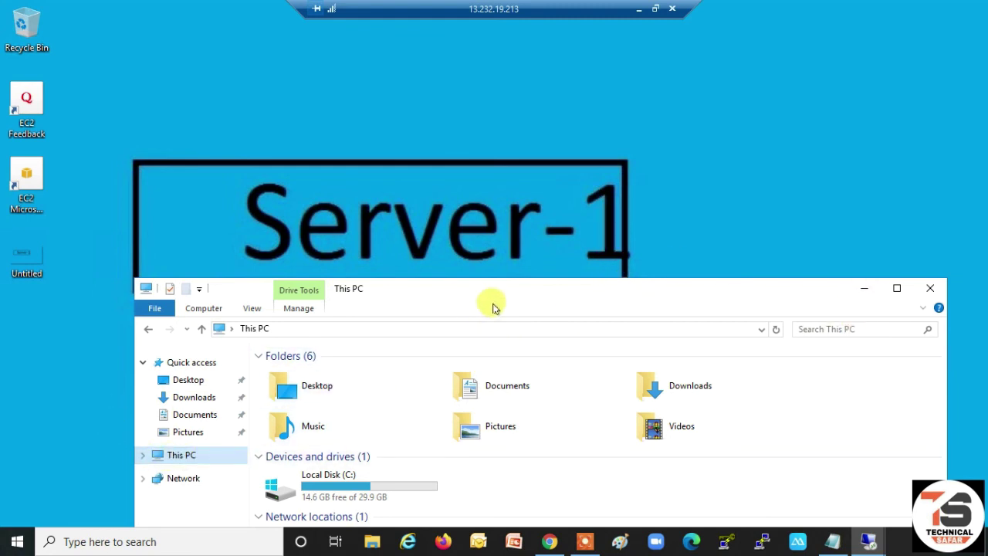
drag(739, 296, 750, 231)
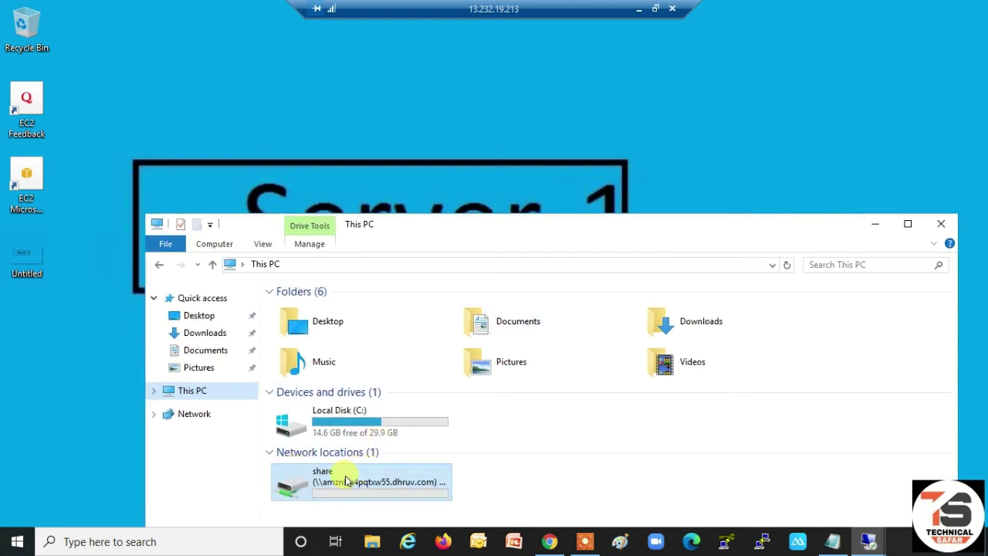
double_click(344, 476)
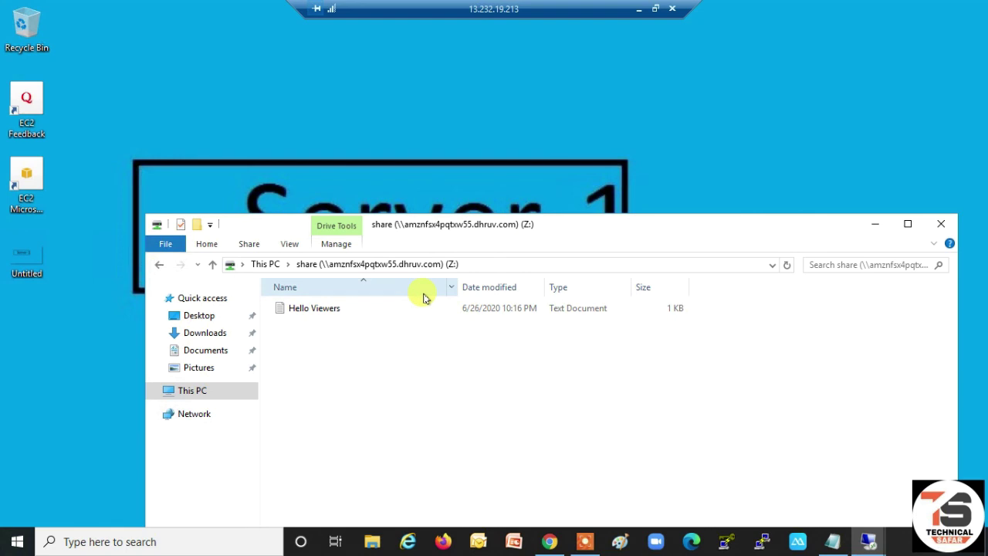
double_click(297, 308)
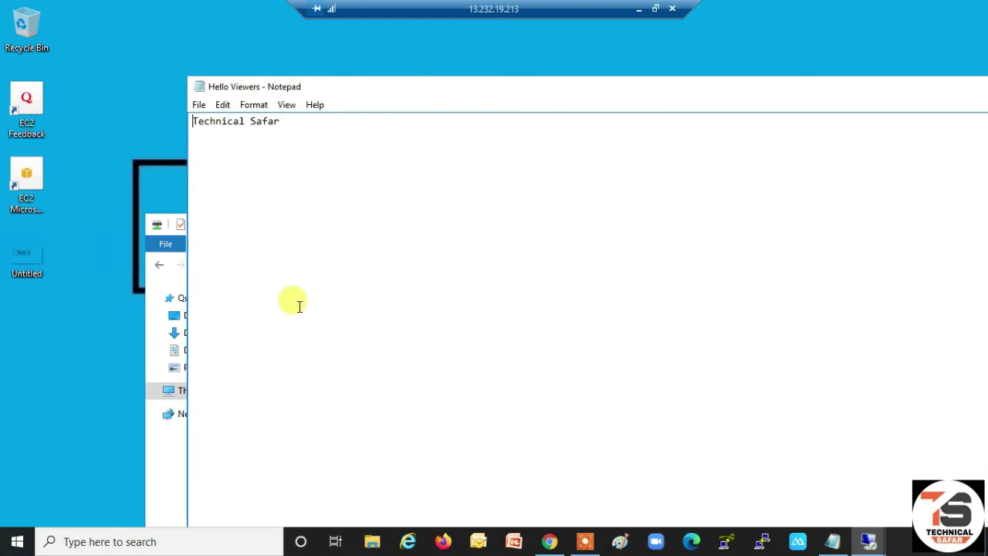
- Add an author line and 'Please Subscribe my Channel' below Technical Safar, then close Notepad
click(295, 123)
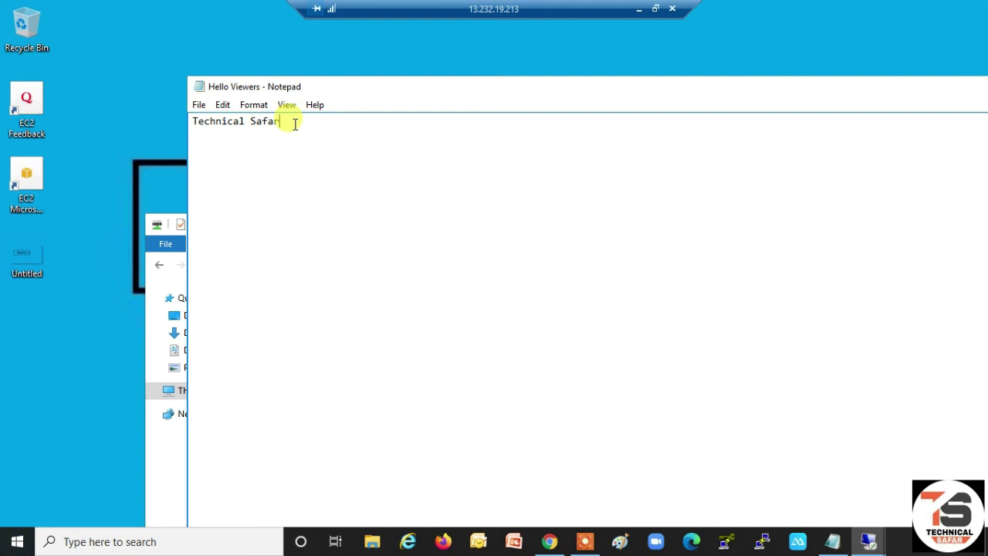
key(Return)
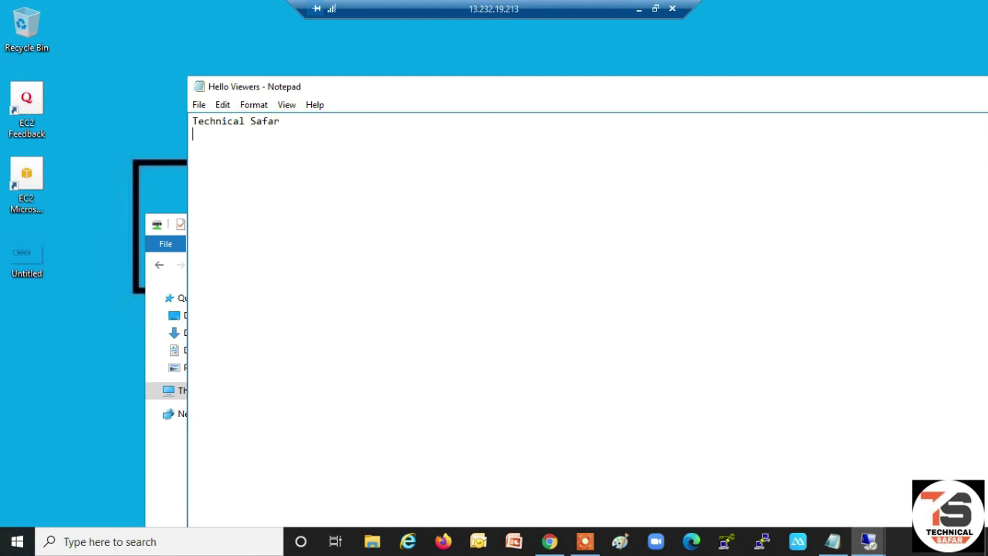
text(from- Dhruv Singh)
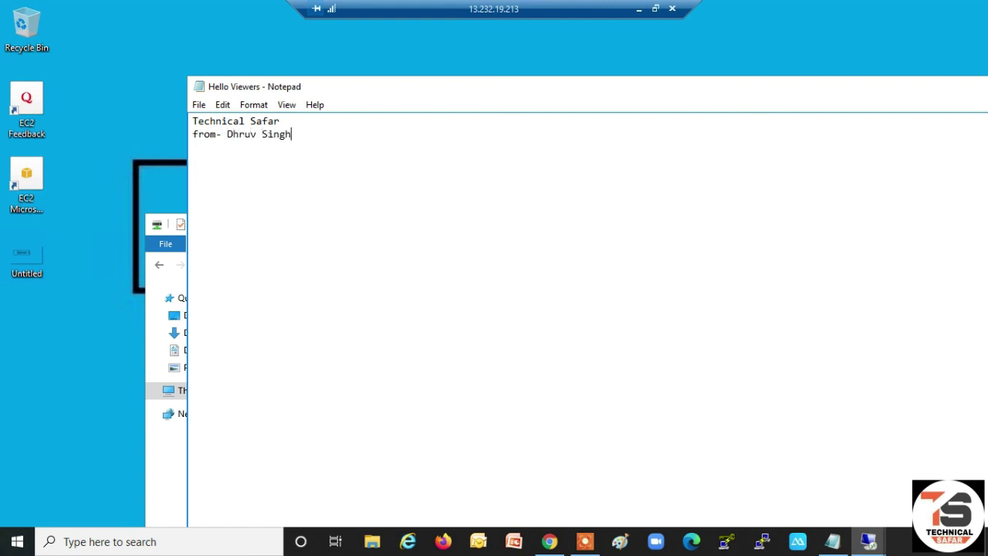
key(Return)
text(Please Subscribe m)
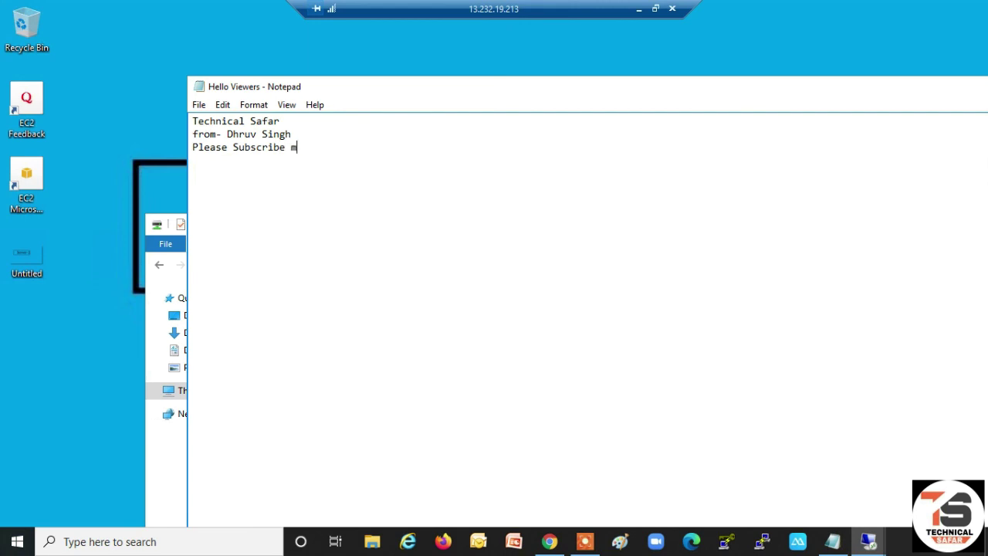
text(y Channel)
right_click(736, 96)
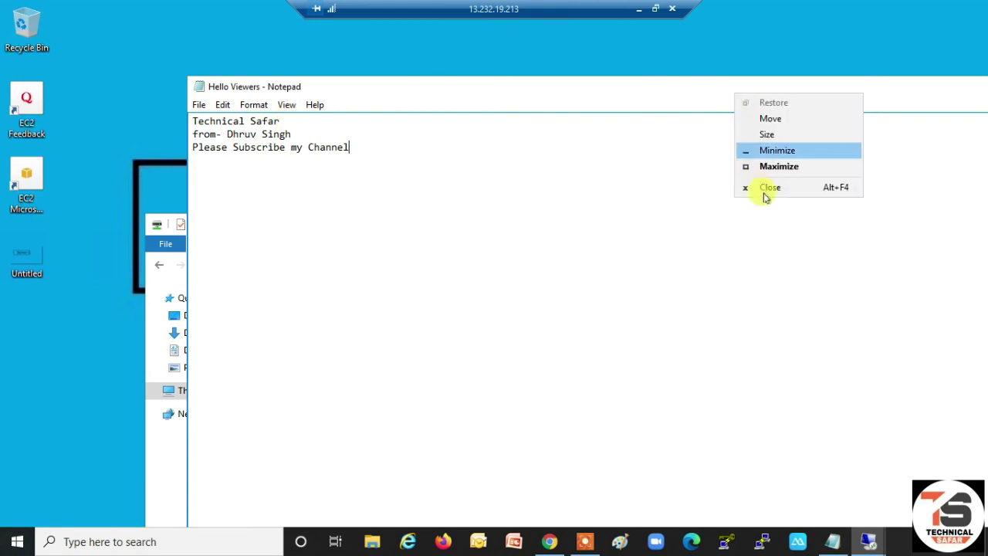
click(763, 190)
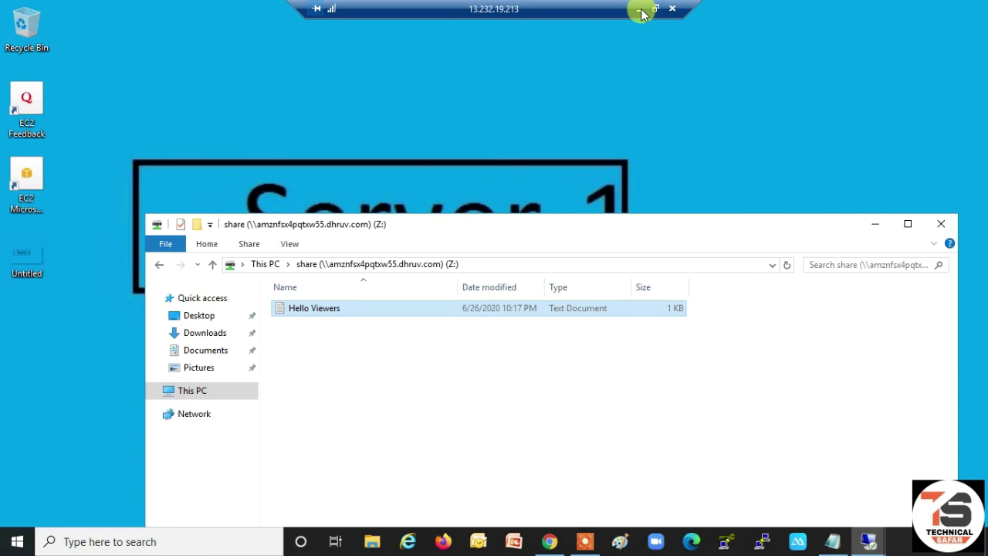
- Minimise Server-1, switch to Server-2, and open Hello Viewers to see the new lines
click(638, 11)
mouse_move(863, 543)
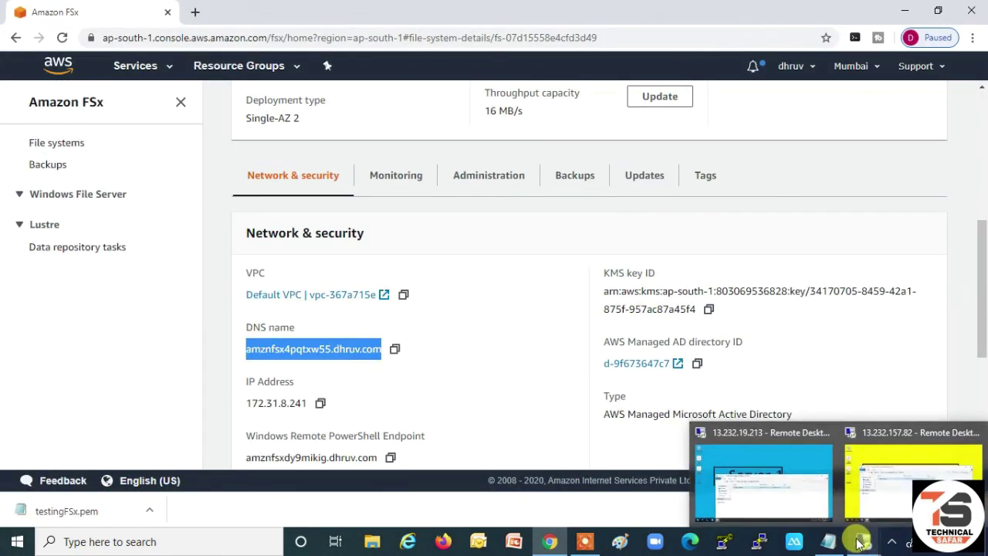
click(913, 429)
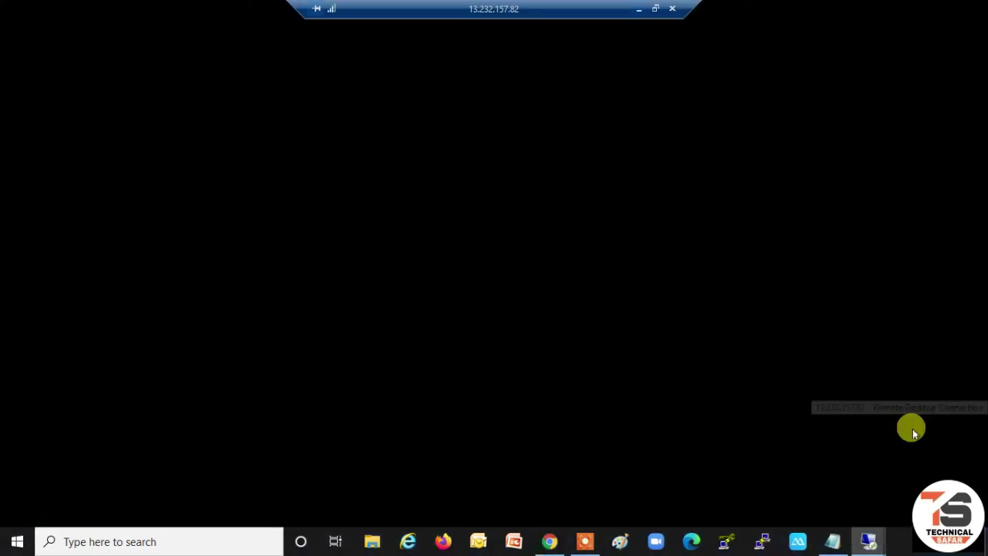
double_click(296, 247)
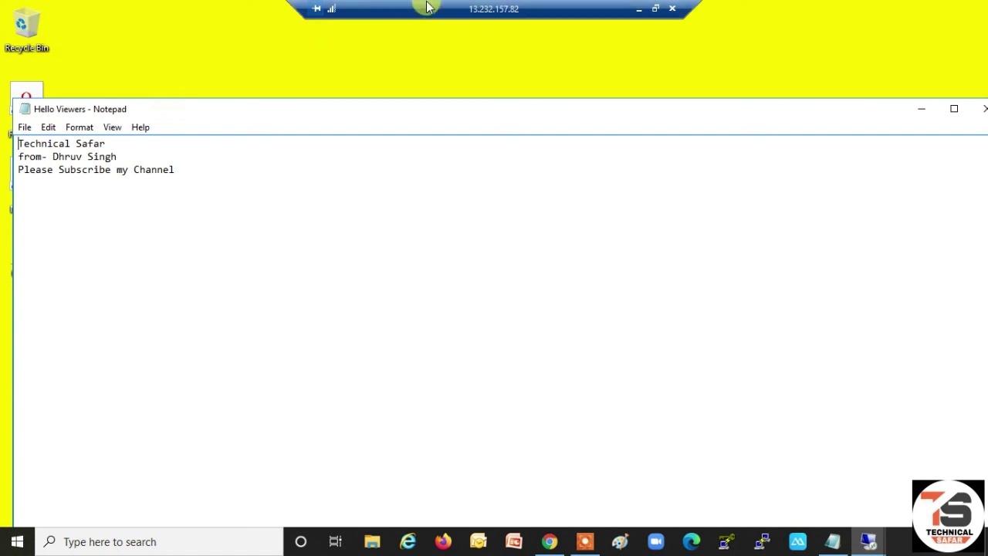
- Copy the FSx DNS name and review the network and summary details on the console
click(638, 8)
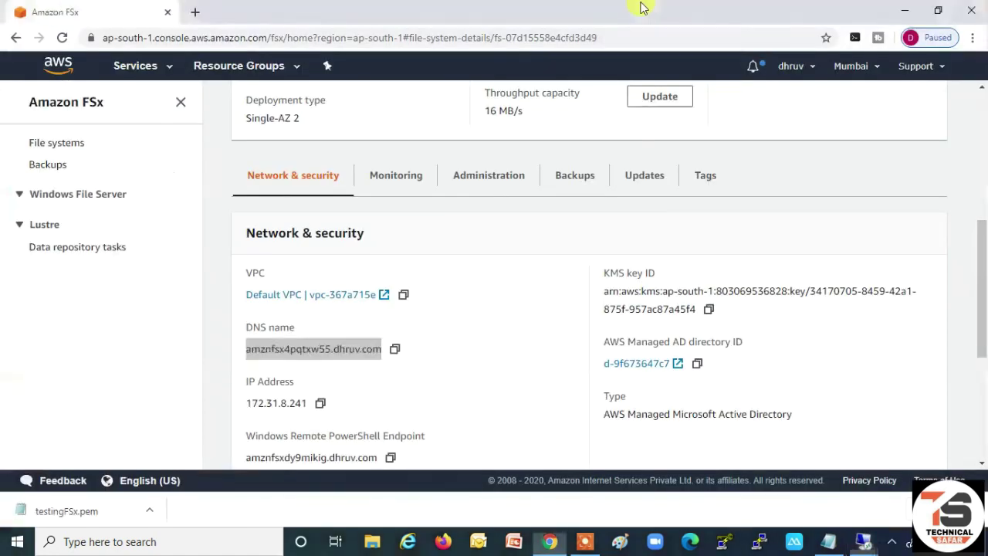
click(394, 348)
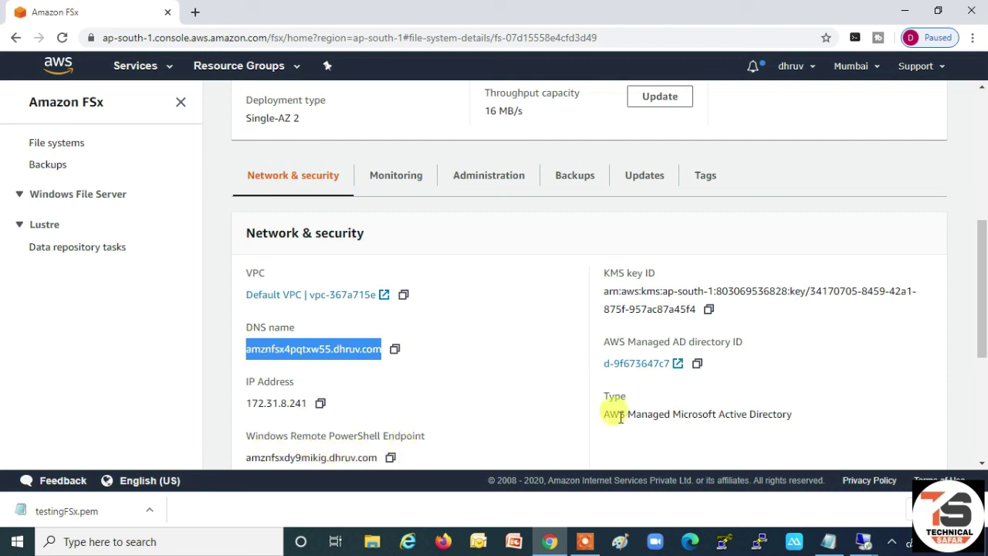
drag(606, 415, 779, 419)
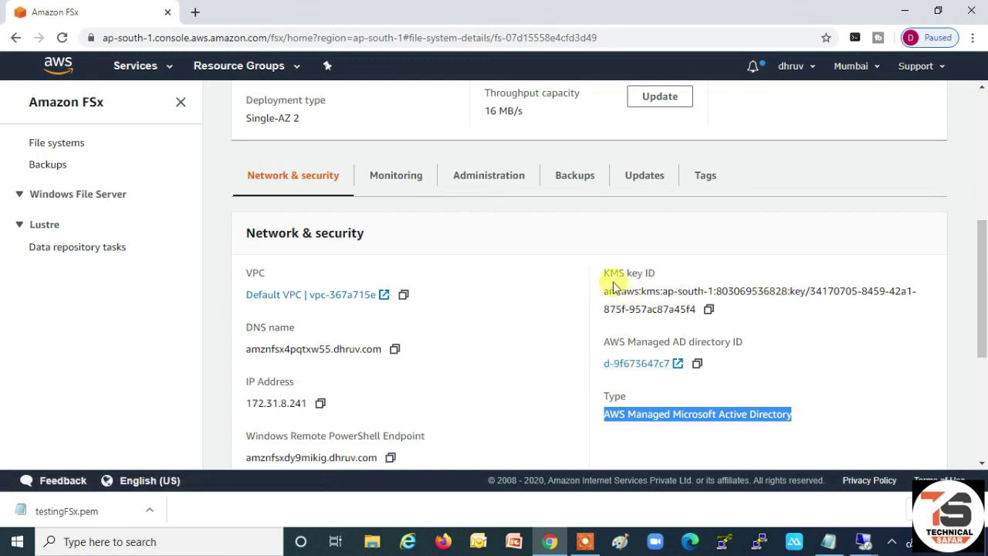
scroll(533, 316, down, 3)
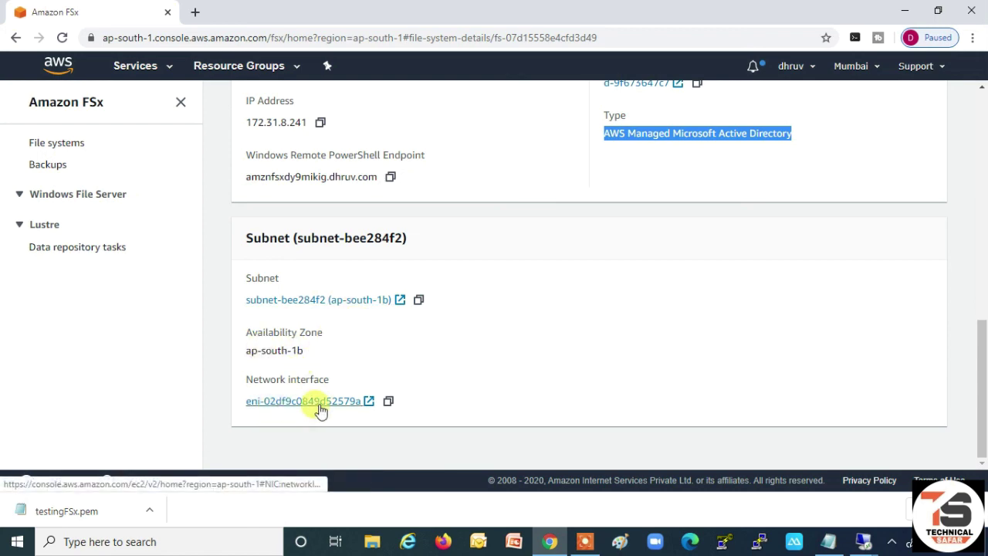
scroll(464, 400, up, 6)
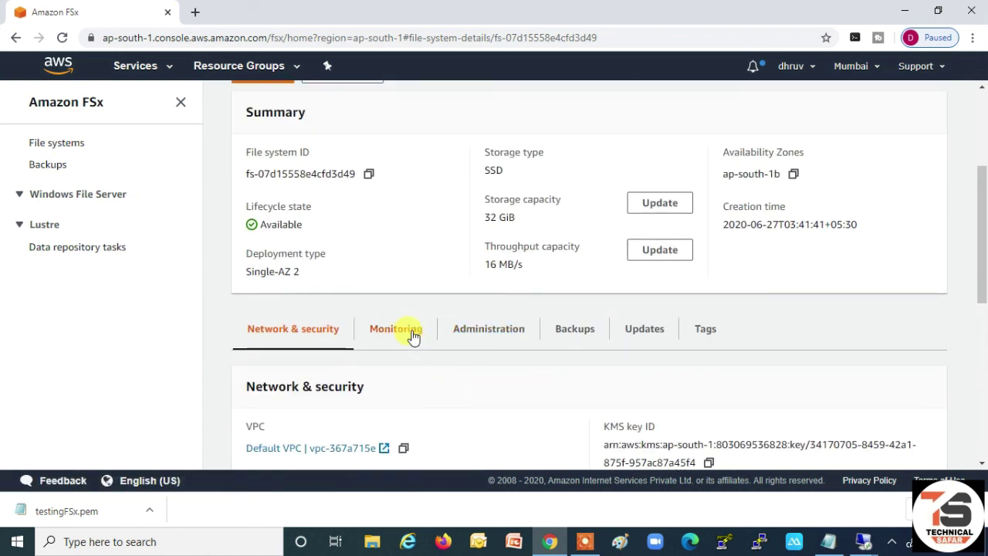
click(391, 336)
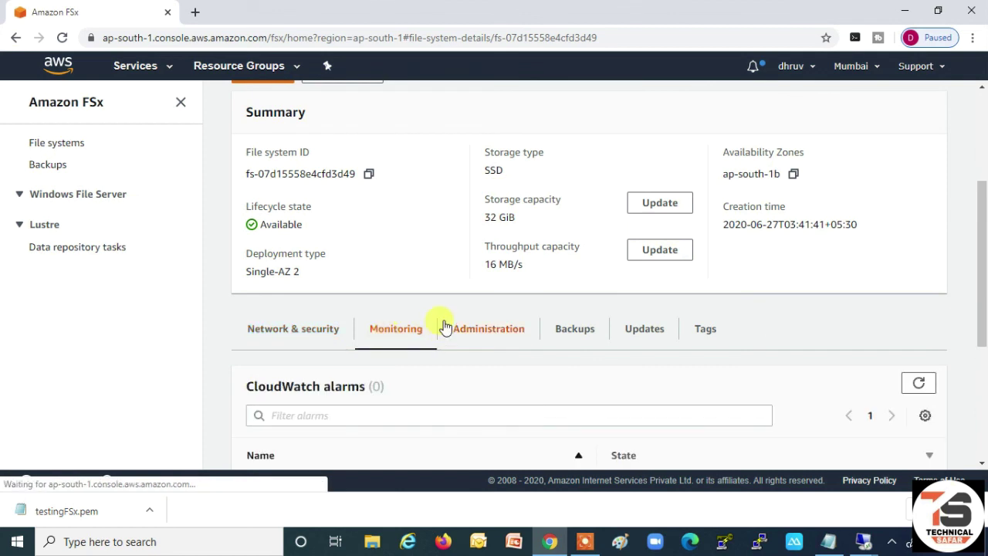
scroll(441, 339, down, 3)
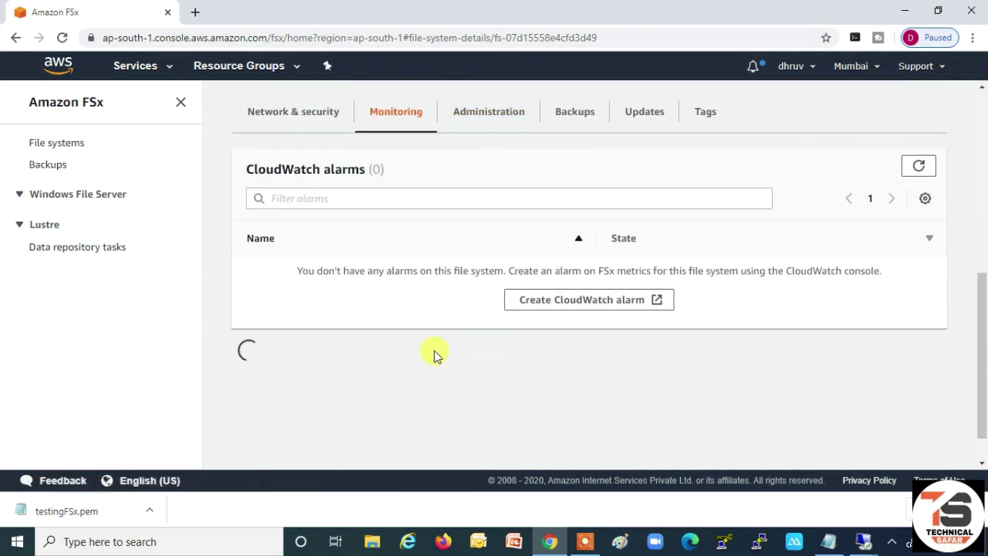
scroll(434, 356, down, 1)
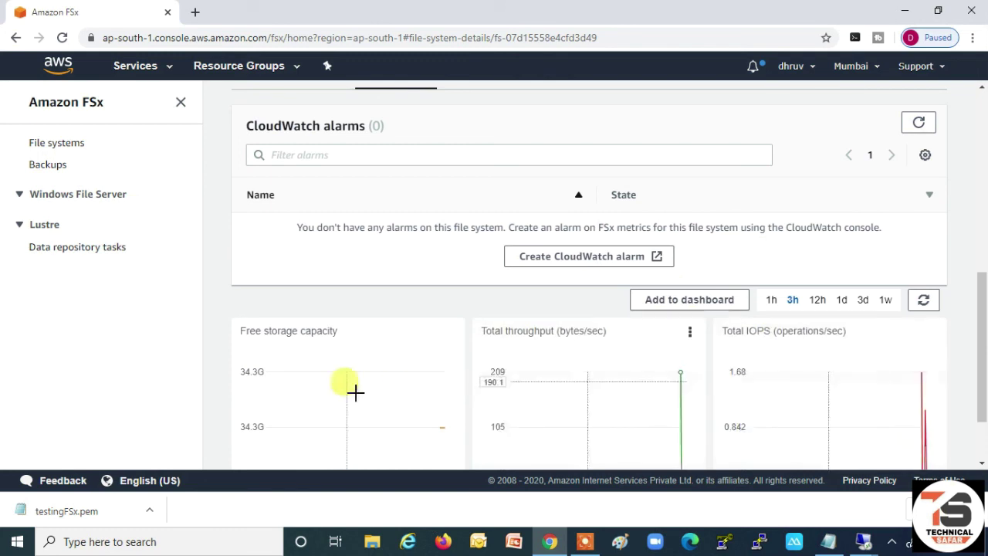
scroll(346, 353, down, 1)
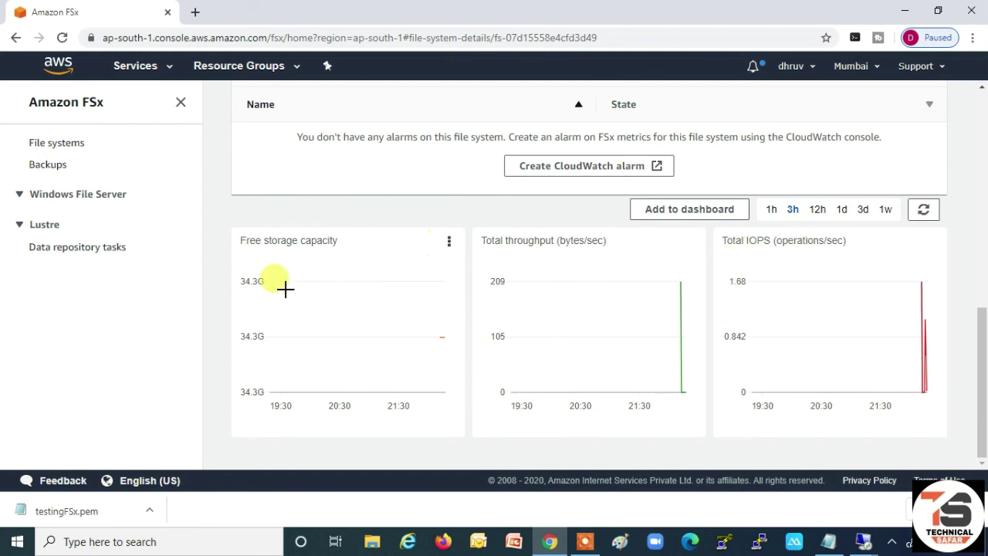
scroll(445, 326, up, 4)
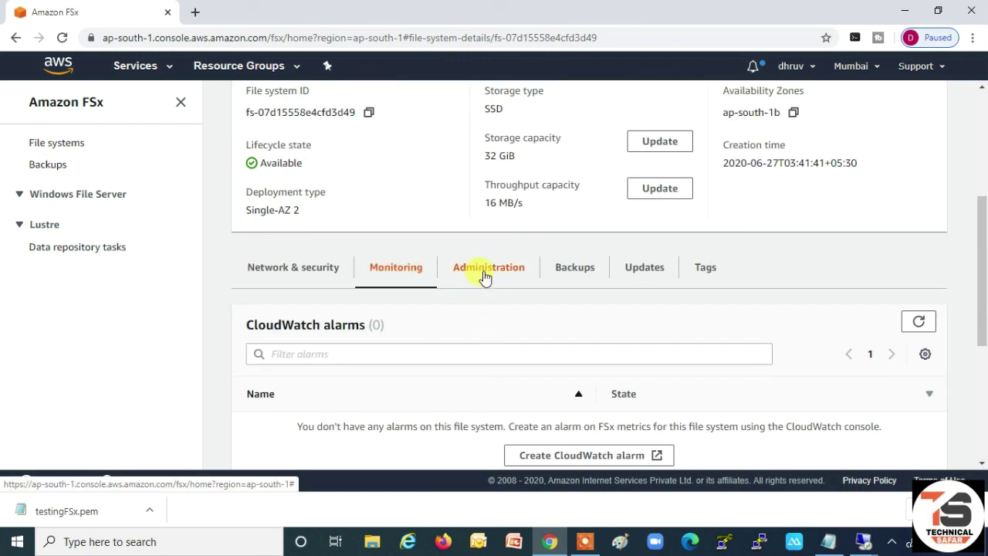
- Check the Monday 22:30 UTC maintenance window under Administration, then view the empty Updates list
click(485, 276)
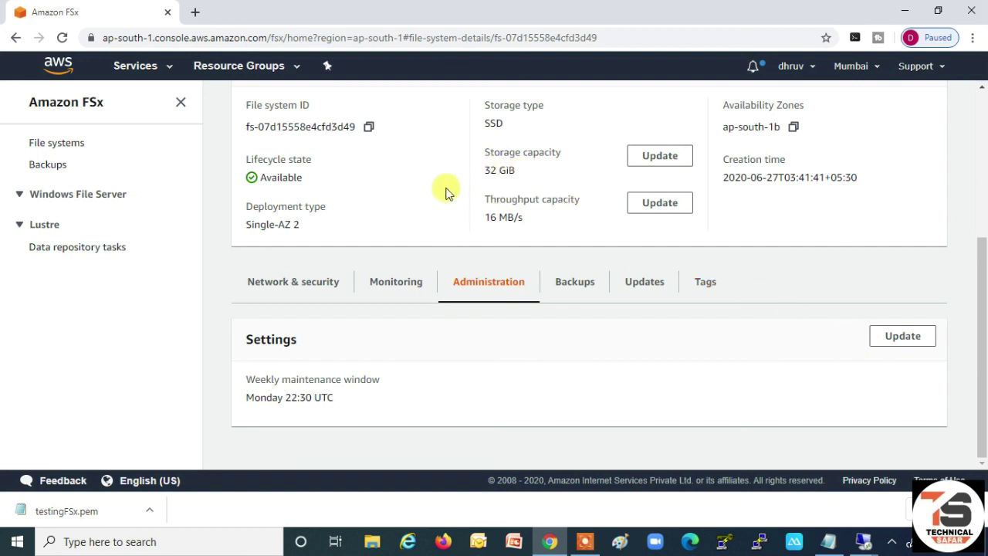
click(890, 338)
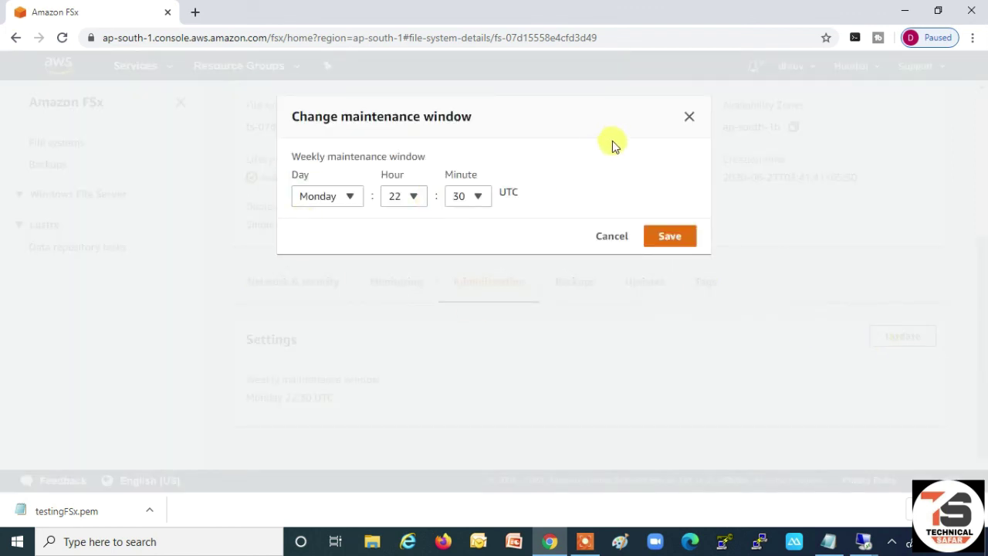
click(690, 118)
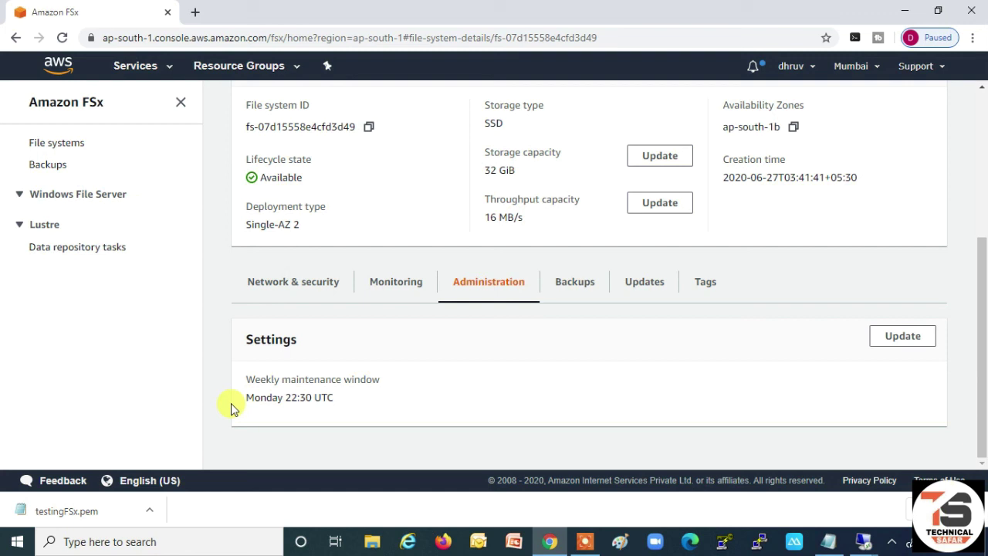
click(645, 286)
scroll(514, 297, down, 2)
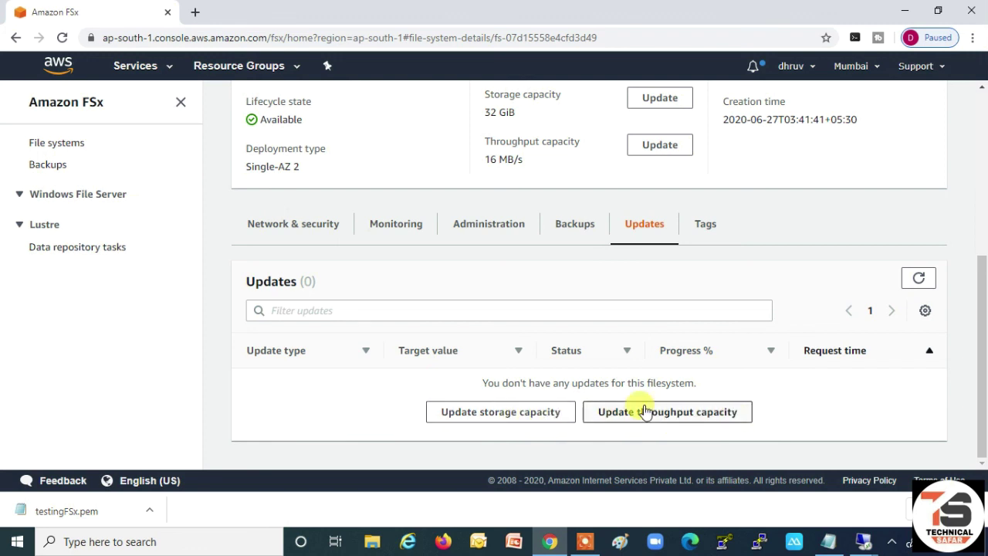
- Set an absolute storage capacity of 36 GiB, replacing the too-small 34 GiB value, and submit
click(490, 419)
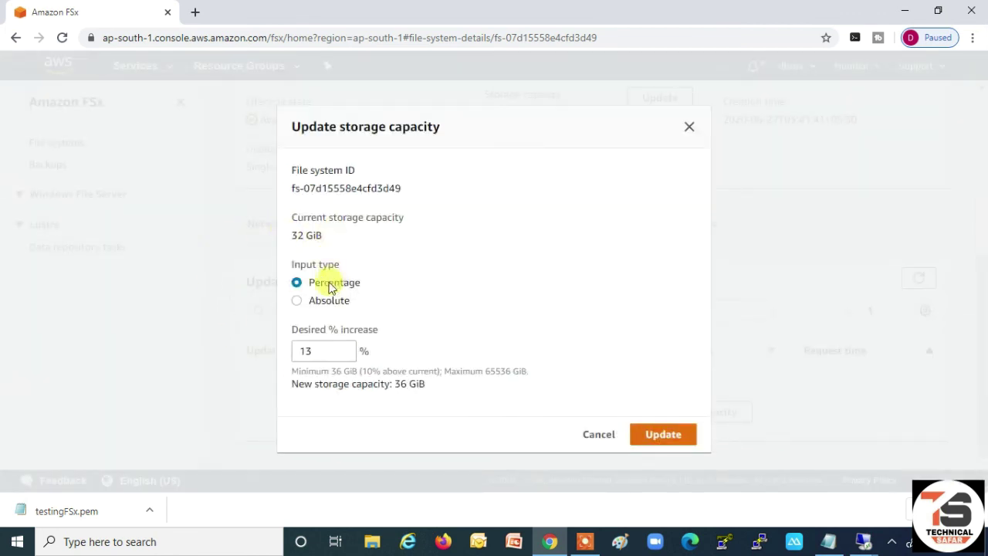
click(301, 301)
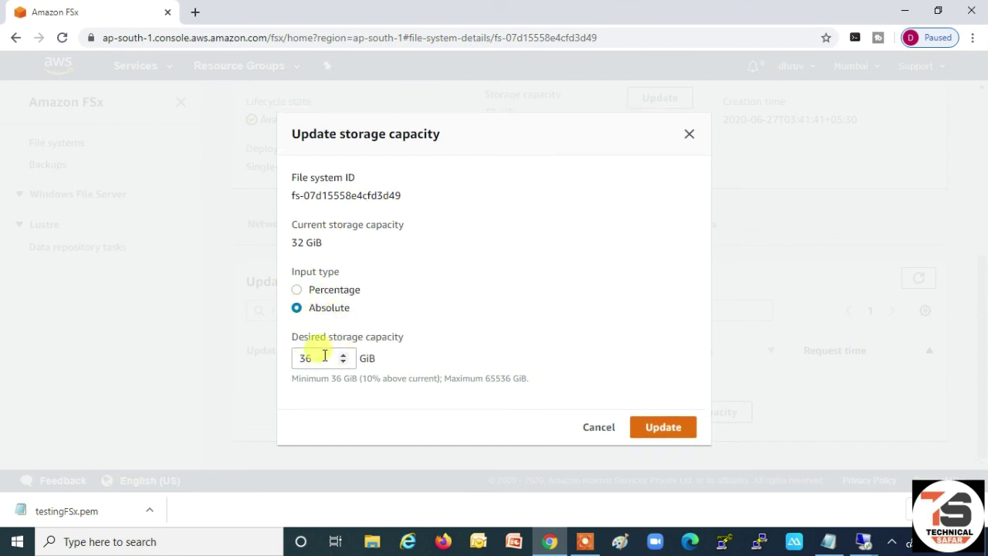
drag(322, 359, 301, 358)
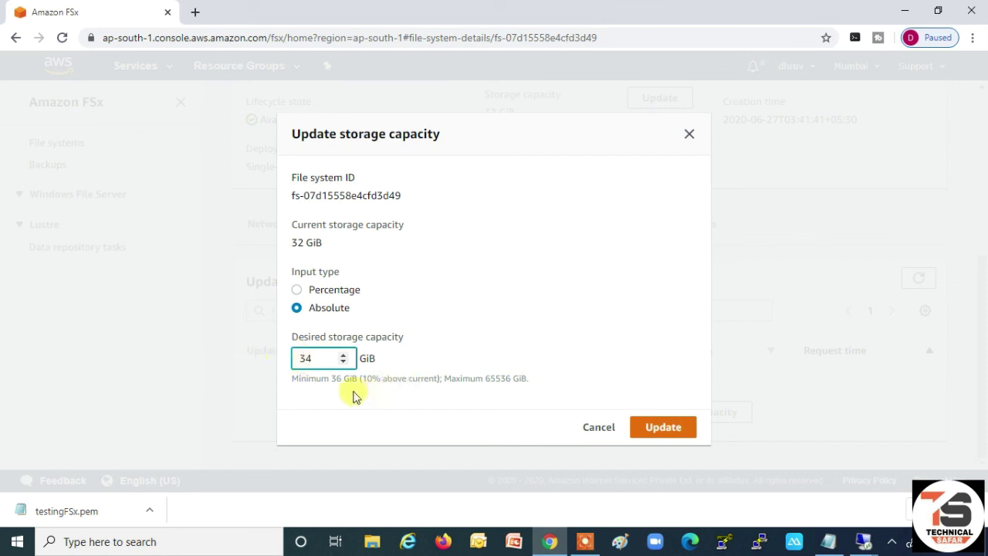
click(656, 426)
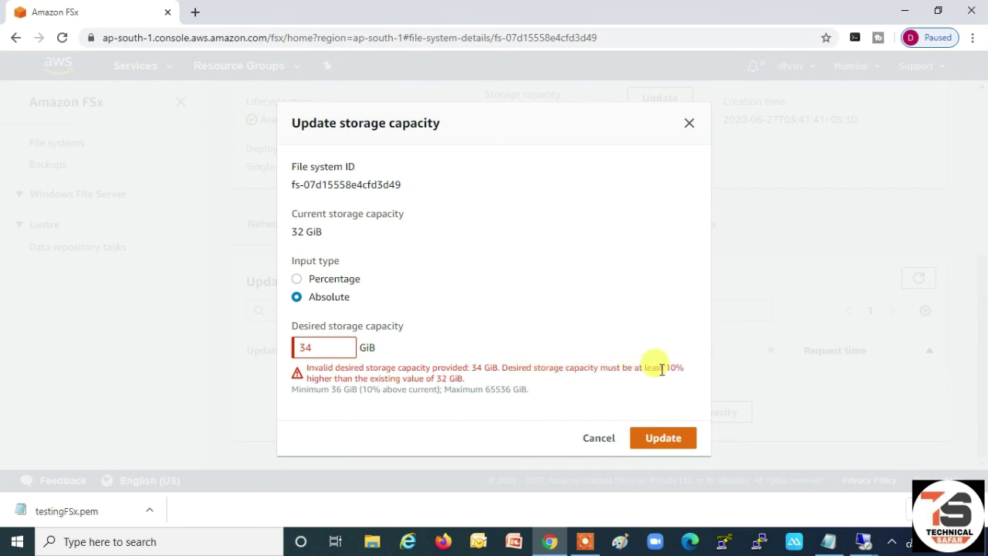
double_click(308, 349)
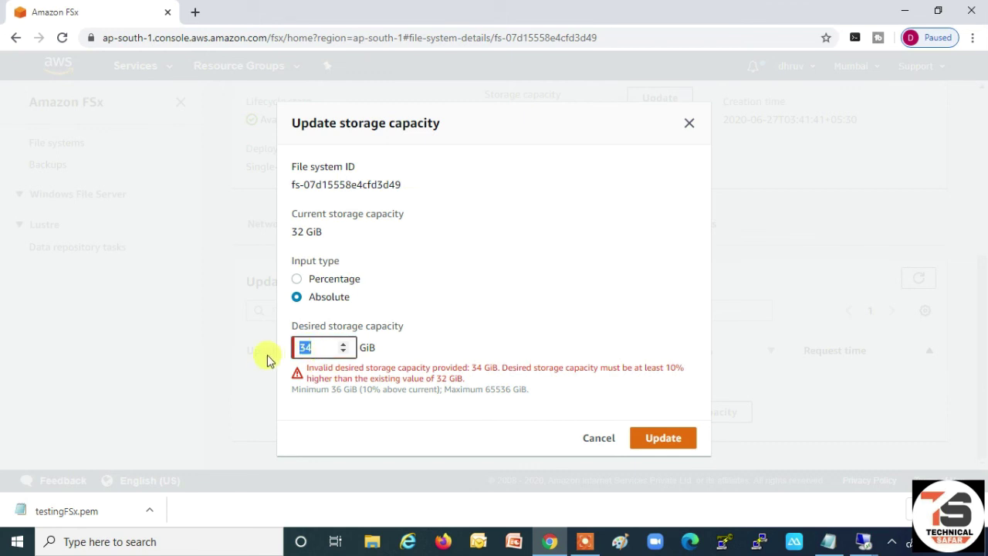
text(3)
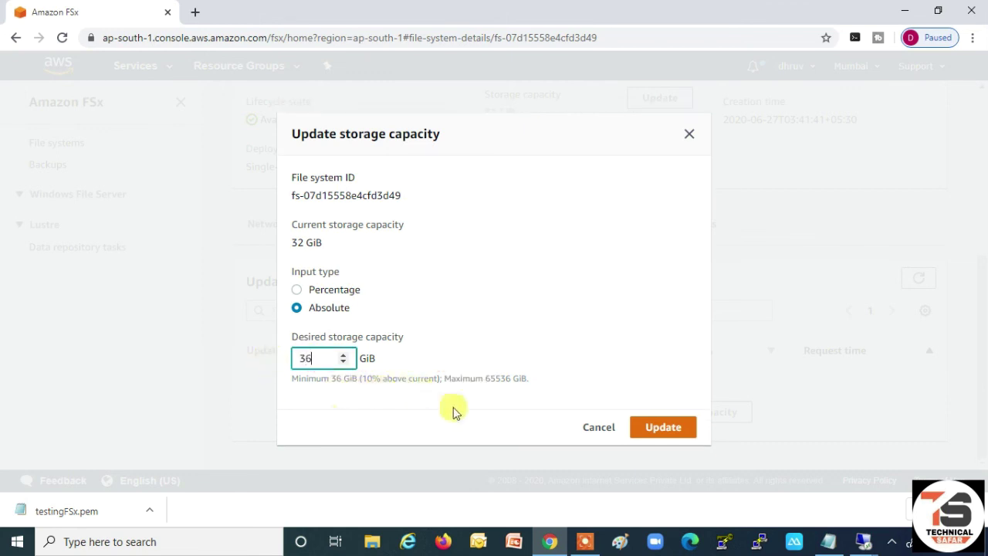
click(667, 429)
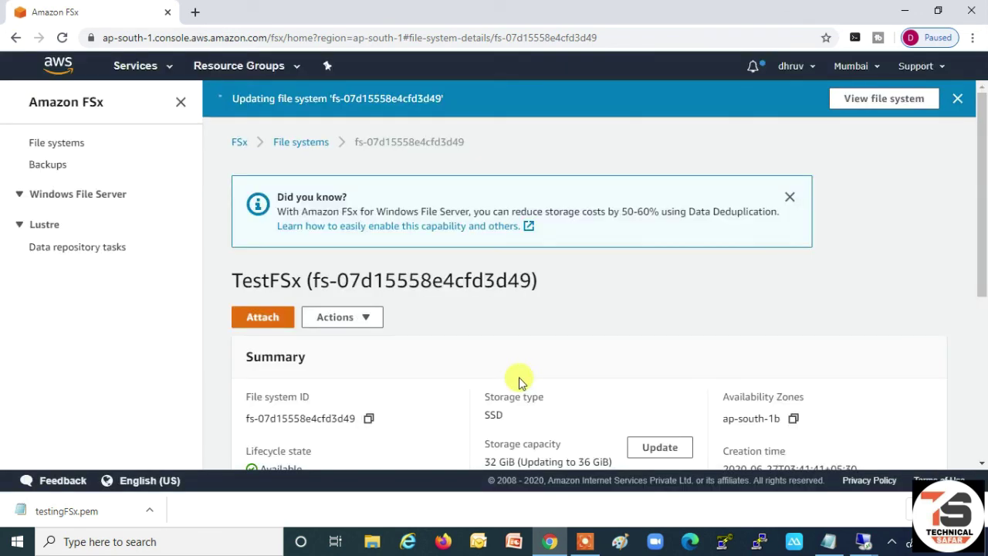
scroll(519, 382, down, 3)
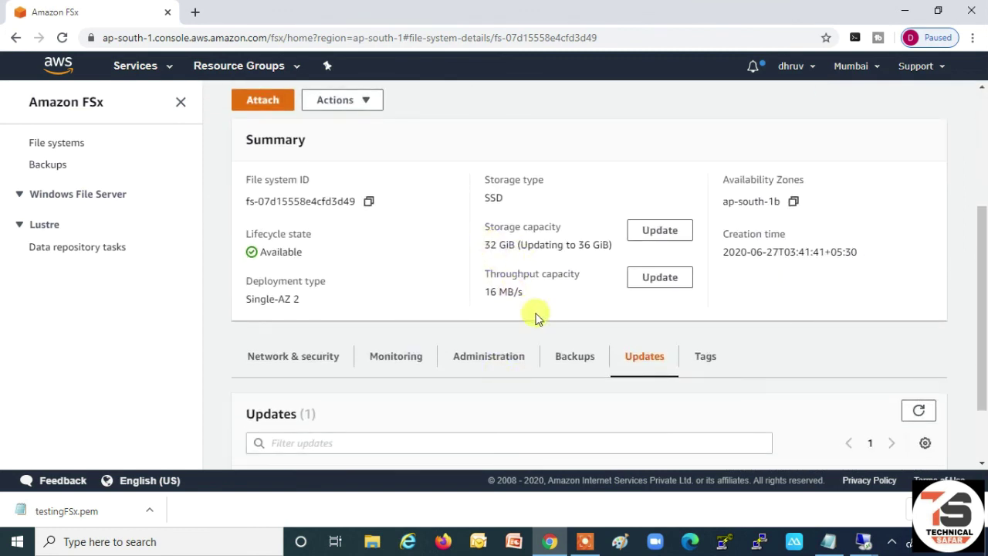
- Update the file system's backup settings to a 22:00 UTC daily window with 2-day retention
click(573, 359)
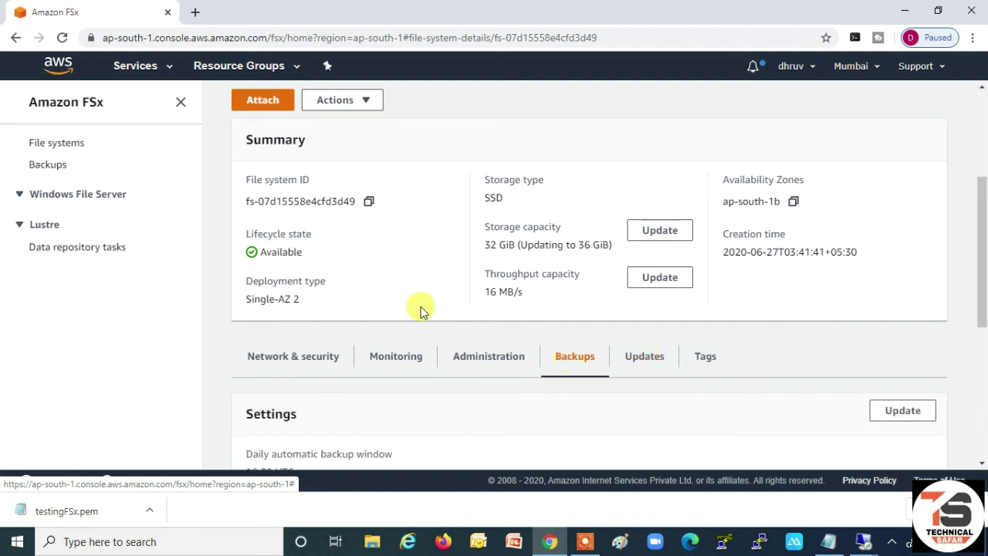
scroll(417, 297, down, 3)
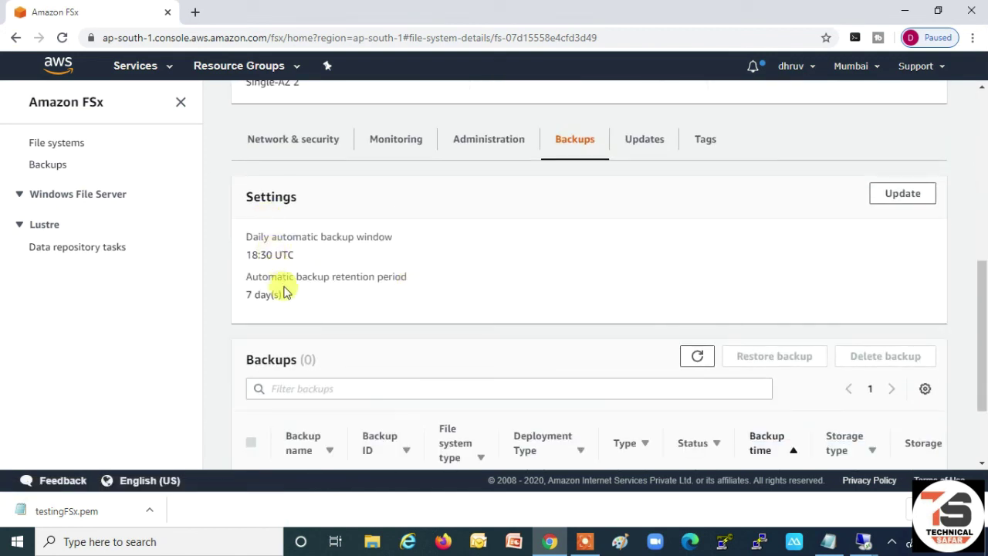
click(899, 194)
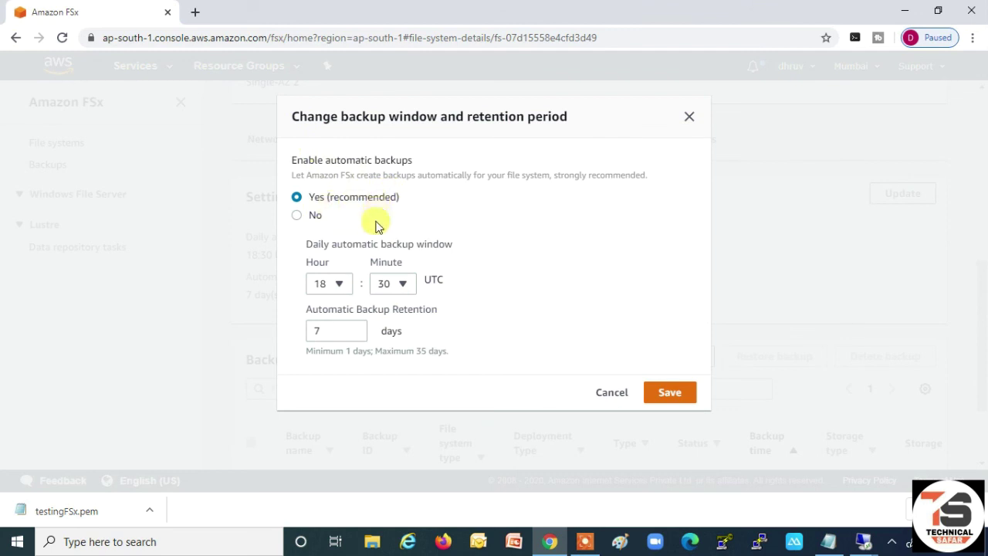
click(342, 292)
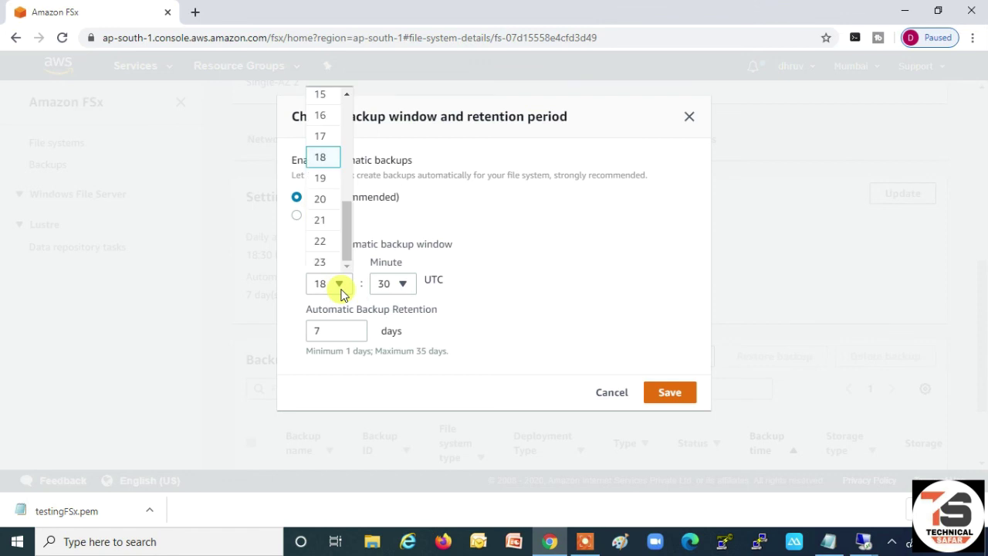
click(322, 244)
click(396, 285)
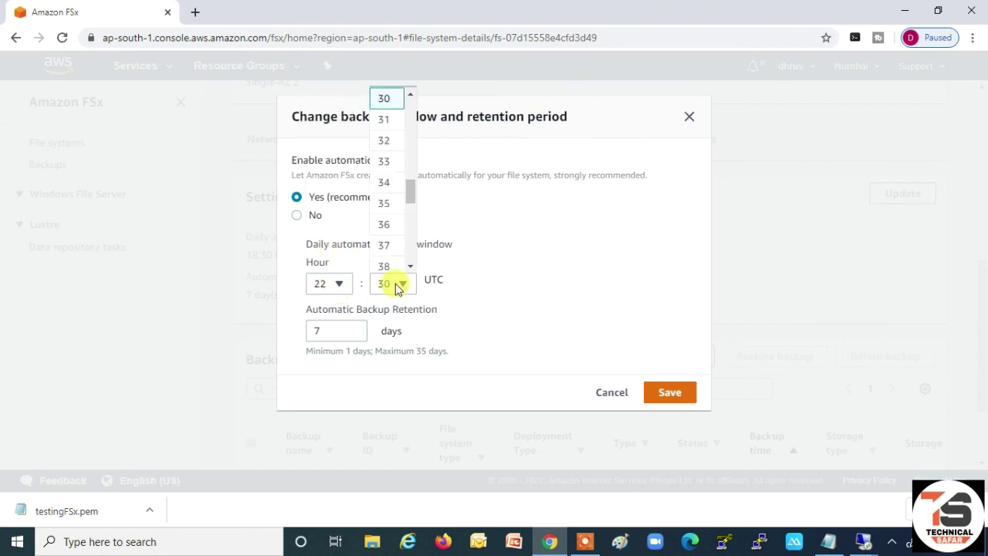
drag(414, 199, 401, 130)
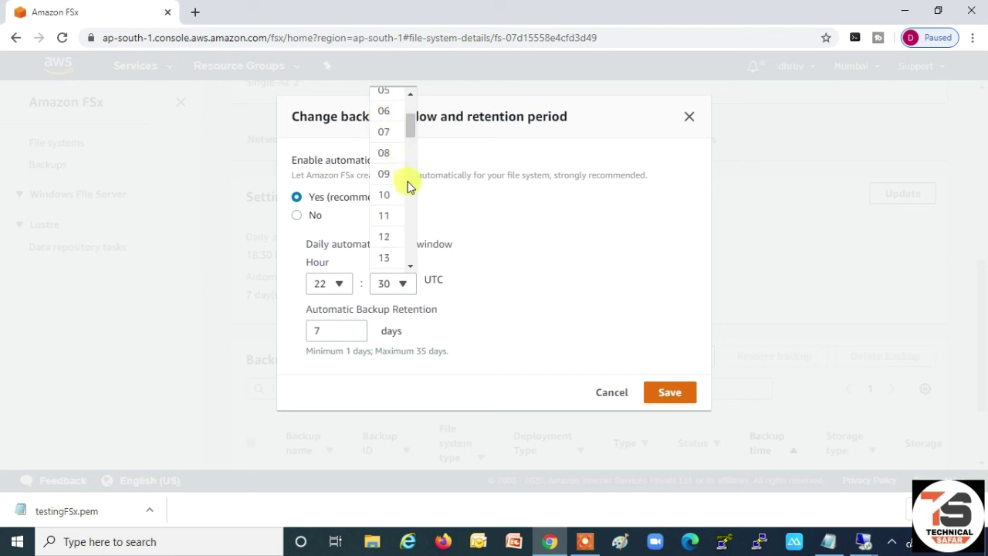
drag(409, 125, 409, 111)
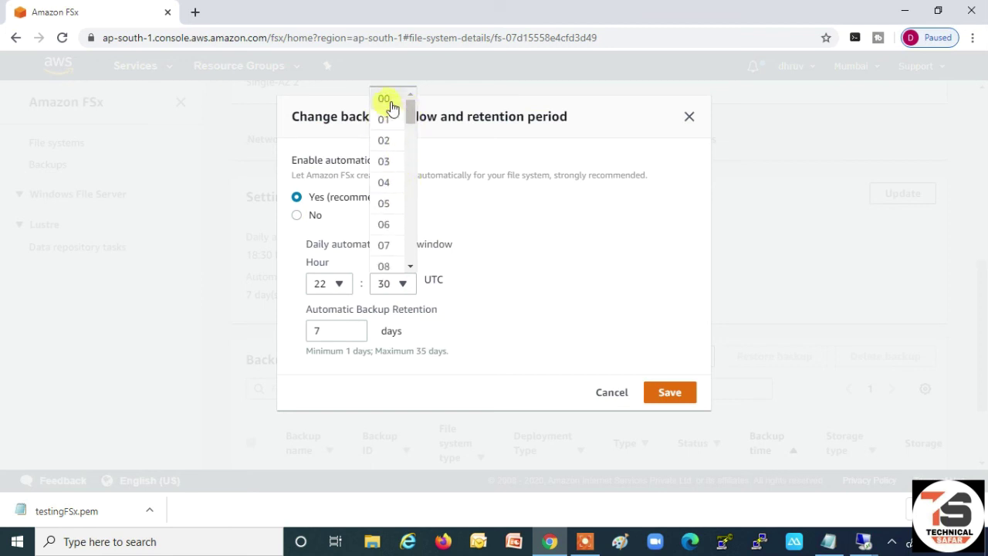
click(386, 100)
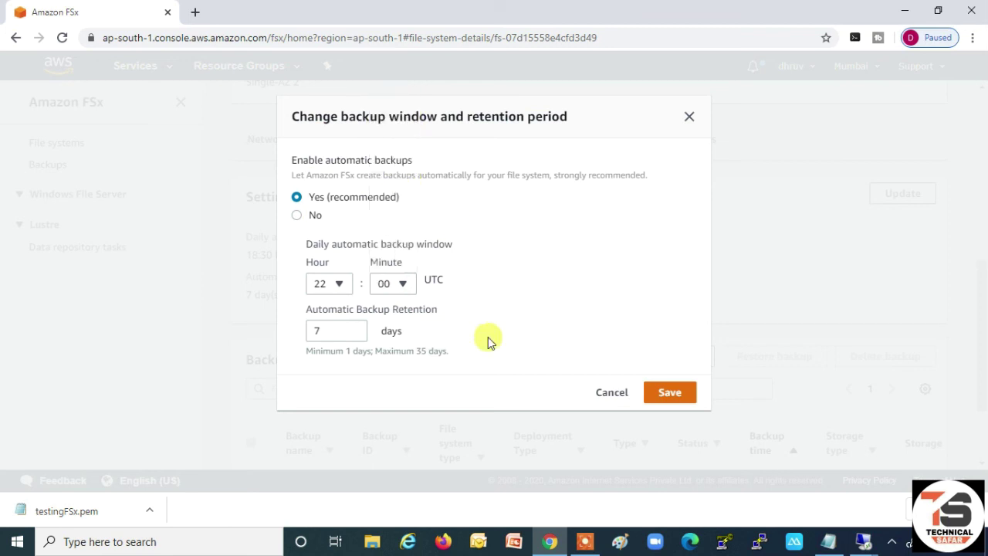
double_click(316, 332)
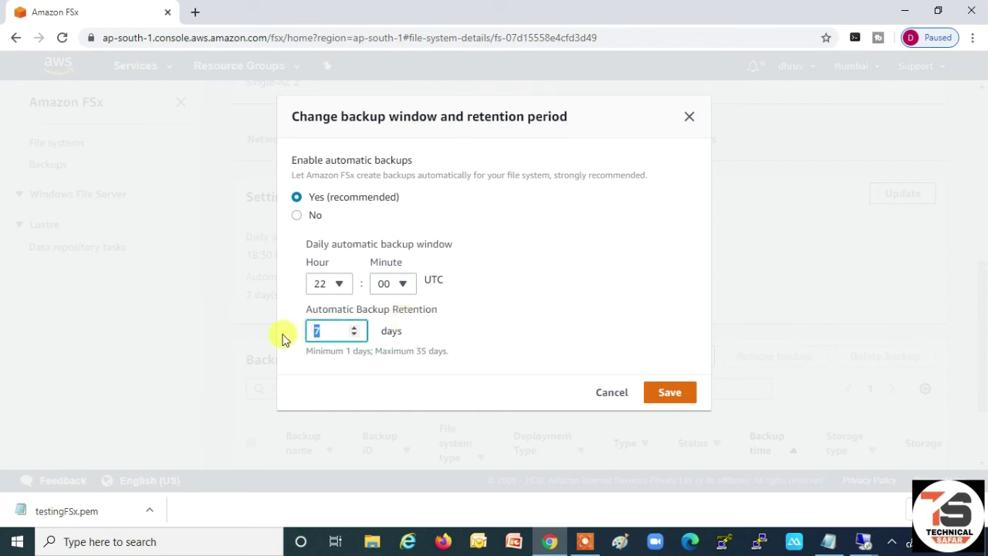
text(2)
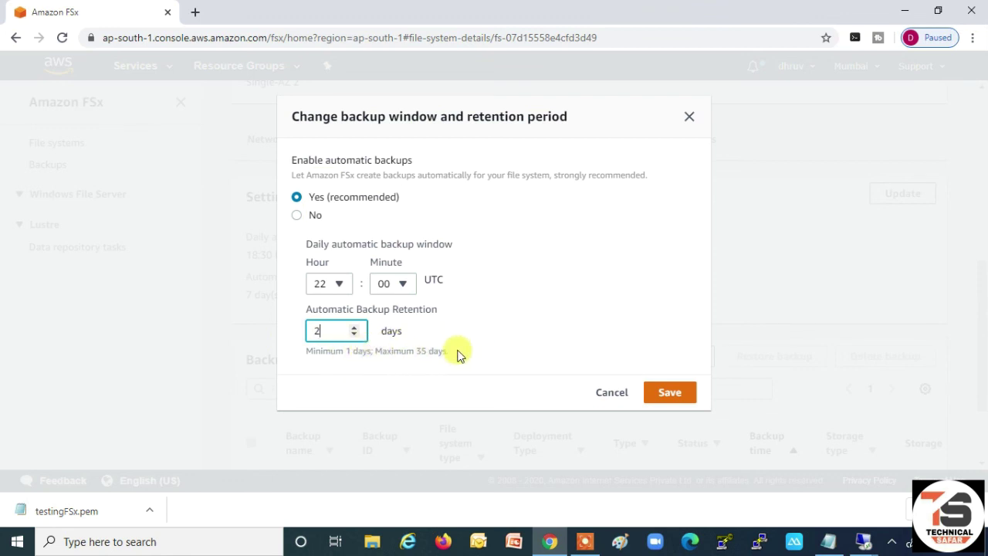
click(685, 395)
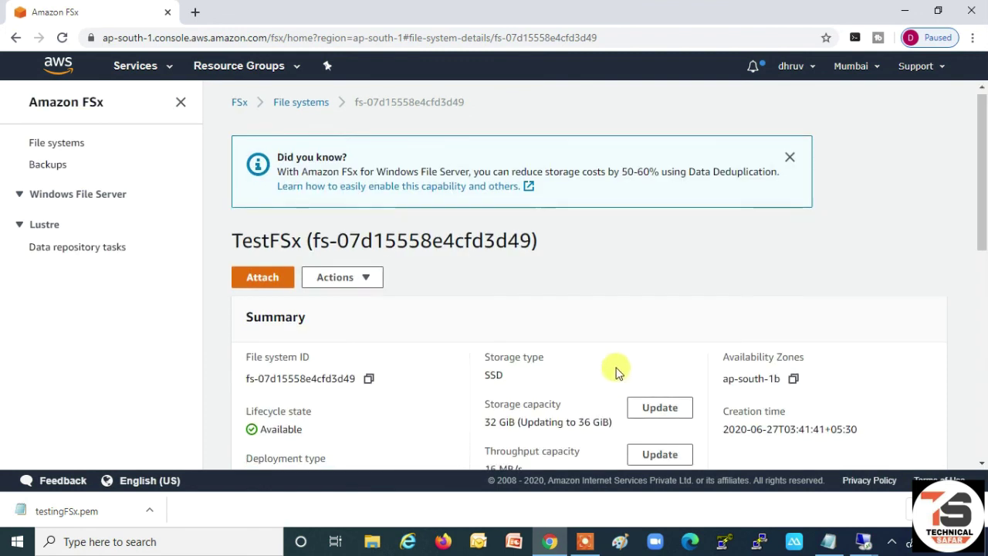
scroll(615, 373, down, 3)
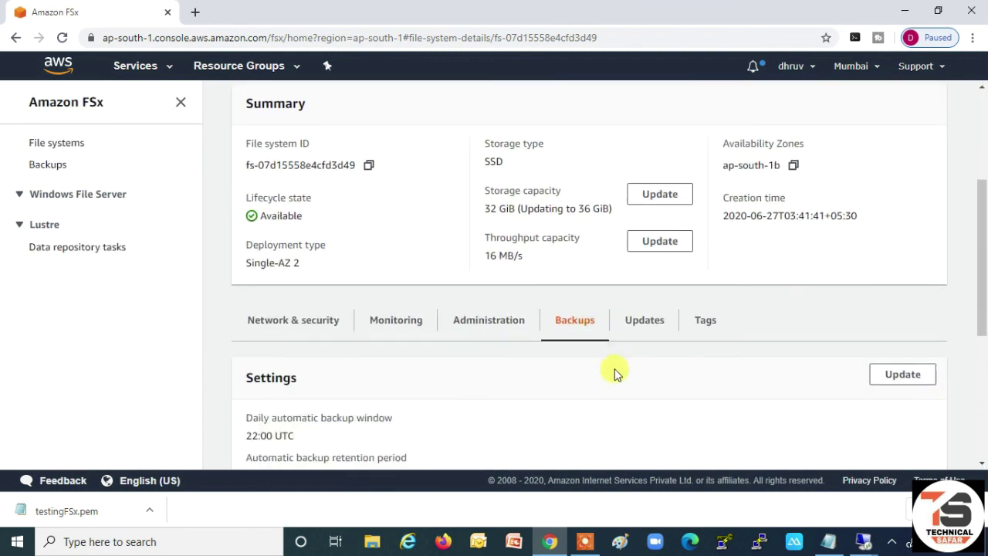